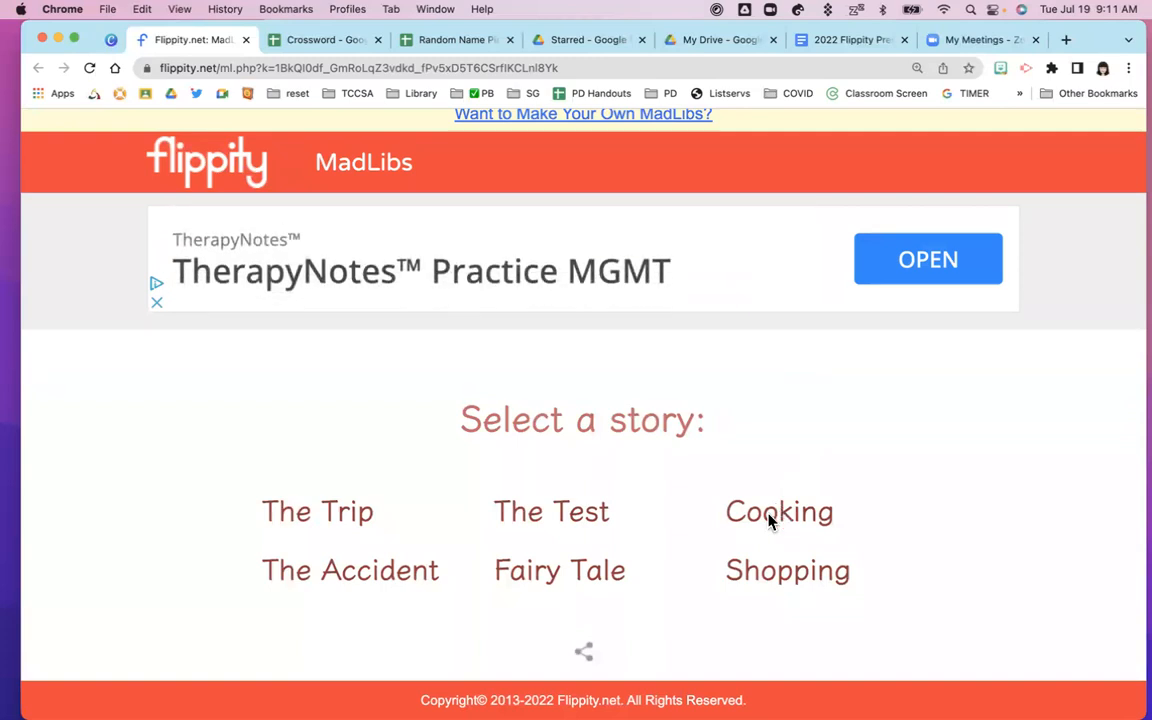
Open the Cooking MadLib and enter a first name and a second name in the two Name blanks
left_click(778, 522)
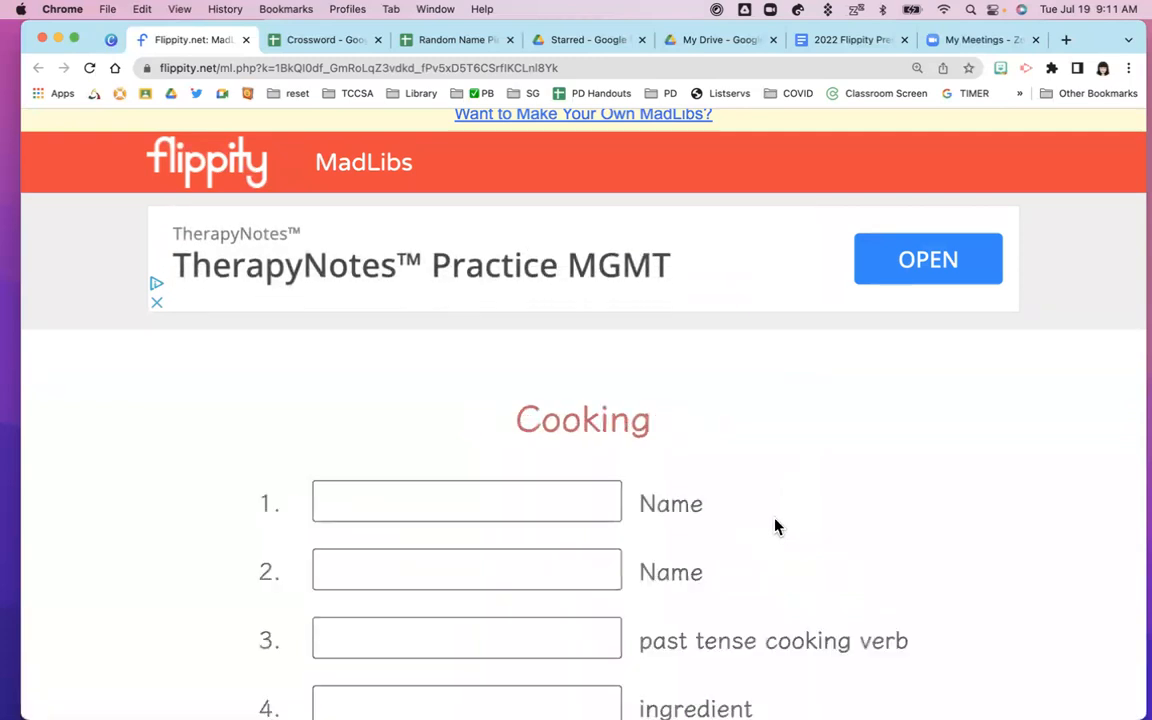
scroll(778, 524, "down", 3)
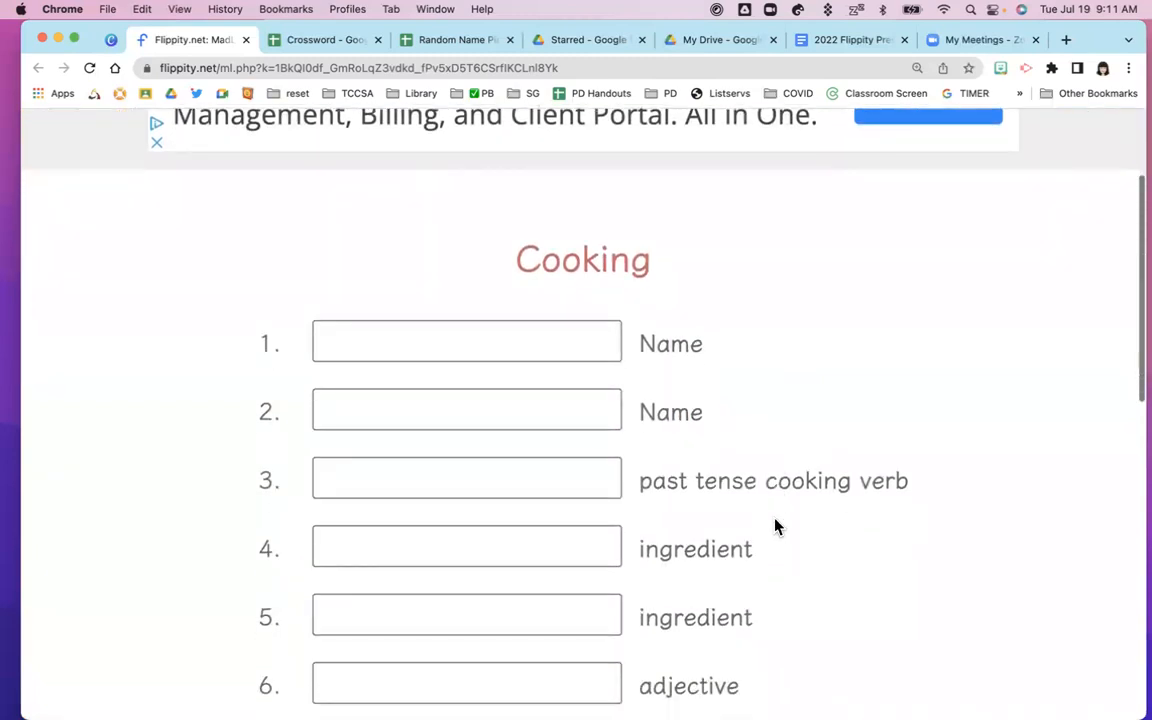
left_click(440, 228)
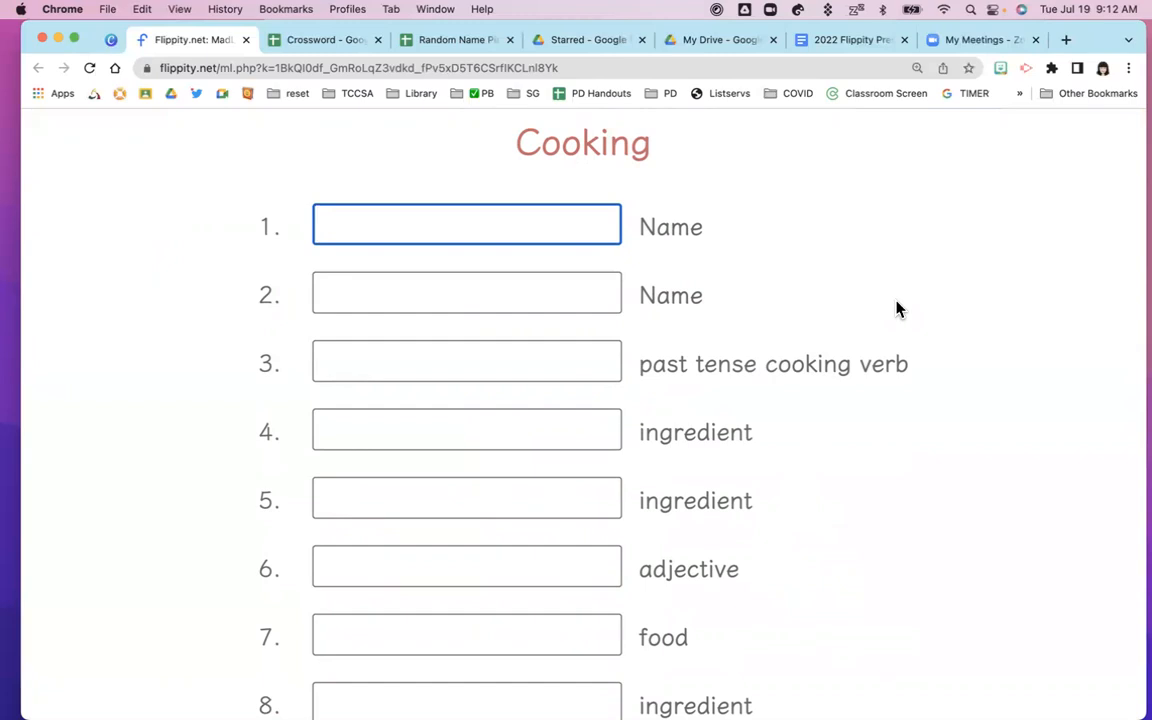
type("Jennifer")
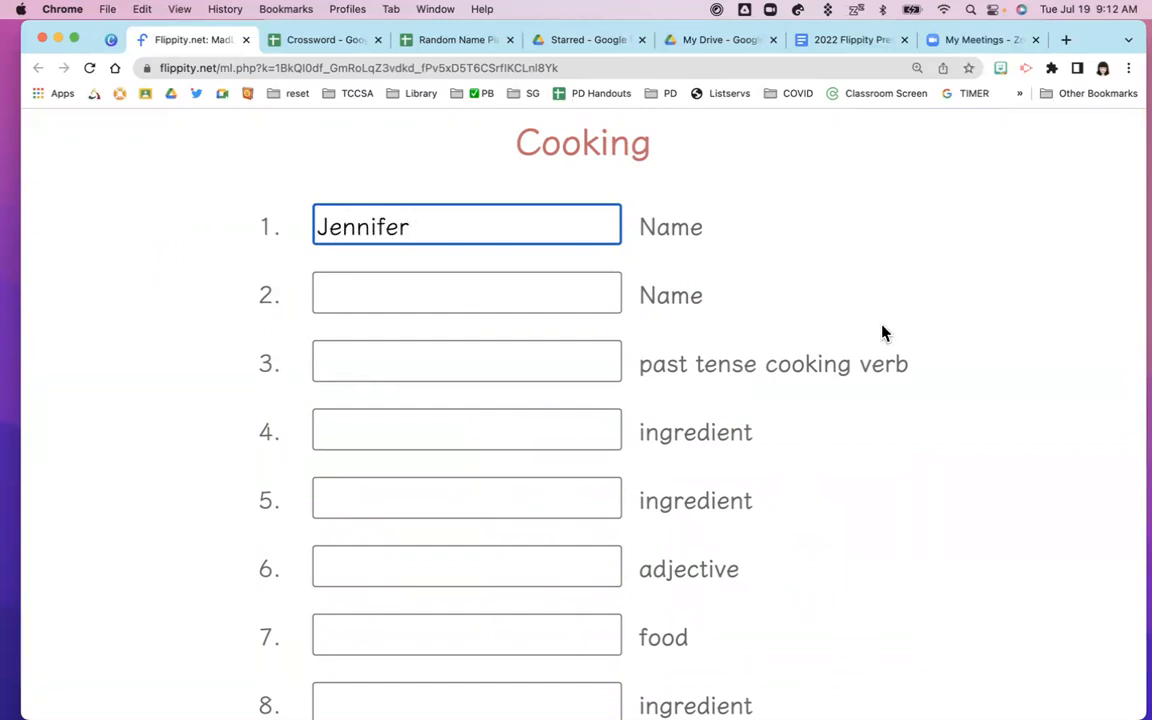
left_click(512, 303)
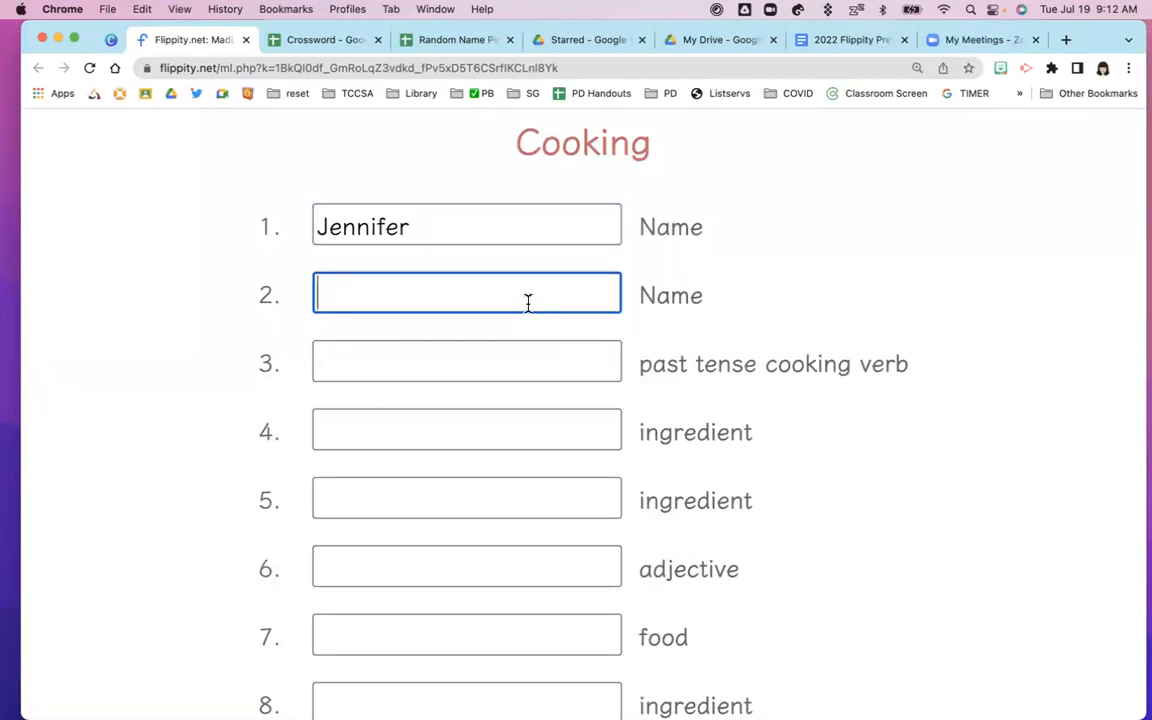
type("Molly")
Enter 'baked' as the cooking verb and 'zuchinni' as the first ingredient
left_click(509, 357)
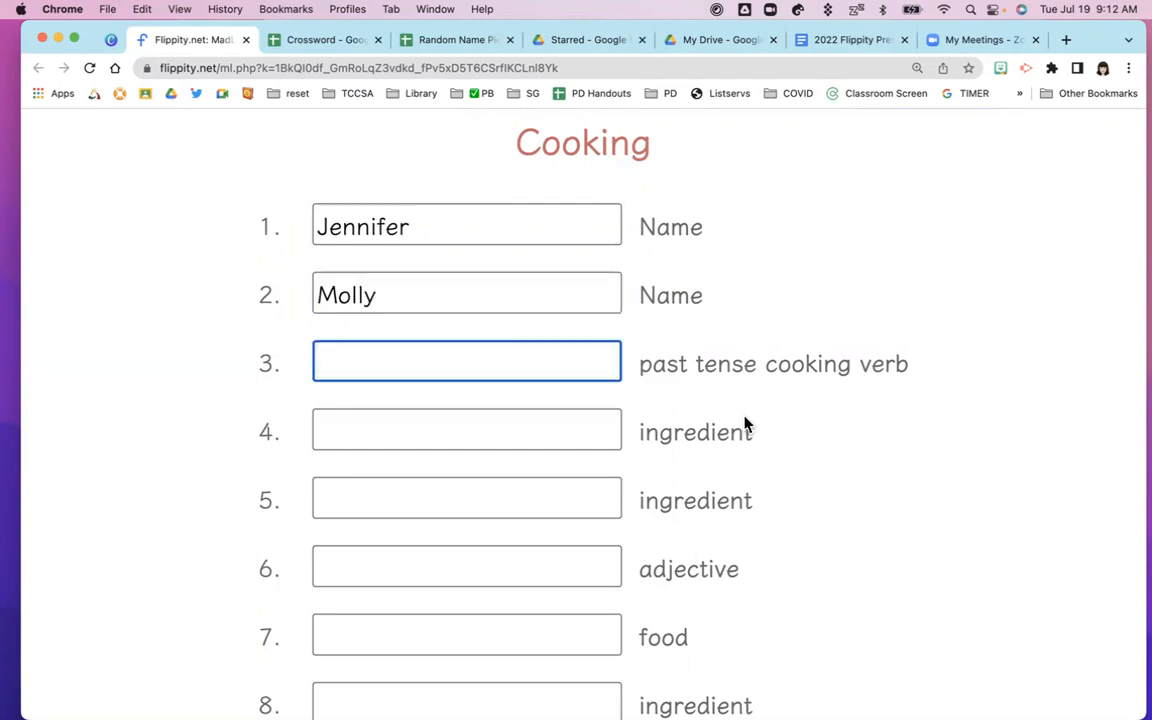
scroll(868, 478, "down", 1)
scroll(868, 478, "down", 2)
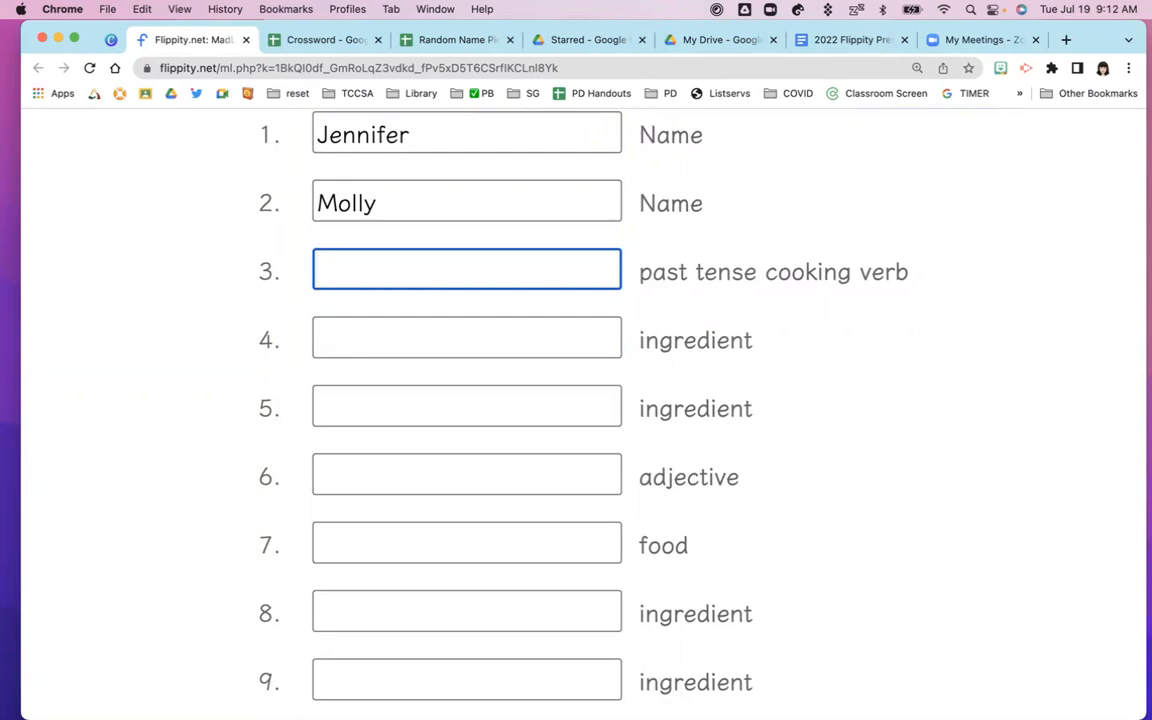
type("baked")
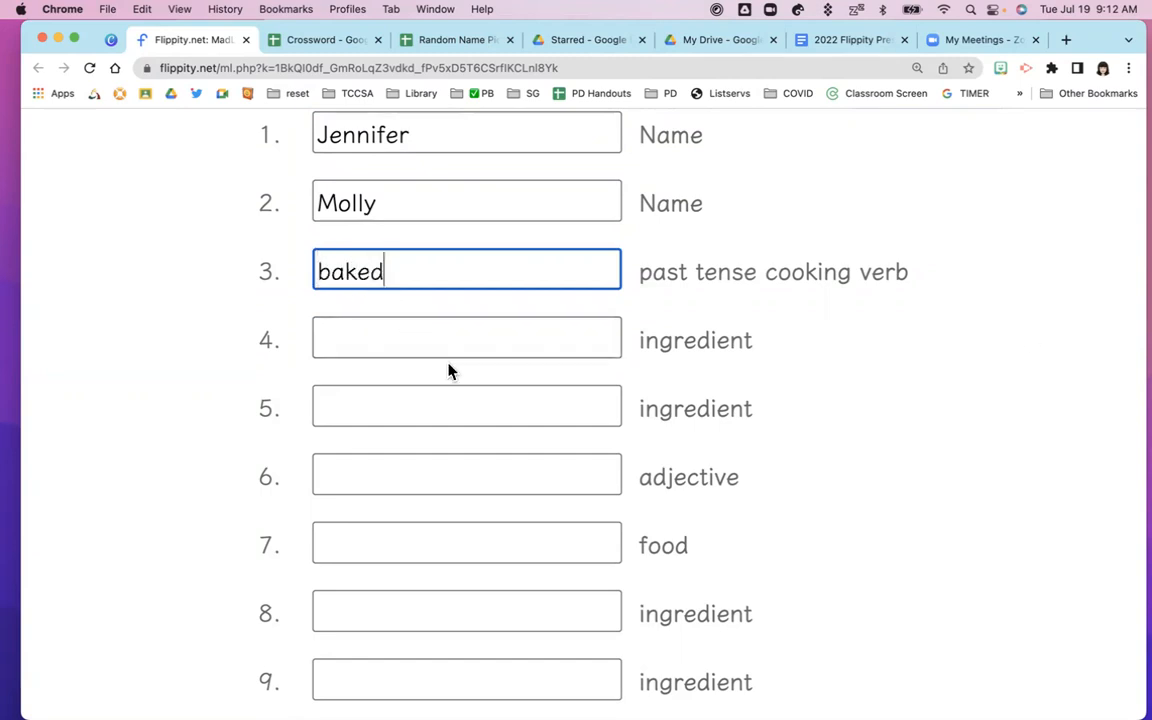
left_click(369, 344)
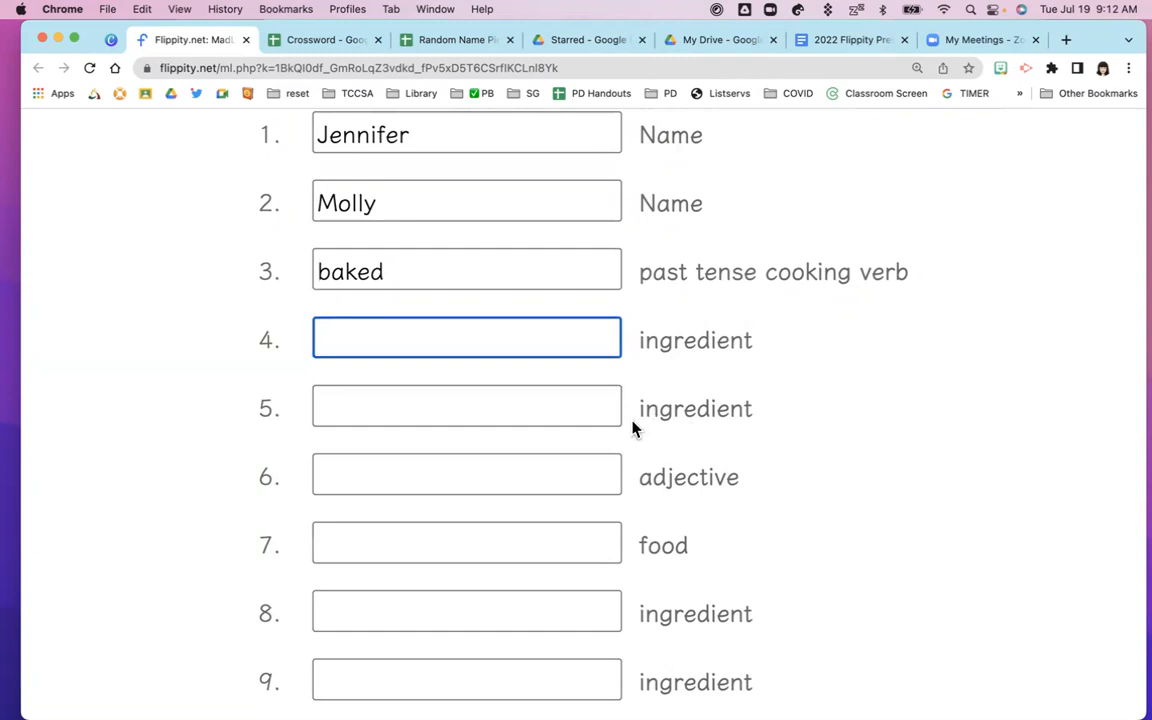
type("zuchinni")
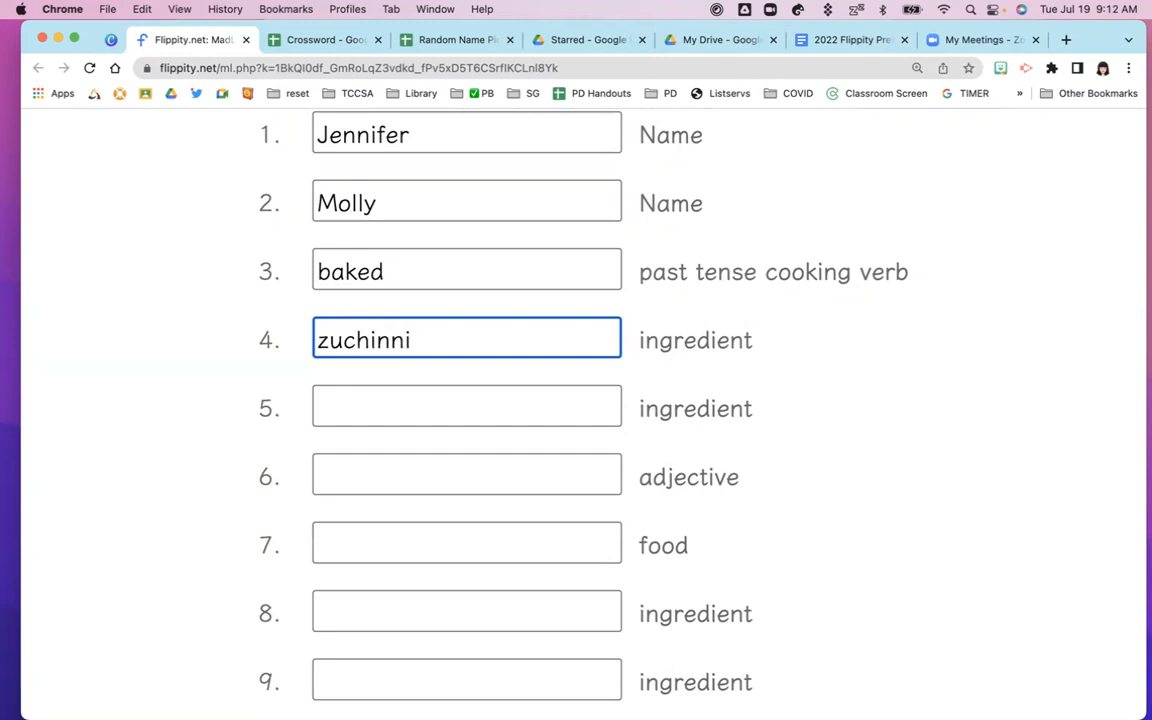
Fill the next blanks with 'eggs', 'apples', 'milk' and 'cheese'
left_click(447, 414)
type("eggs")
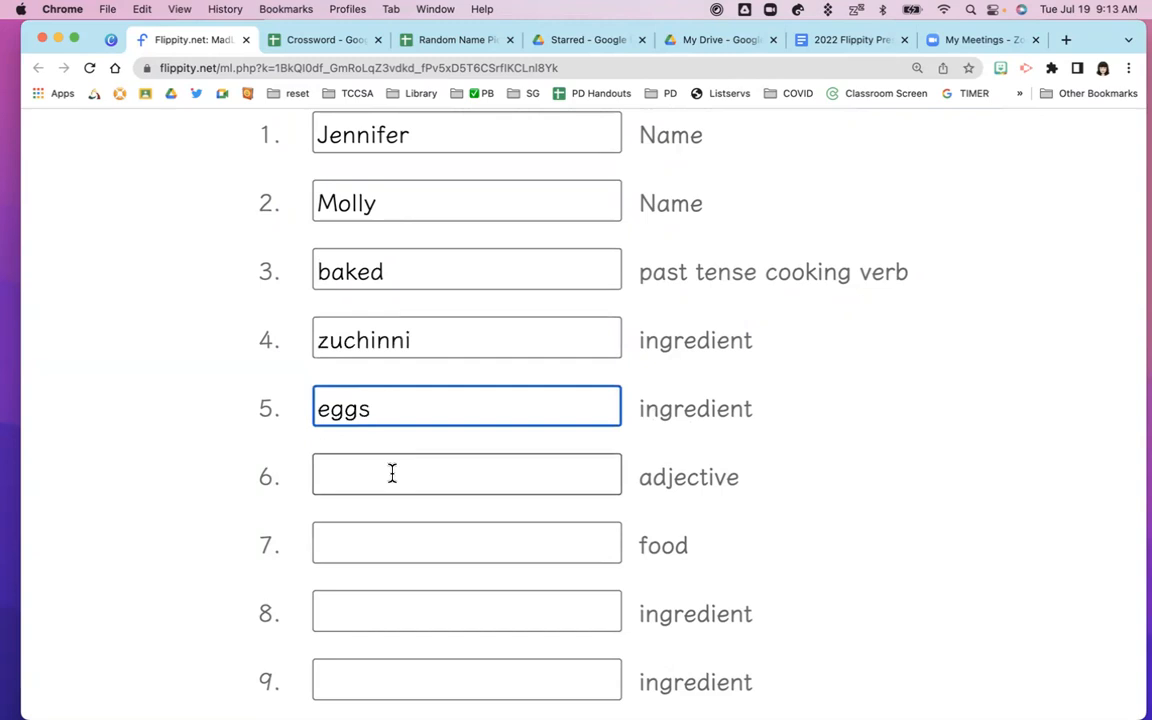
left_click(325, 543)
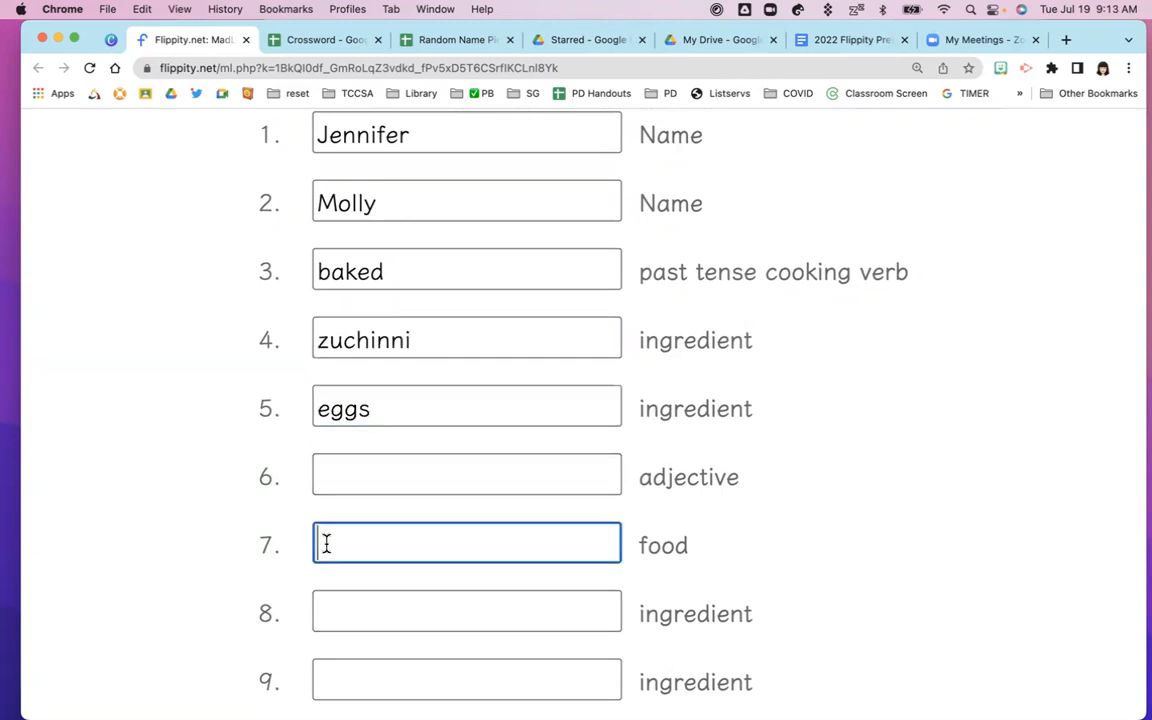
type("apples")
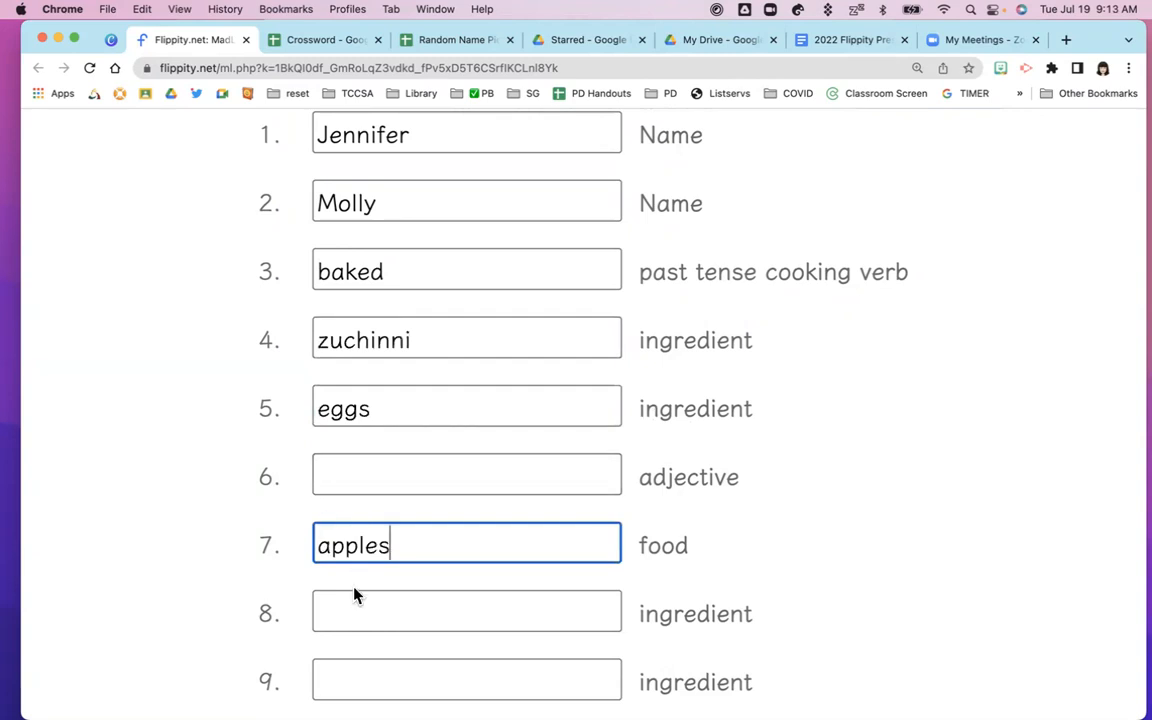
left_click(338, 610)
type("milk")
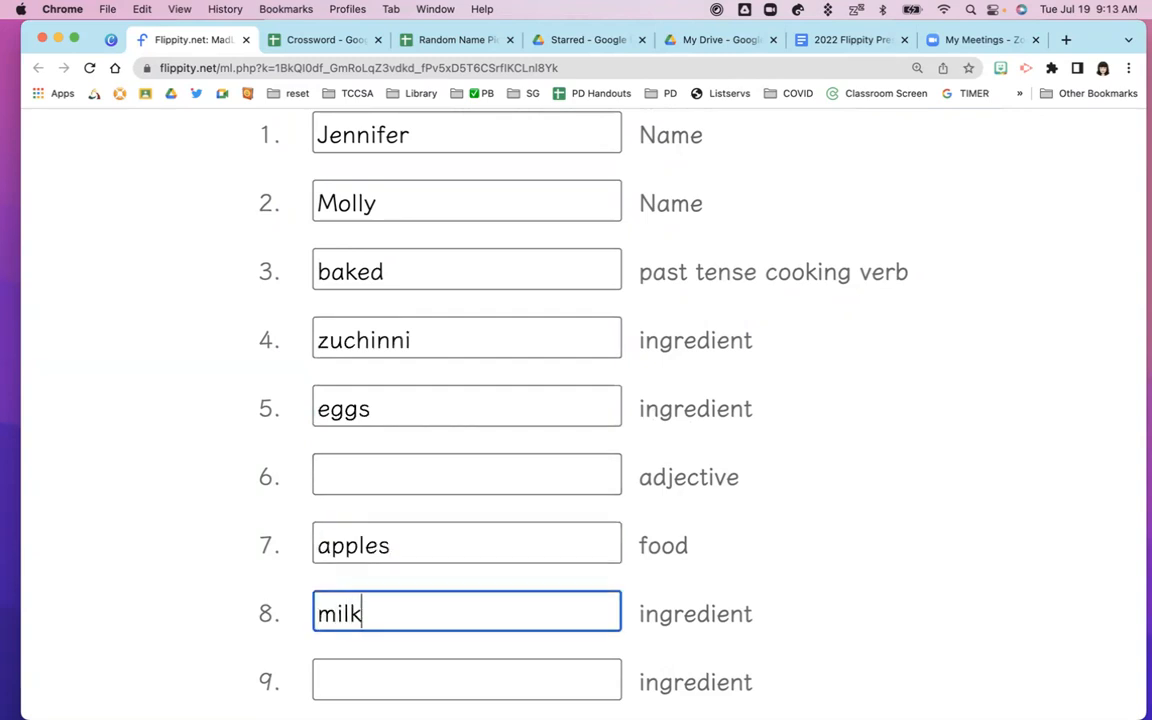
left_click(332, 676)
type("cheese")
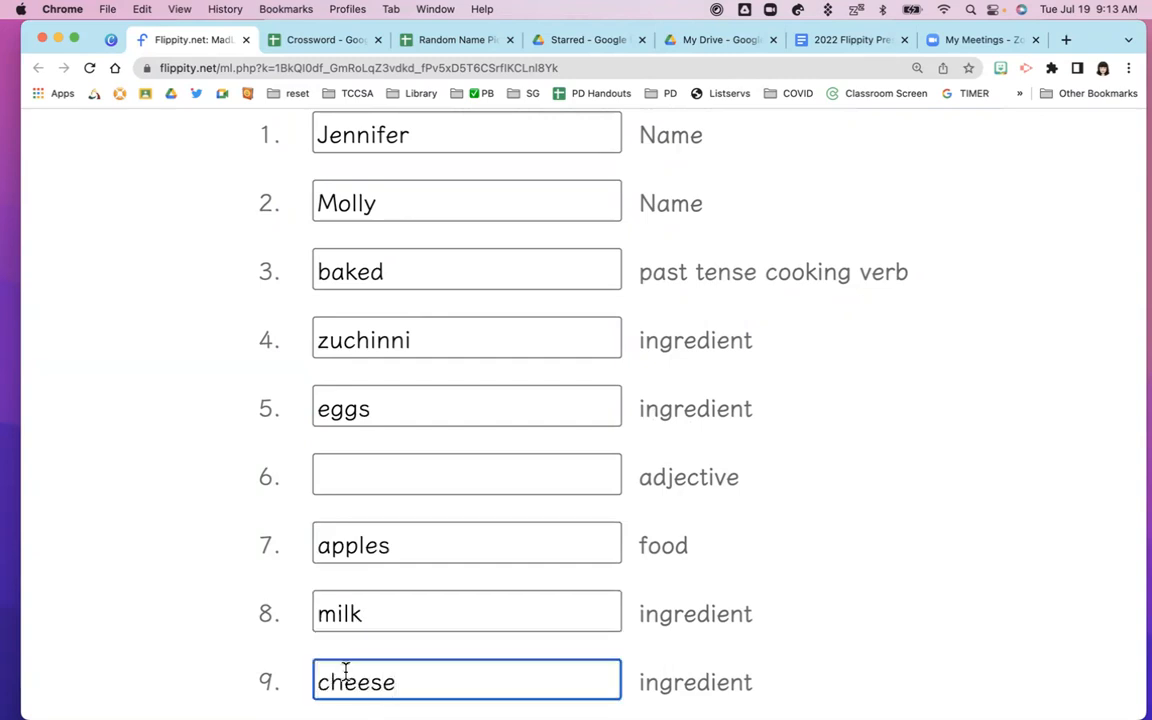
Fill adjective blank 6 with 'yummy', adjective 11 with 'delicious' and the number blank with 2
scroll(492, 597, "down", 5)
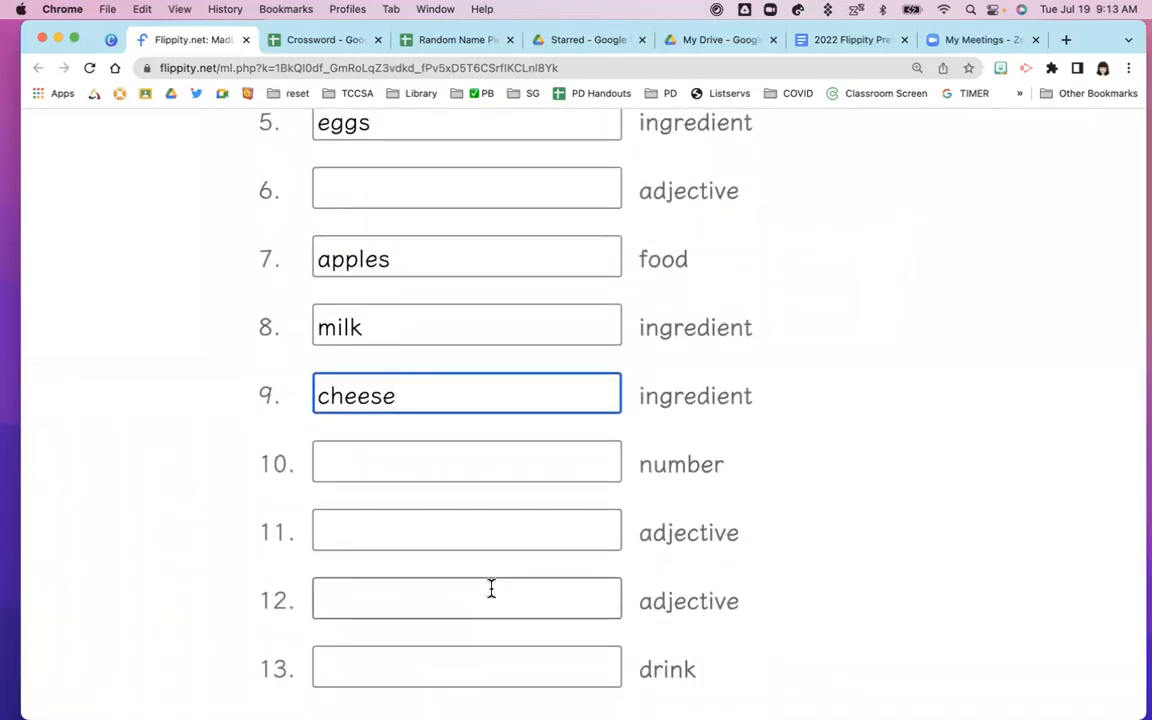
scroll(491, 589, "down", 1)
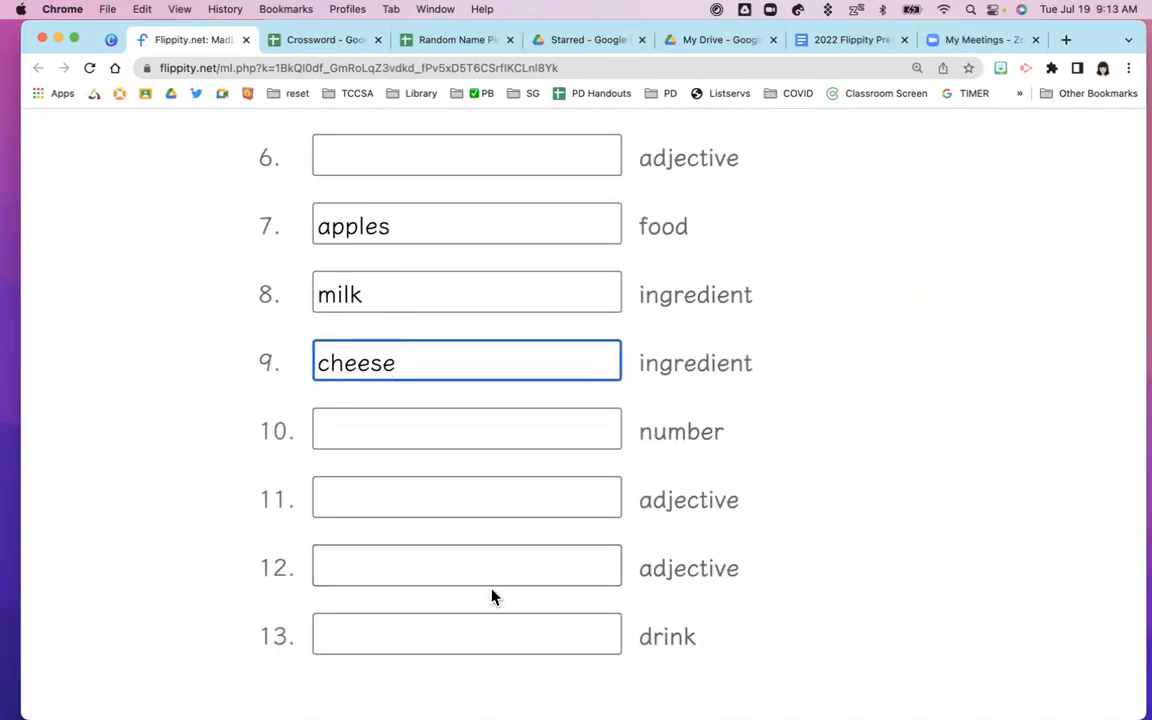
left_click(352, 159)
type("yummy")
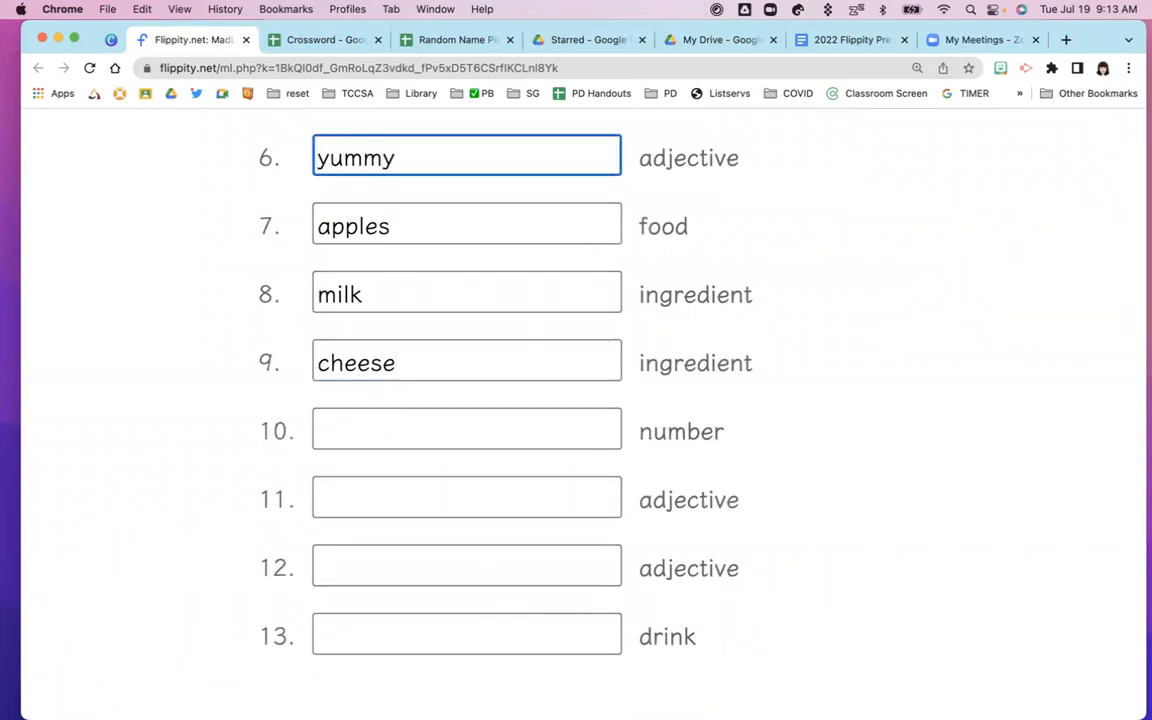
left_click(330, 438)
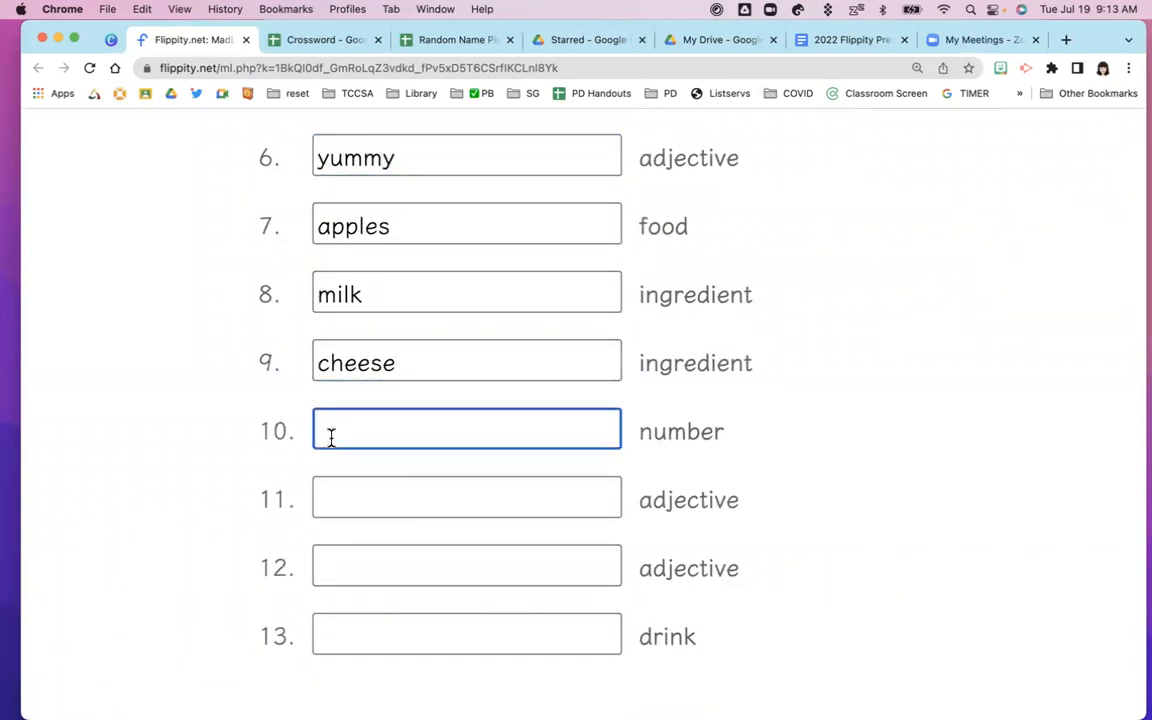
left_click(342, 484)
type("delicious")
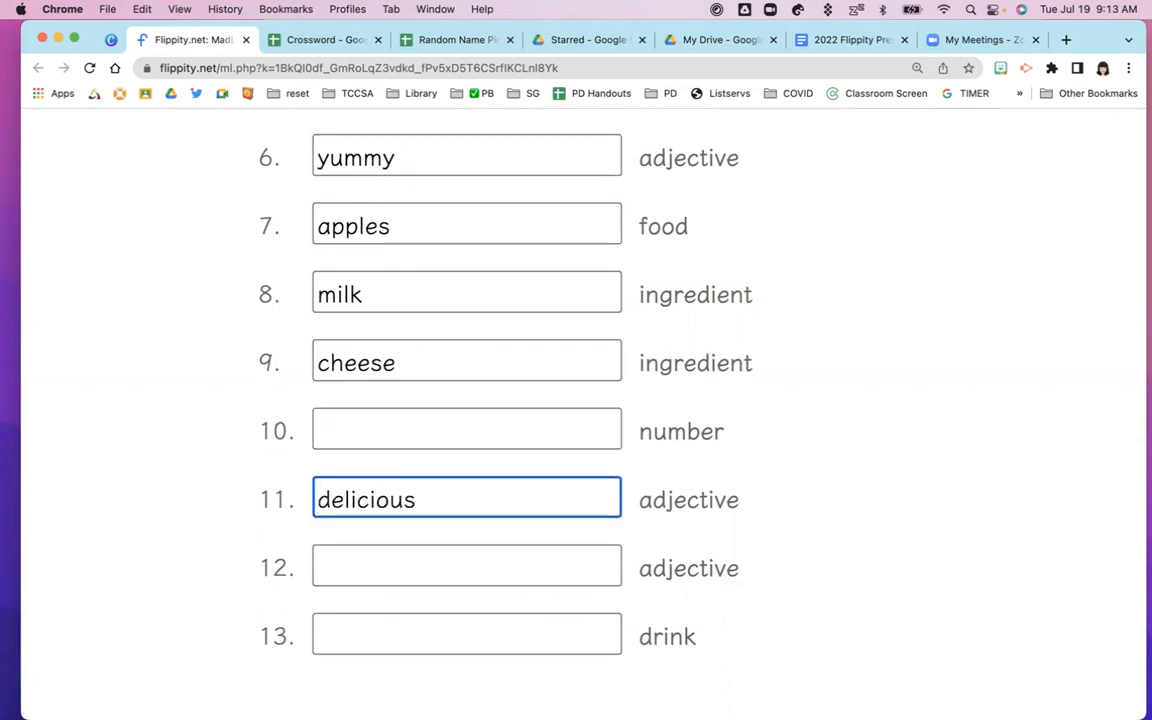
left_click(327, 434)
type("2")
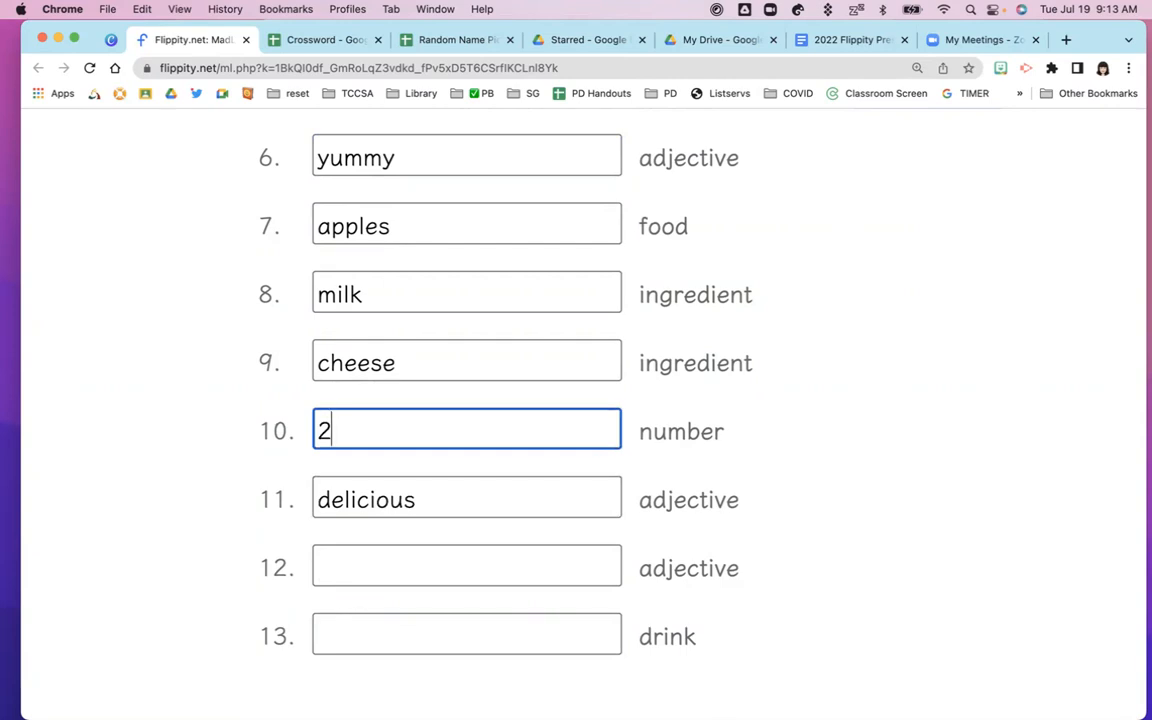
Enter 'crunchy' and 'orange juice' for the last blanks and generate the story
left_click(335, 553)
type("crunchy")
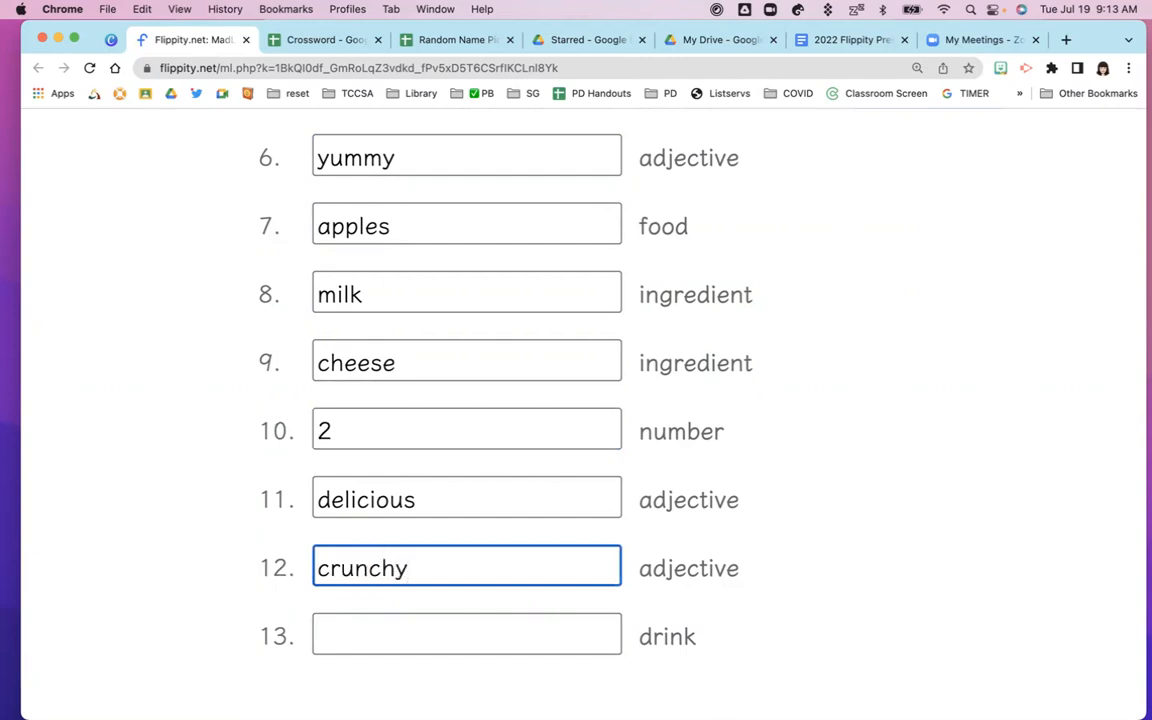
left_click(374, 643)
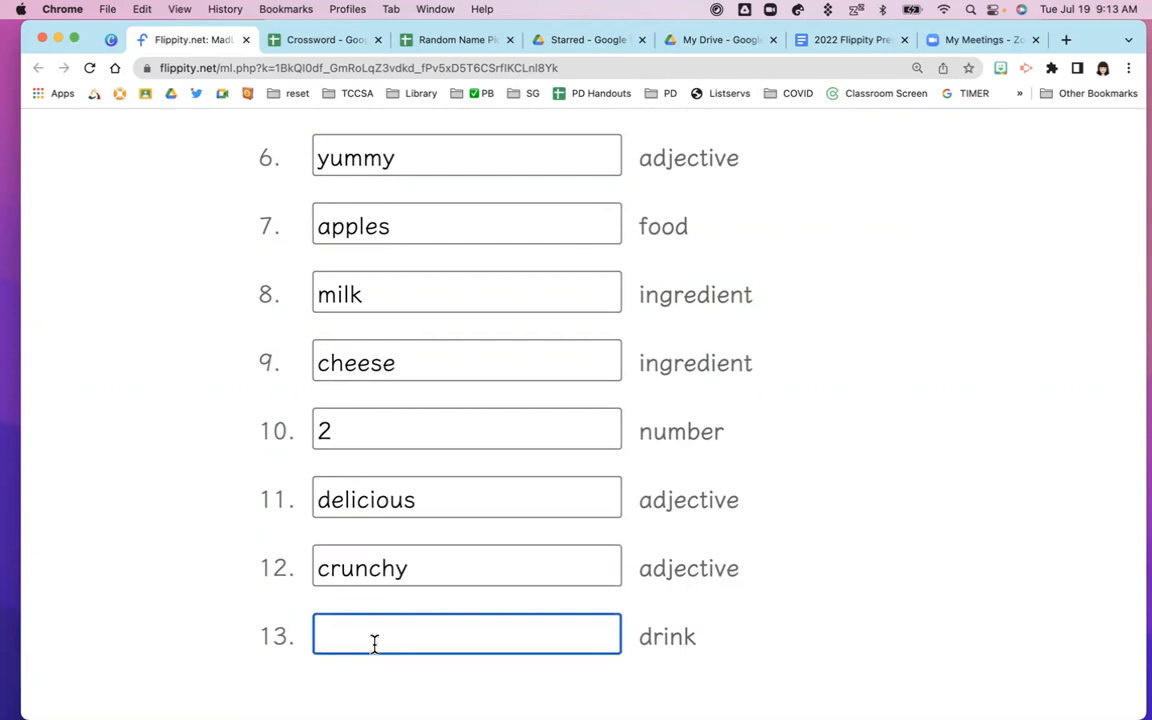
type("orange juice")
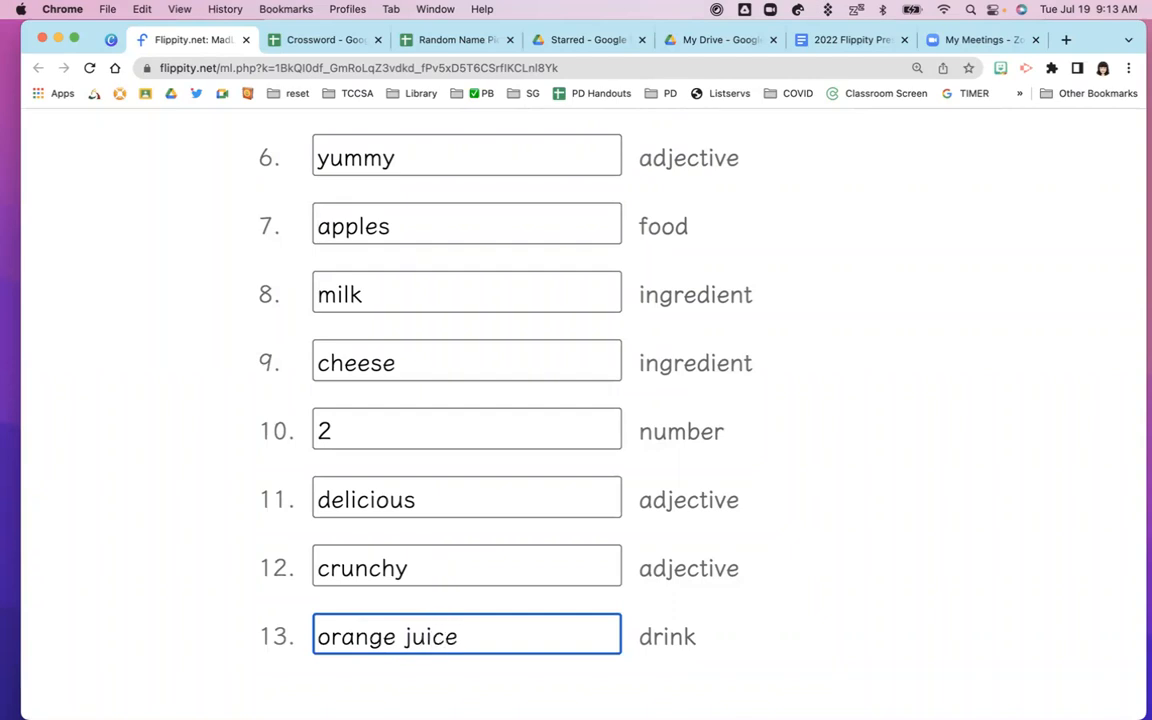
scroll(450, 630, "down", 3)
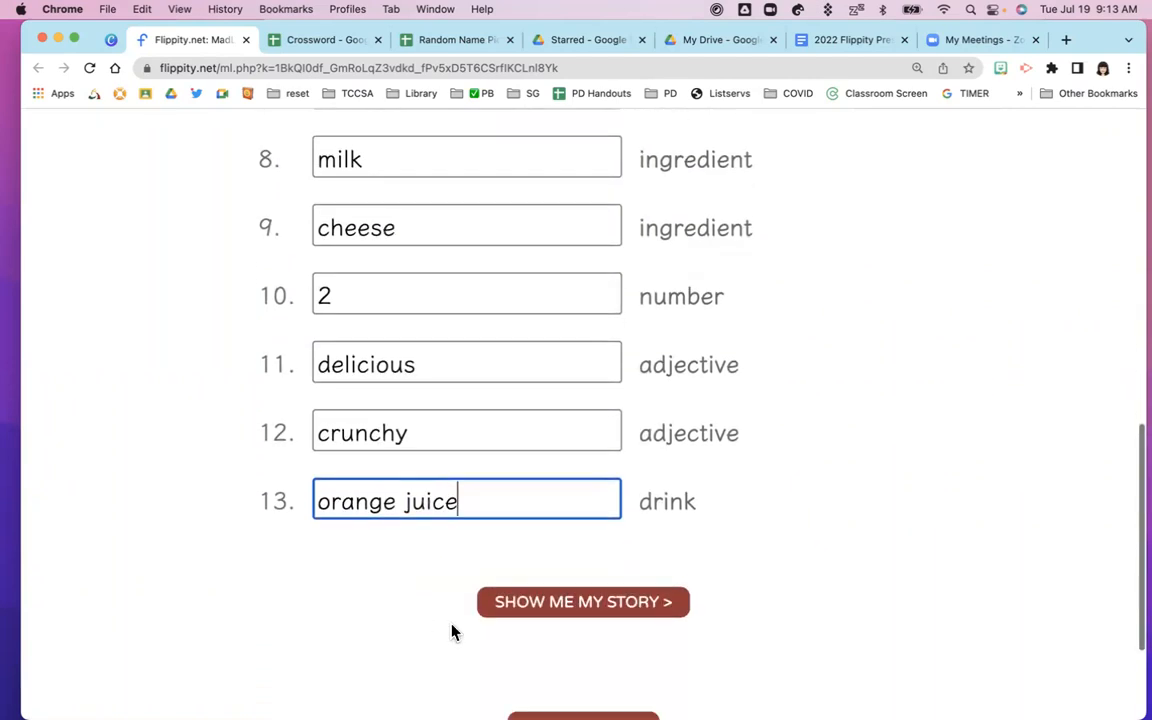
left_click(558, 597)
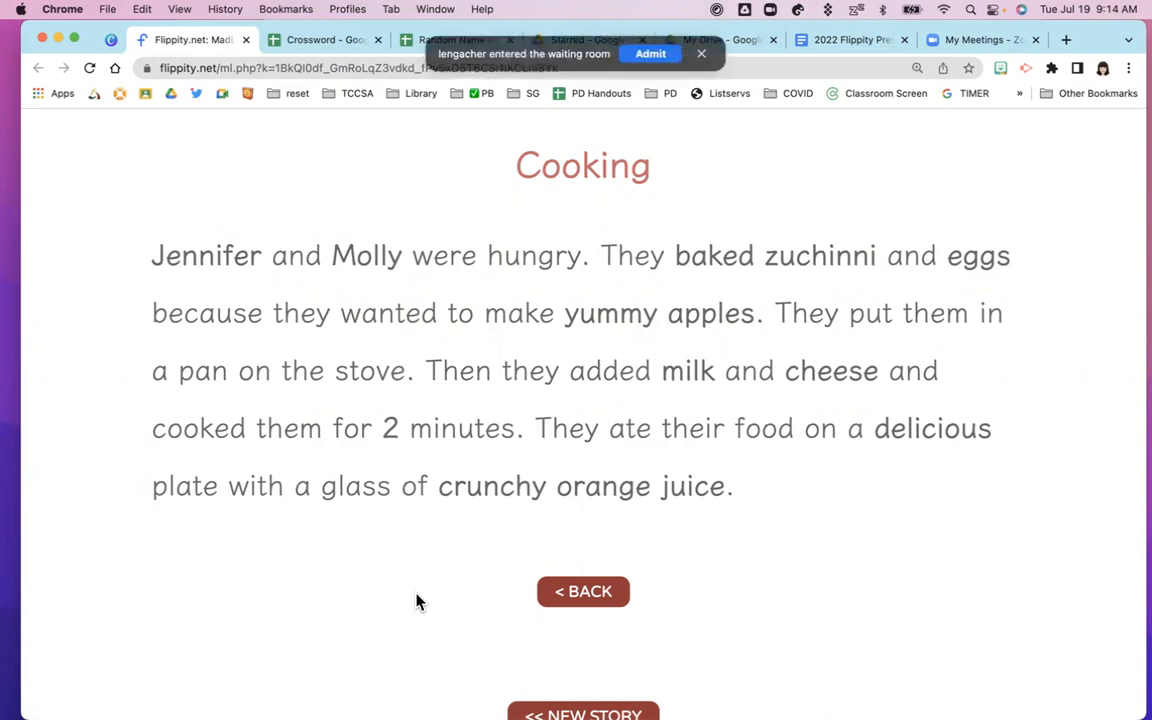
Dismiss the Zoom waiting-room notification covering the finished Cooking story
left_click(650, 57)
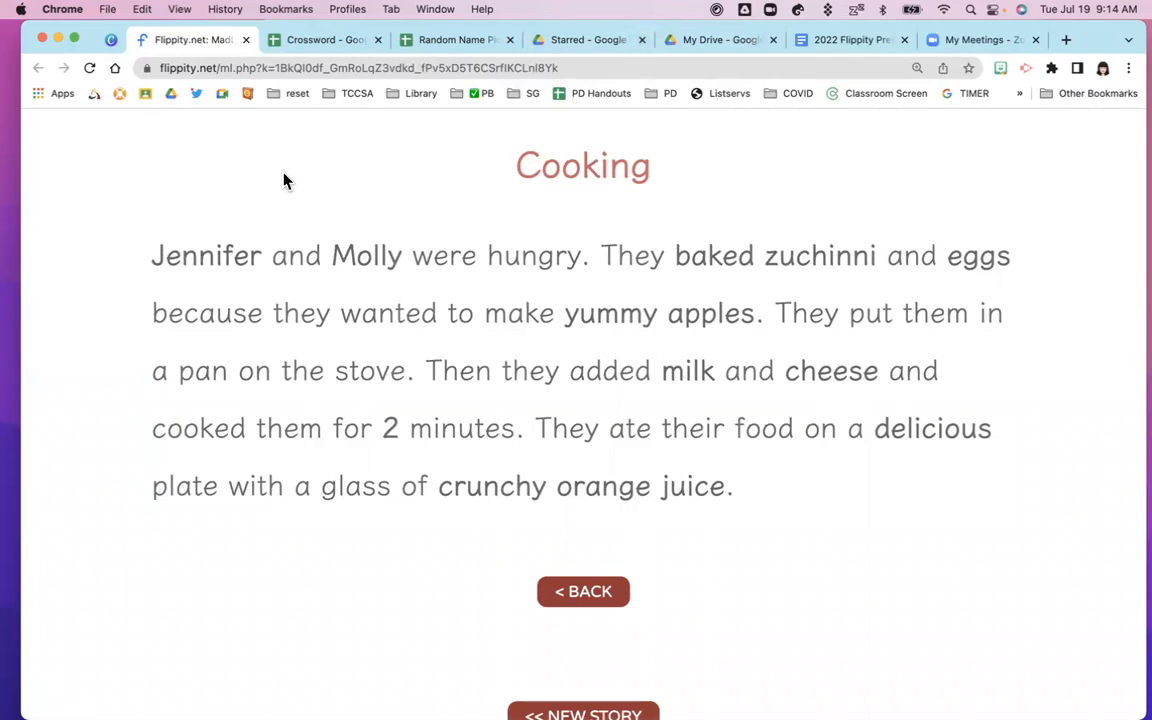
Present the Canva slides full screen, advance to the Timer slide, and follow its Typing Test link
left_click(111, 44)
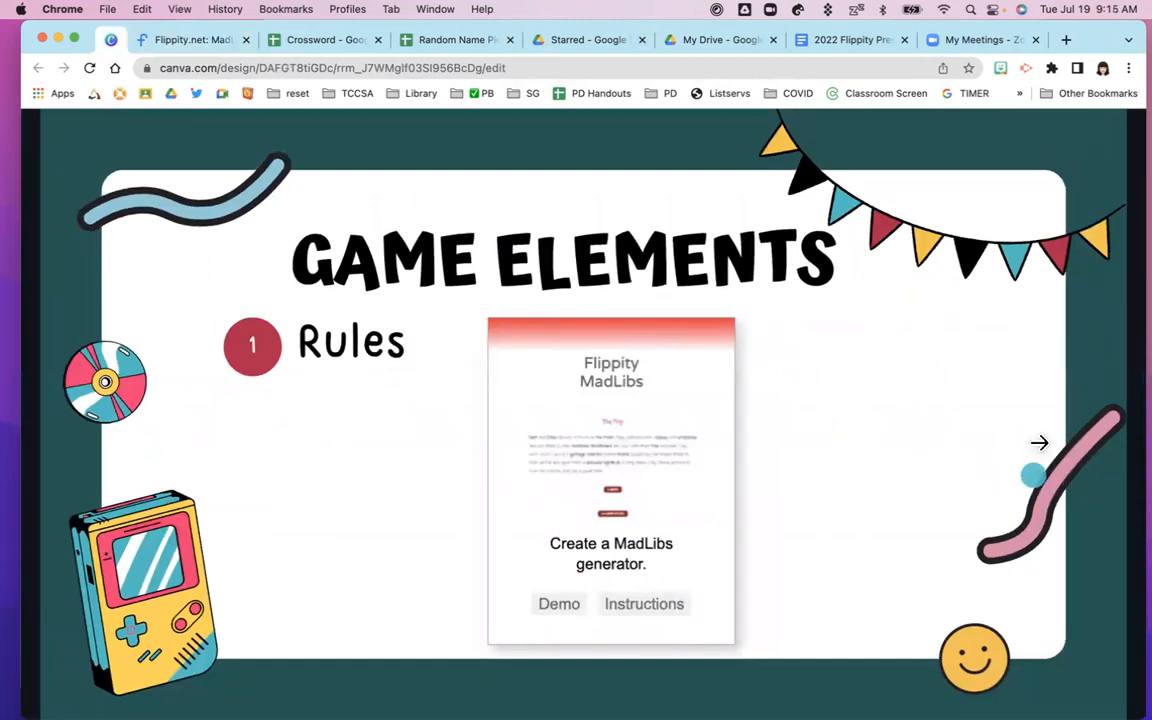
left_click(1020, 415)
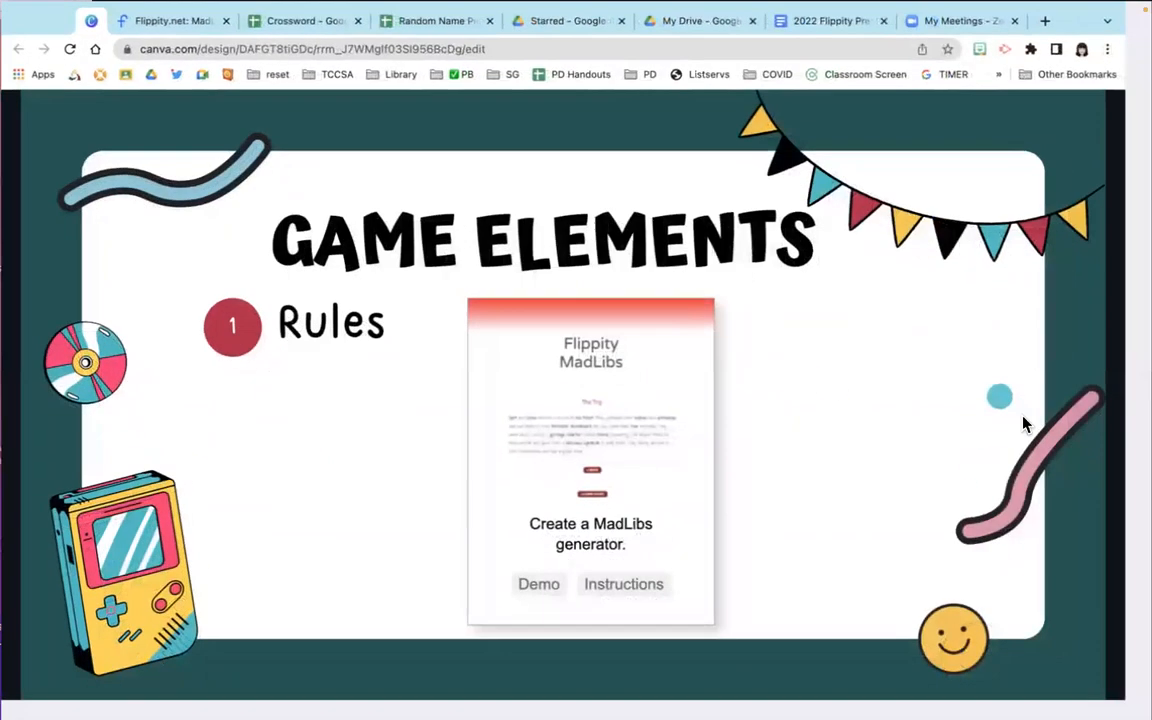
left_click(1044, 388)
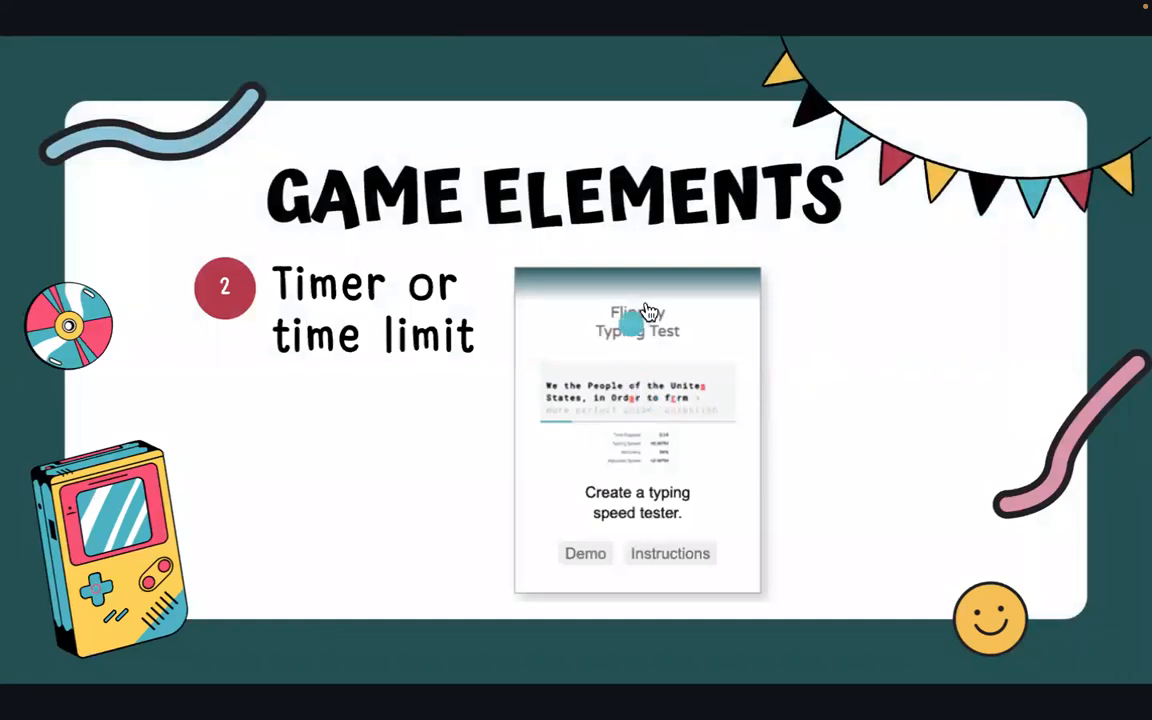
left_click(645, 430)
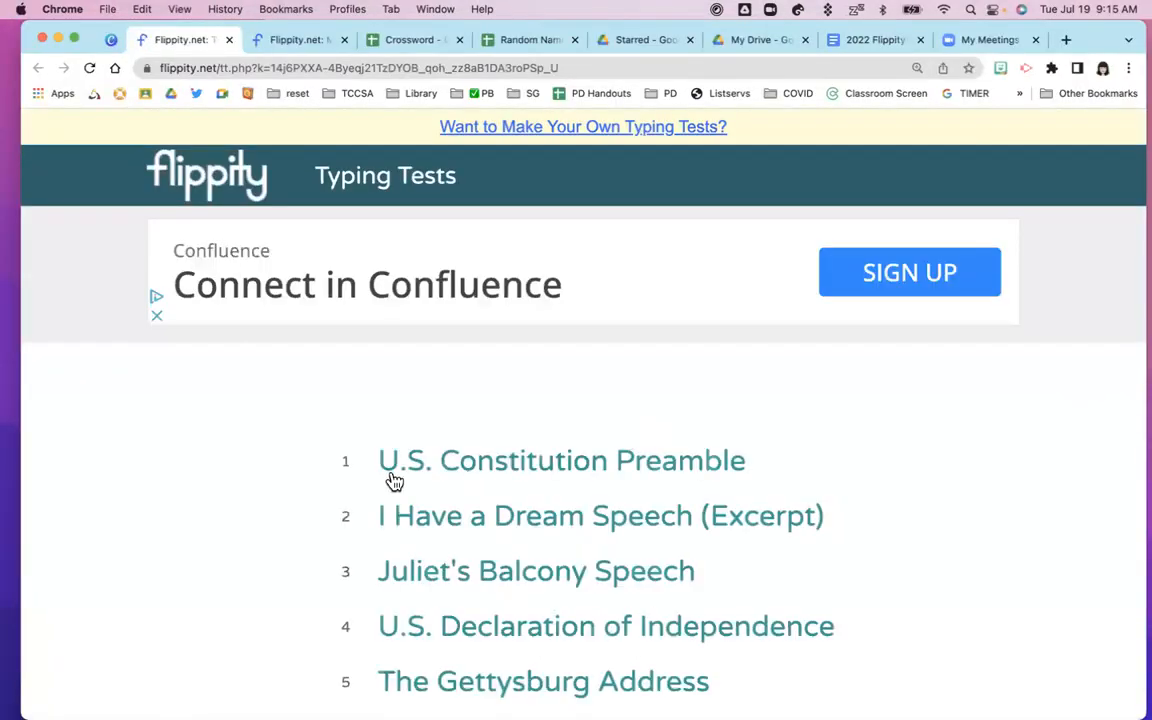
Scroll the Typing Tests list and load the Spelling Words test with its 3:00 timer
scroll(253, 494, "down", 5)
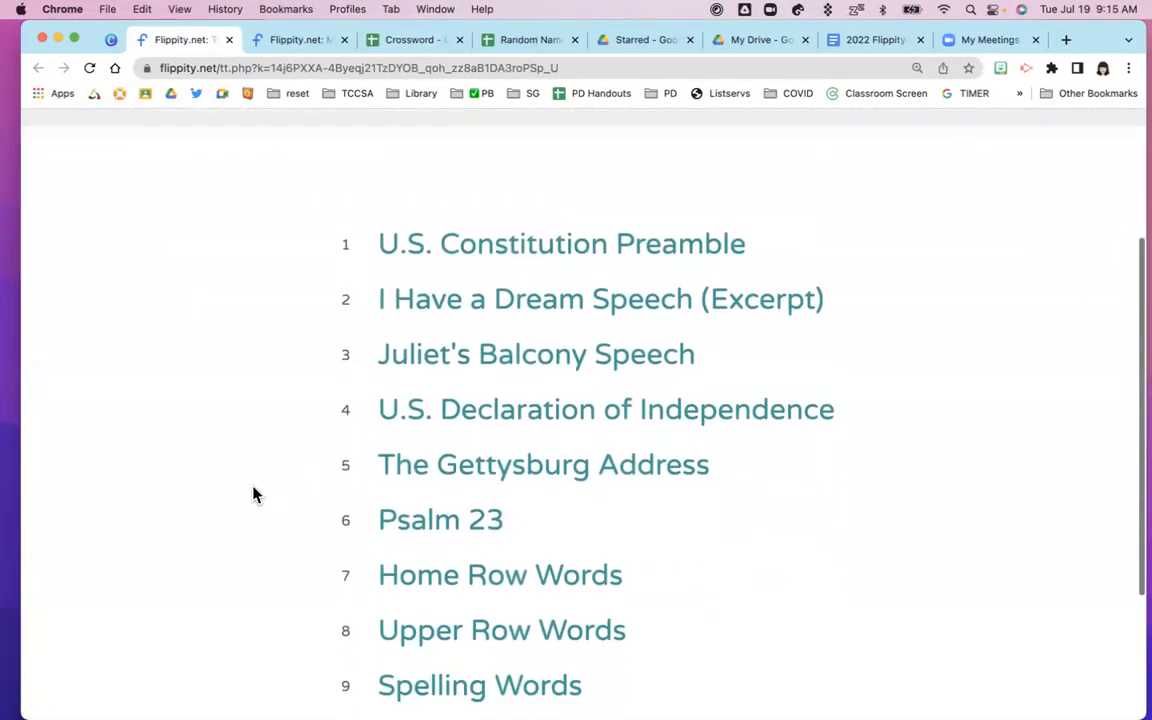
scroll(253, 494, "down", 2)
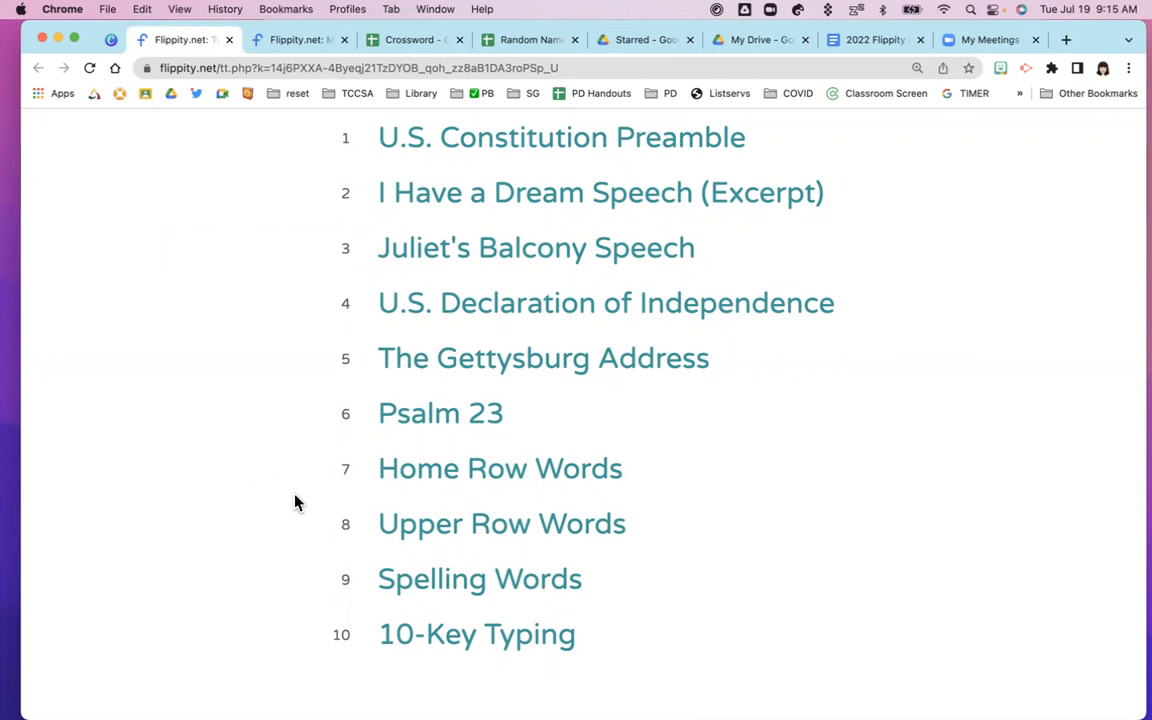
left_click(425, 589)
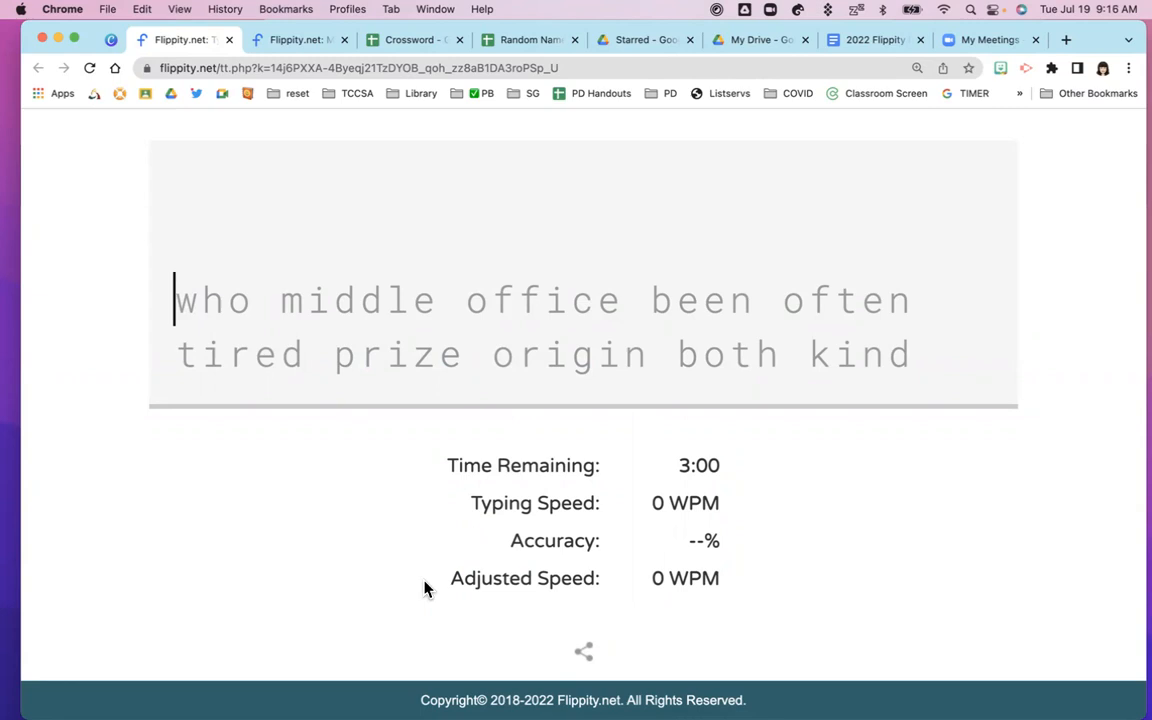
Type 'who middle office been often tired pricz origin both kind were' into the Spelling Words test
type("who ")
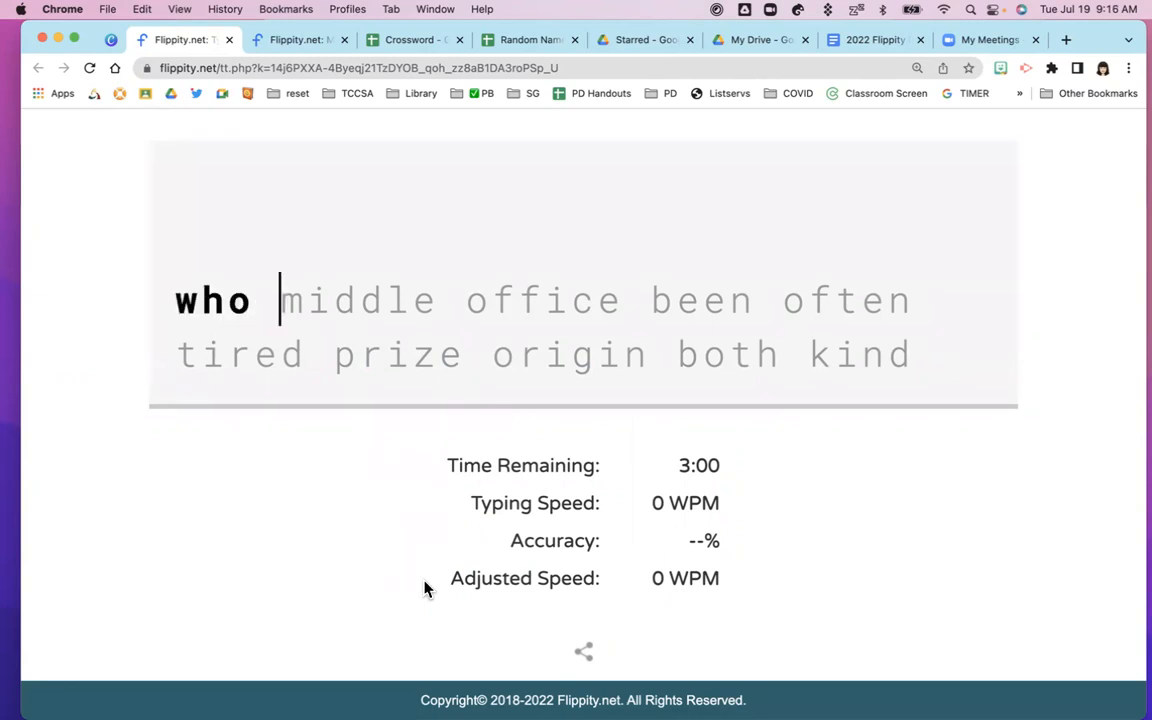
type("middle office be")
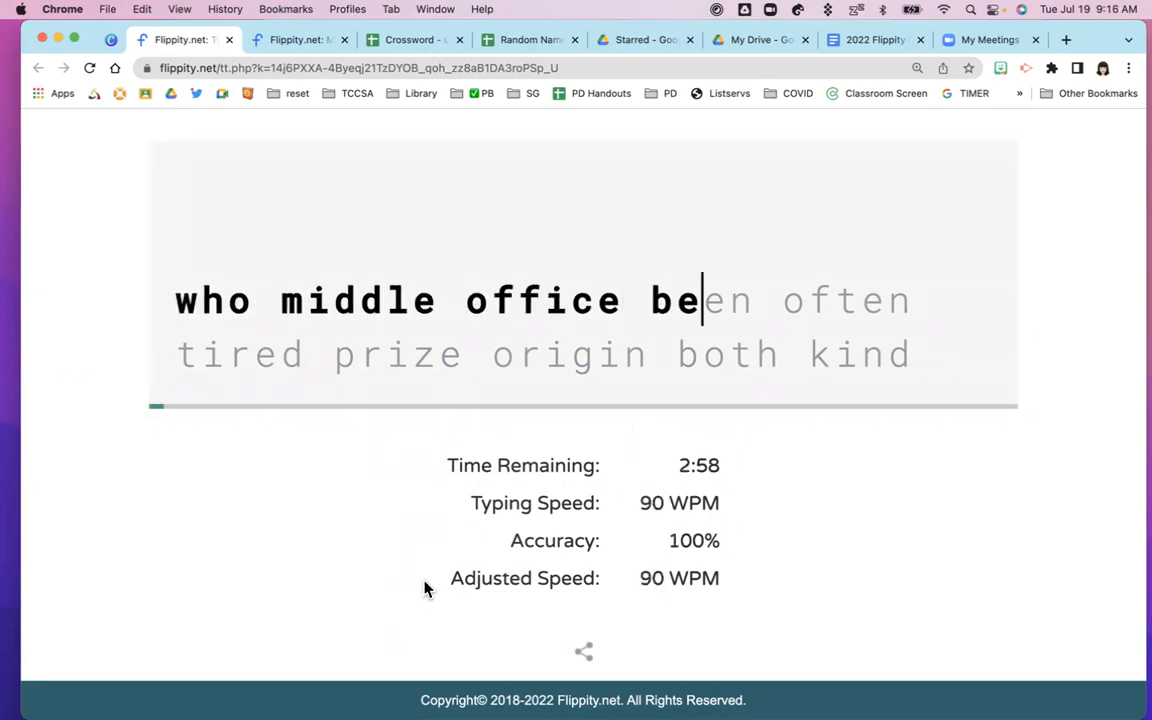
type("en often t")
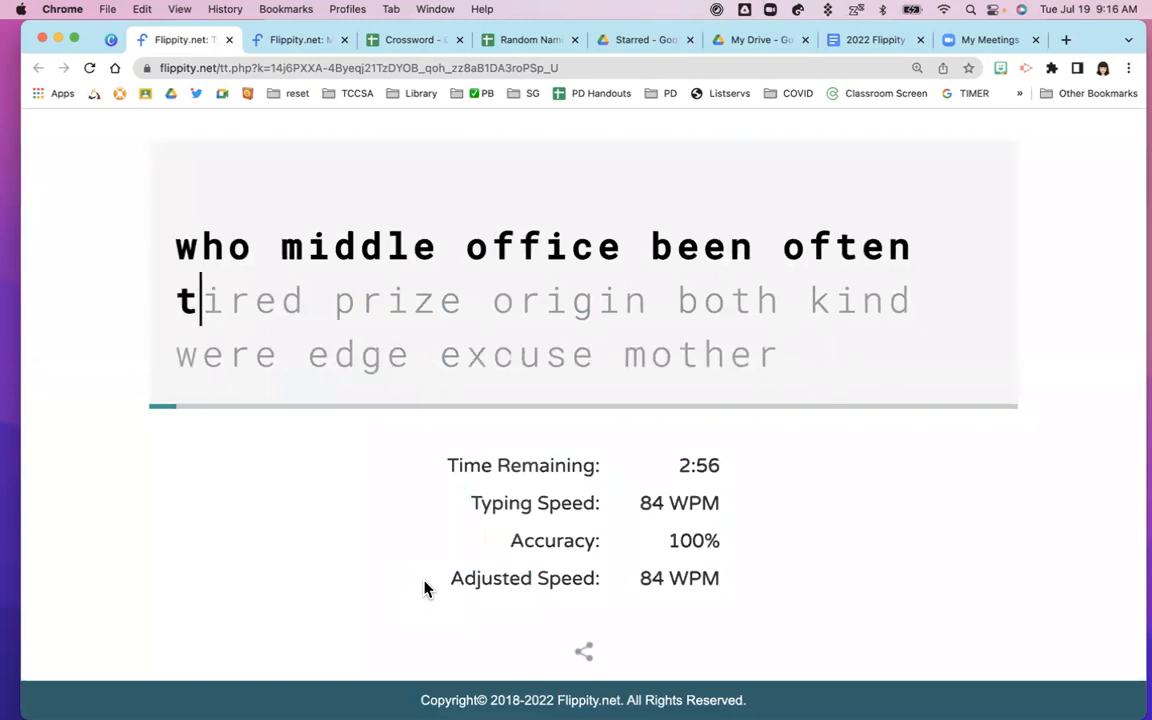
type("ired pricz ")
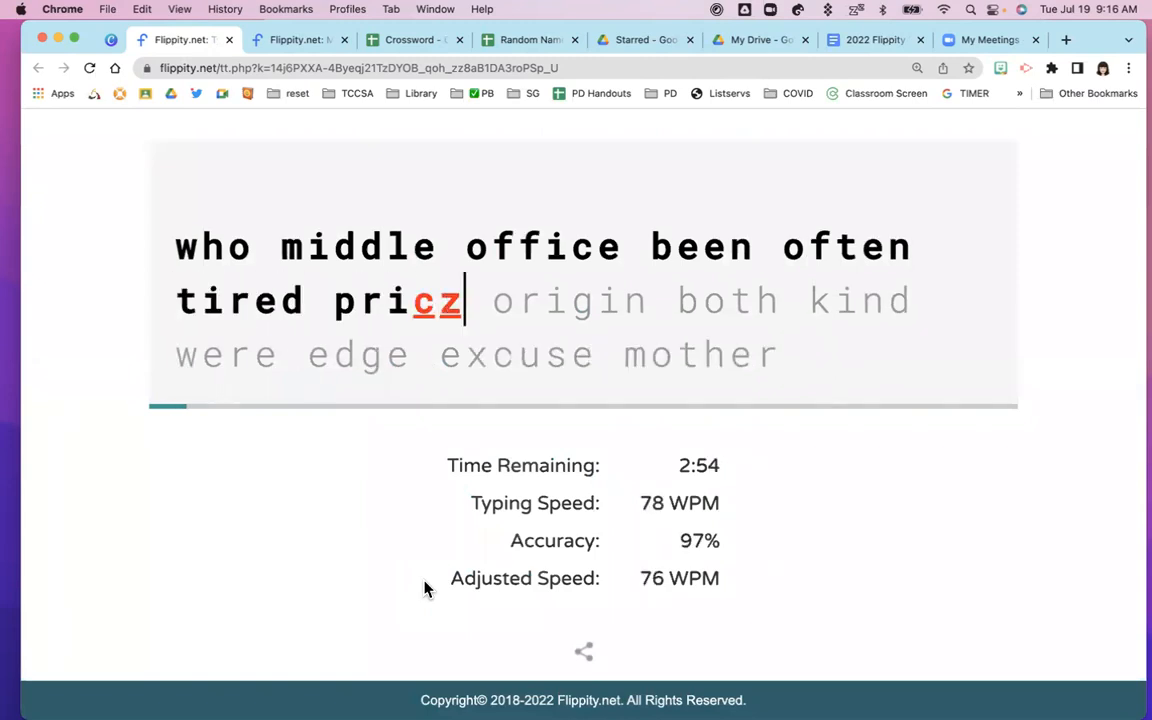
type("or")
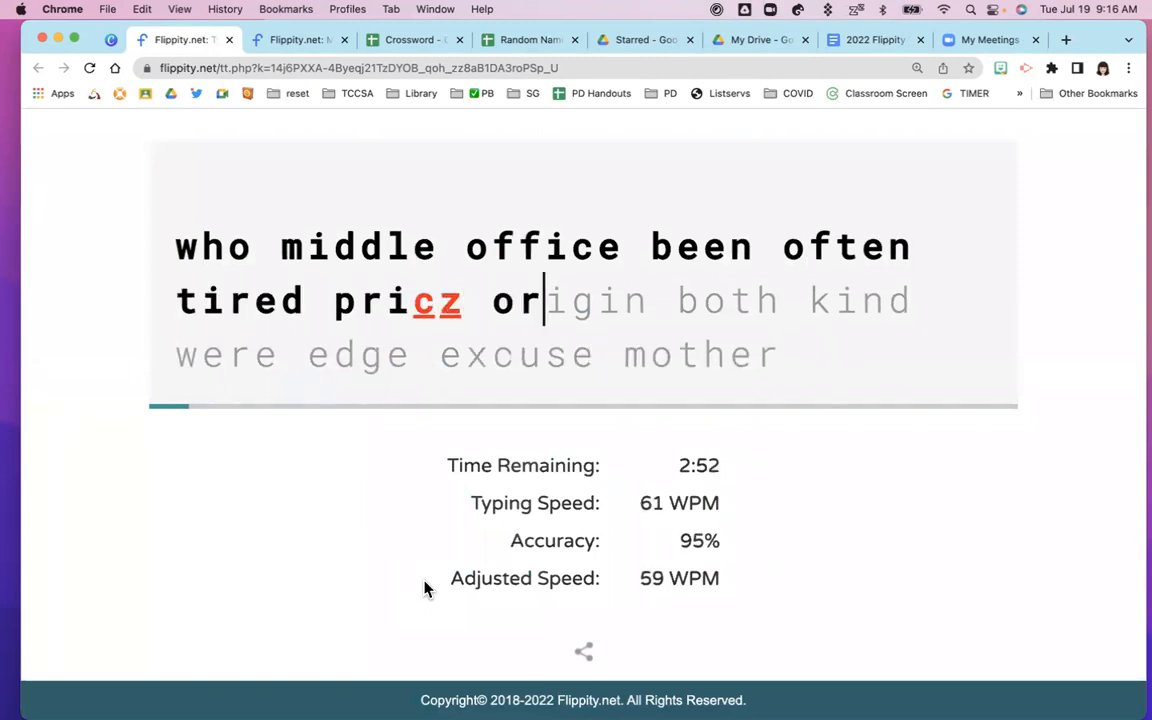
type("igin both ")
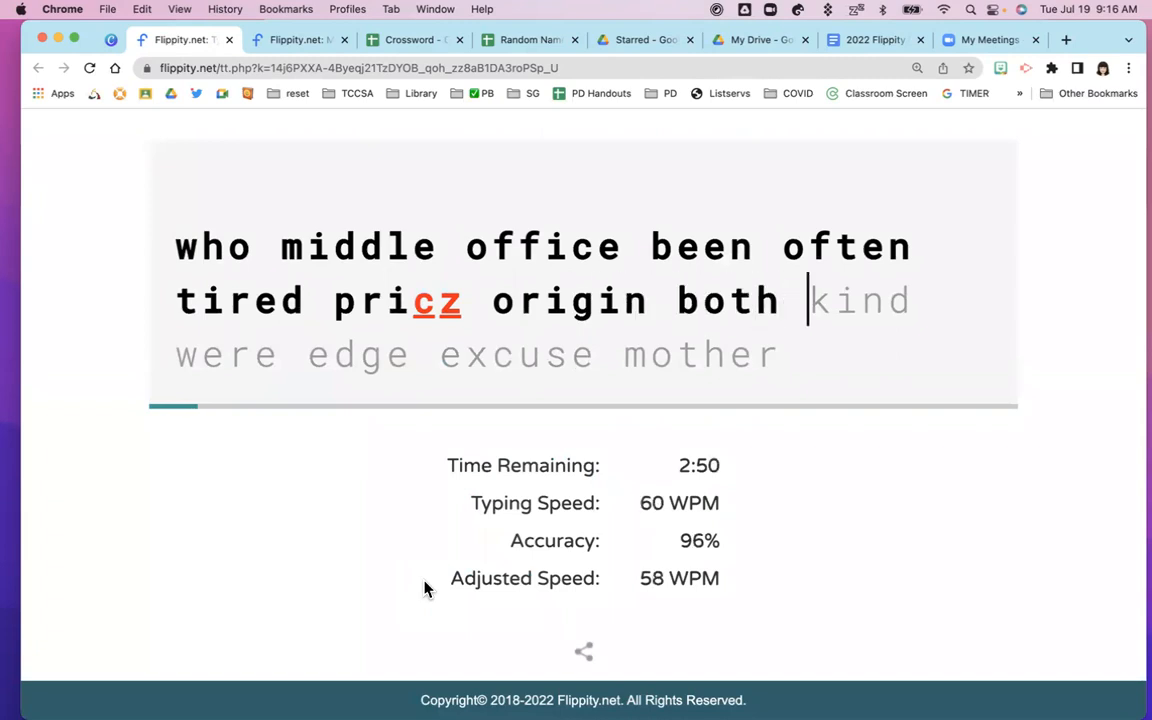
type("kind ")
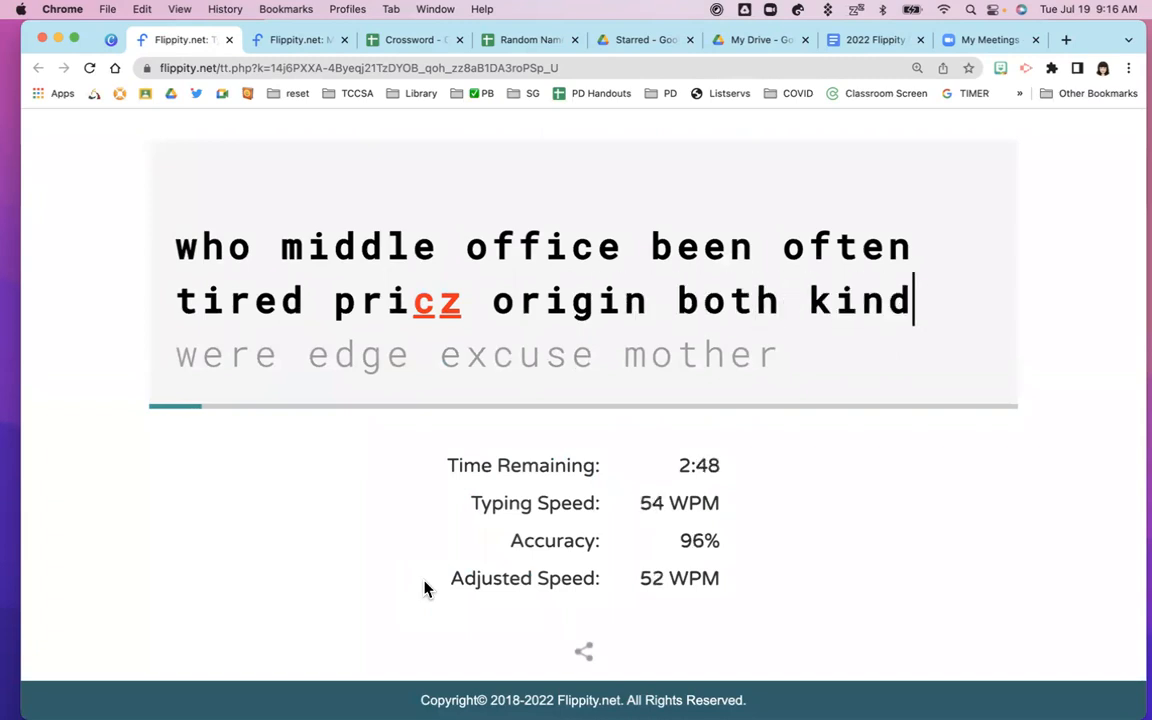
type("were")
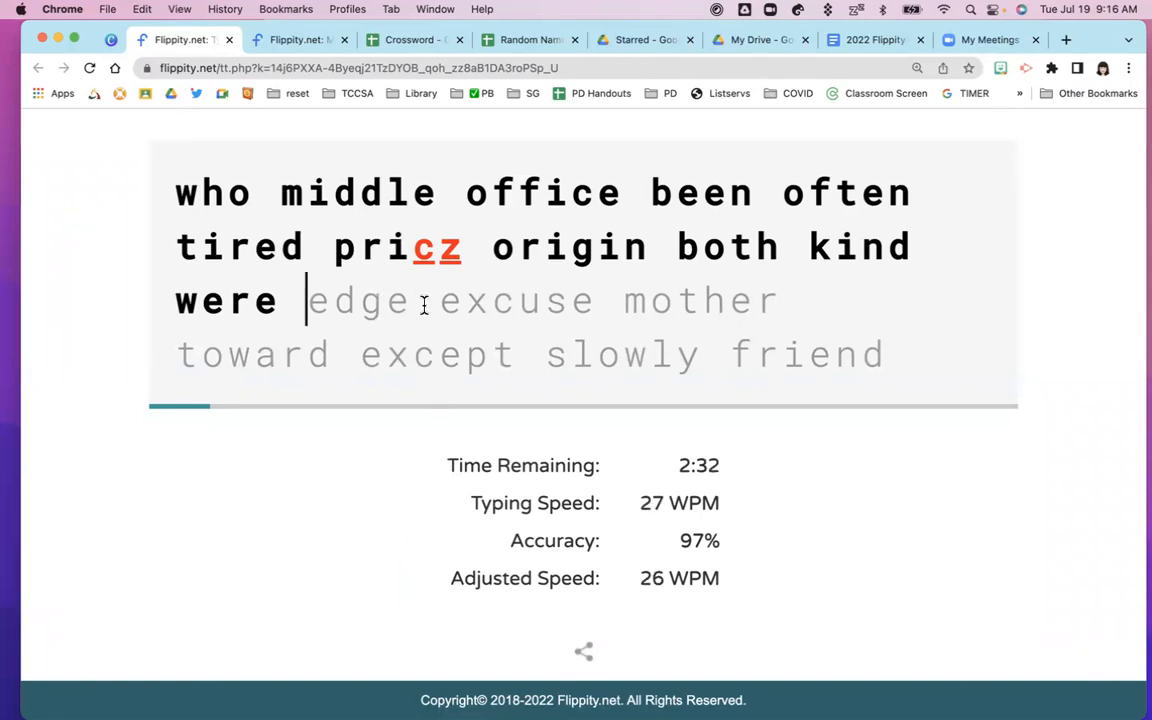
Close the typing test, present the slides again, go to the Competition slide and follow its Leader Board link
left_click(229, 40)
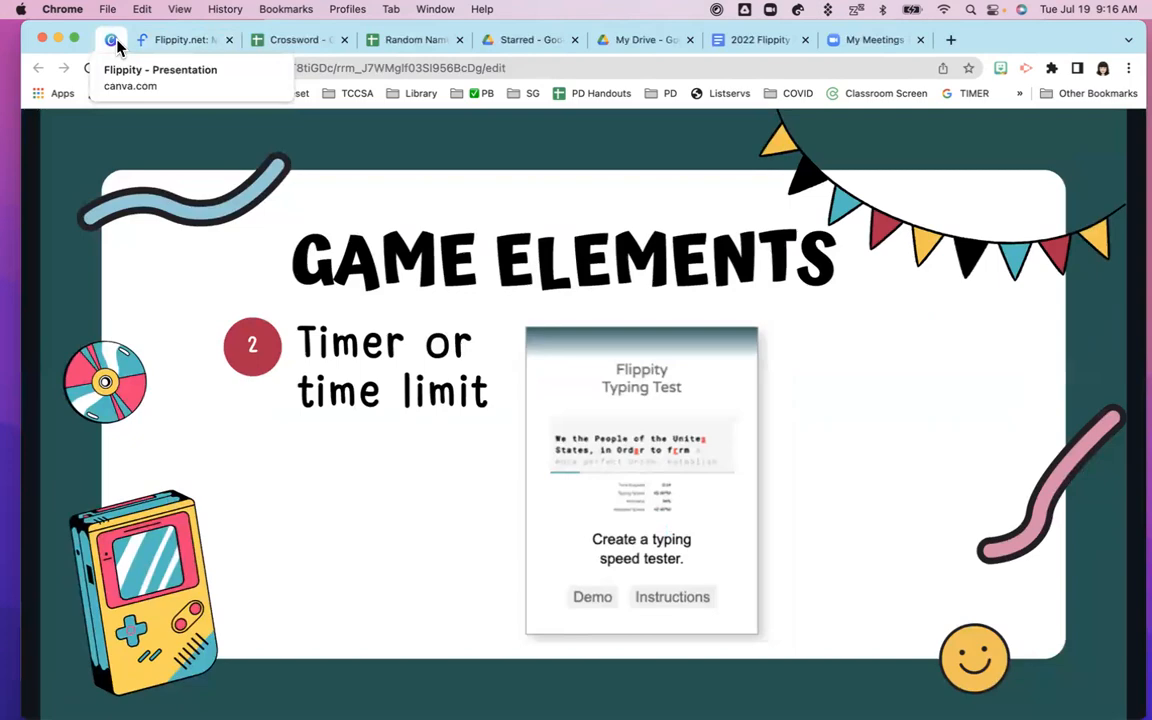
left_click(1027, 422)
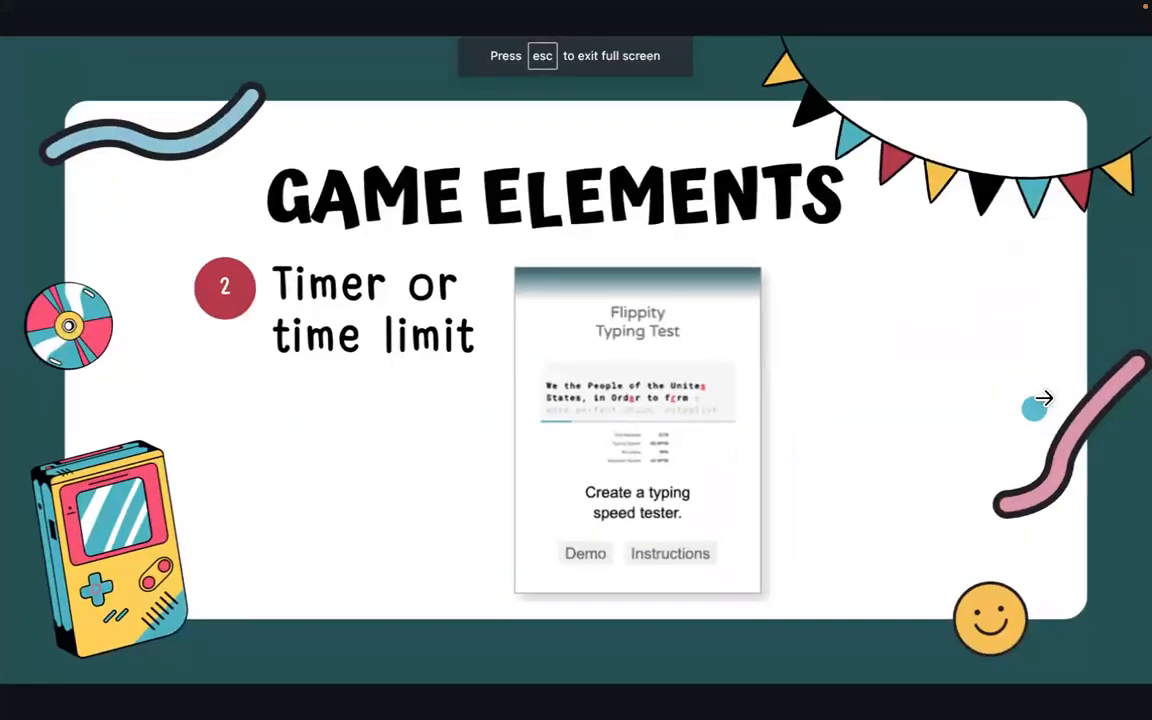
left_click(1046, 393)
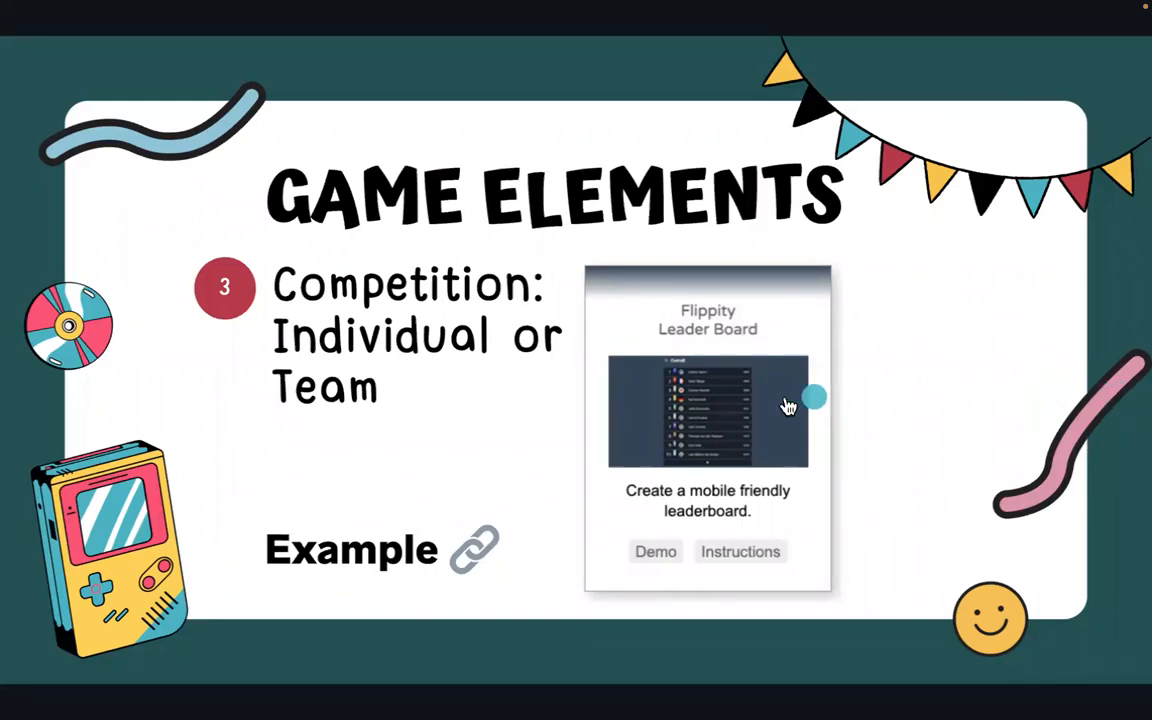
left_click(735, 413)
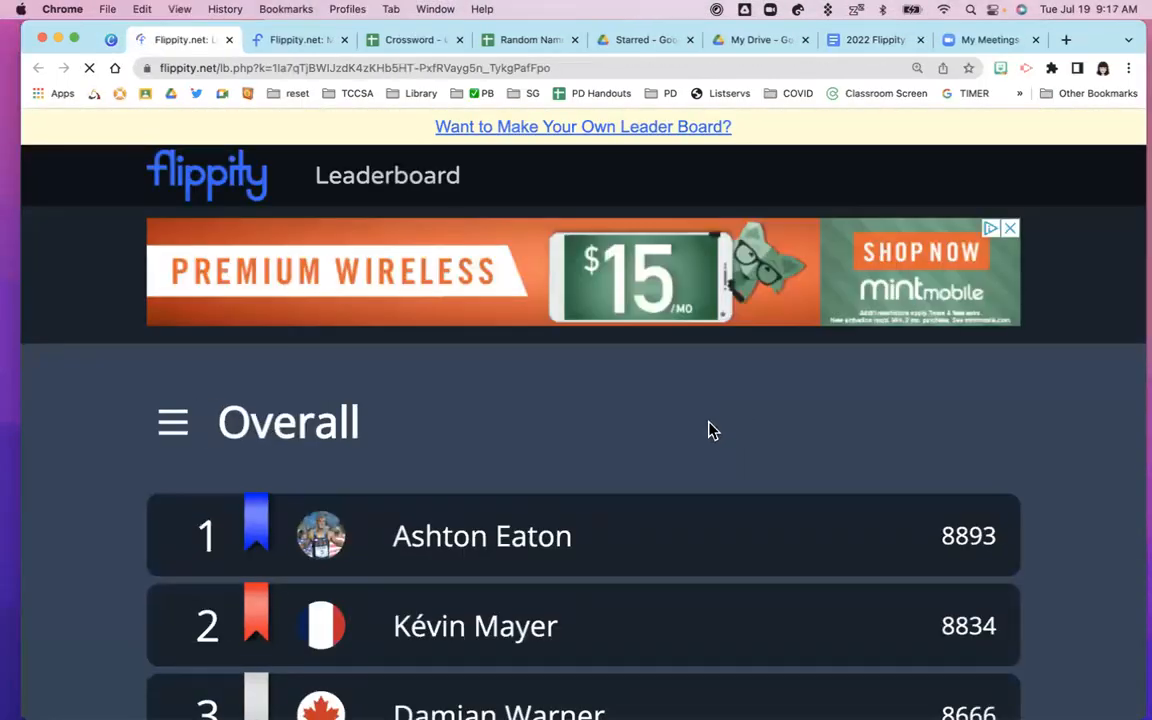
Browse the decathlon Overall rankings, then switch to the 100 Meters event standings topped by 1023
scroll(704, 435, "down", 1)
scroll(704, 435, "down", 3)
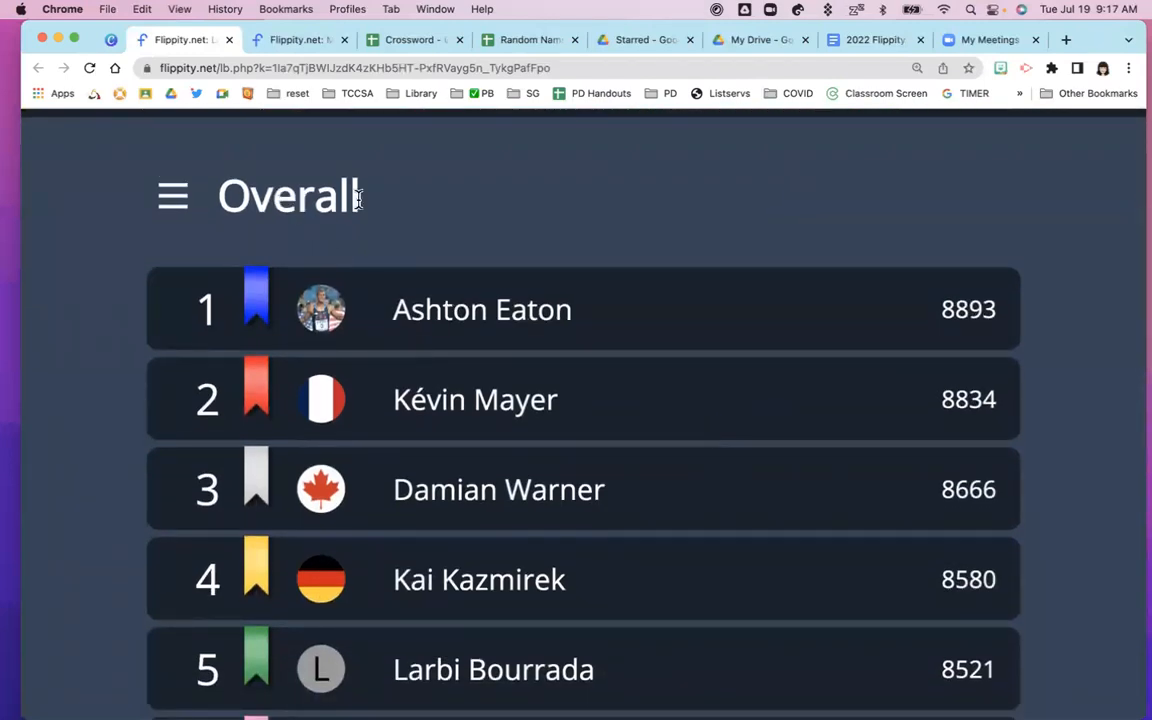
scroll(604, 226, "down", 1)
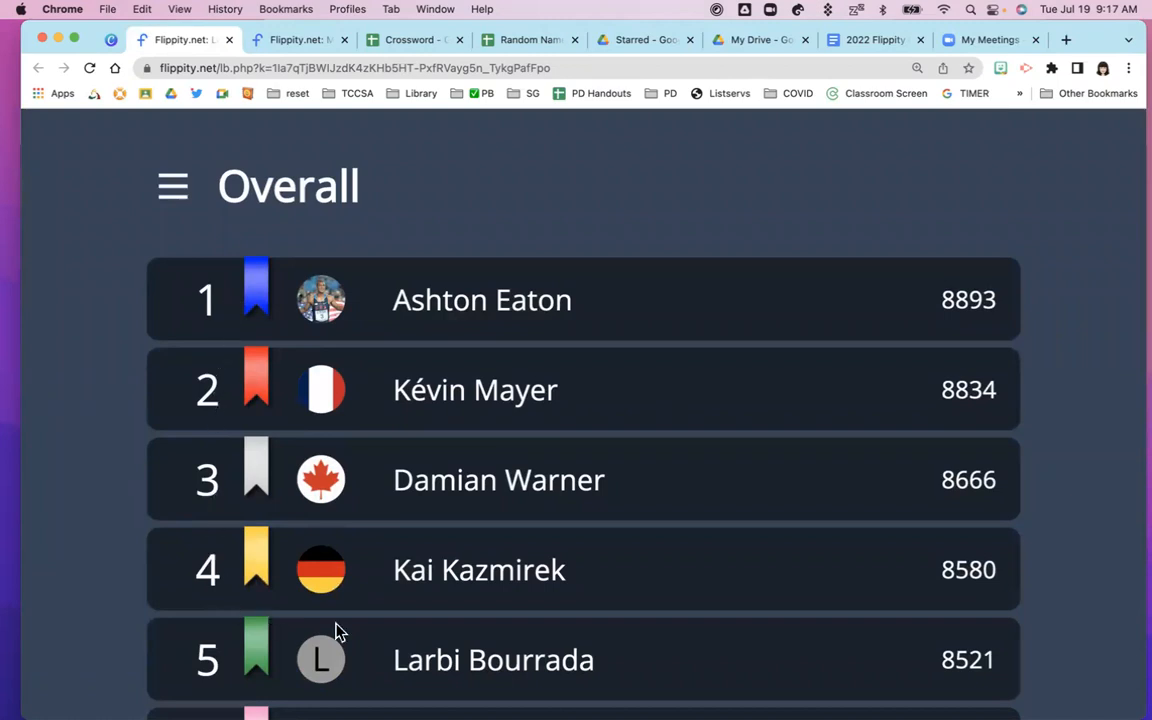
scroll(440, 615, "down", 3)
scroll(445, 617, "up", 5)
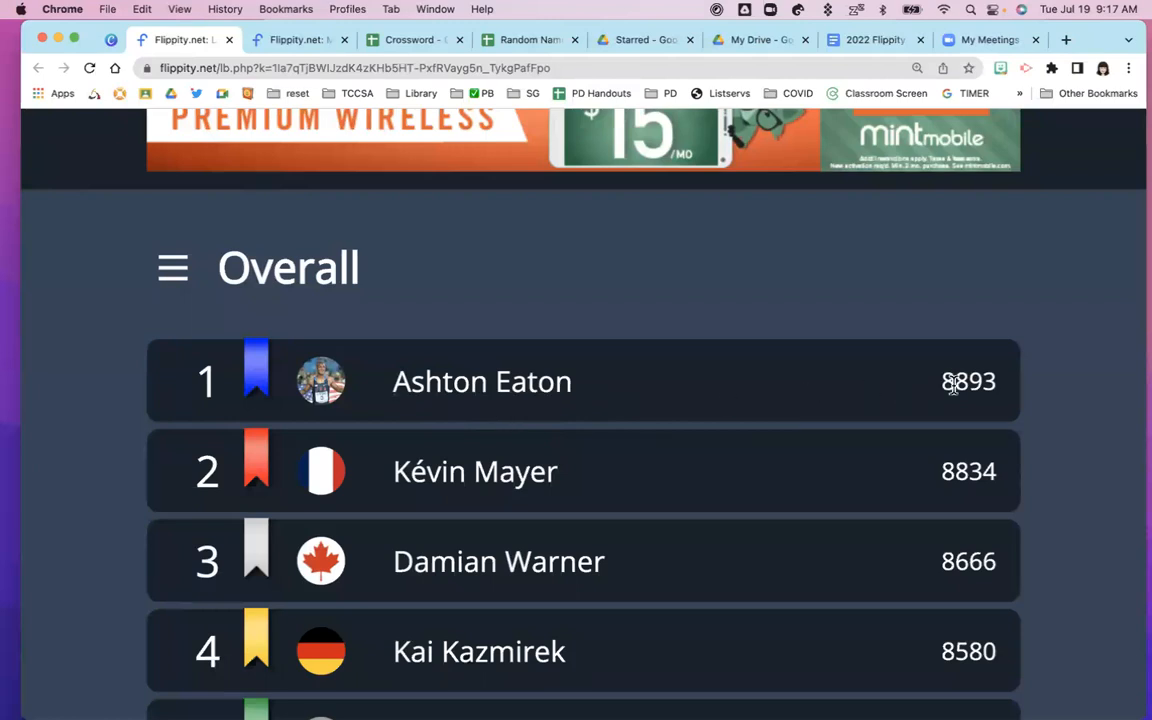
left_click(172, 272)
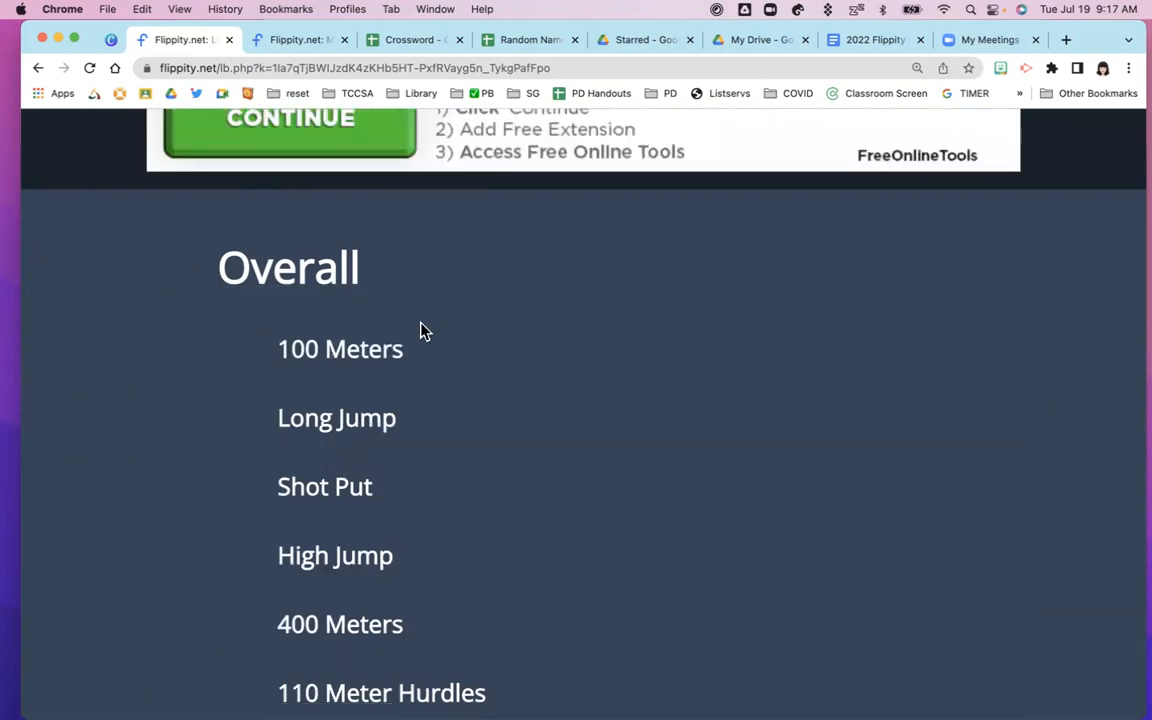
scroll(450, 418, "down", 3)
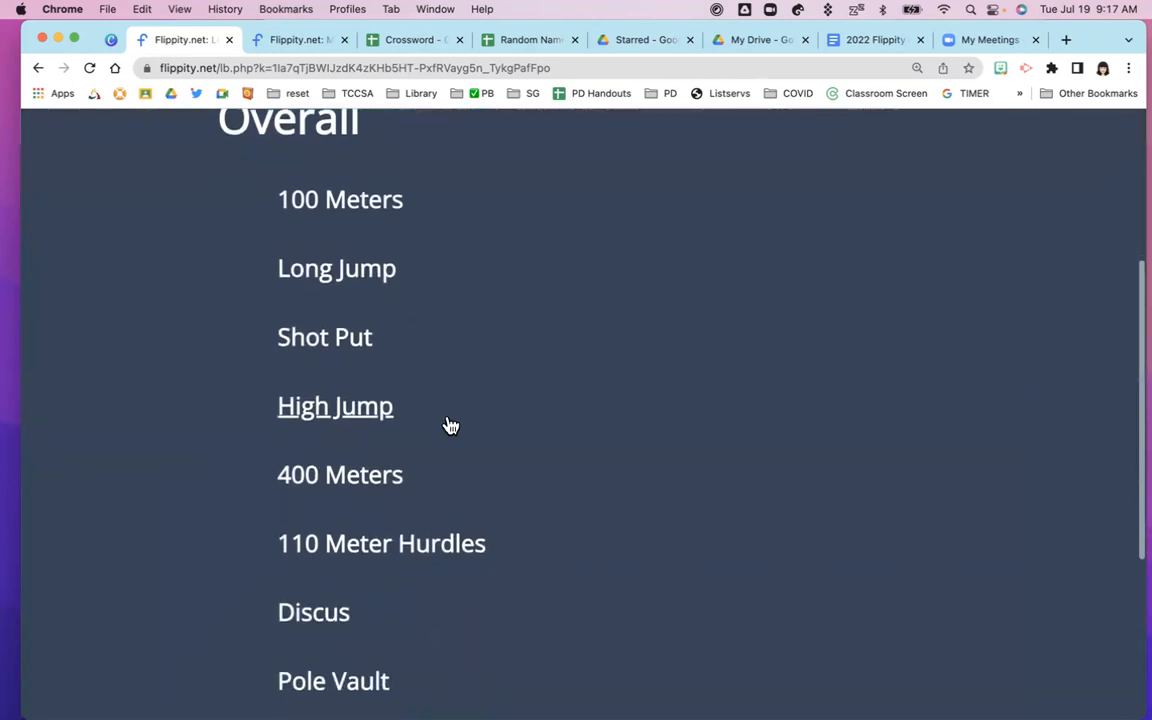
scroll(447, 416, "up", 3)
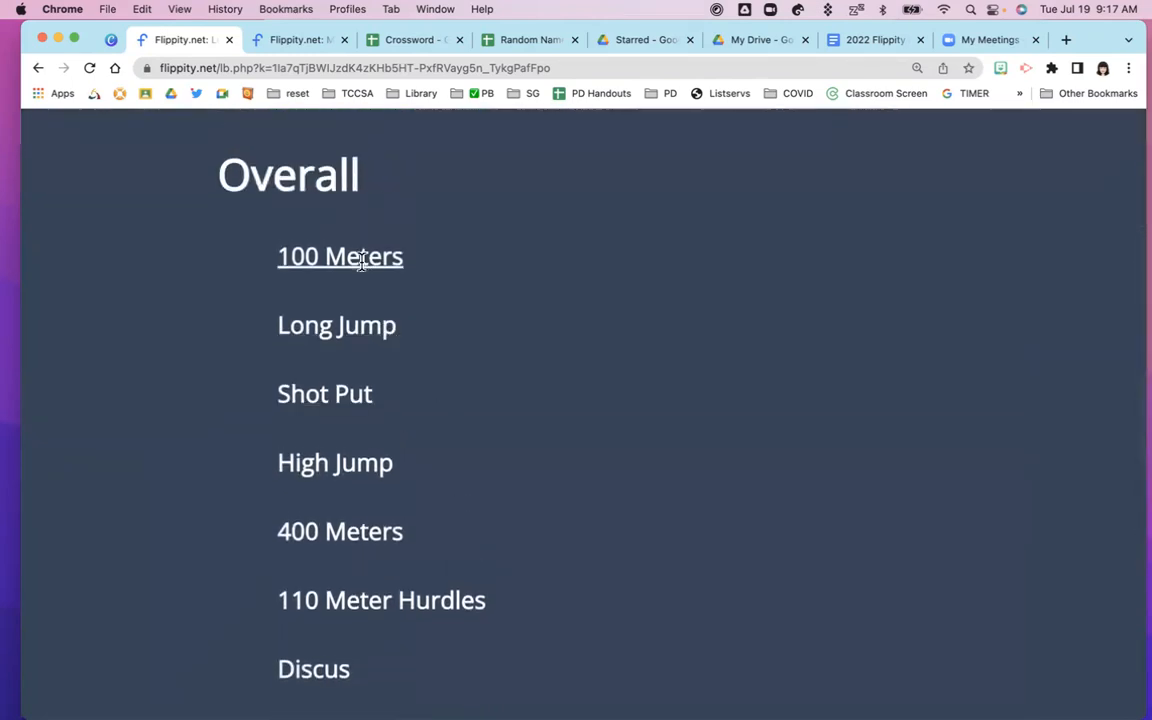
left_click(362, 259)
scroll(352, 341, "down", 5)
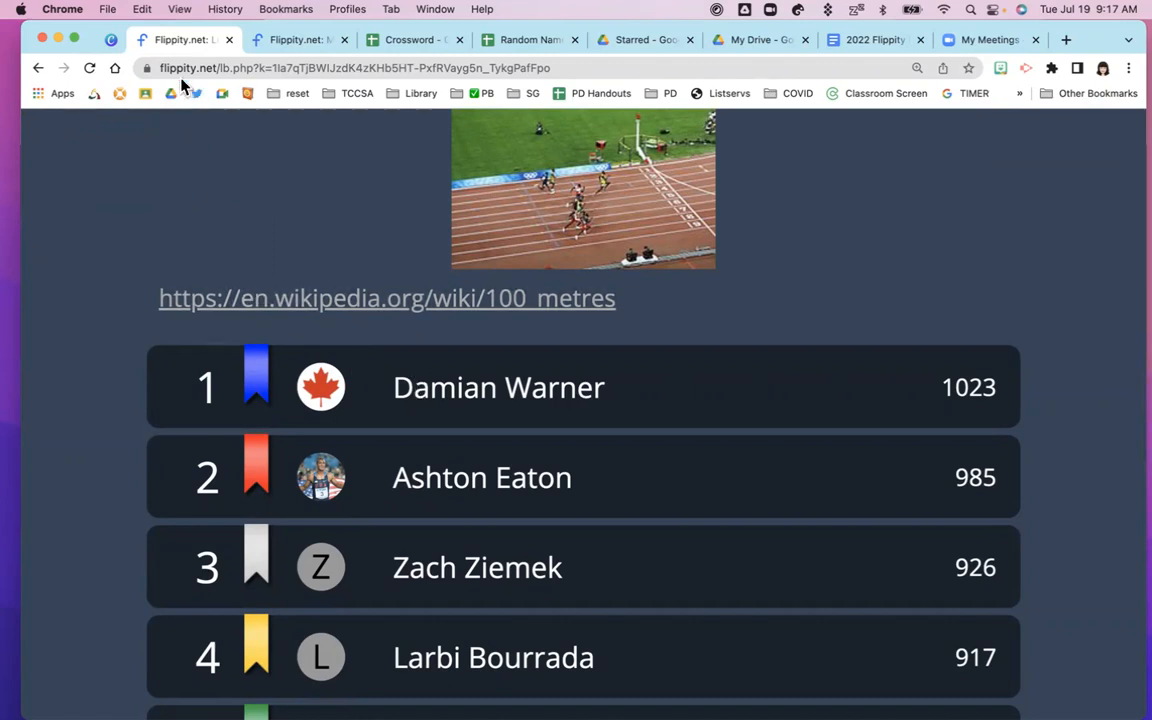
Close the decathlon leaderboard and follow the slide's Example link to the TCCSA PD Leaderboard
left_click(229, 40)
left_click(109, 44)
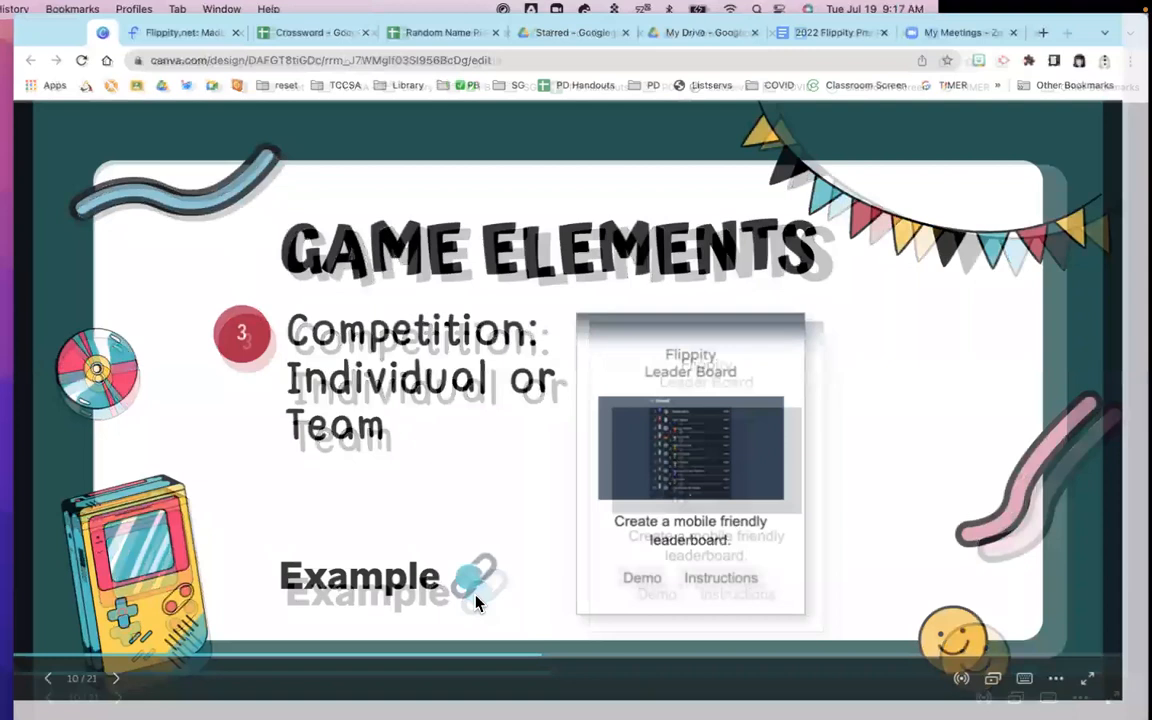
left_click(477, 601)
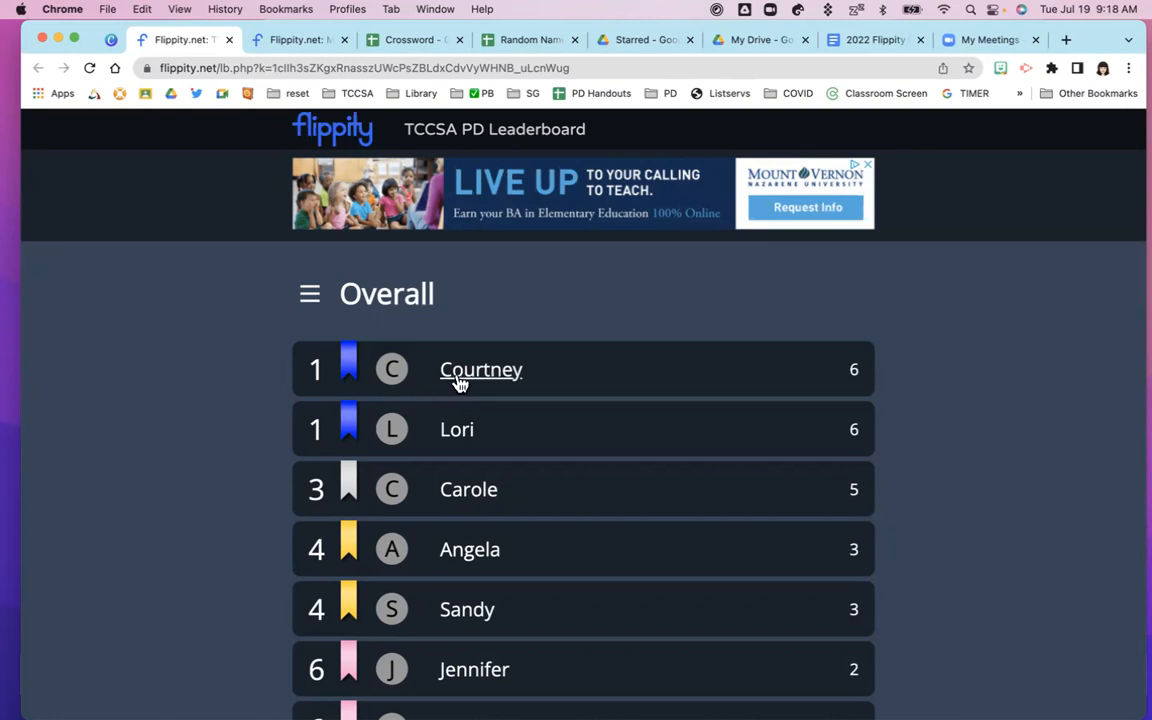
Review the TCCSA PD Overall rankings, open the category list, and return to Overall
scroll(457, 383, "down", 3)
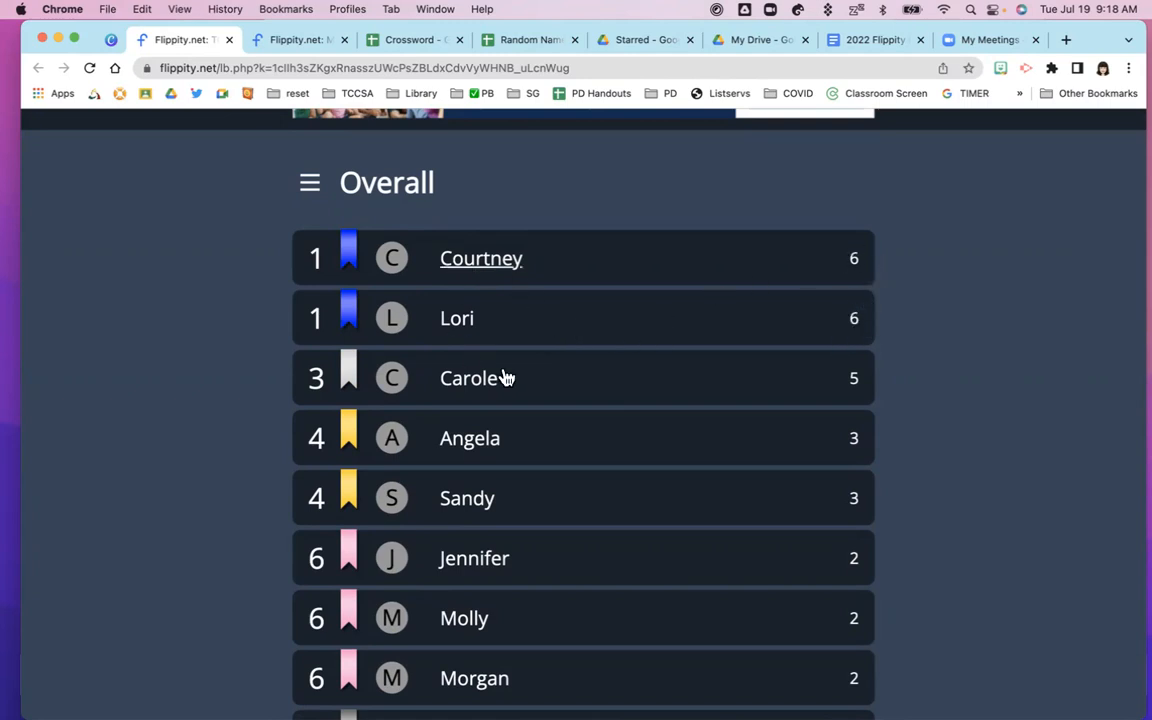
scroll(600, 362, "down", 2)
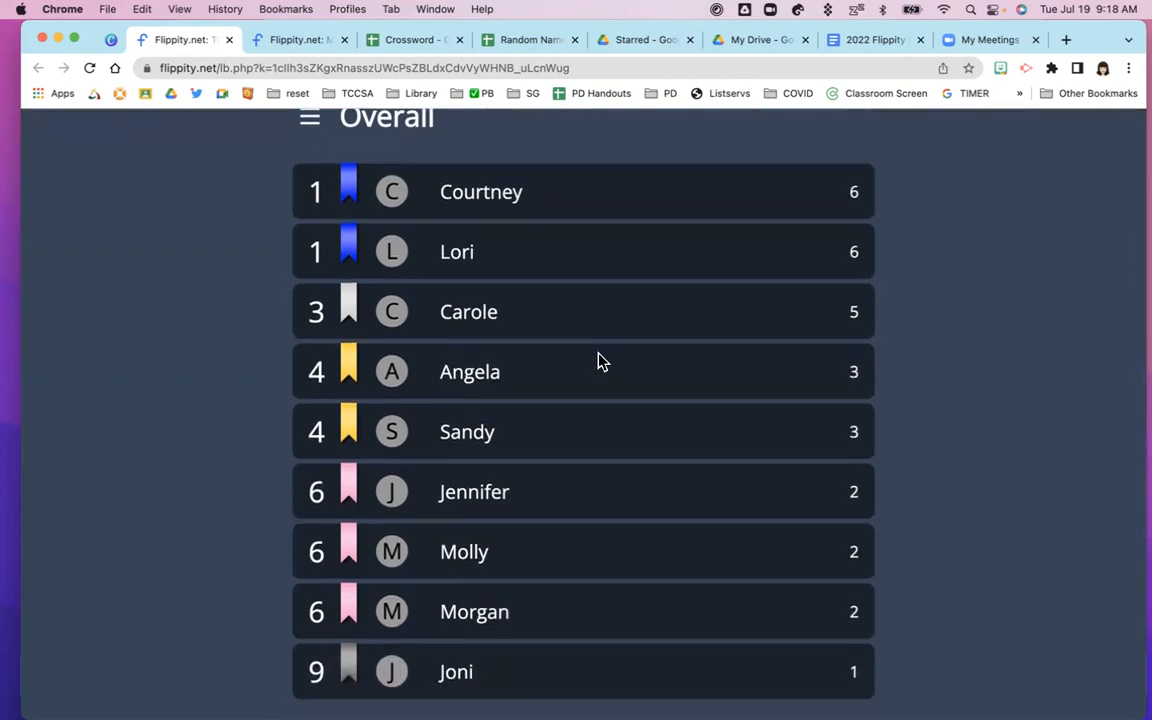
scroll(600, 362, "down", 3)
scroll(600, 362, "up", 2)
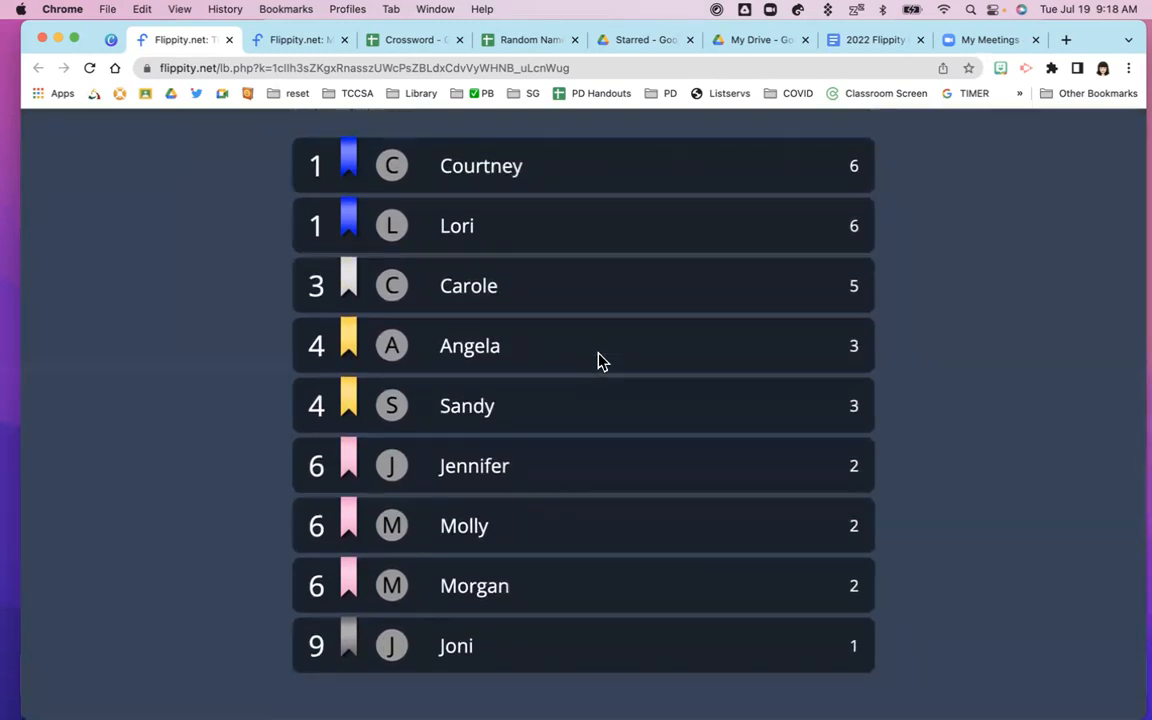
scroll(555, 350, "up", 3)
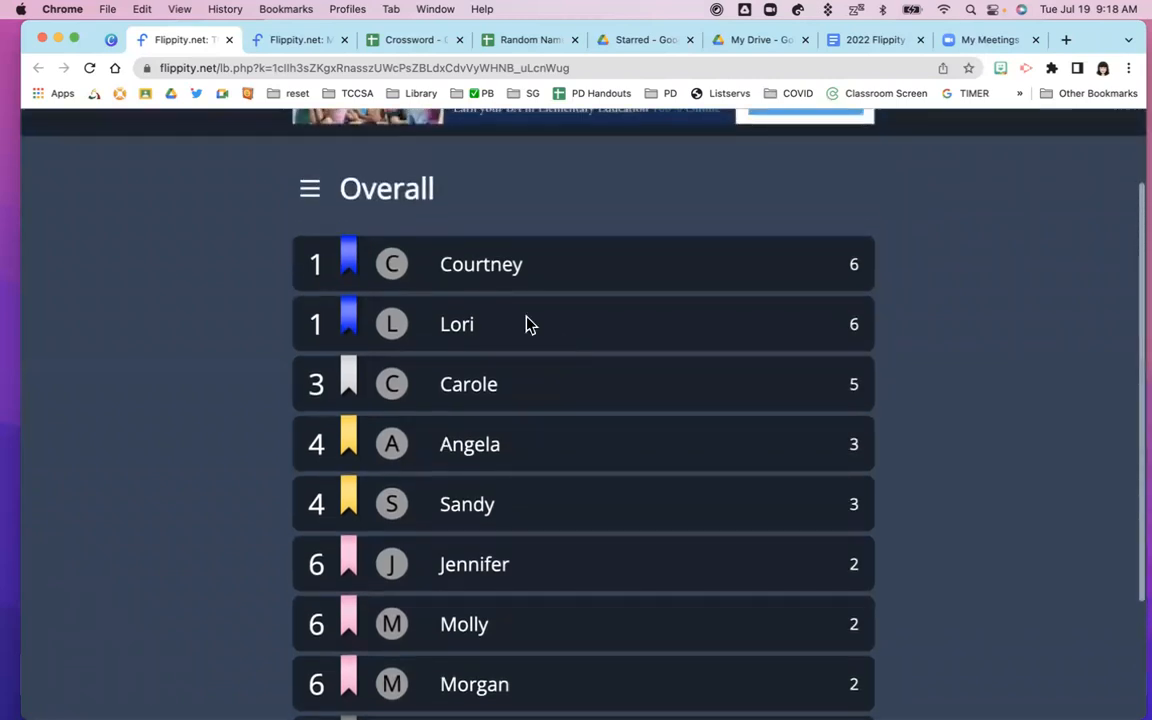
left_click(309, 190)
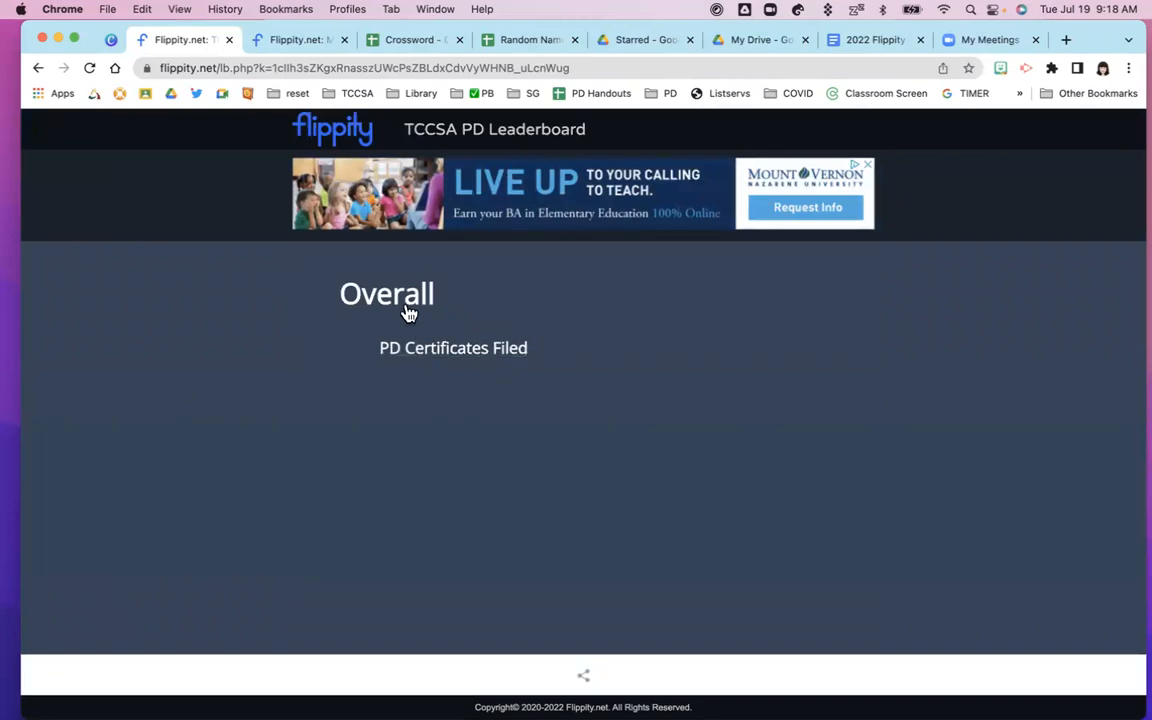
left_click(363, 291)
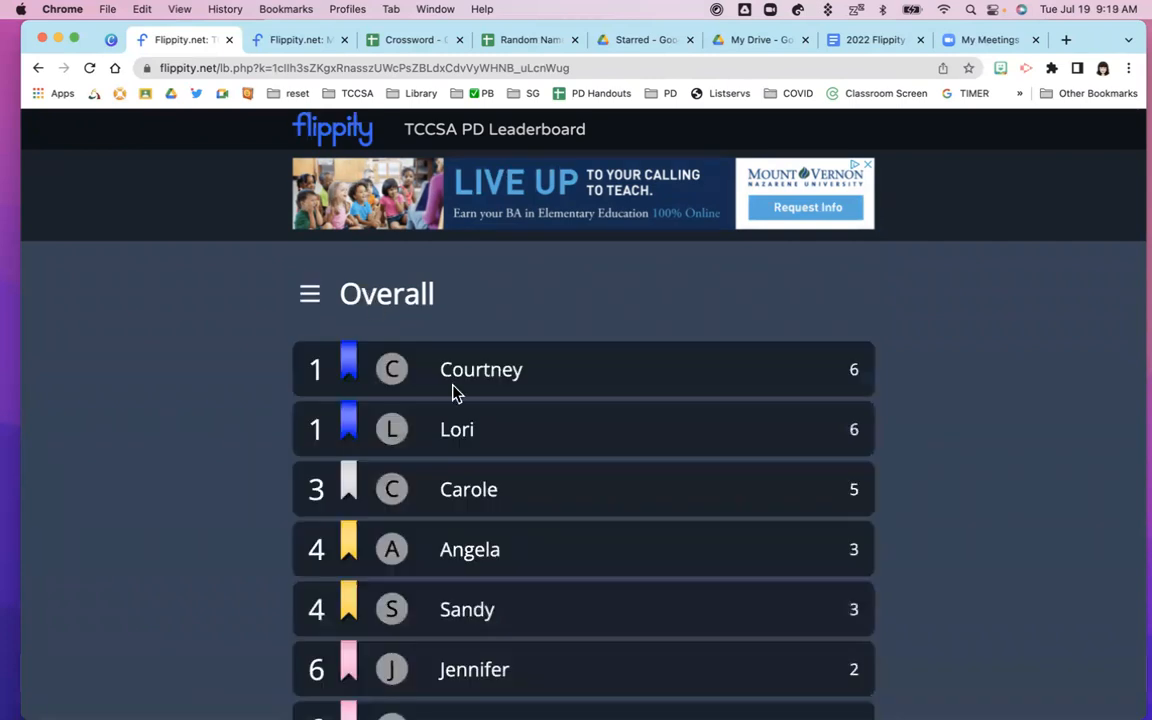
Scroll the nine-participant rankings and reopen the Overall / PD Certificates Filed category list
scroll(455, 393, "down", 5)
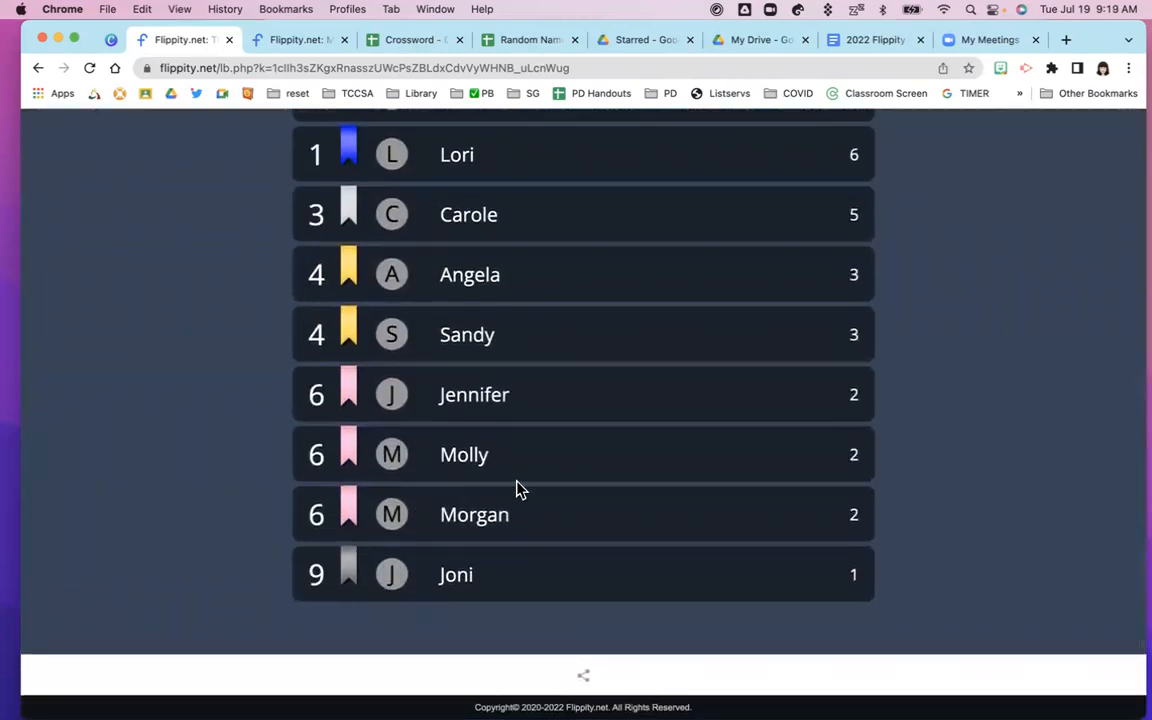
scroll(518, 488, "up", 3)
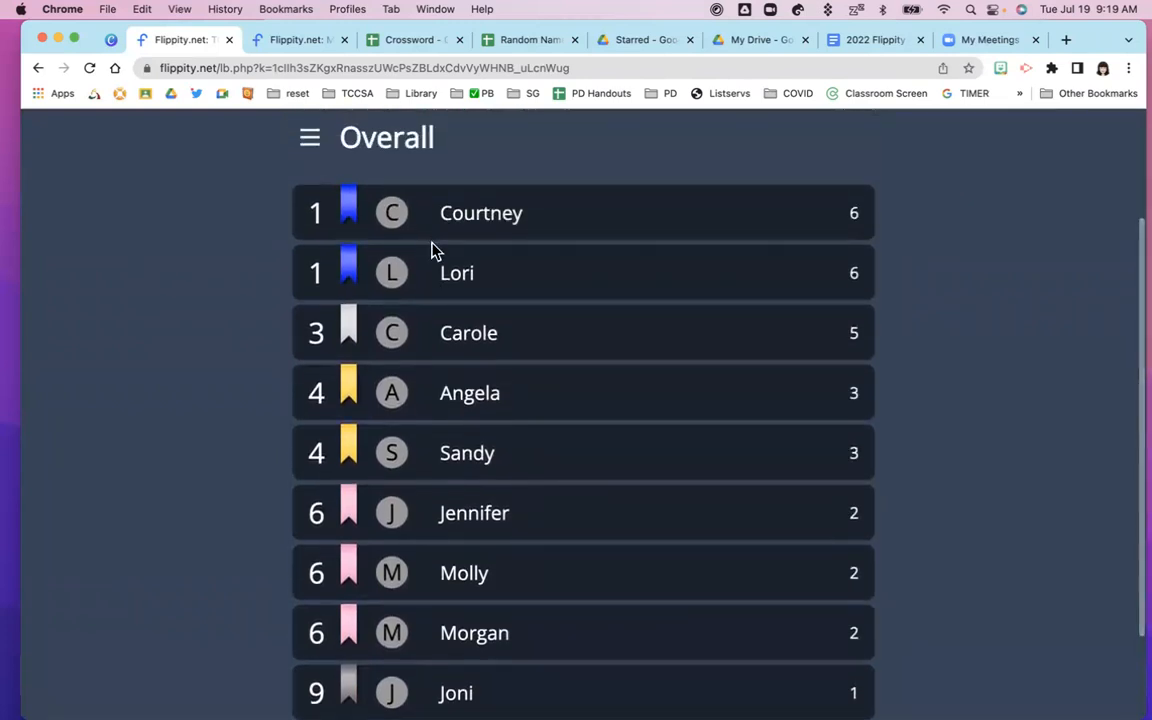
scroll(433, 252, "down", 3)
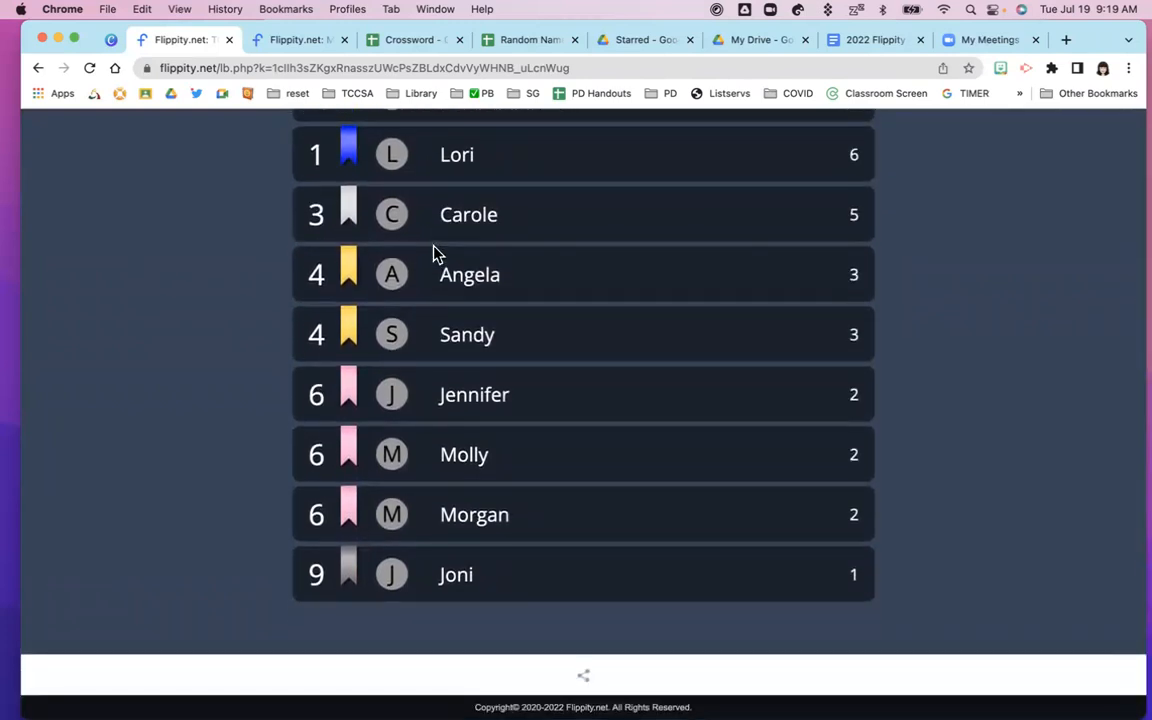
scroll(433, 252, "up", 3)
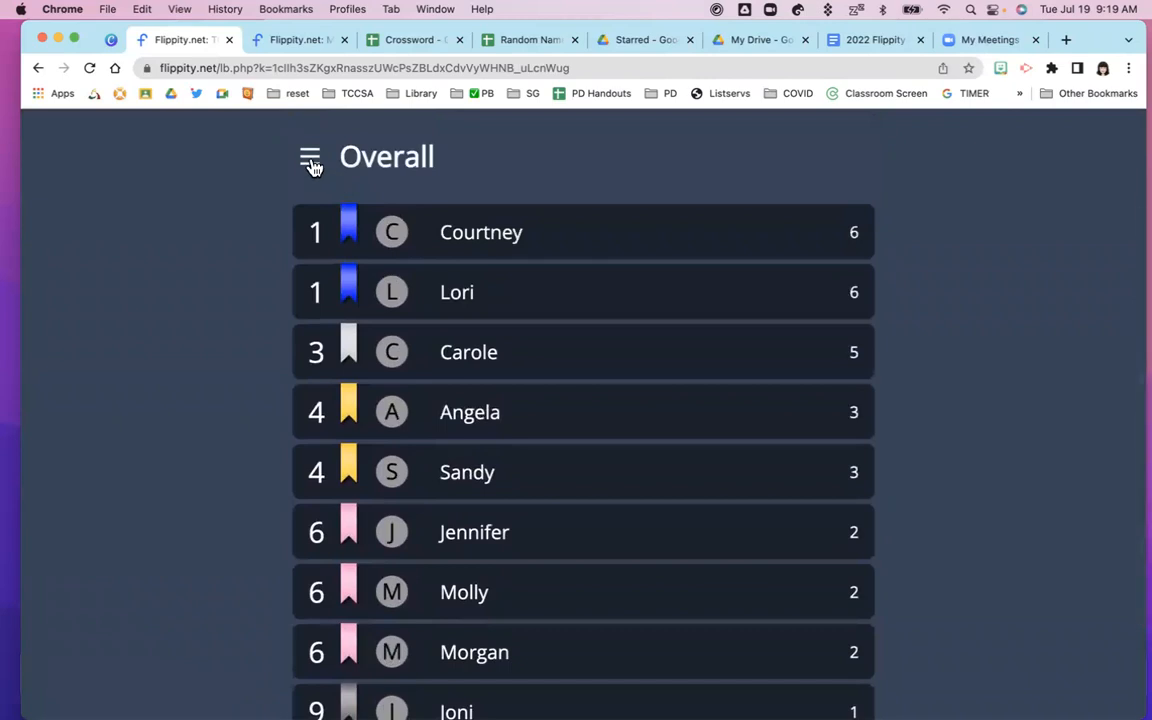
left_click(310, 160)
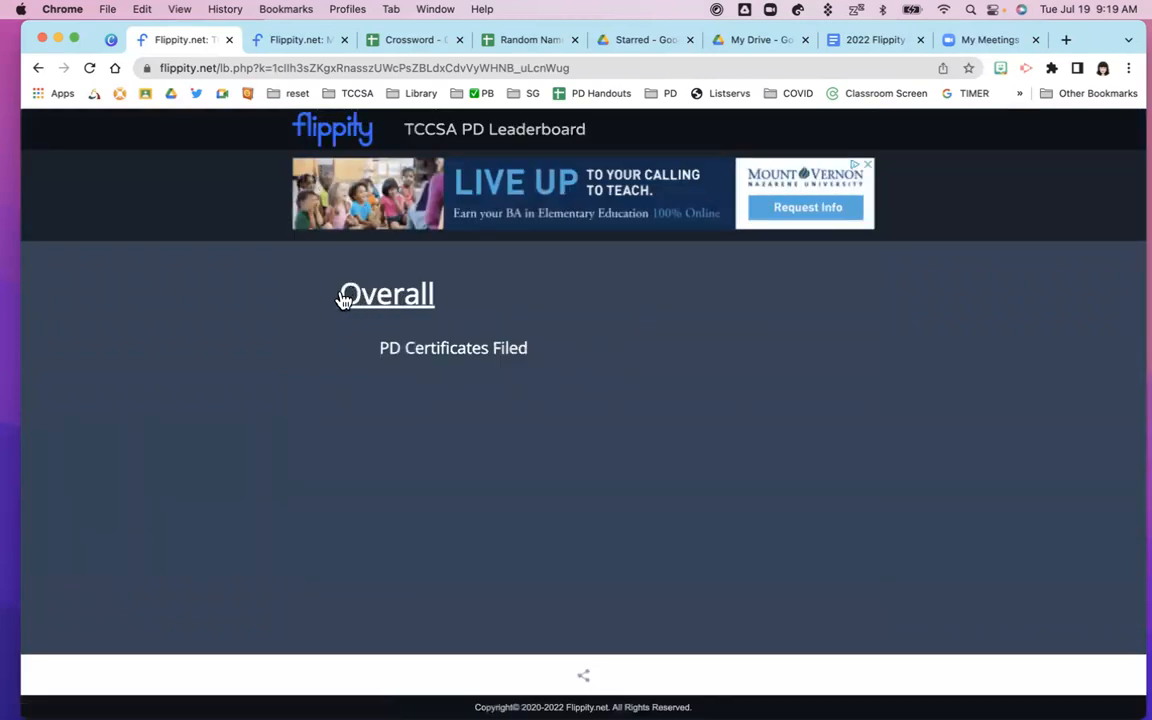
Switch to the PD Certificates Filed category and expand it to list every participant
left_click(432, 350)
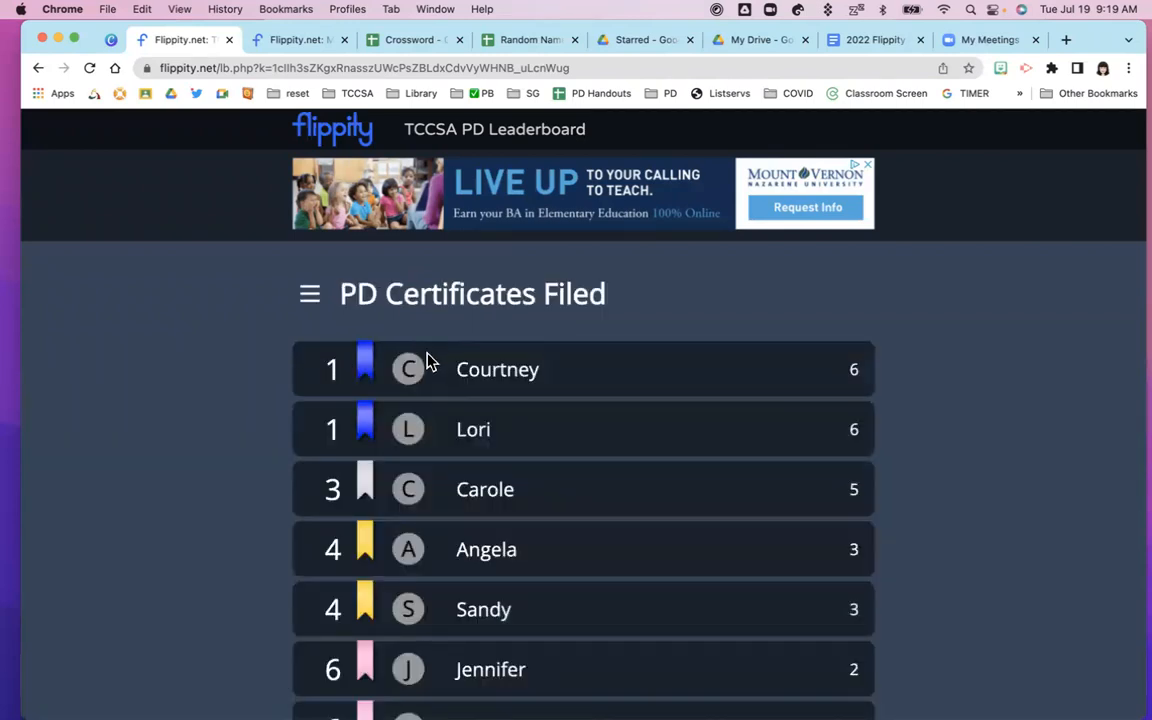
scroll(432, 358, "down", 5)
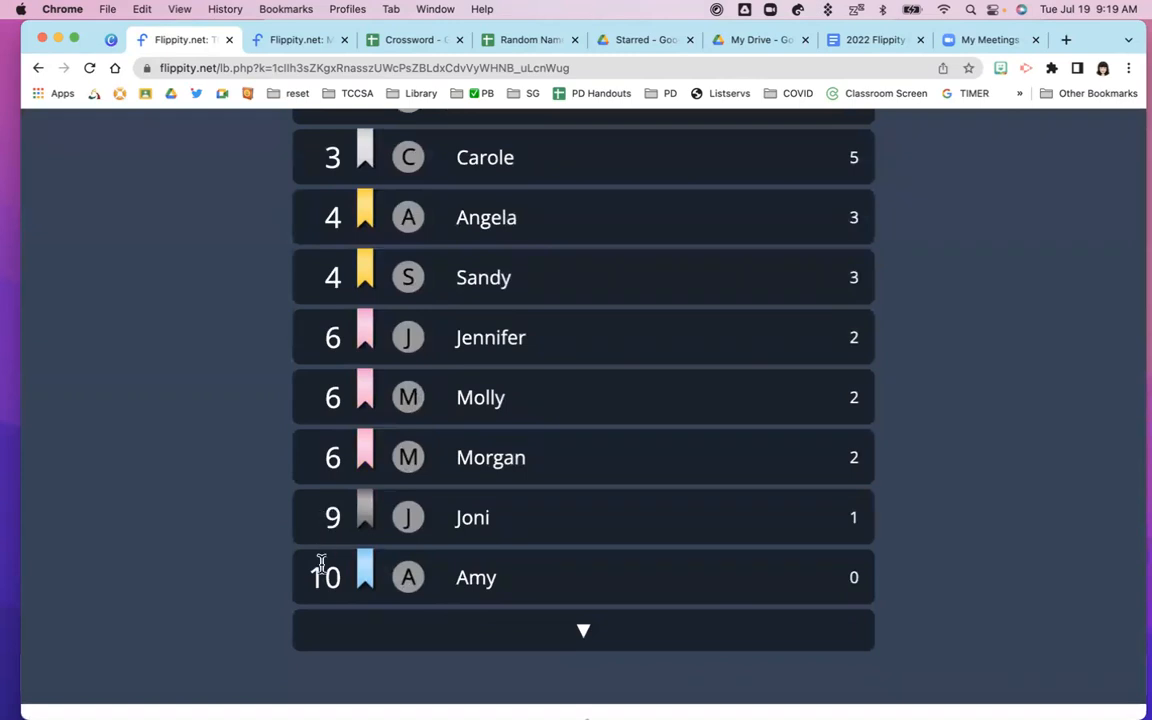
left_click(583, 636)
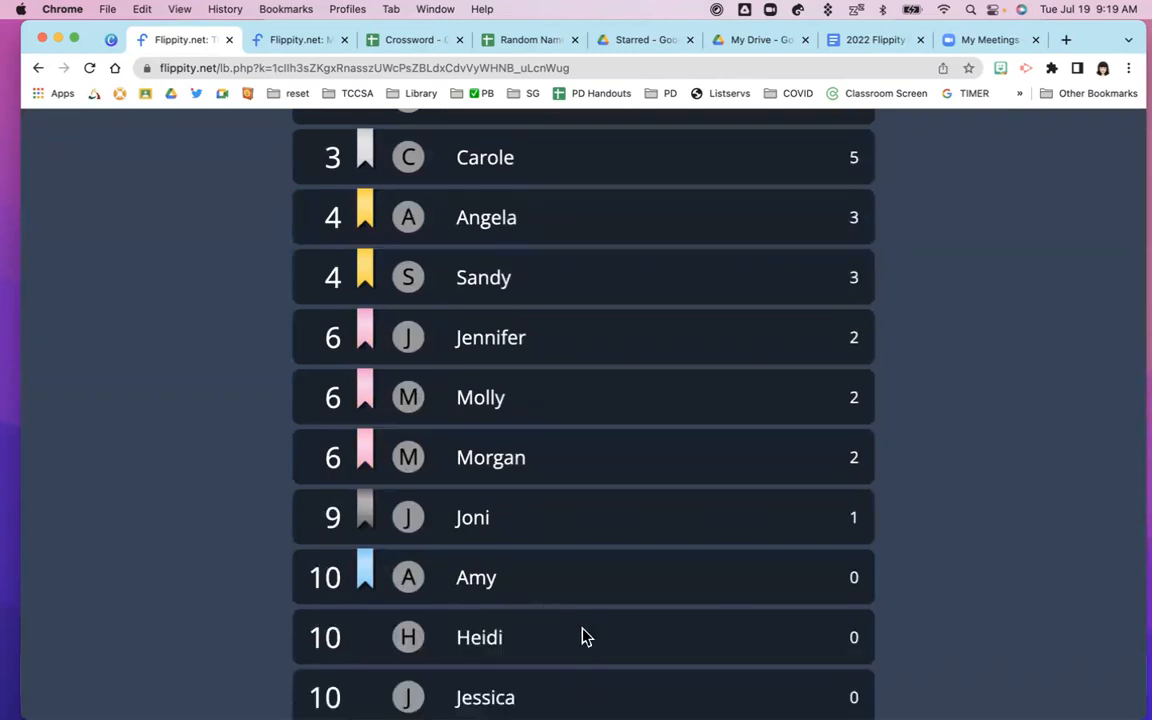
scroll(571, 627, "down", 3)
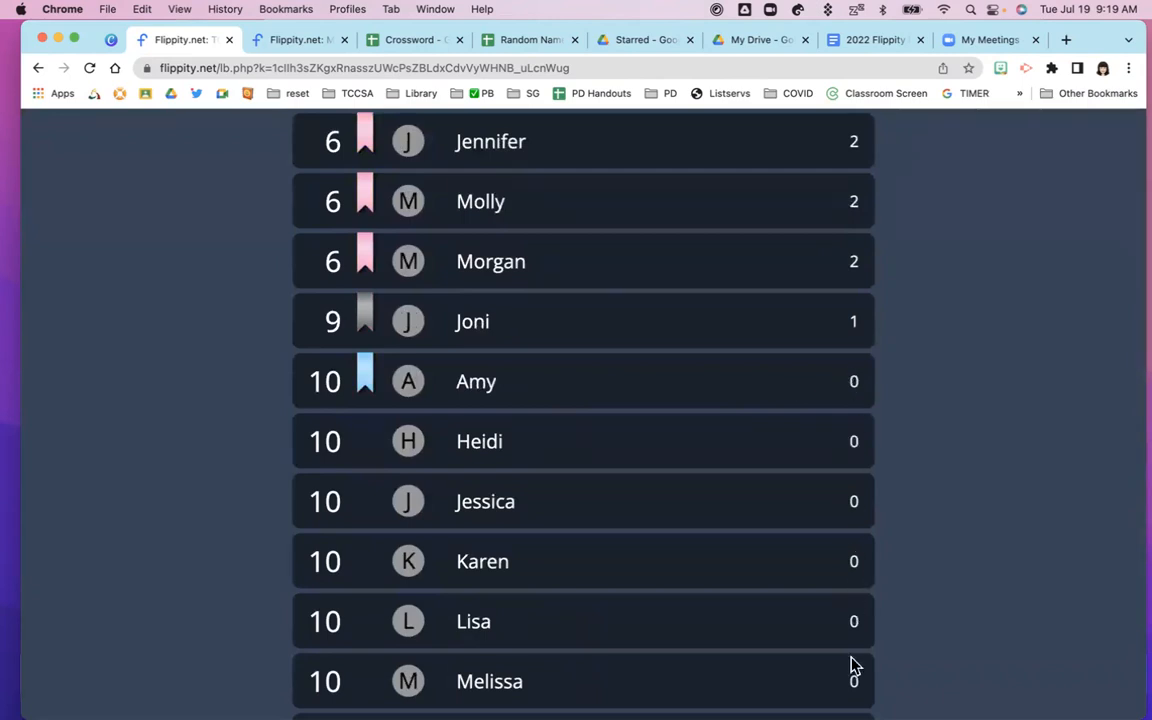
scroll(852, 664, "down", 4)
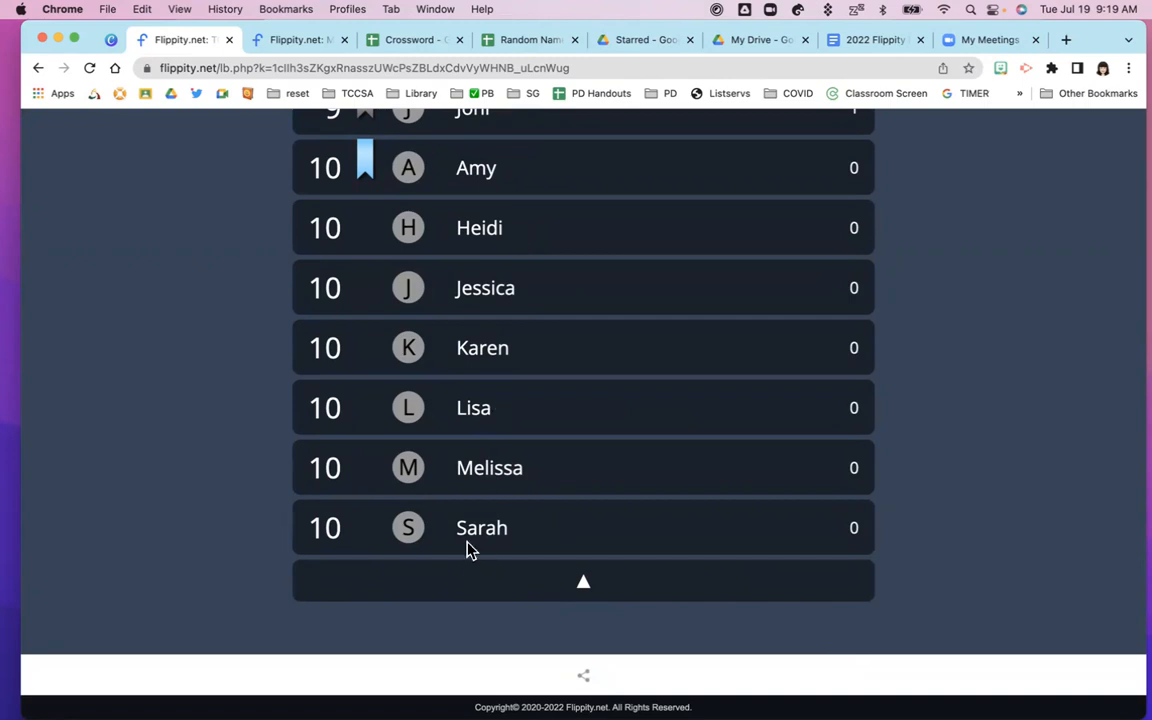
Scroll back to the top and highlight the top-ranked participant's name, tied at 6 certificates
scroll(468, 458, "up", 3)
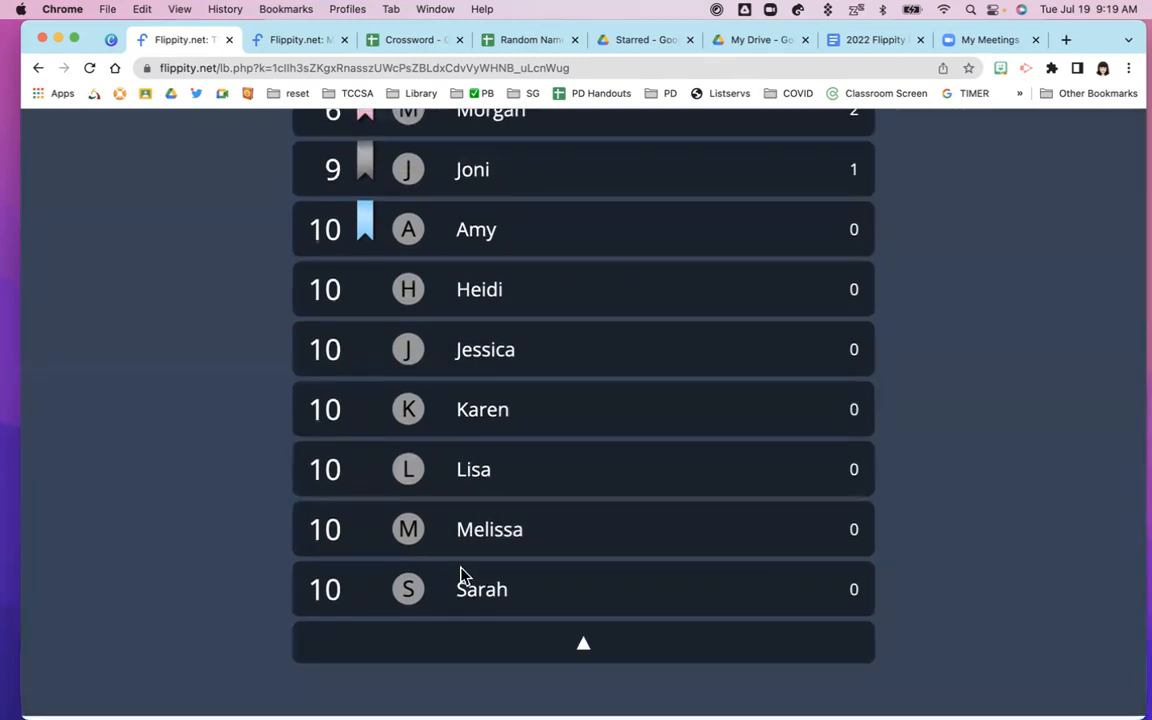
scroll(255, 395, "up", 5)
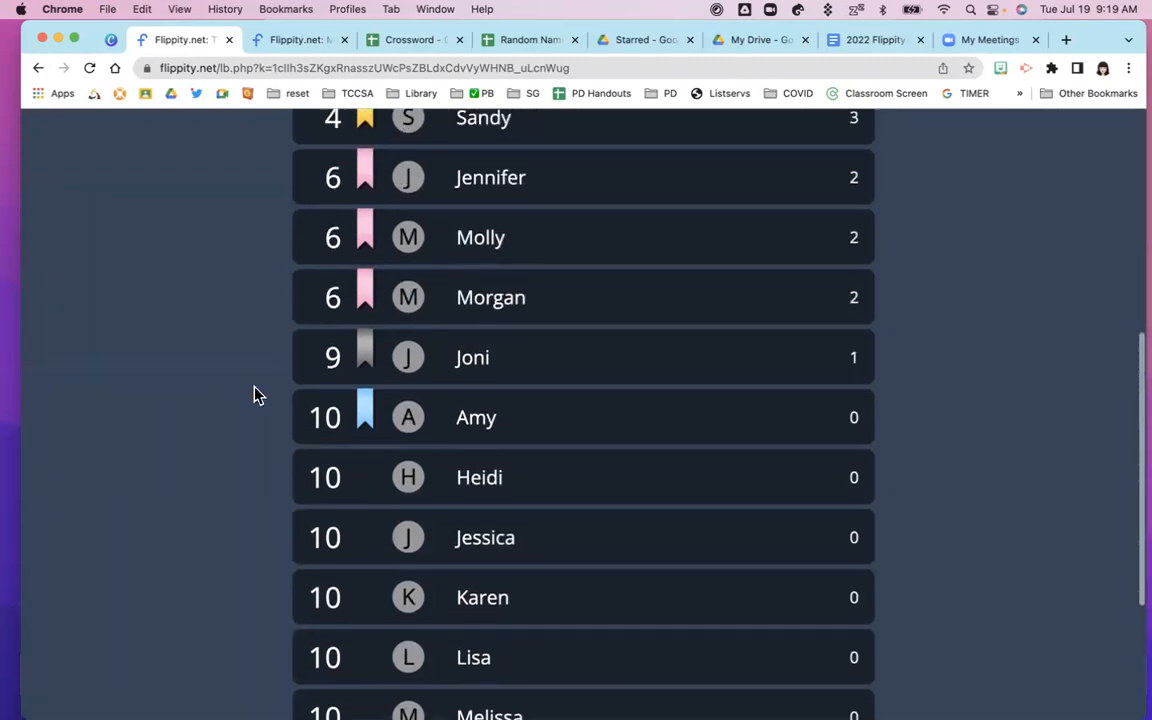
scroll(255, 395, "up", 2)
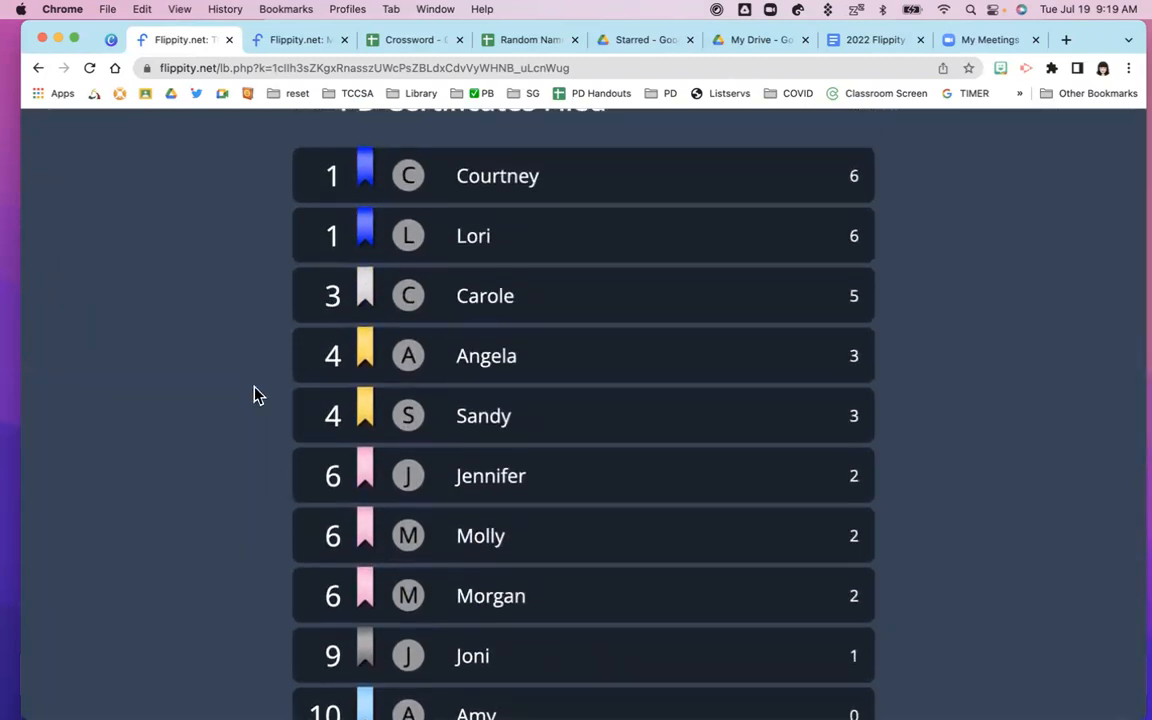
scroll(255, 395, "down", 2)
scroll(255, 395, "down", 5)
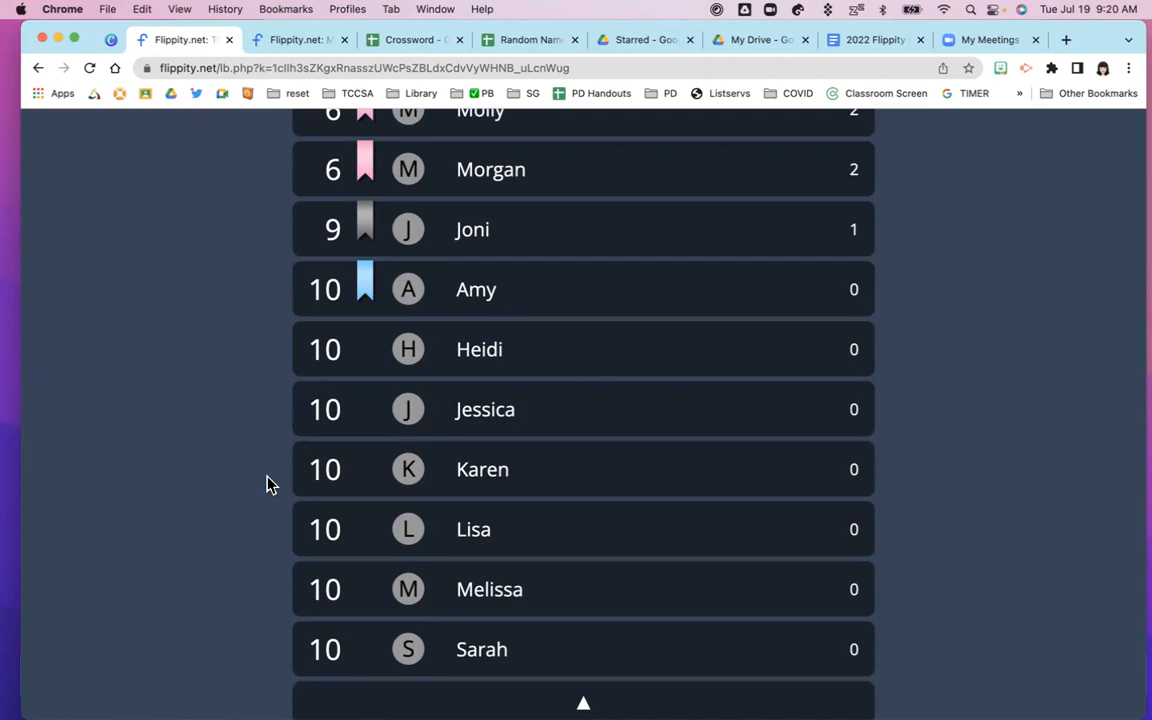
scroll(268, 484, "up", 4)
scroll(268, 484, "up", 4)
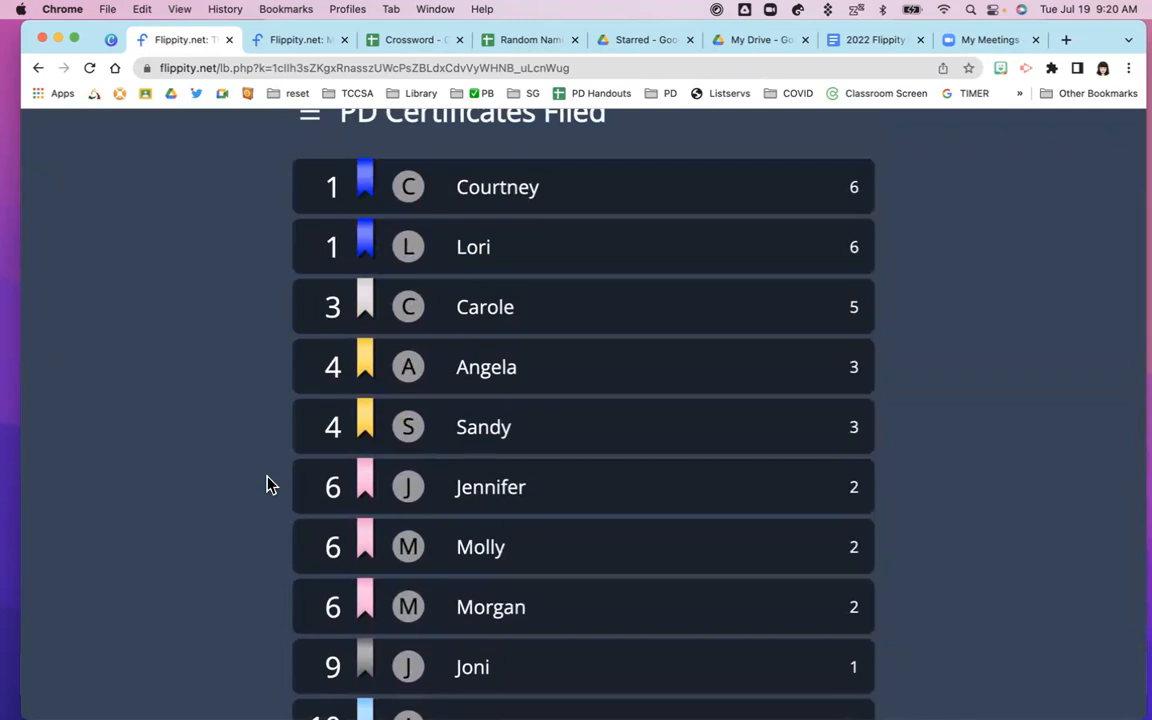
left_click_drag(458, 188, 547, 197)
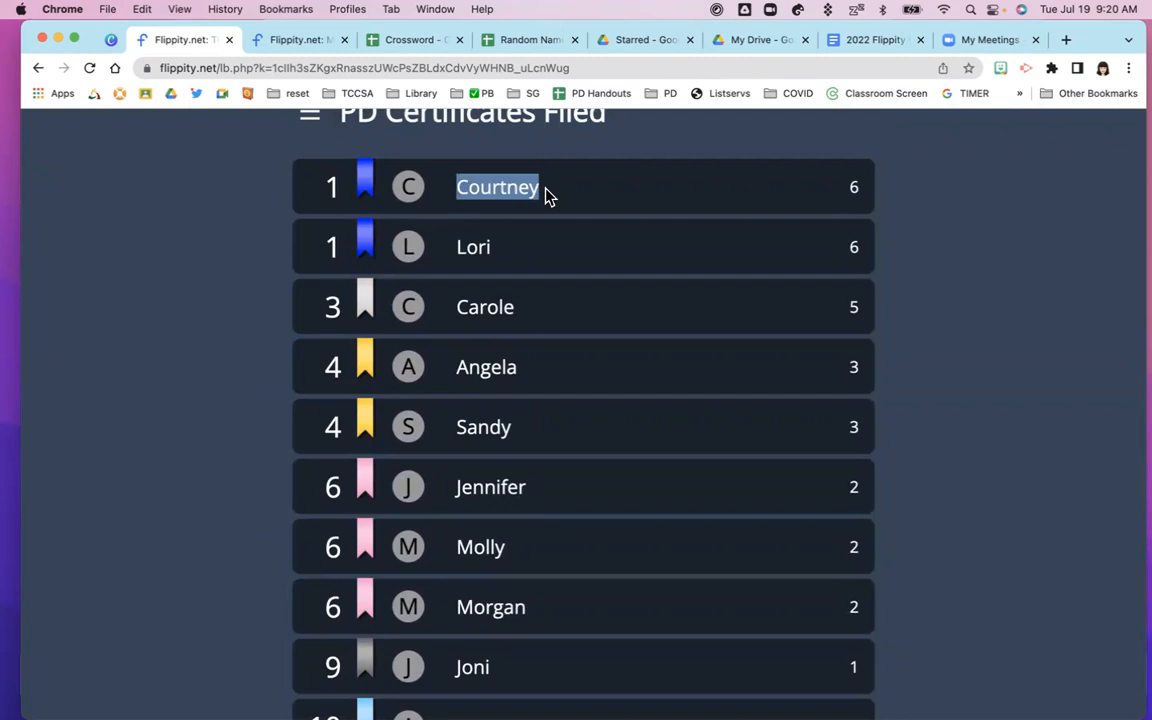
scroll(547, 196, "up", 1)
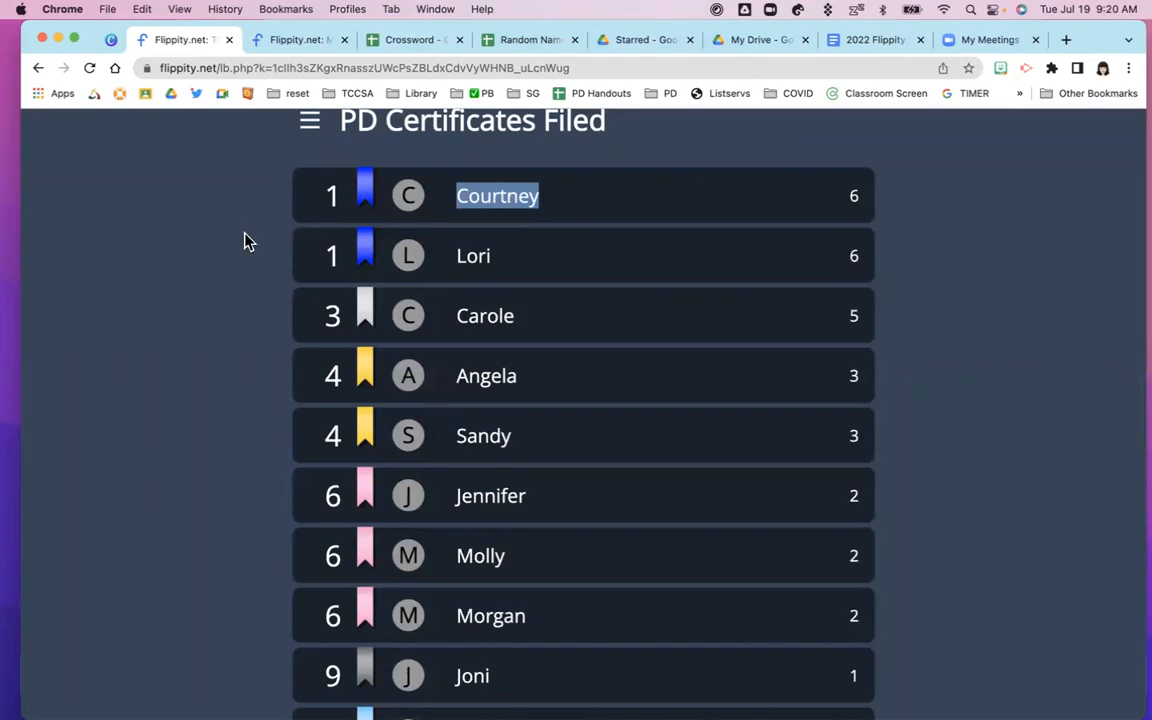
scroll(247, 239, "up", 3)
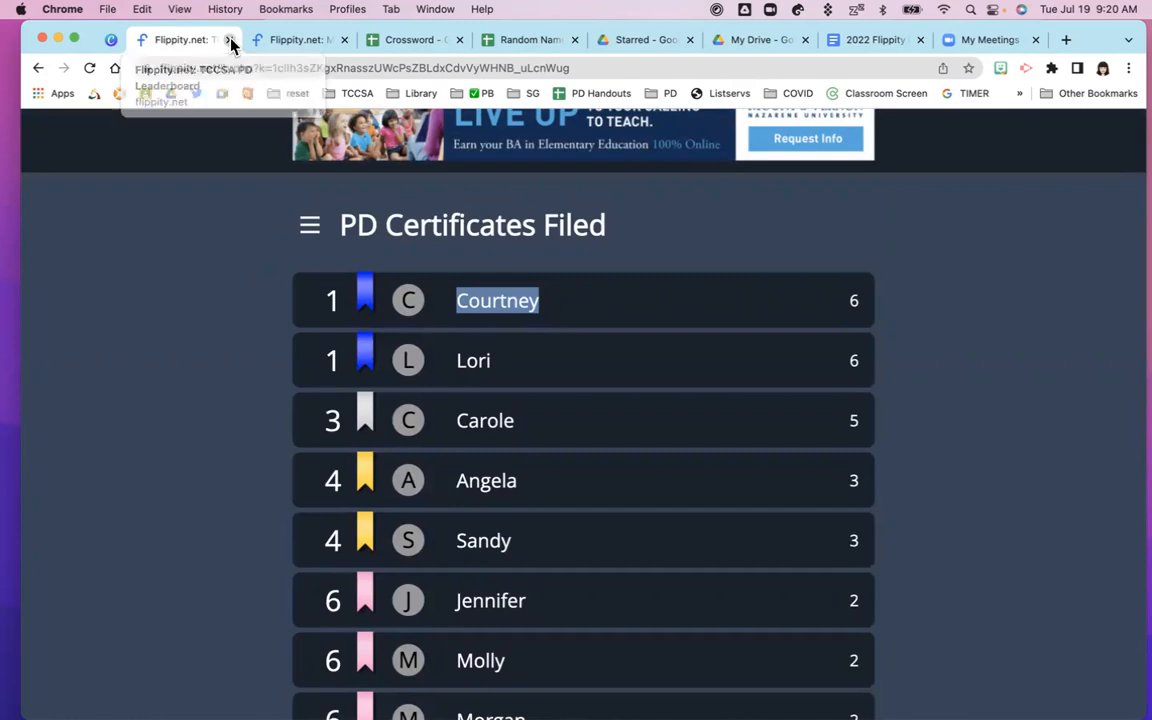
Close the Flippity tab, present the Canva slides full screen, and advance to the leaderboard-challenge article slide
left_click(230, 41)
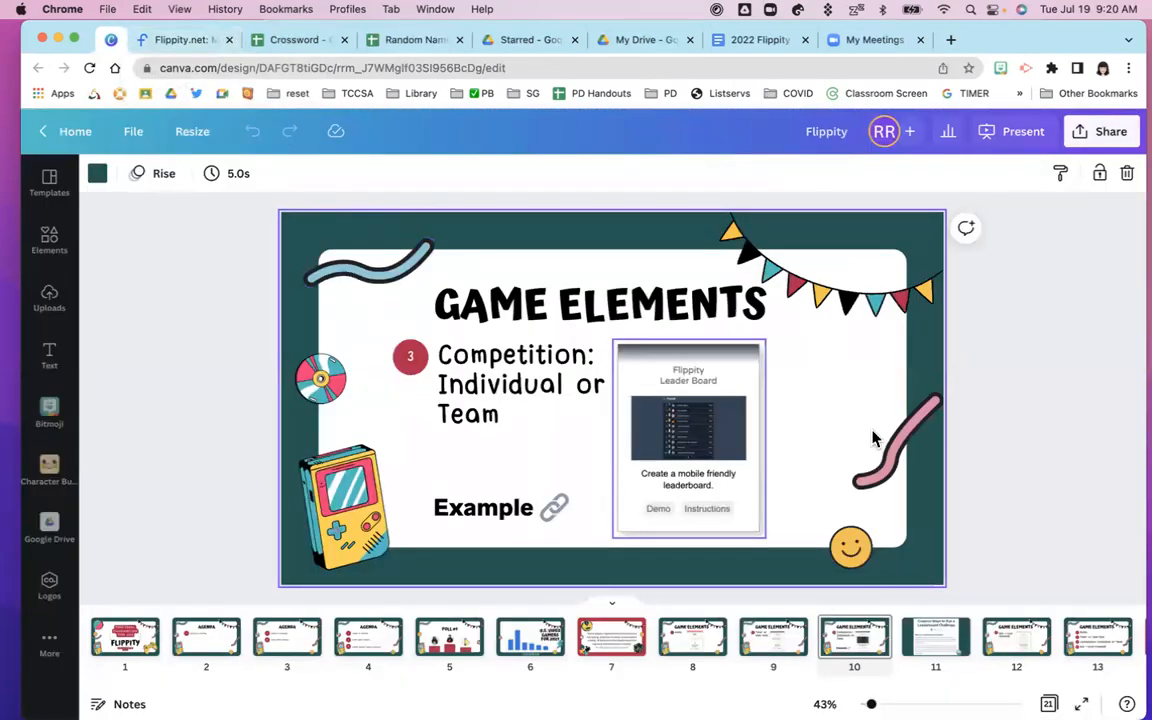
left_click(985, 131)
left_click(973, 288)
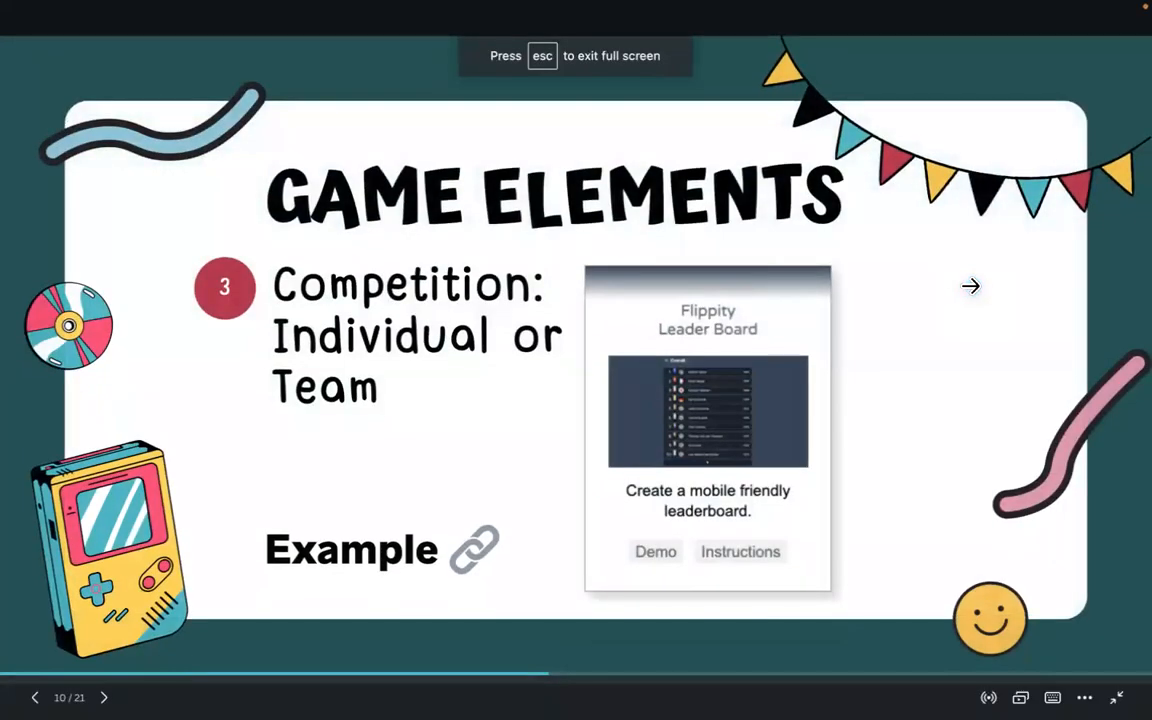
left_click(1008, 390)
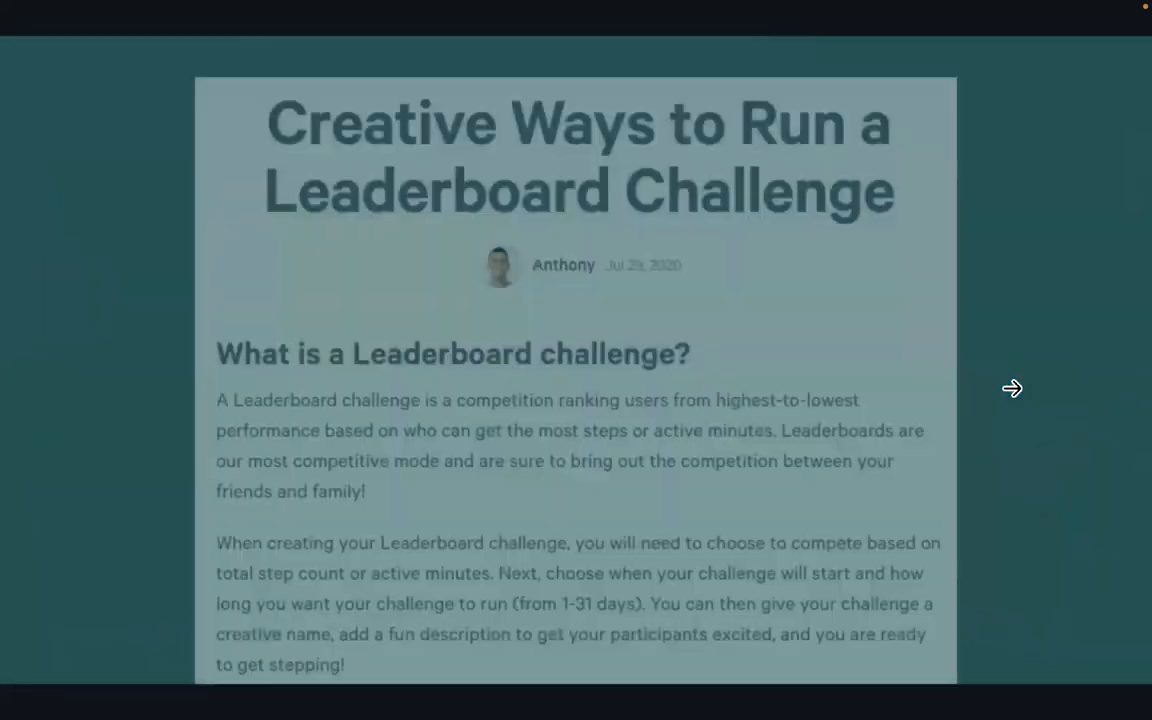
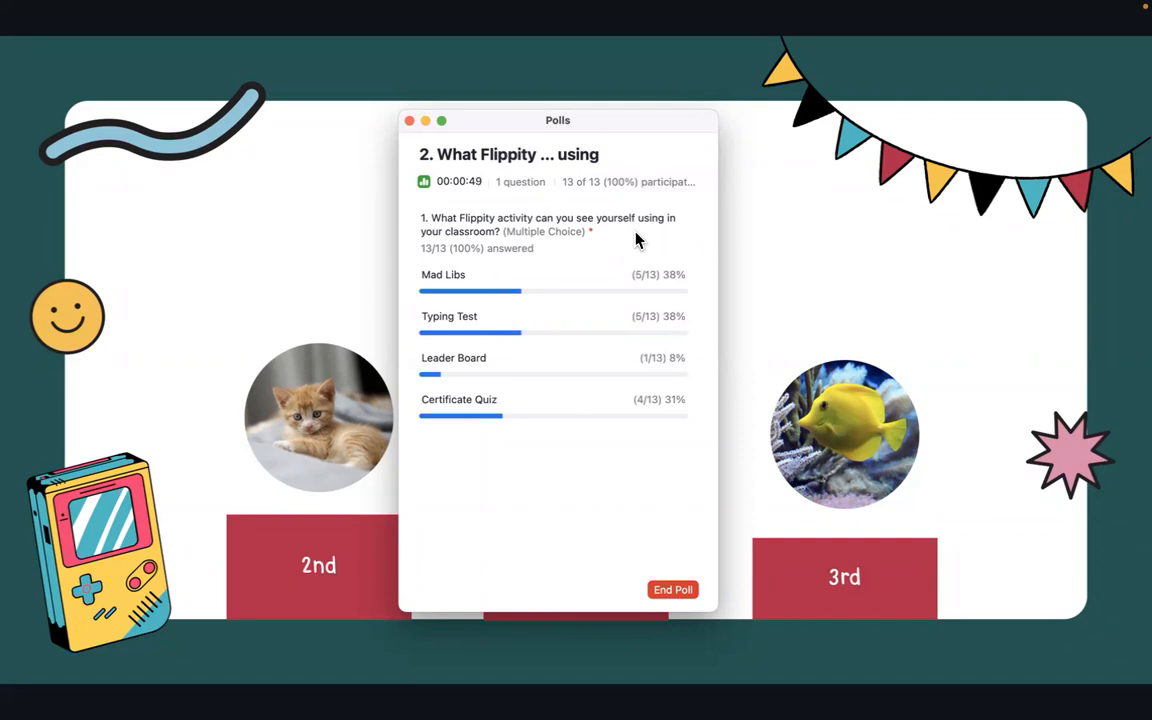
End the Flippity poll in Zoom and drag its results window off the Poll #2 slide
left_click(660, 588)
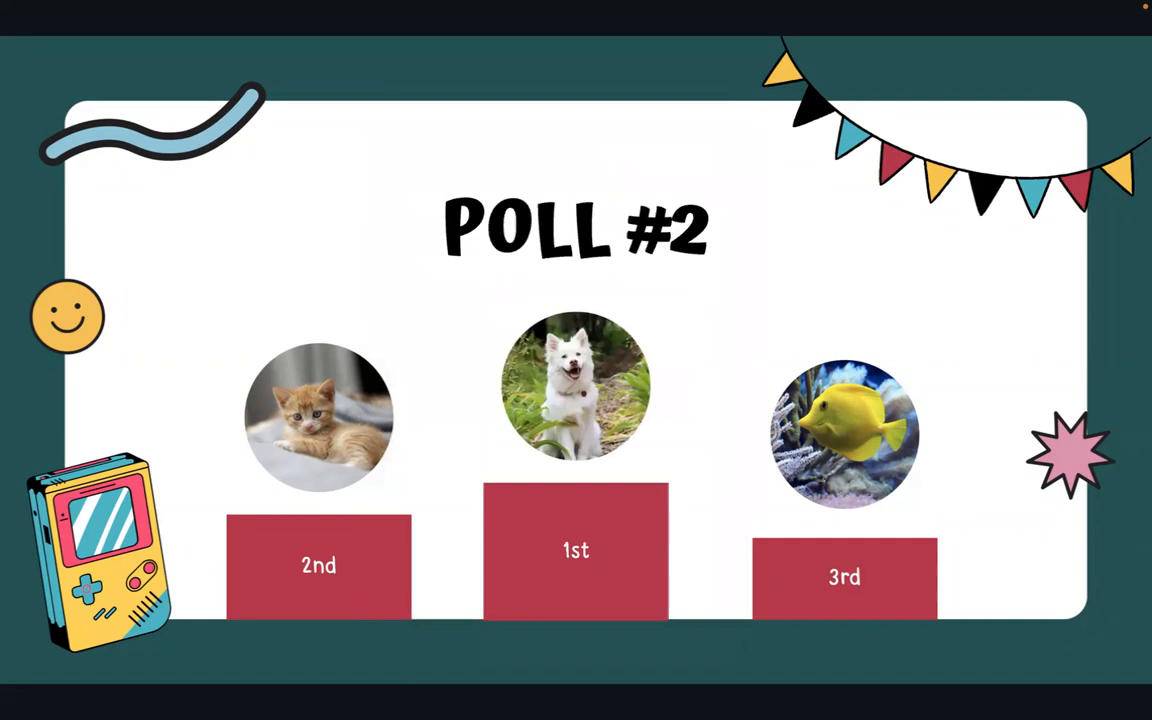
left_click_drag(1148, 172, 634, 119)
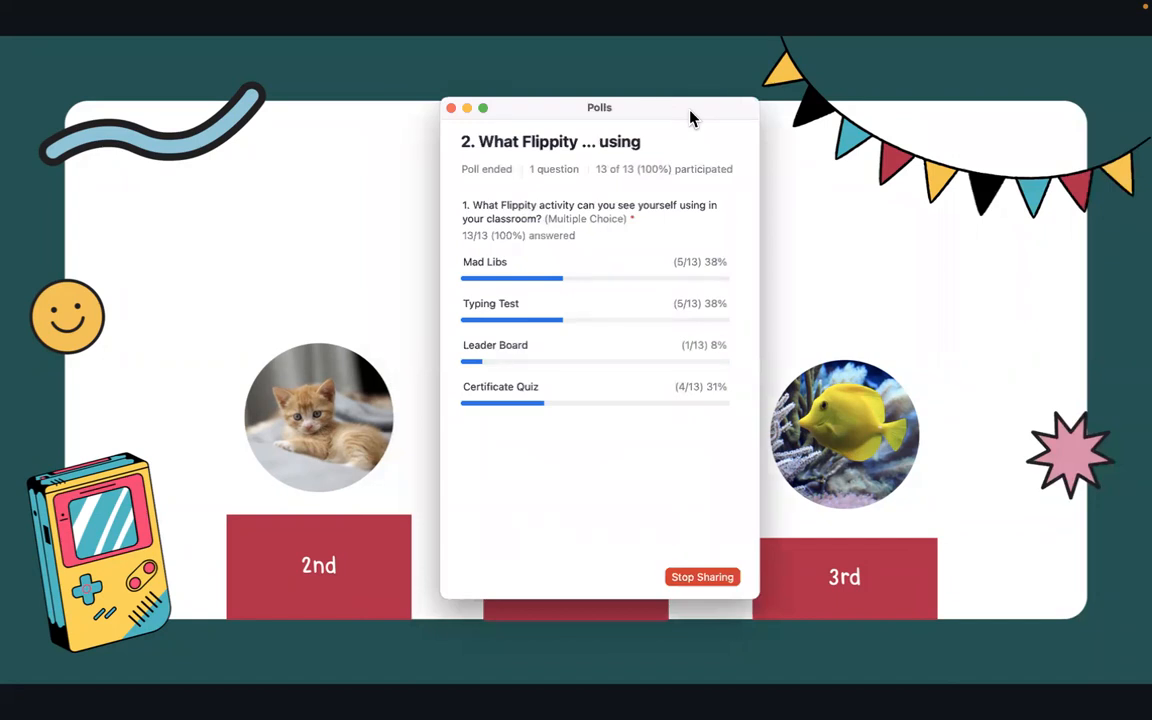
left_click_drag(566, 116, 1151, 130)
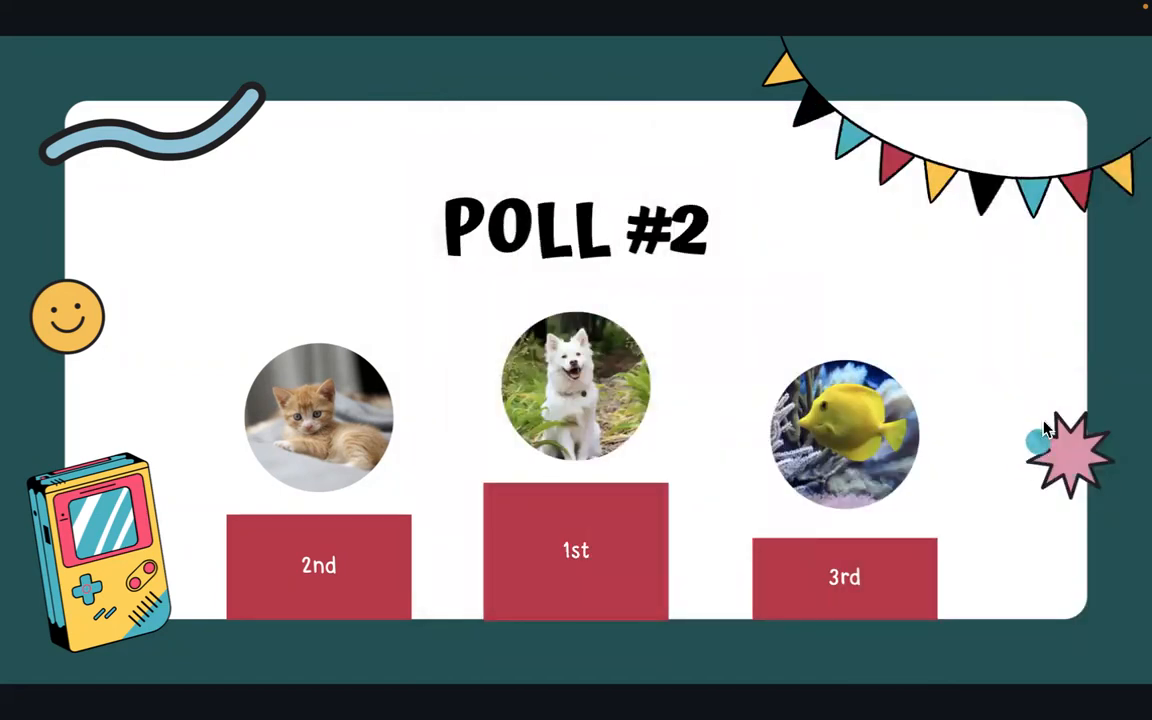
left_click(1042, 391)
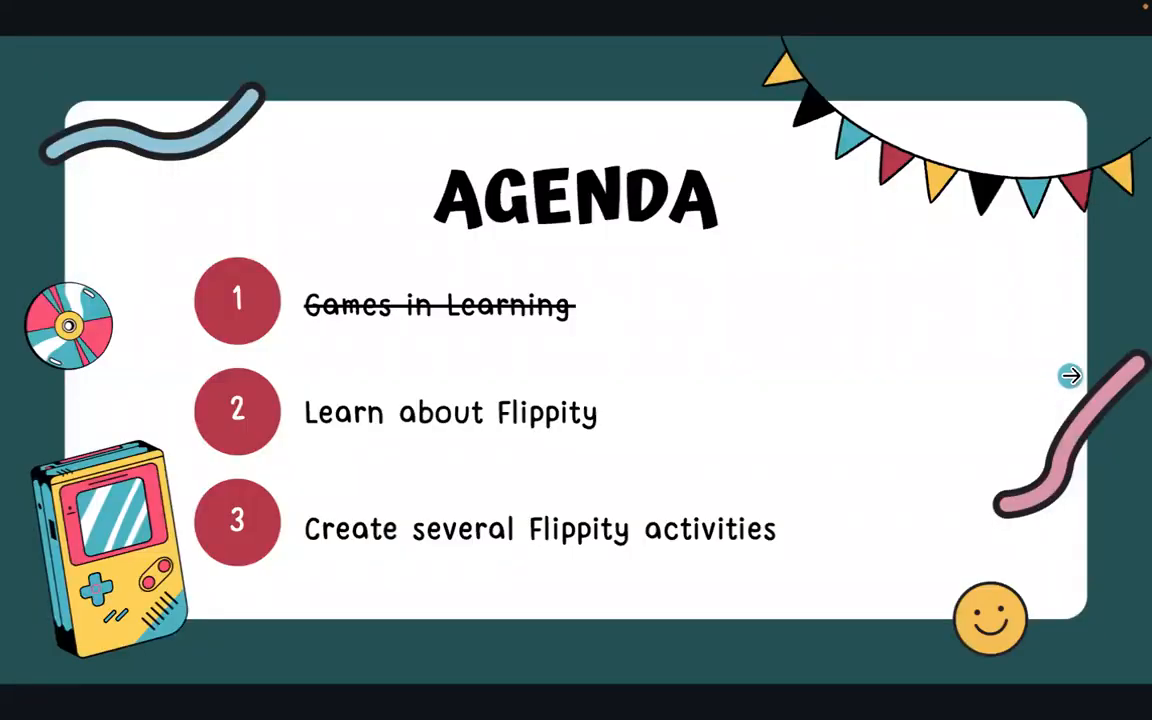
left_click(1070, 374)
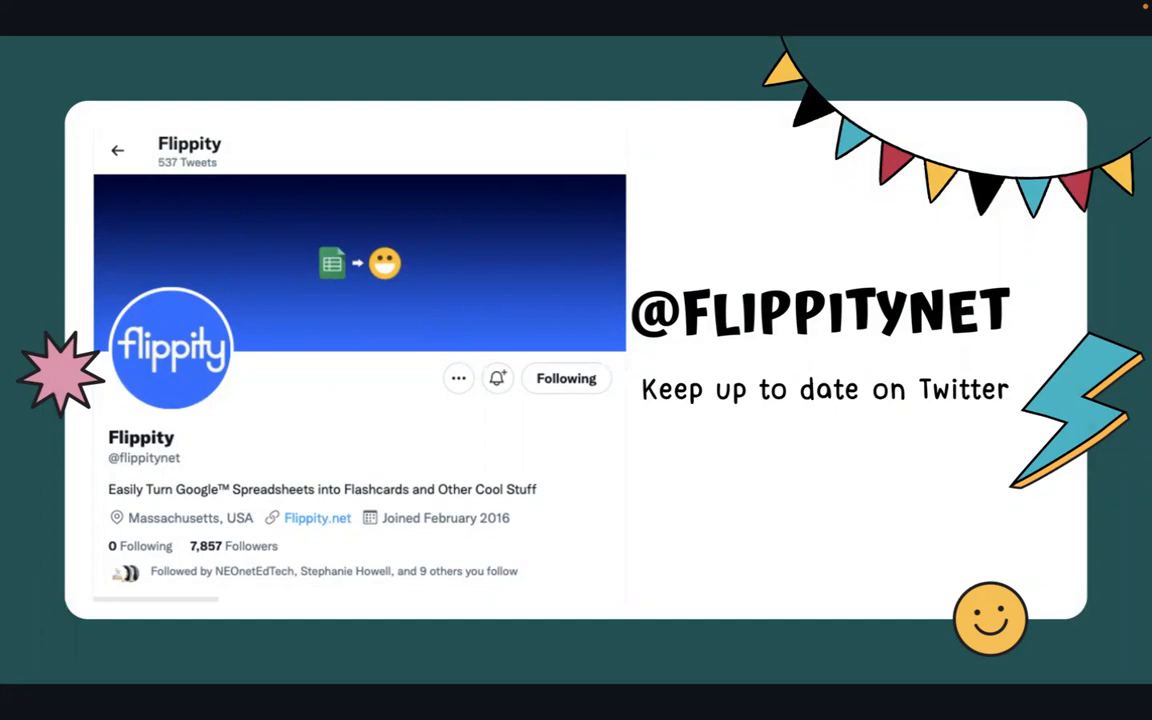
left_click(365, 441)
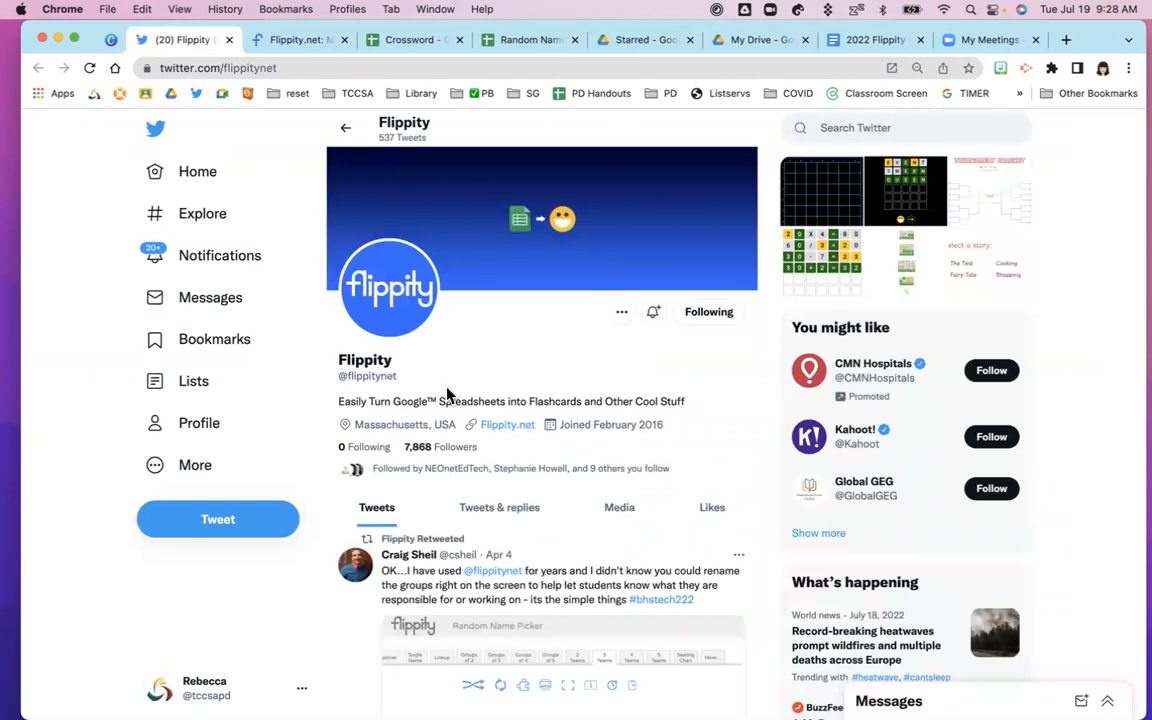
Zoom the Flippity Twitter profile page in Chrome to 125%
scroll(447, 395, "down", 1)
scroll(447, 395, "down", 3)
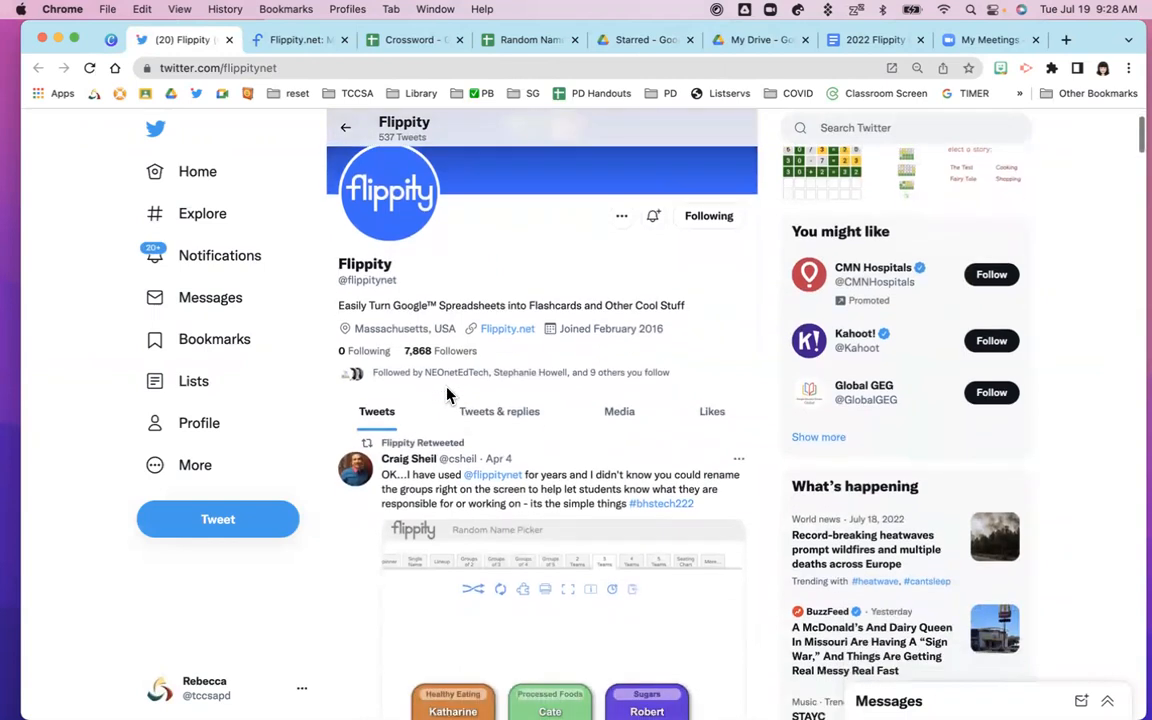
left_click(243, 68)
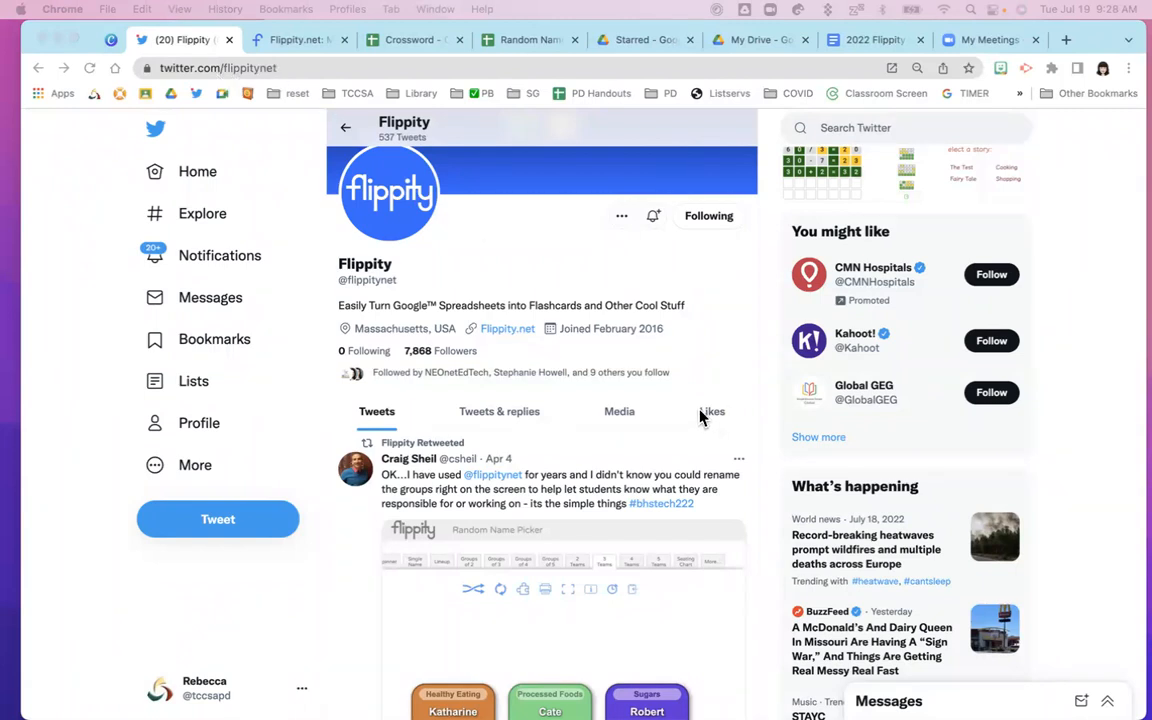
left_click(490, 142)
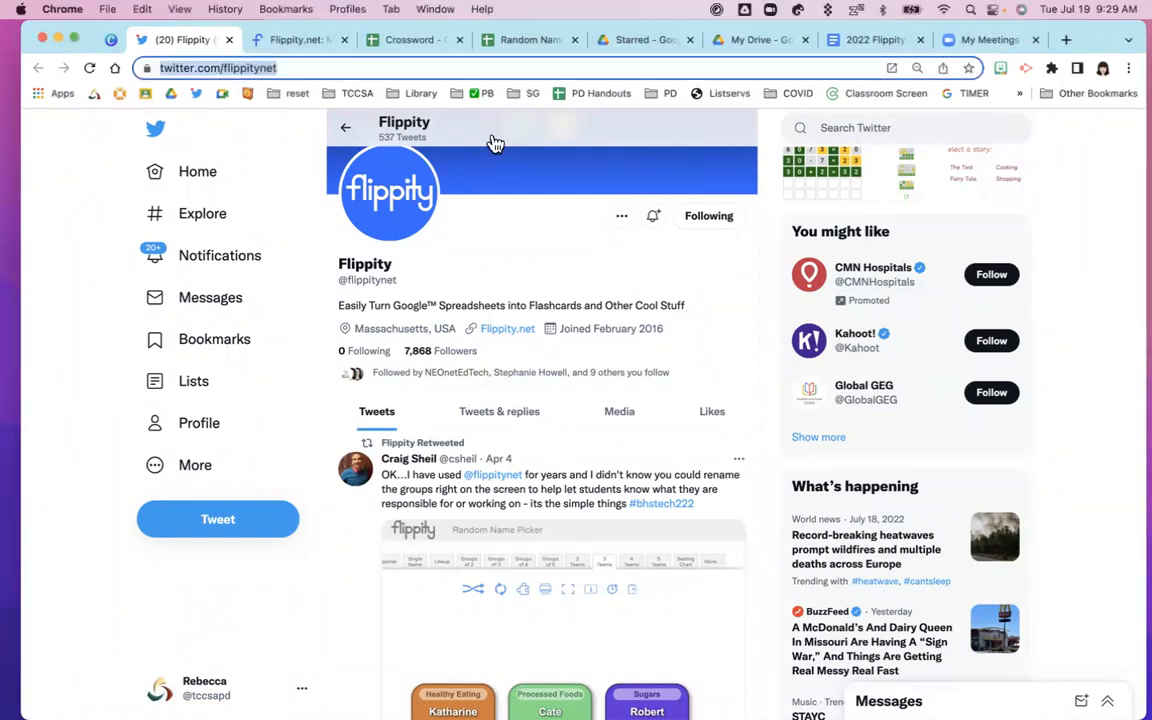
key("super+equal")
key("super+equal")
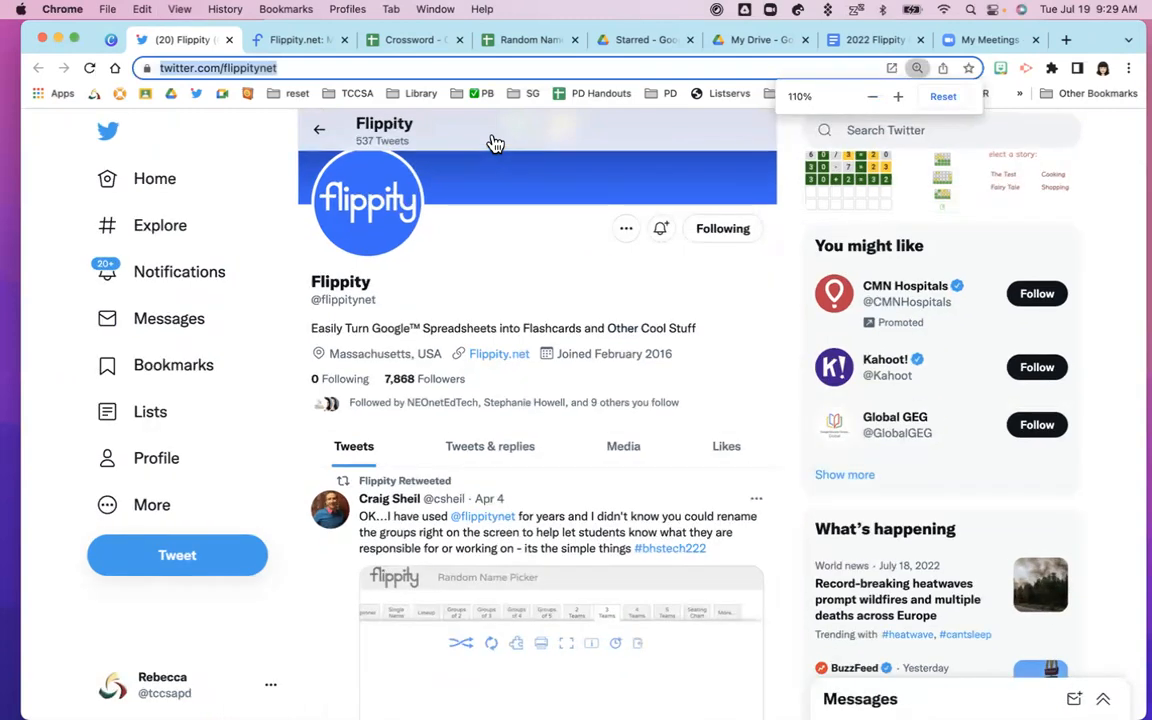
key("super+equal")
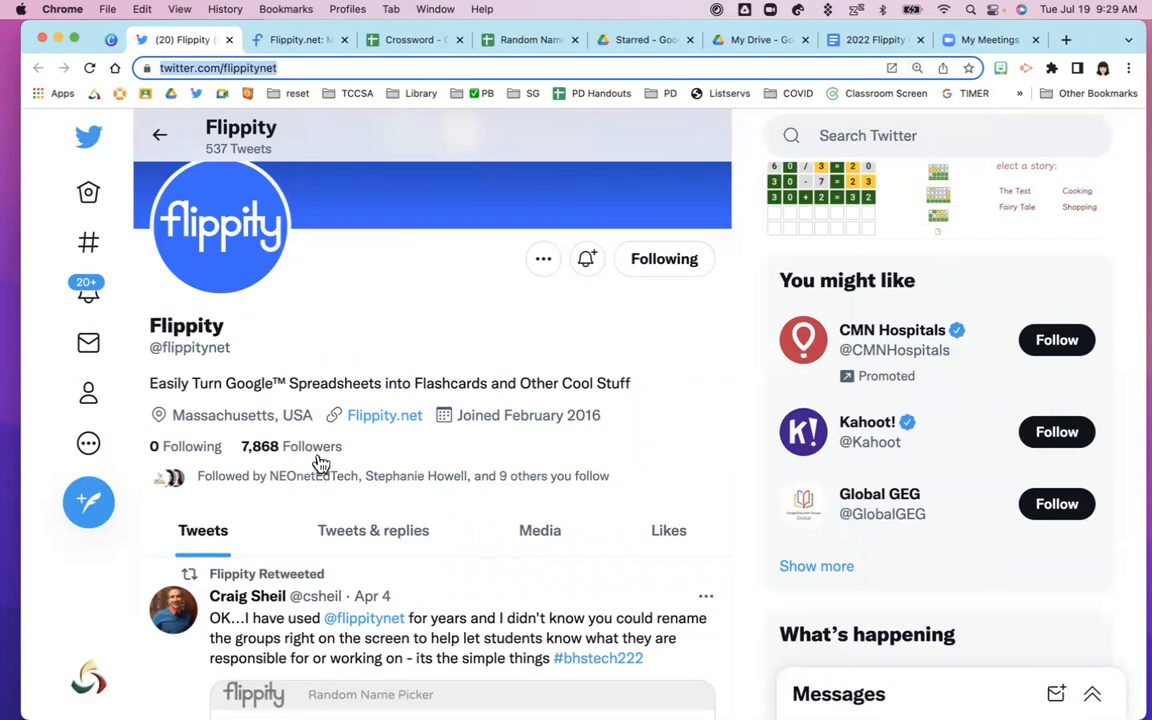
Scroll down the profile, highlighting the 2016 join date, to the Random Name Picker retweet
scroll(325, 460, "down", 2)
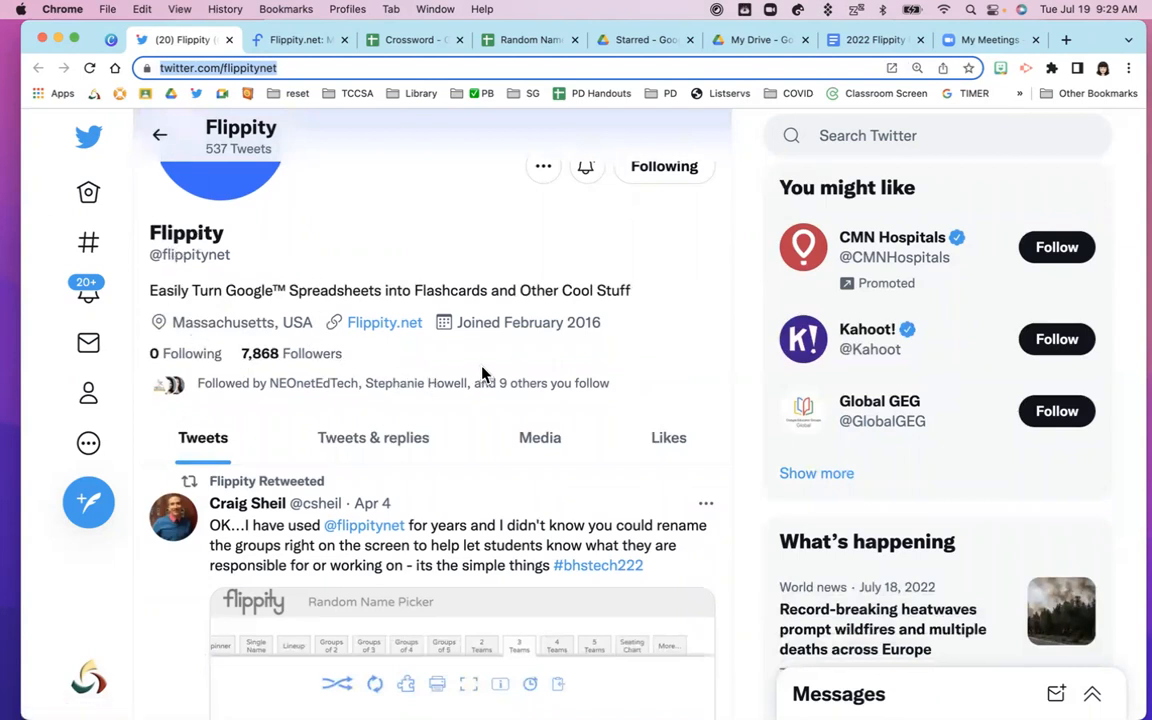
scroll(481, 375, "down", 1)
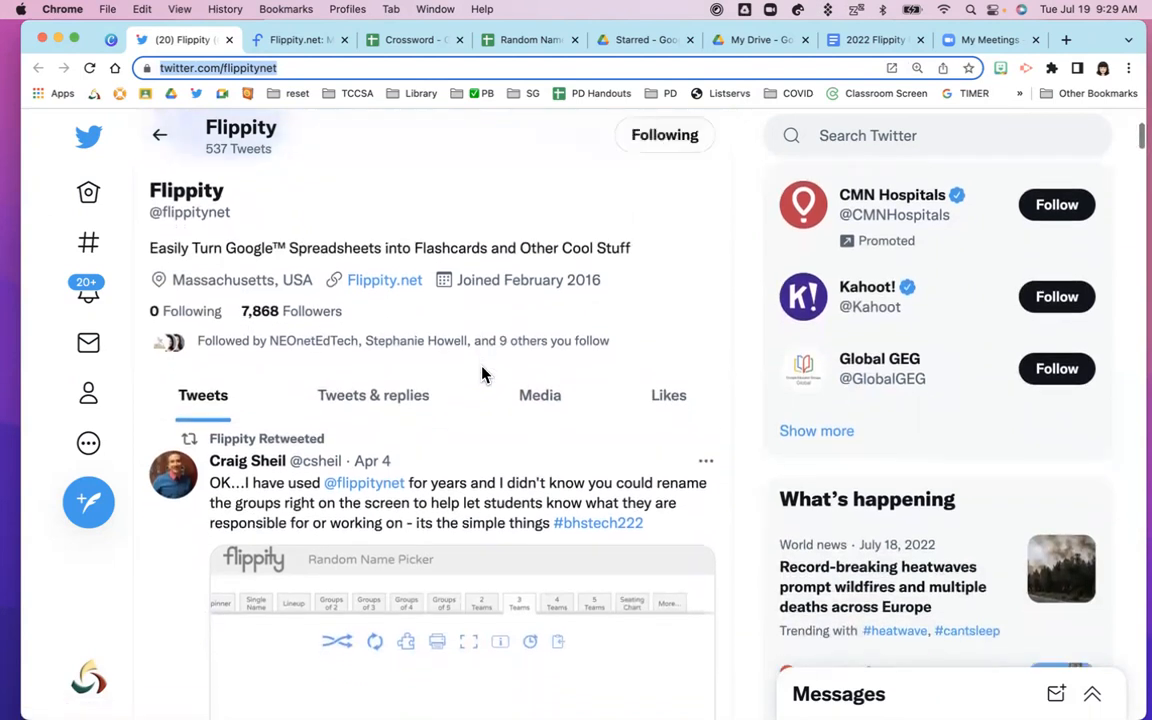
double_click(584, 280)
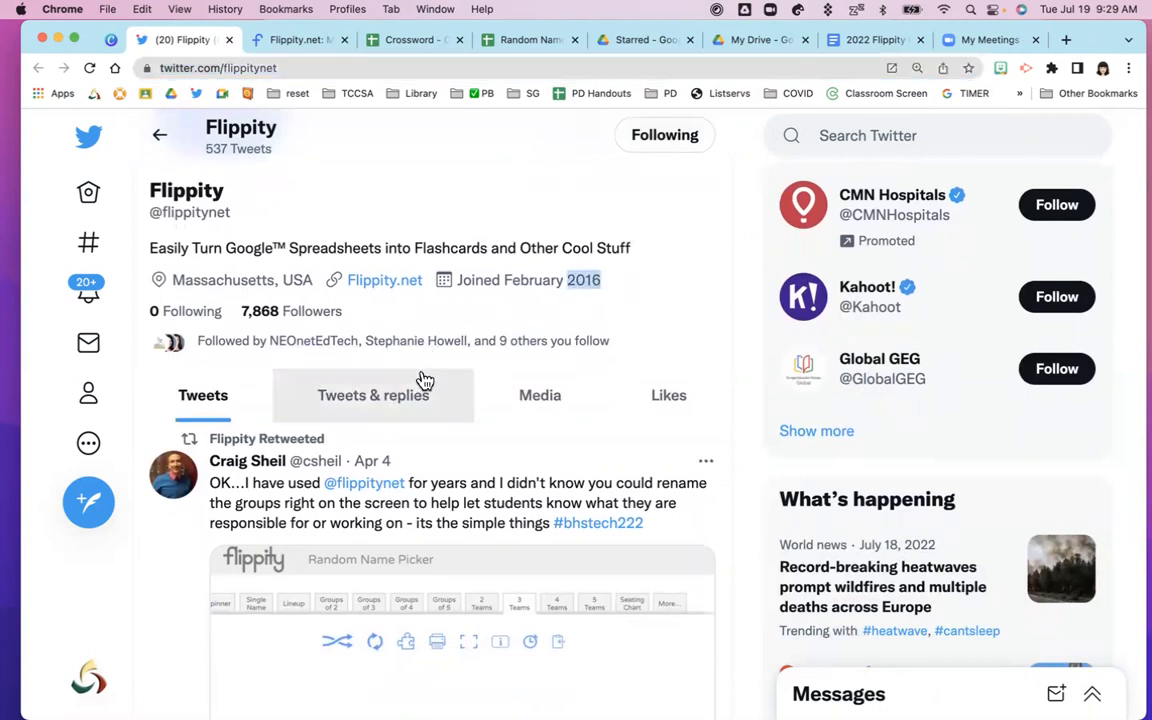
scroll(430, 383, "down", 3)
scroll(432, 383, "down", 3)
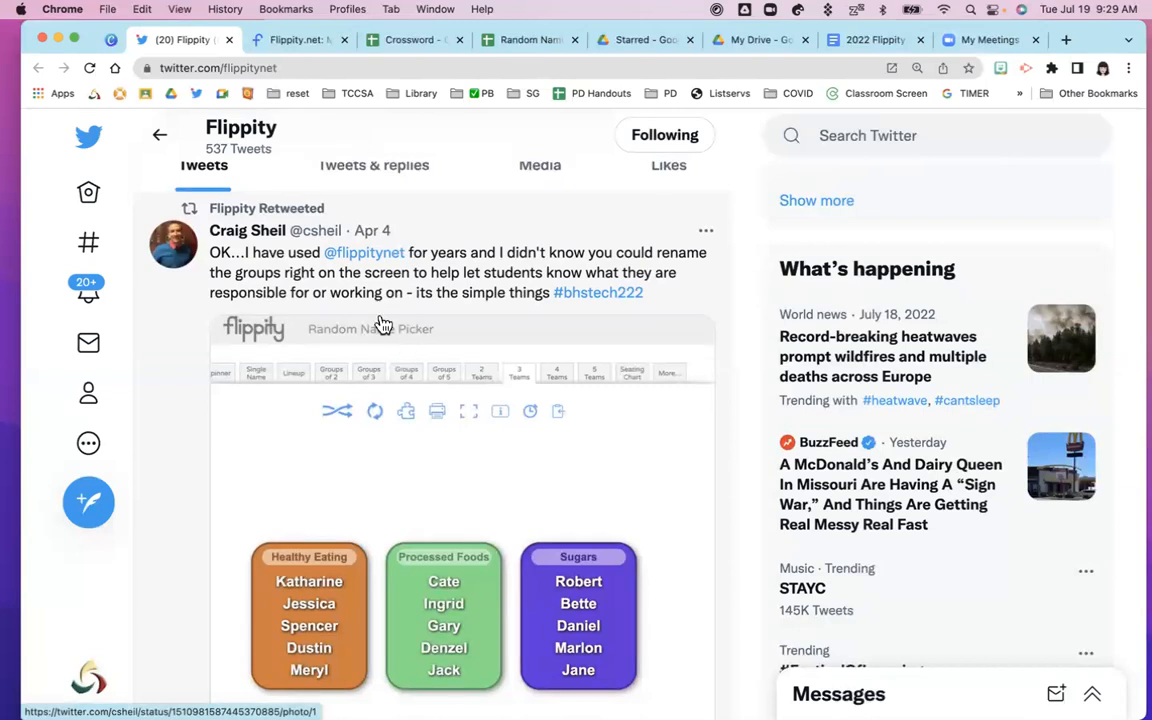
mouse_move(357, 265)
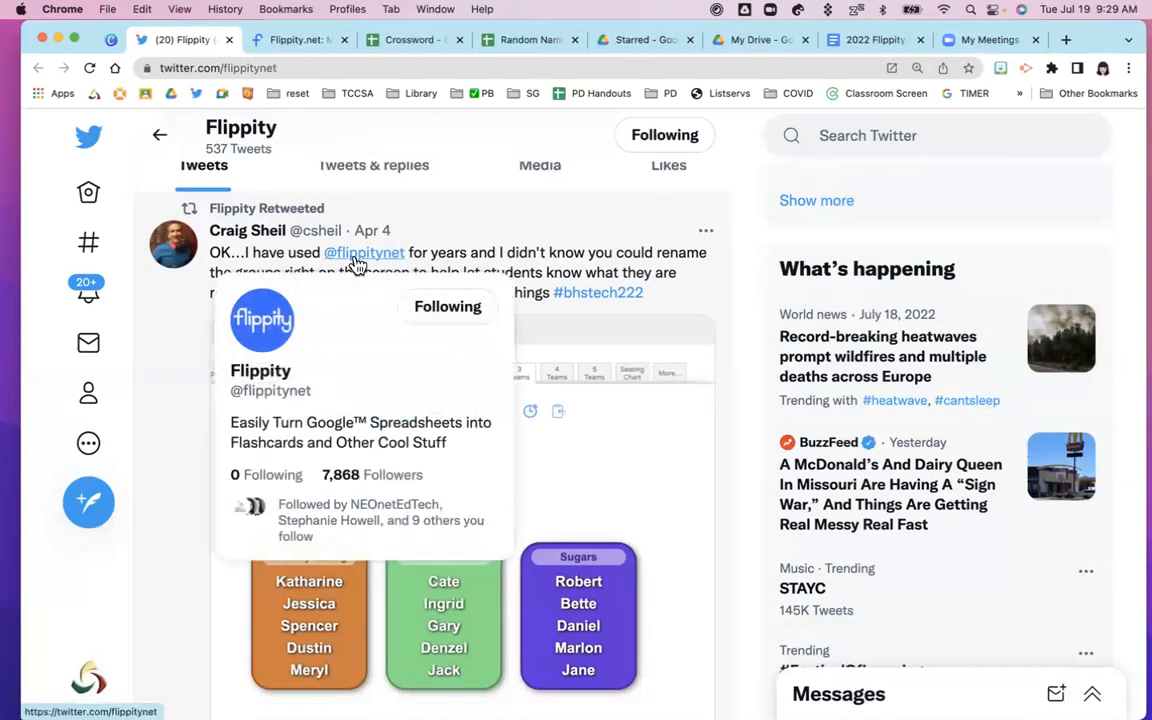
scroll(485, 407, "down", 1)
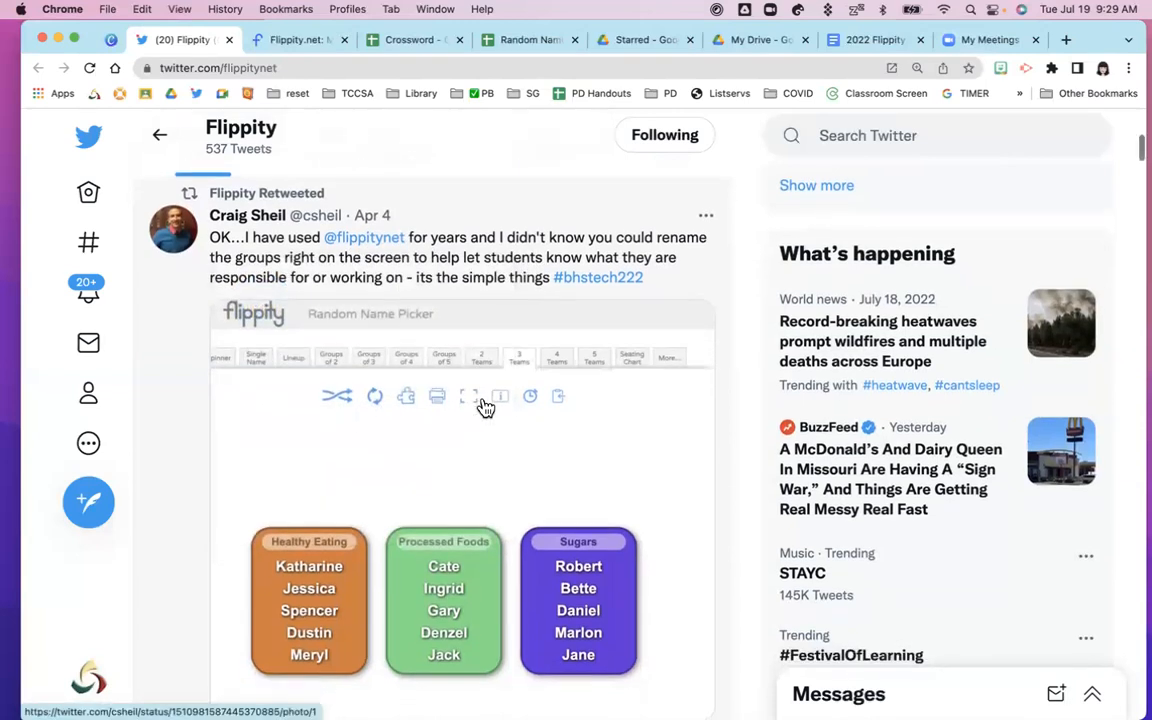
scroll(485, 407, "down", 5)
scroll(485, 407, "down", 8)
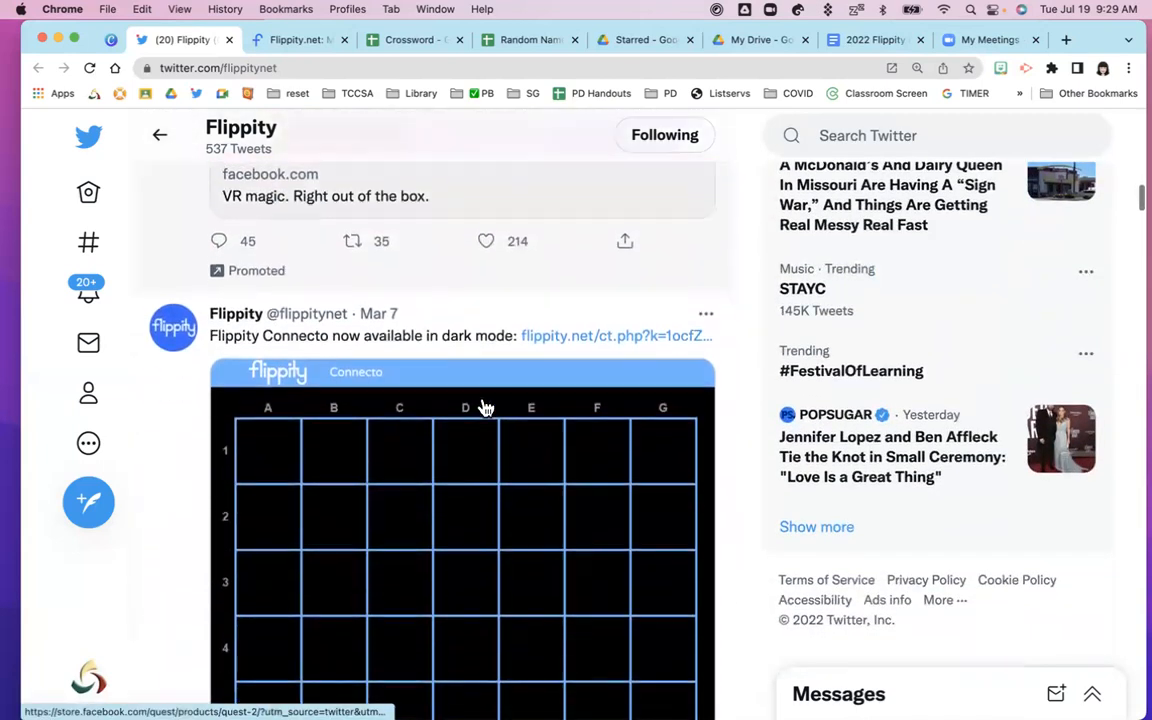
Scroll Flippity's feed to the Feb 13 Snowman and MadLibs font tweets, then close Twitter
scroll(485, 407, "down", 1)
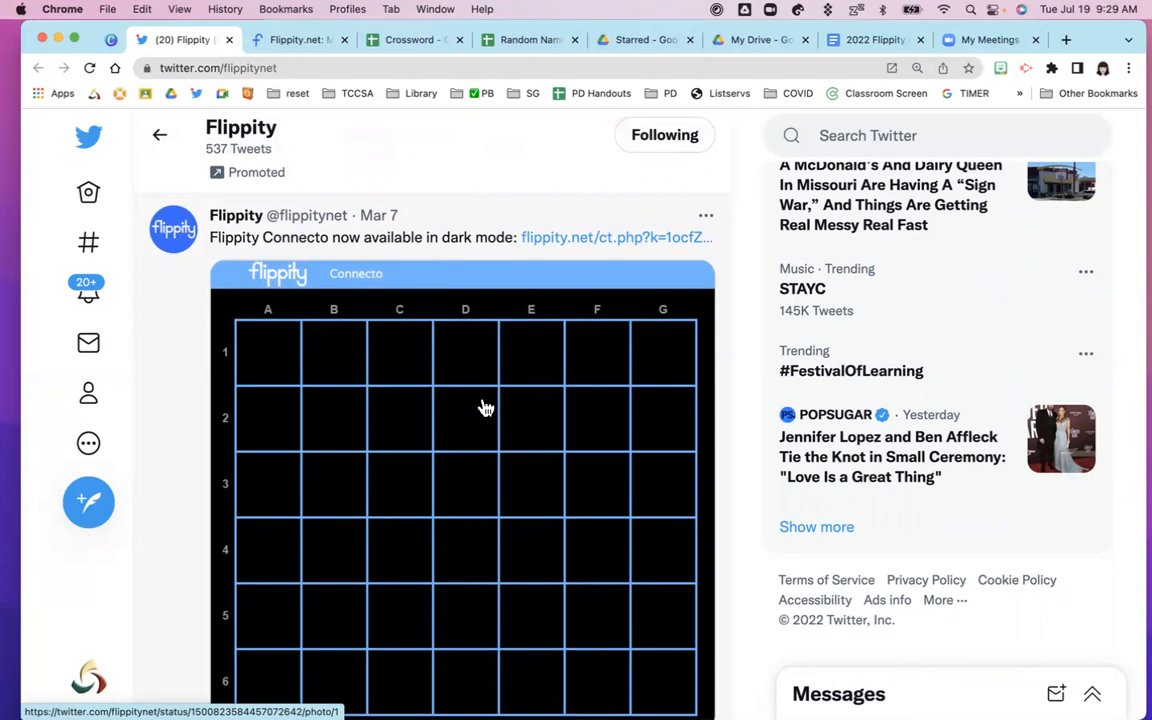
scroll(485, 407, "down", 8)
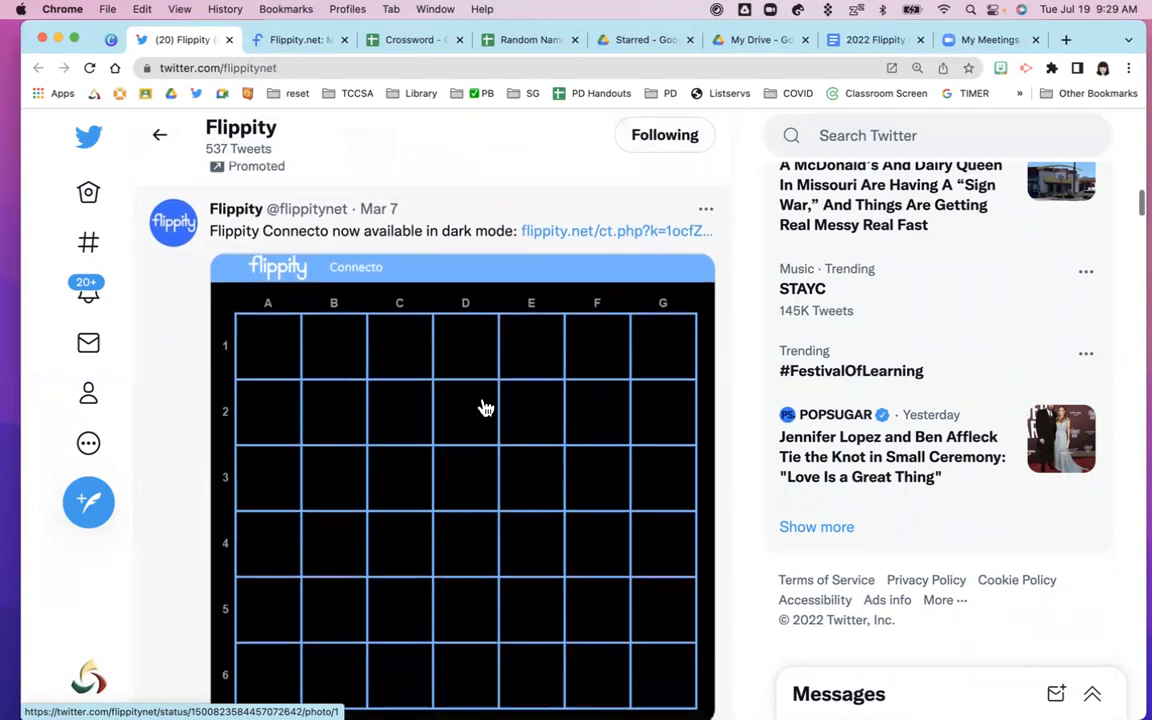
scroll(485, 407, "down", 5)
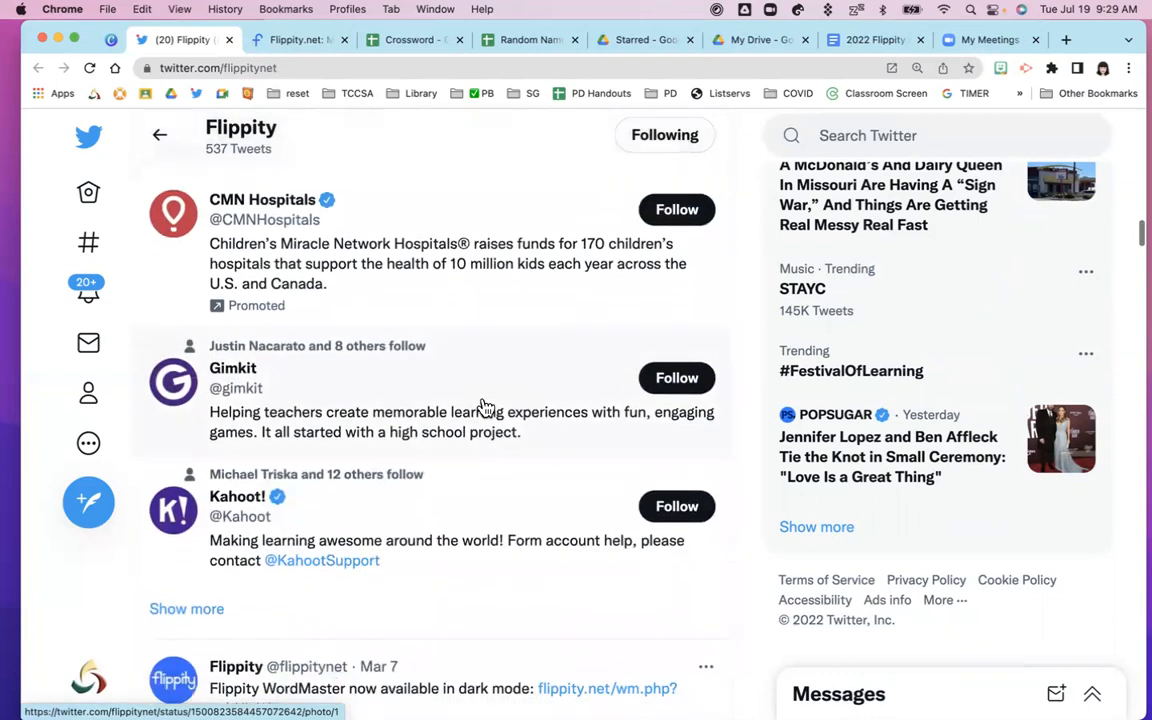
scroll(485, 407, "down", 1)
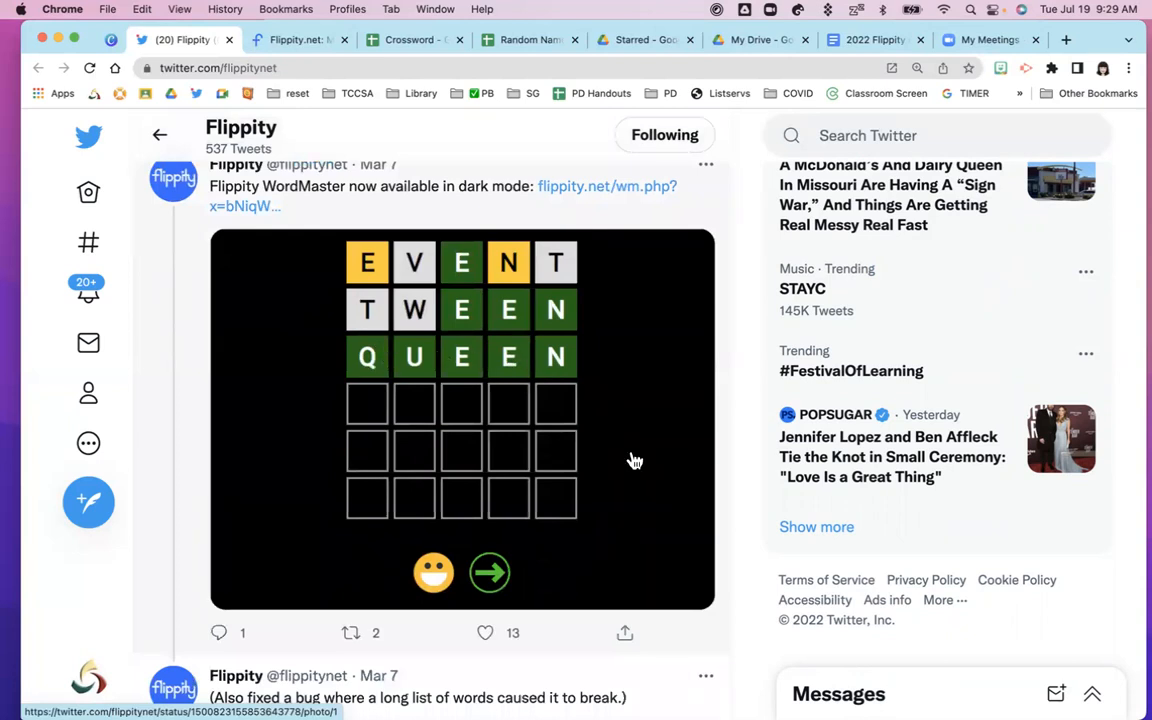
scroll(627, 482, "down", 3)
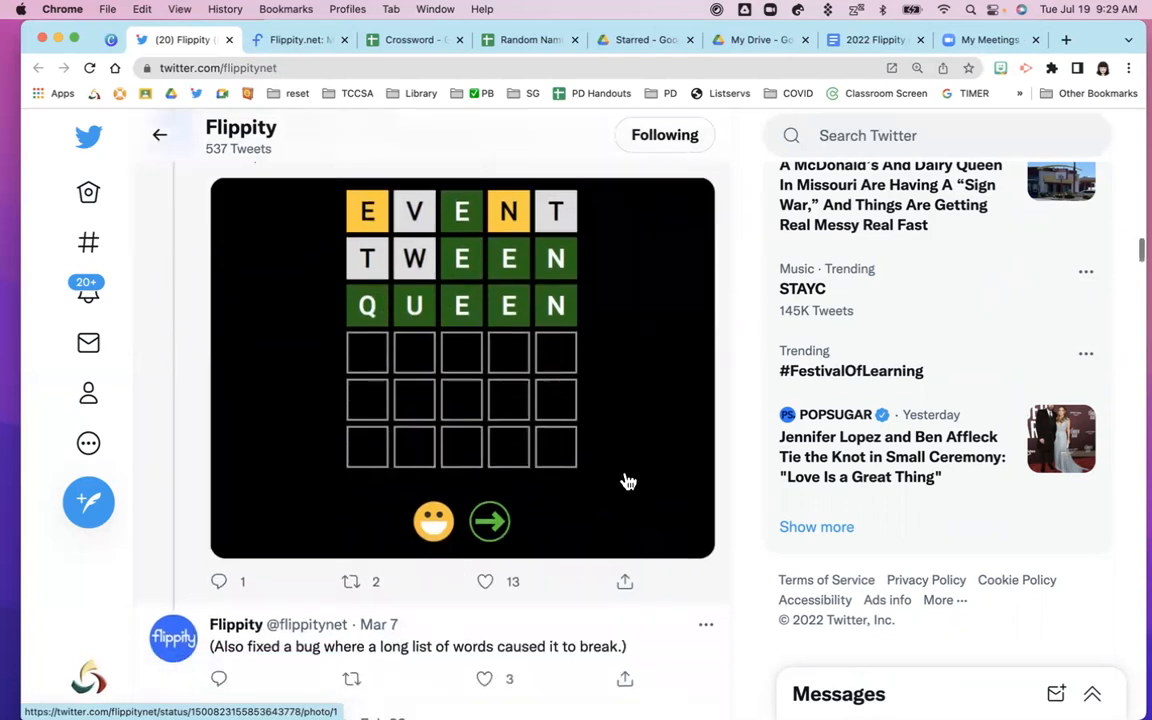
scroll(627, 482, "down", 8)
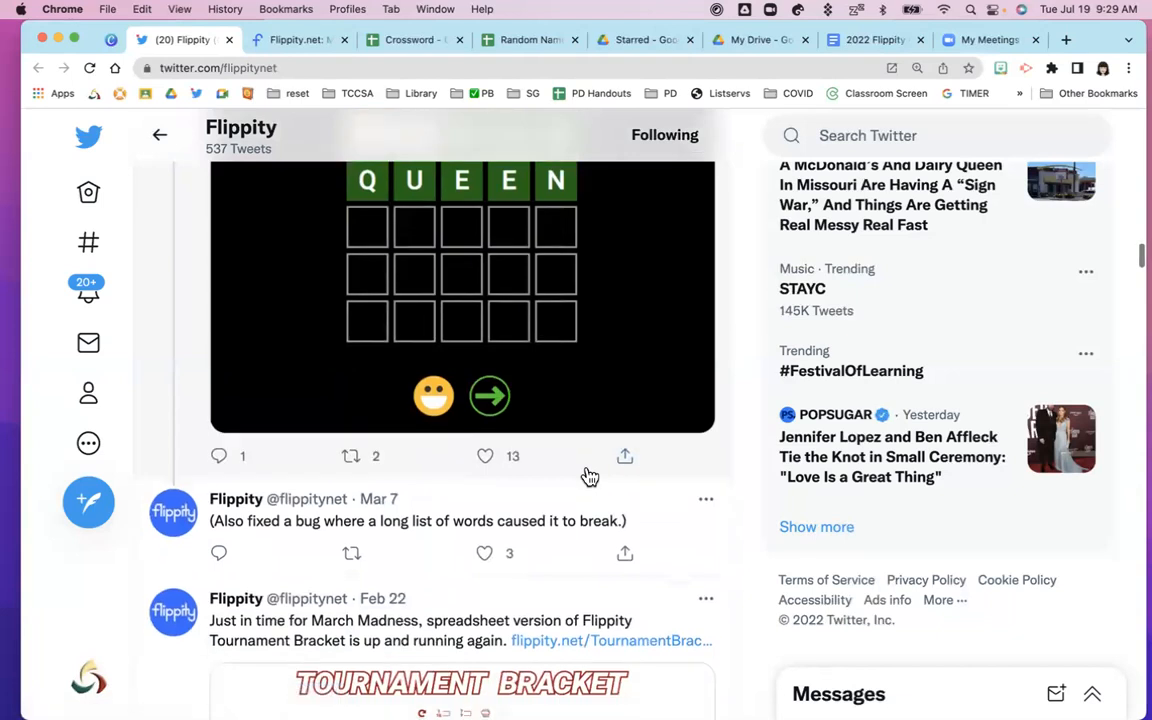
scroll(588, 476, "down", 5)
scroll(556, 473, "down", 8)
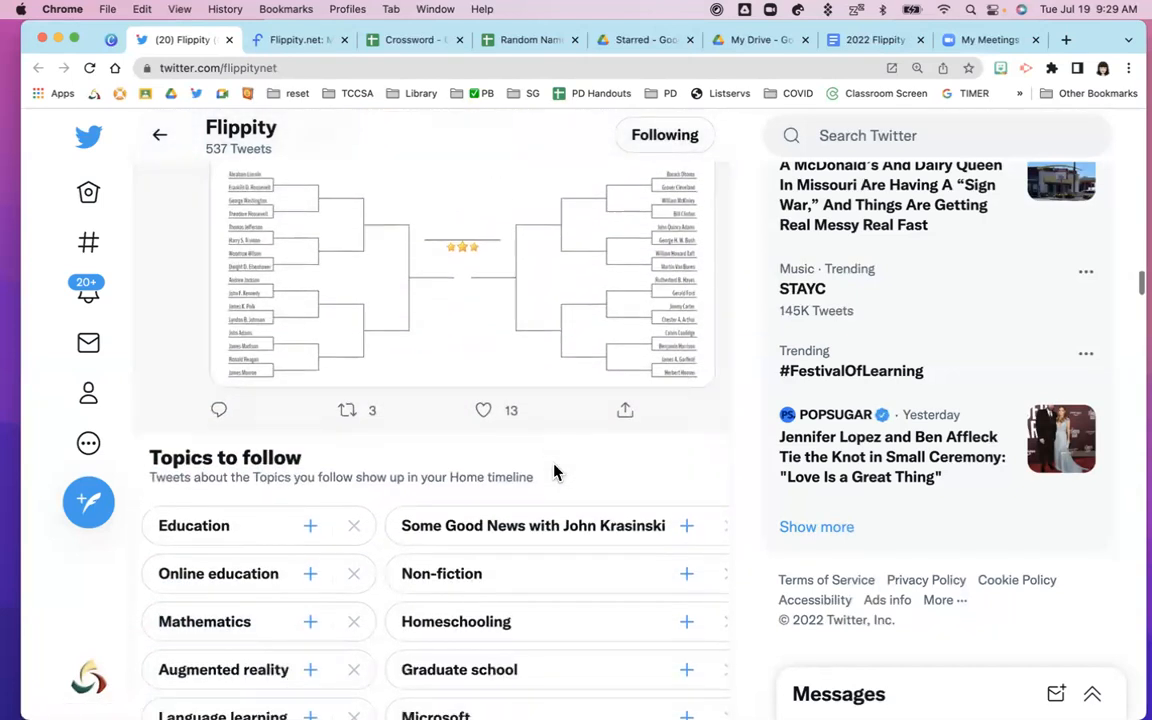
scroll(556, 473, "down", 12)
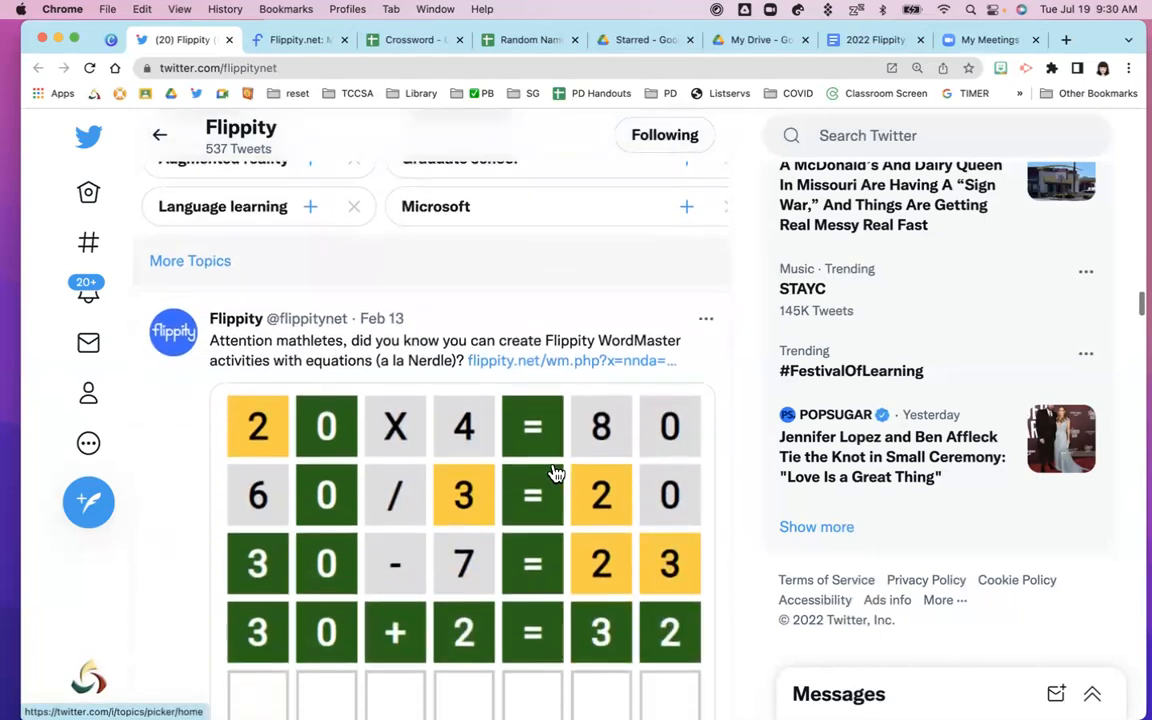
scroll(556, 473, "down", 10)
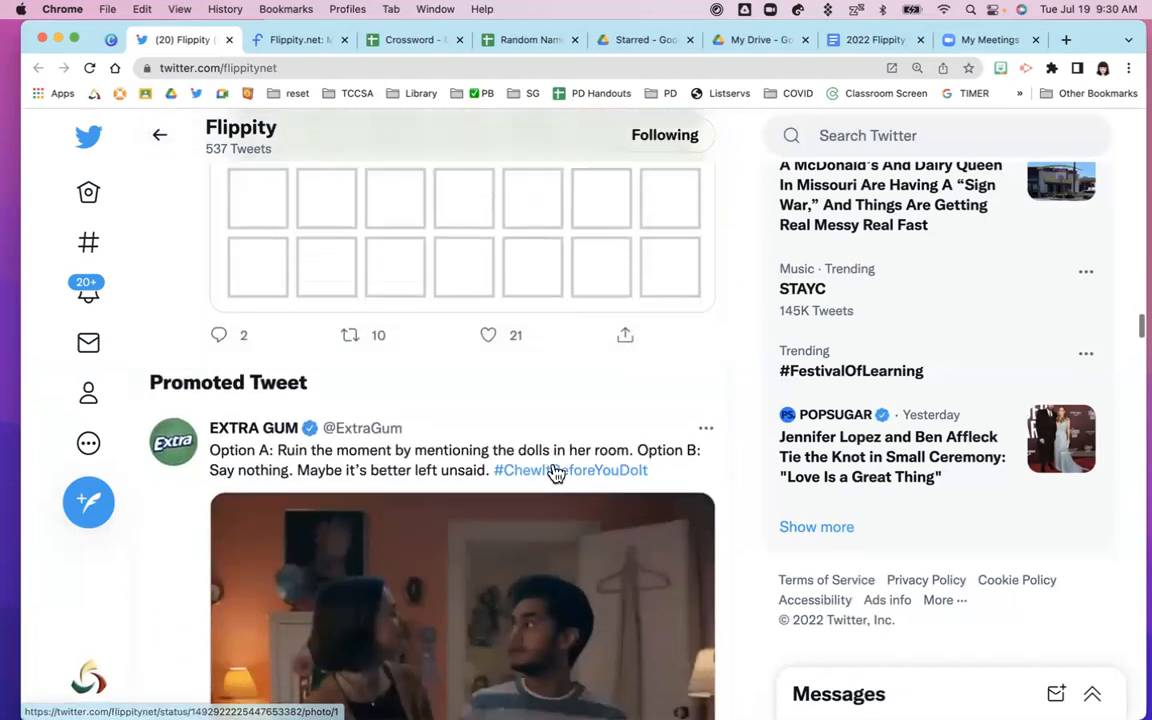
scroll(556, 473, "down", 10)
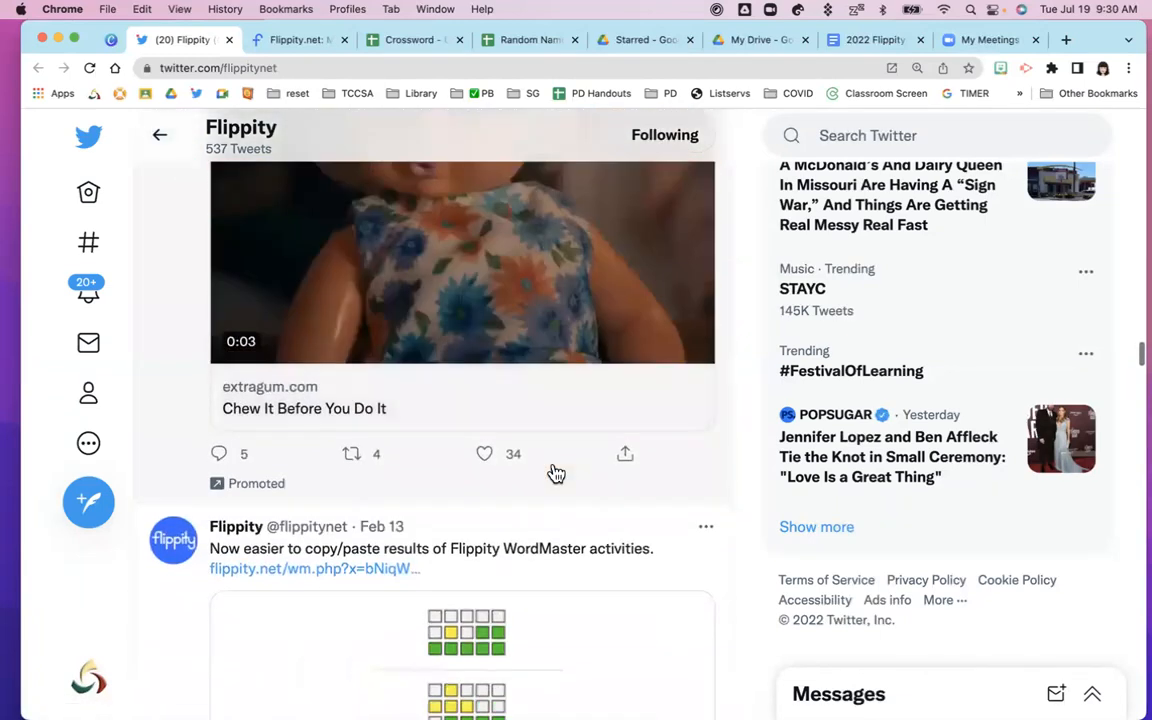
scroll(556, 473, "down", 13)
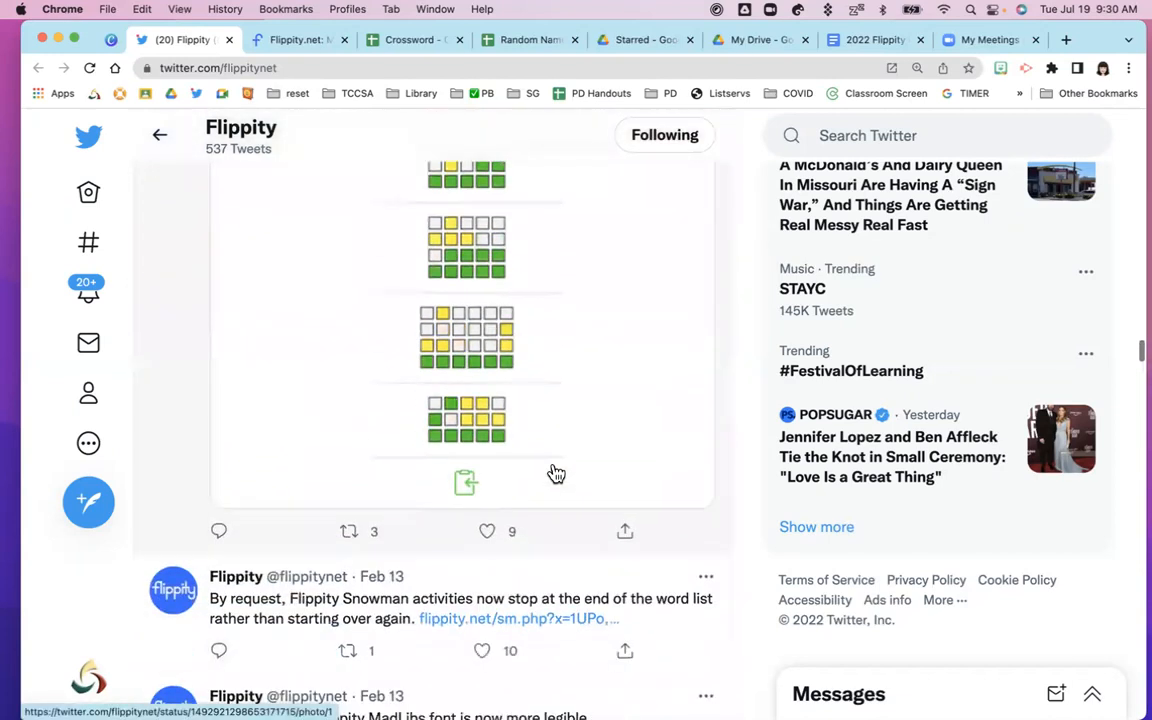
scroll(372, 430, "down", 1)
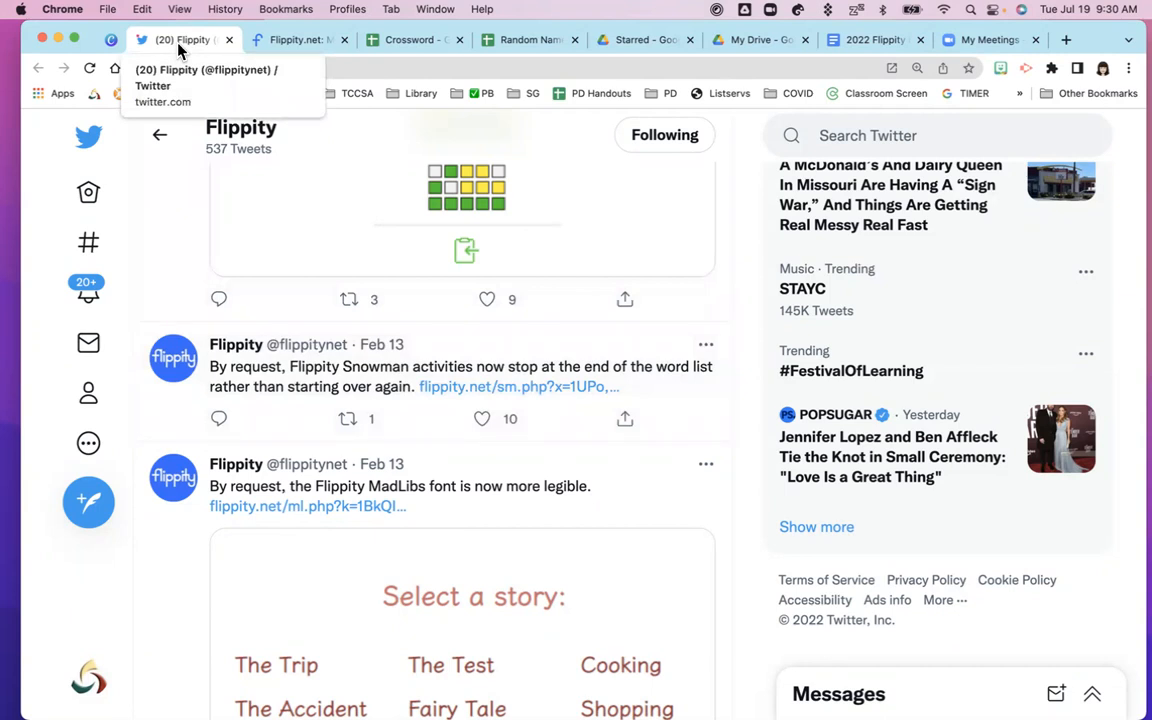
left_click(229, 42)
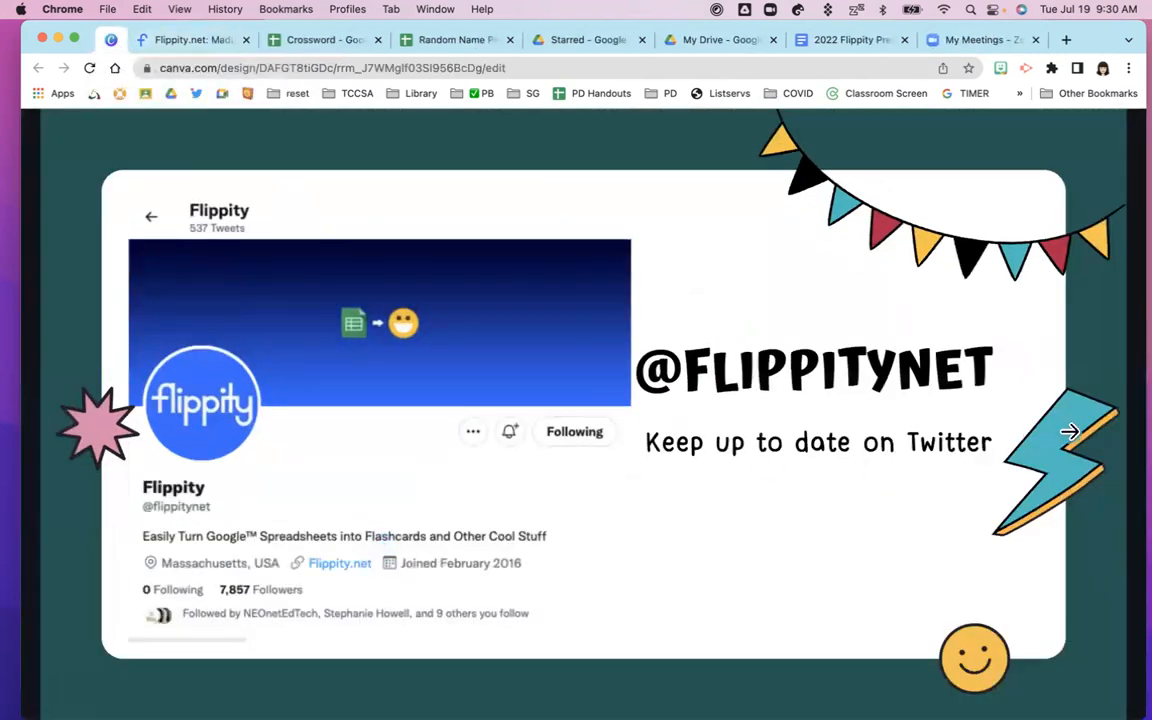
Put the Canva presentation back in full screen and advance past the Agenda to the Flippity.net slide
left_click(1048, 385)
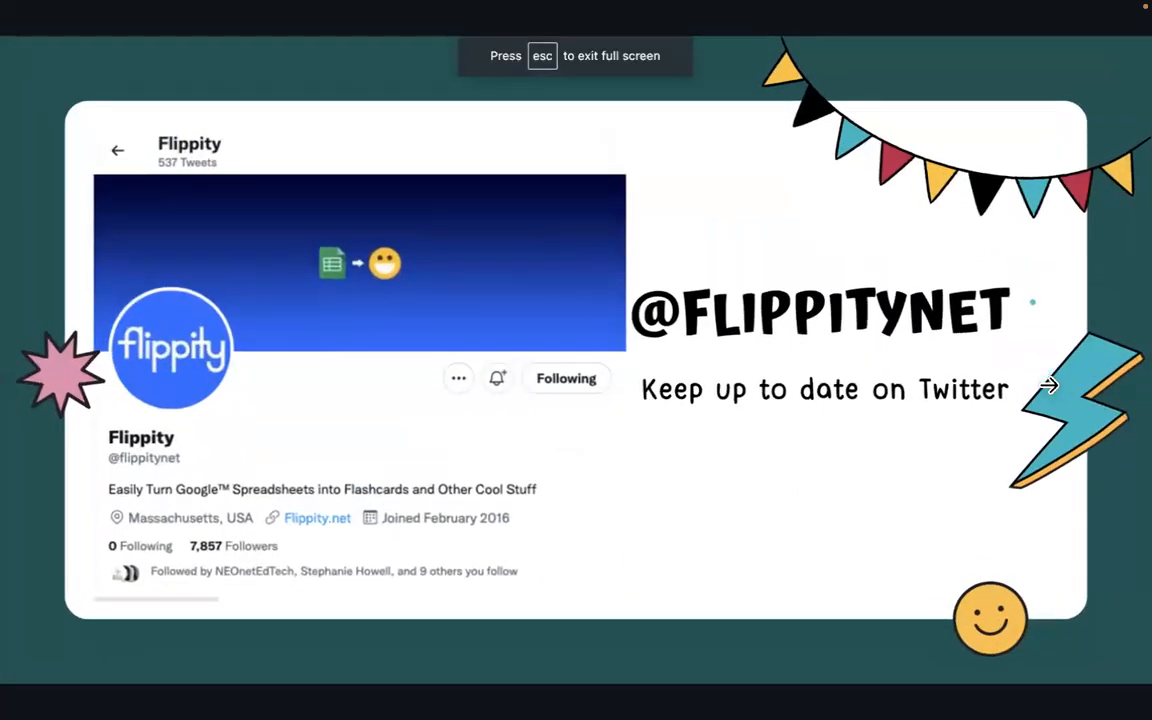
left_click(1063, 330)
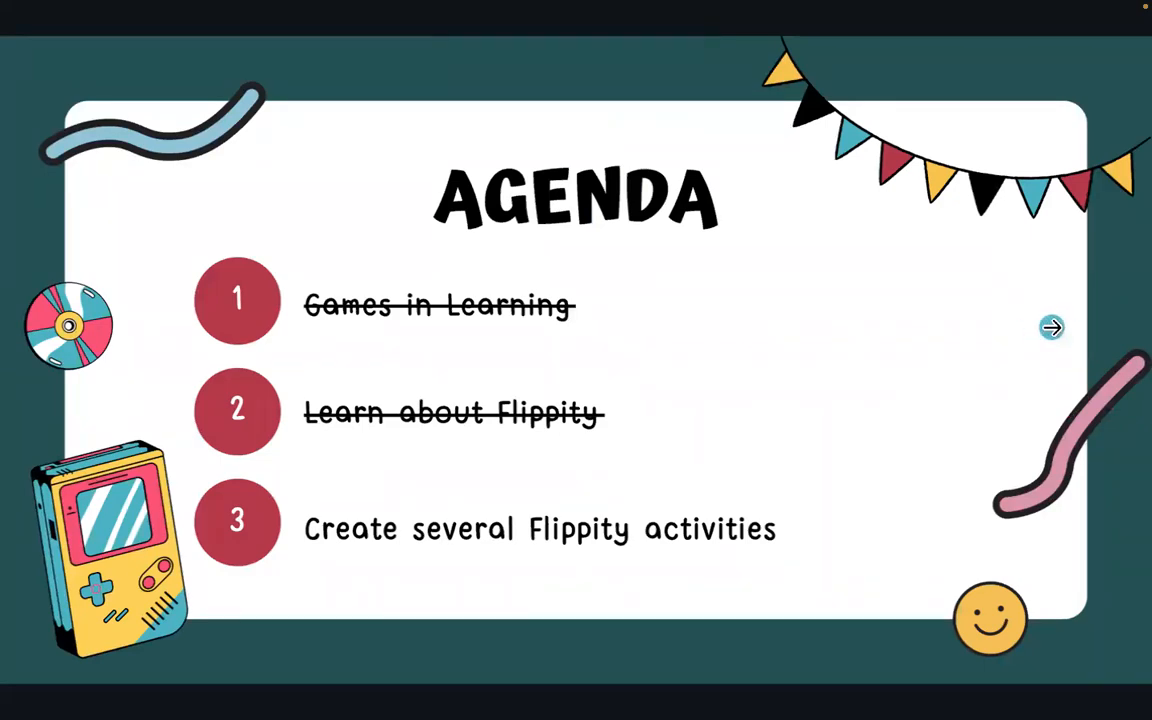
left_click(1051, 327)
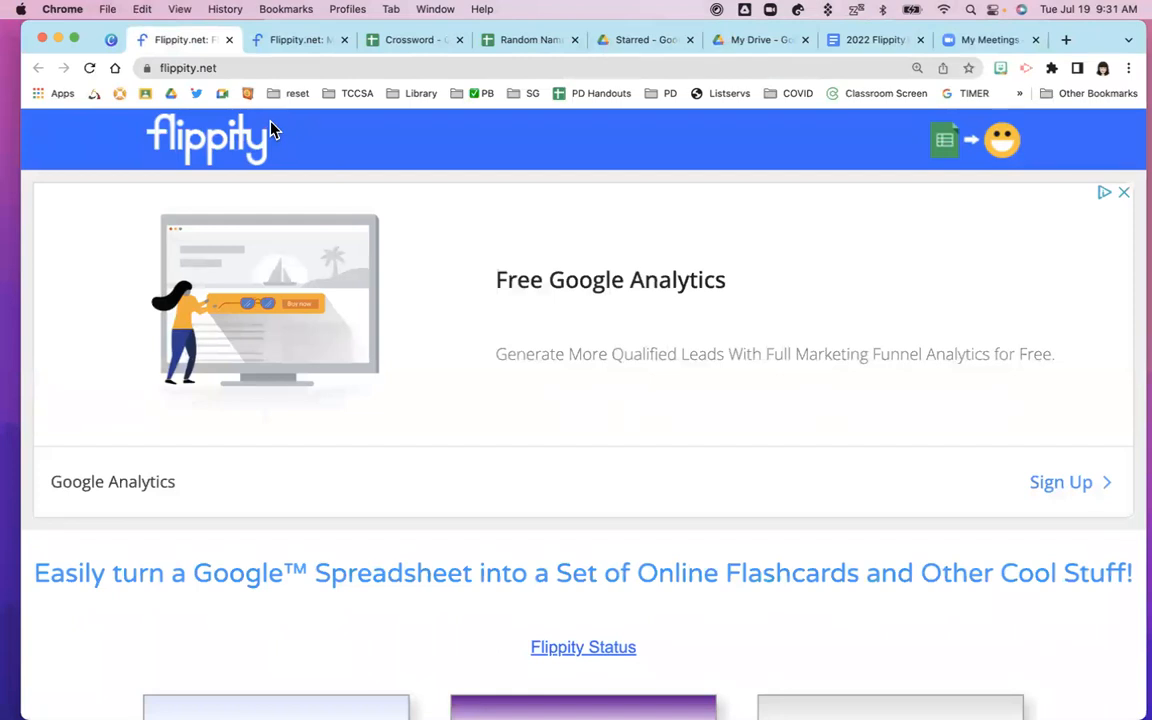
Scroll flippity.net's template gallery down to the Snowman, WordMaster and Progress Indicator cards
left_click(183, 67)
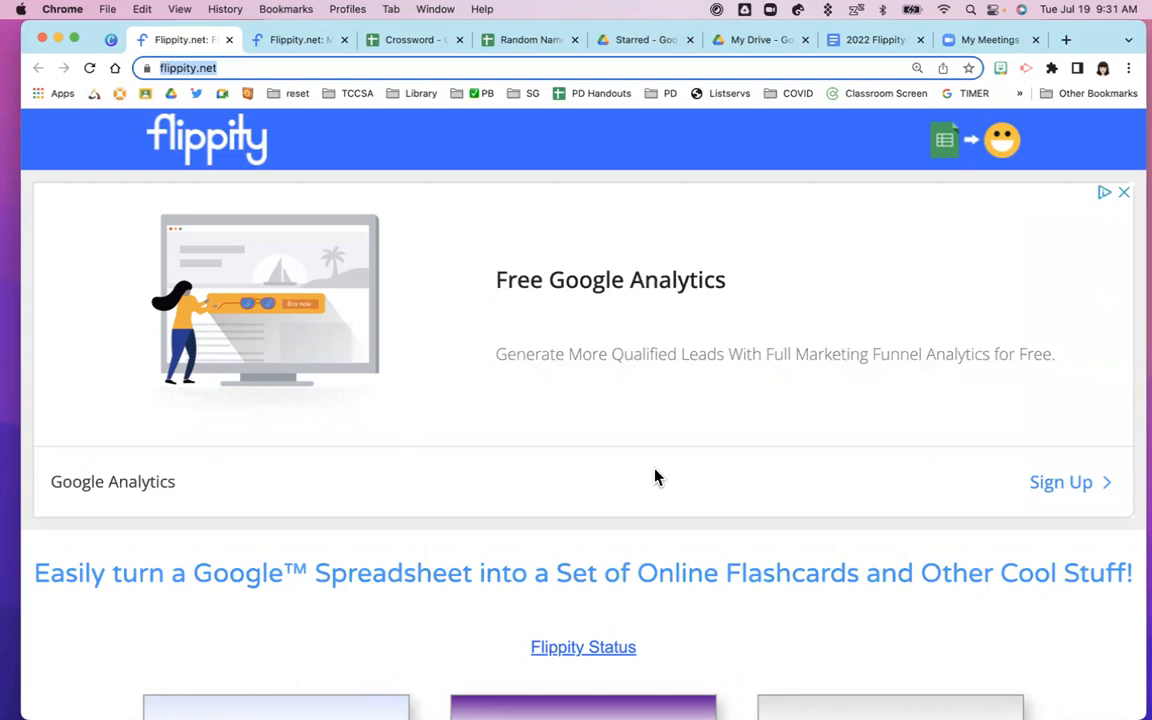
scroll(655, 477, "down", 2)
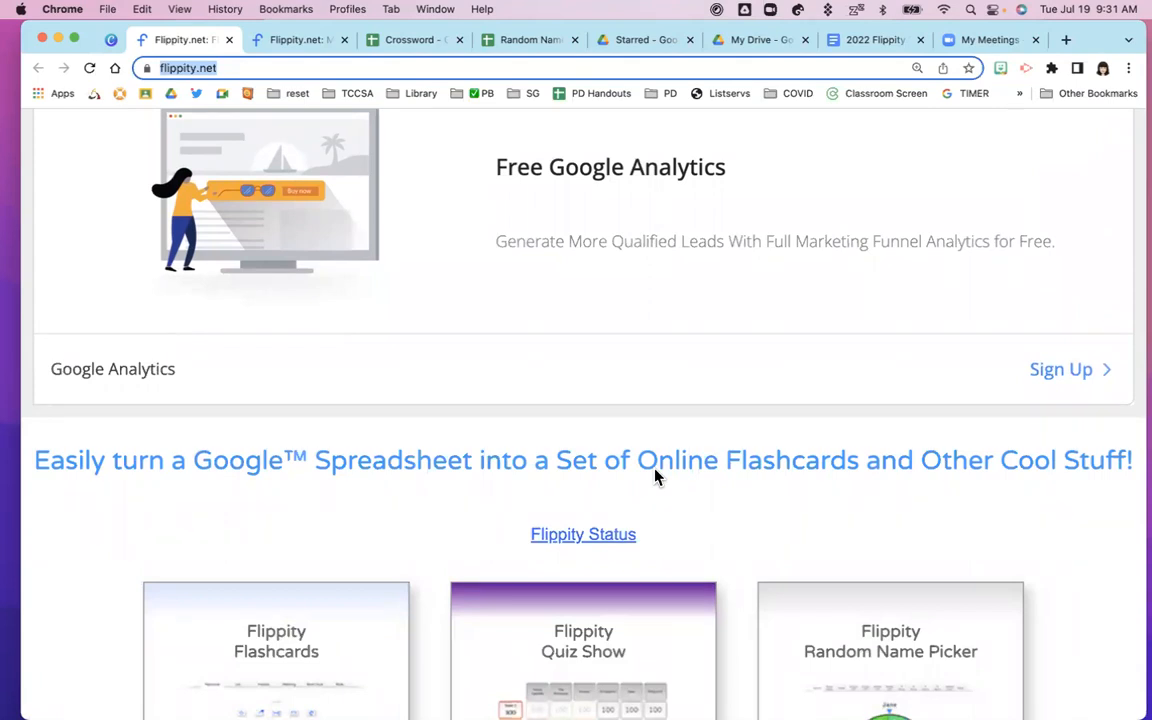
scroll(655, 477, "down", 4)
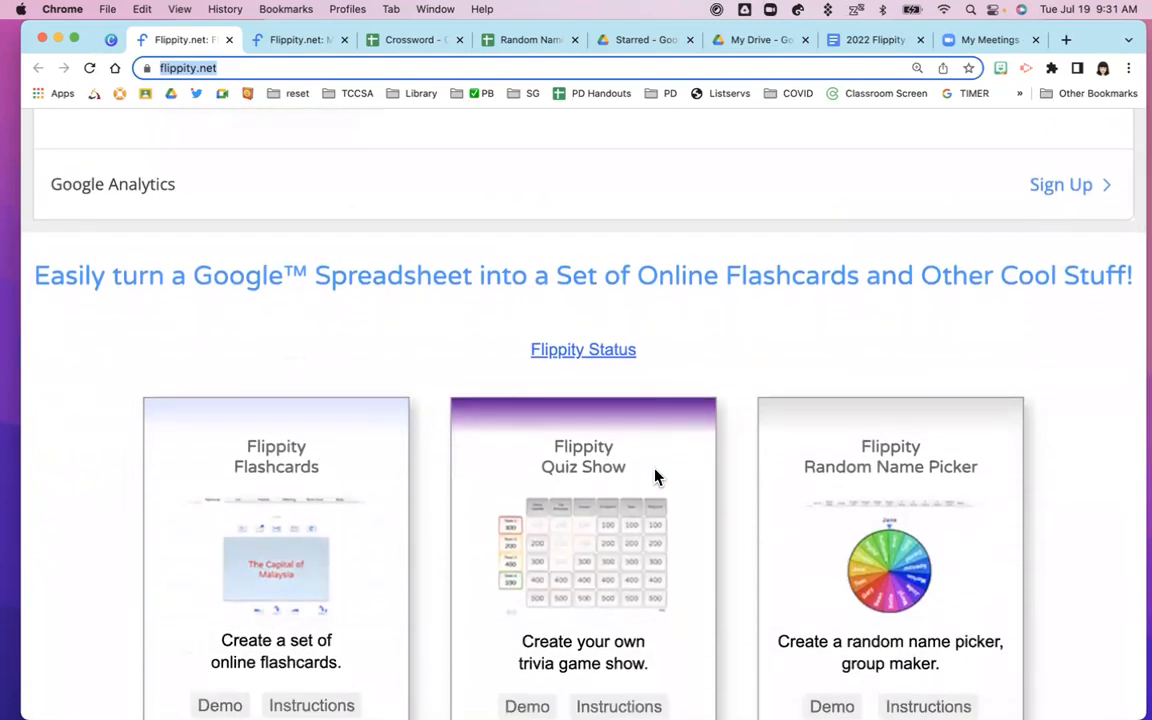
scroll(655, 477, "down", 2)
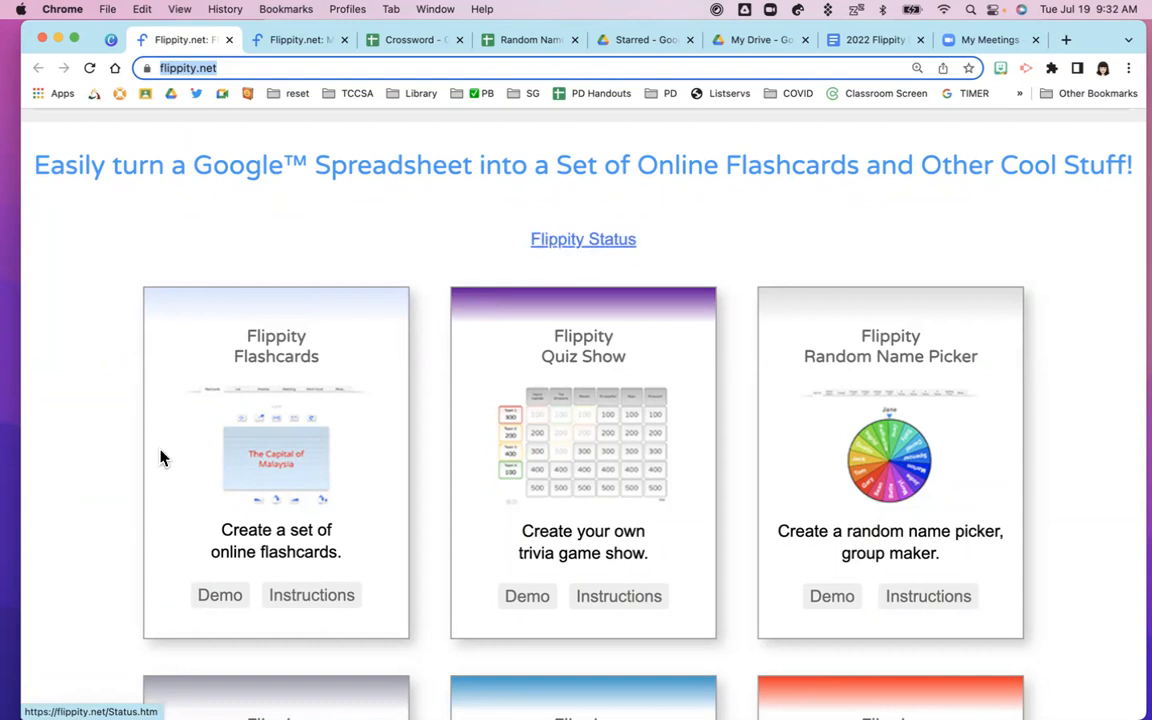
scroll(80, 556, "down", 3)
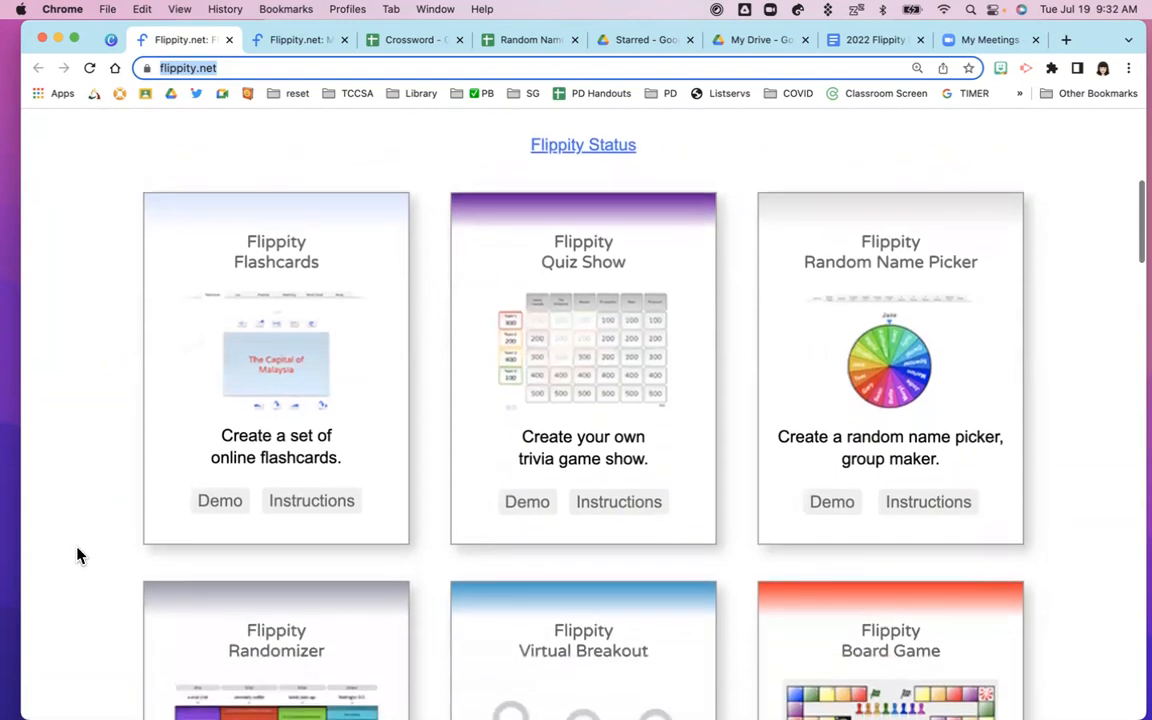
scroll(80, 556, "down", 8)
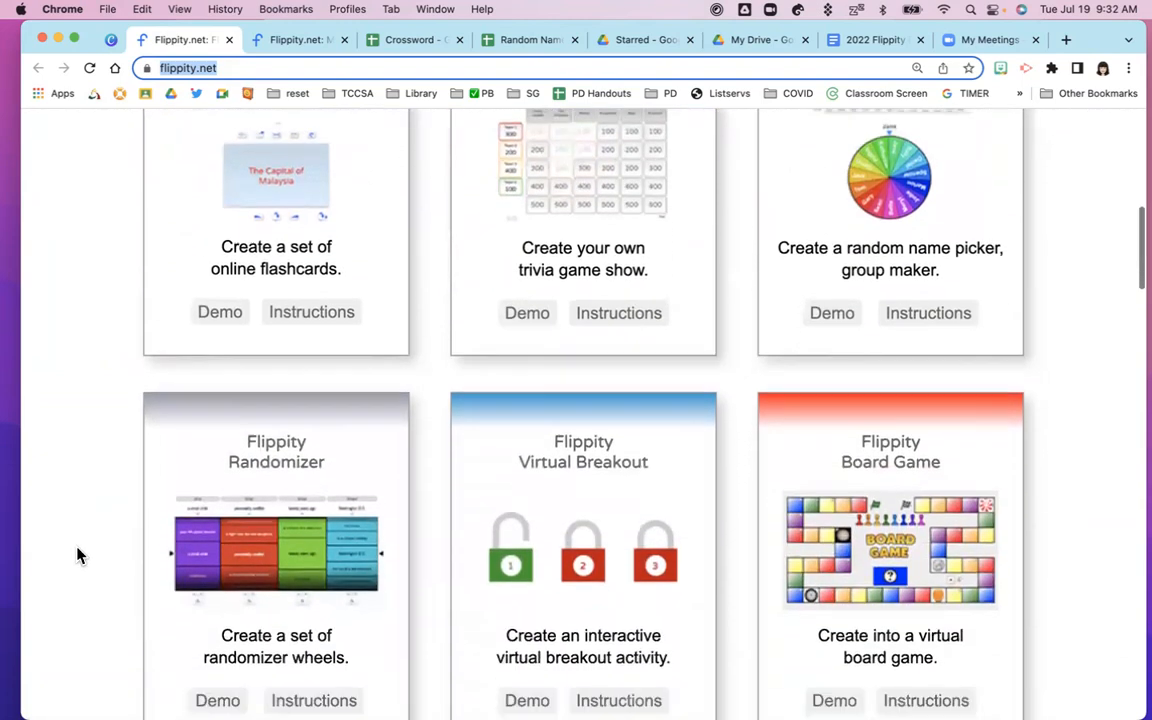
scroll(80, 556, "down", 4)
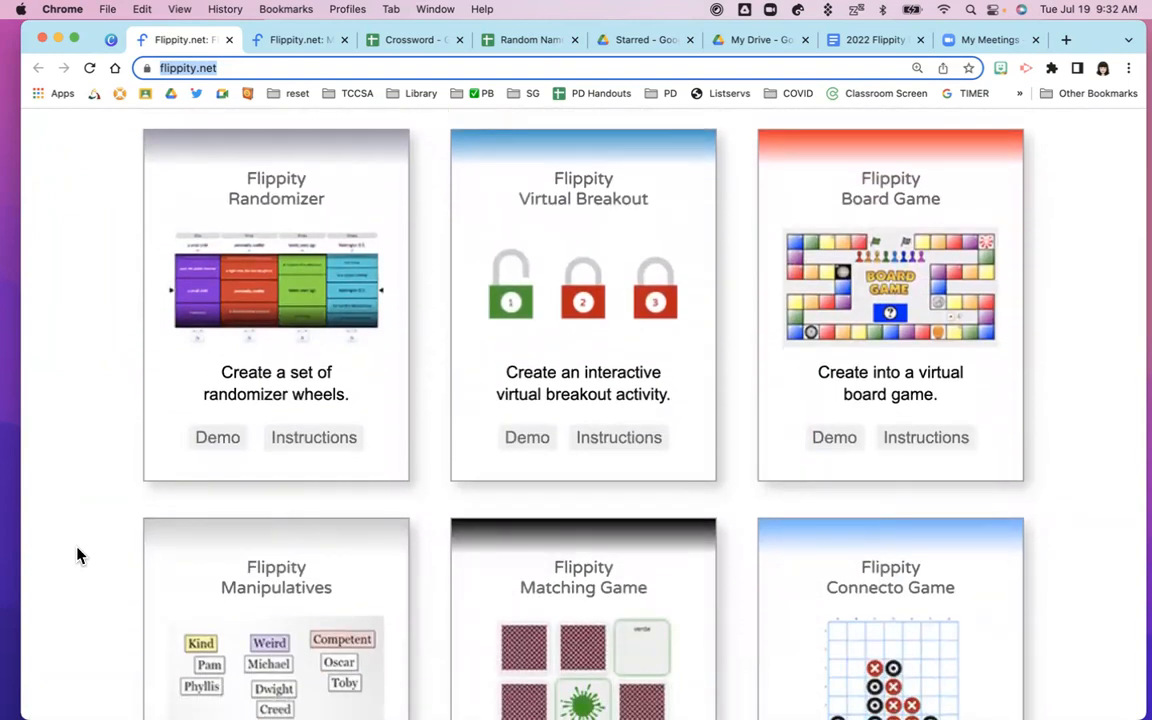
scroll(80, 556, "down", 6)
scroll(80, 556, "down", 10)
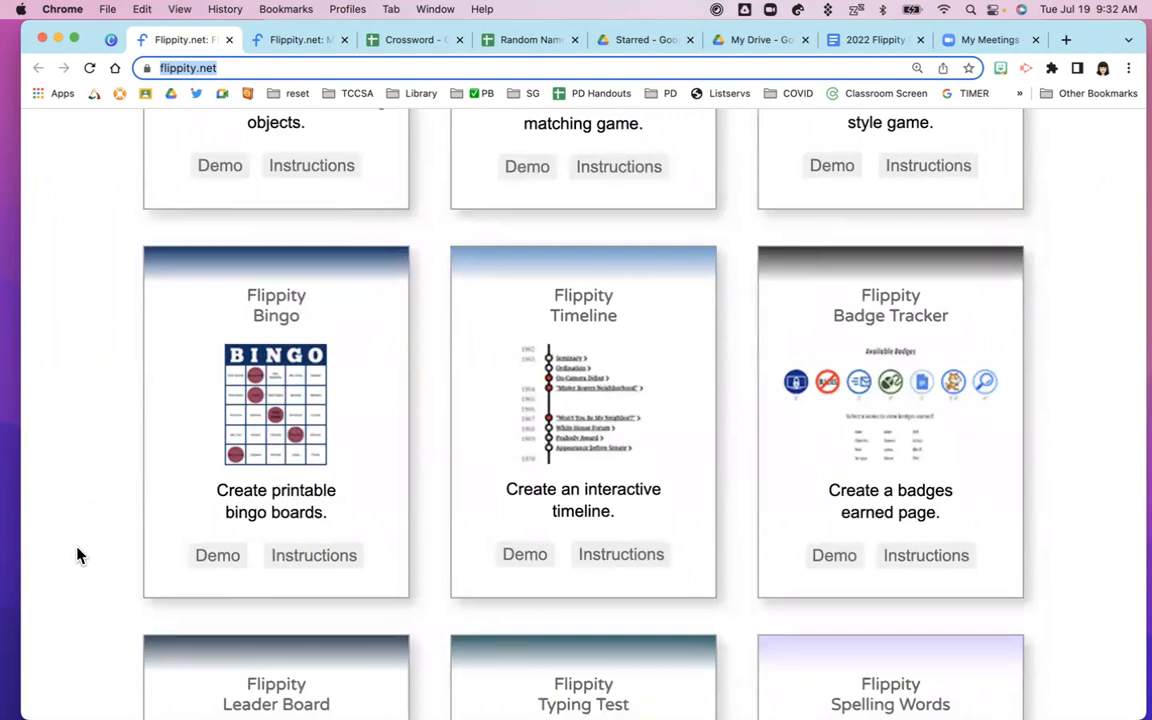
scroll(80, 556, "down", 6)
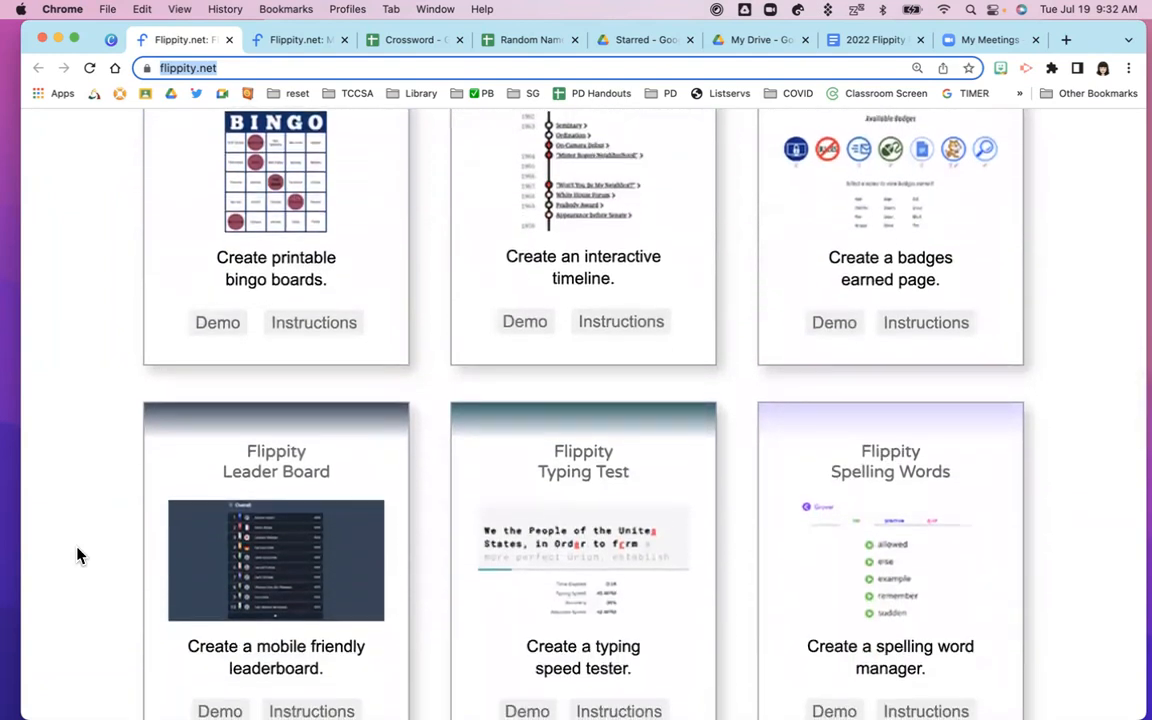
scroll(80, 556, "down", 6)
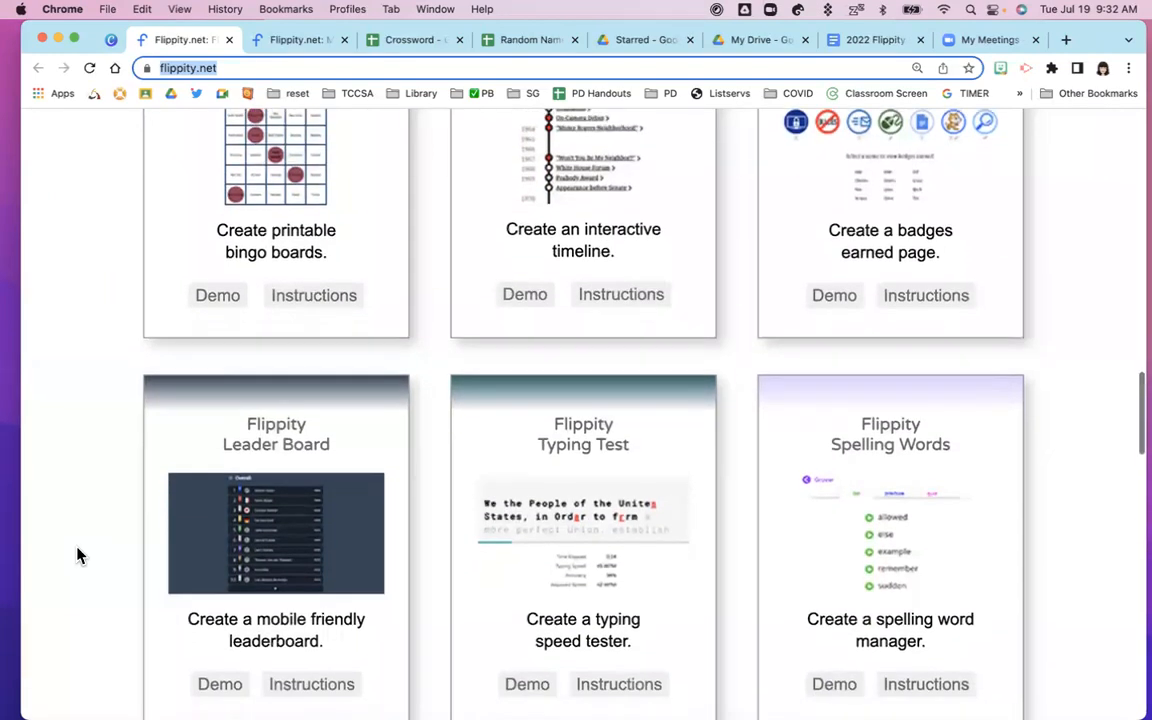
scroll(80, 556, "down", 6)
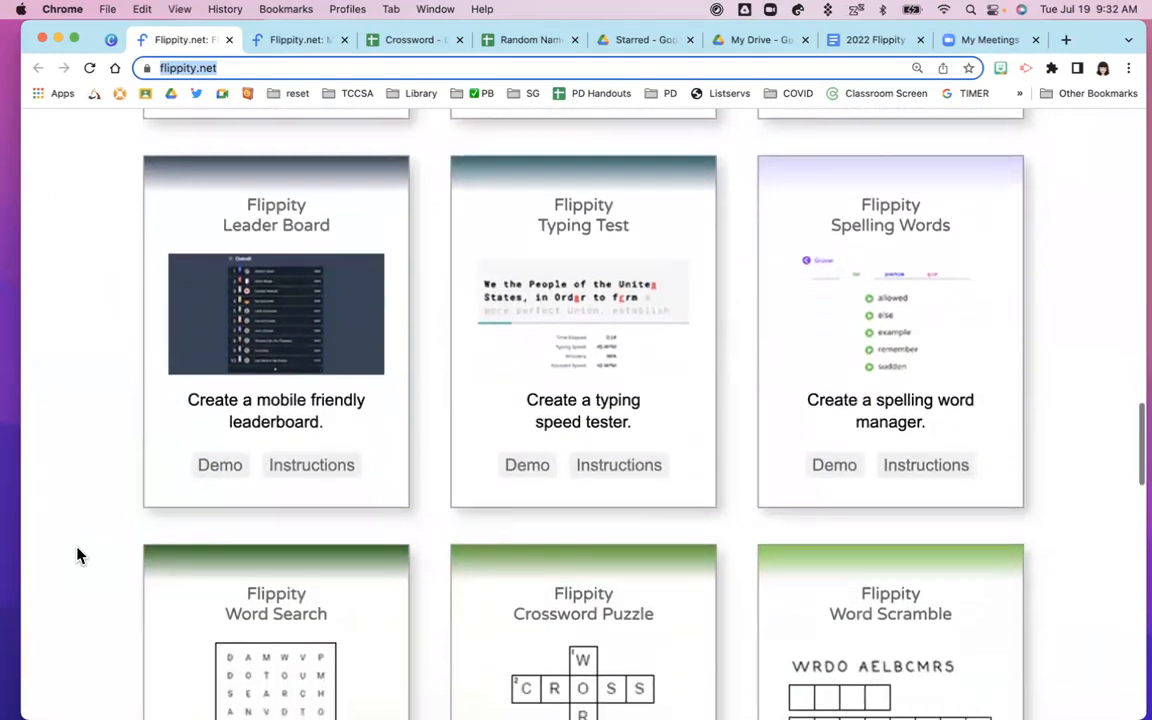
scroll(80, 556, "down", 10)
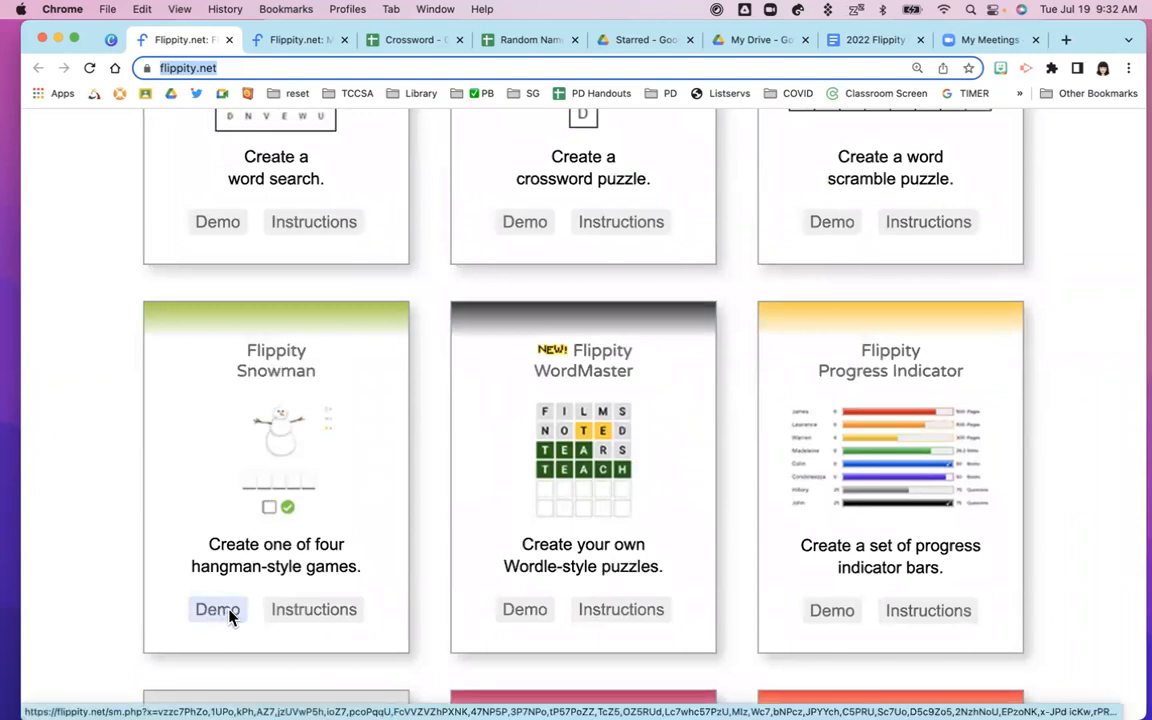
Open the Snowman Instructions page, scroll to Option 2, then back up to the animal Terms list
left_click(305, 617)
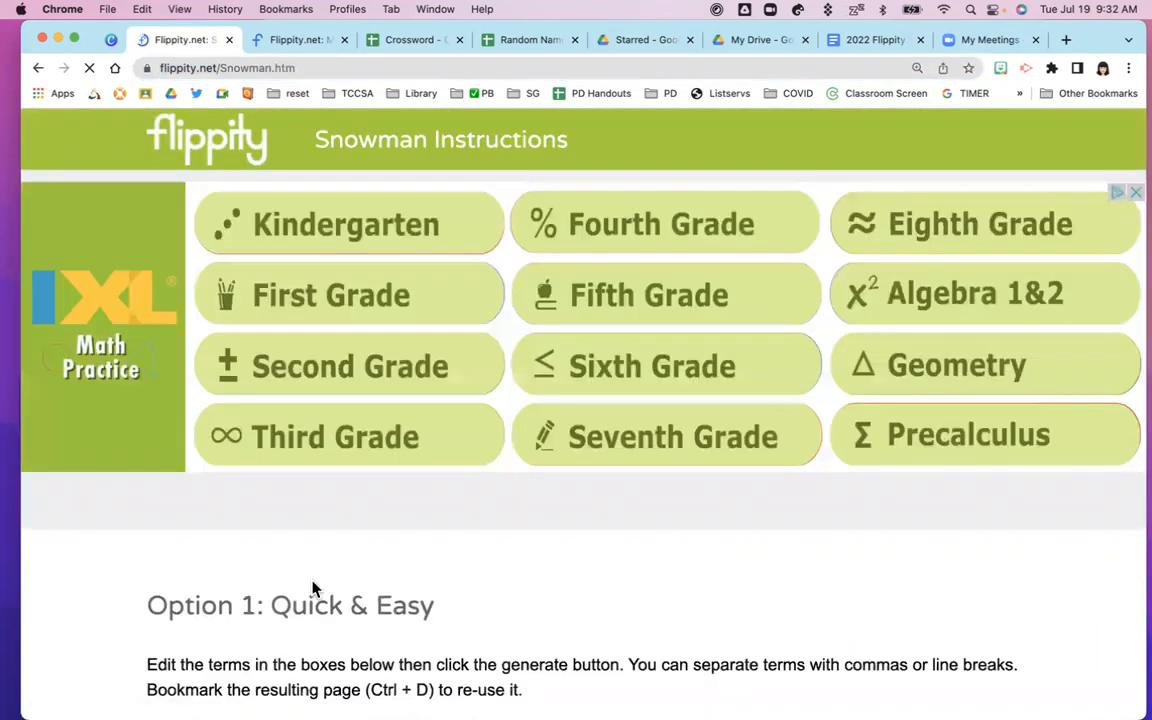
scroll(430, 565, "down", 7)
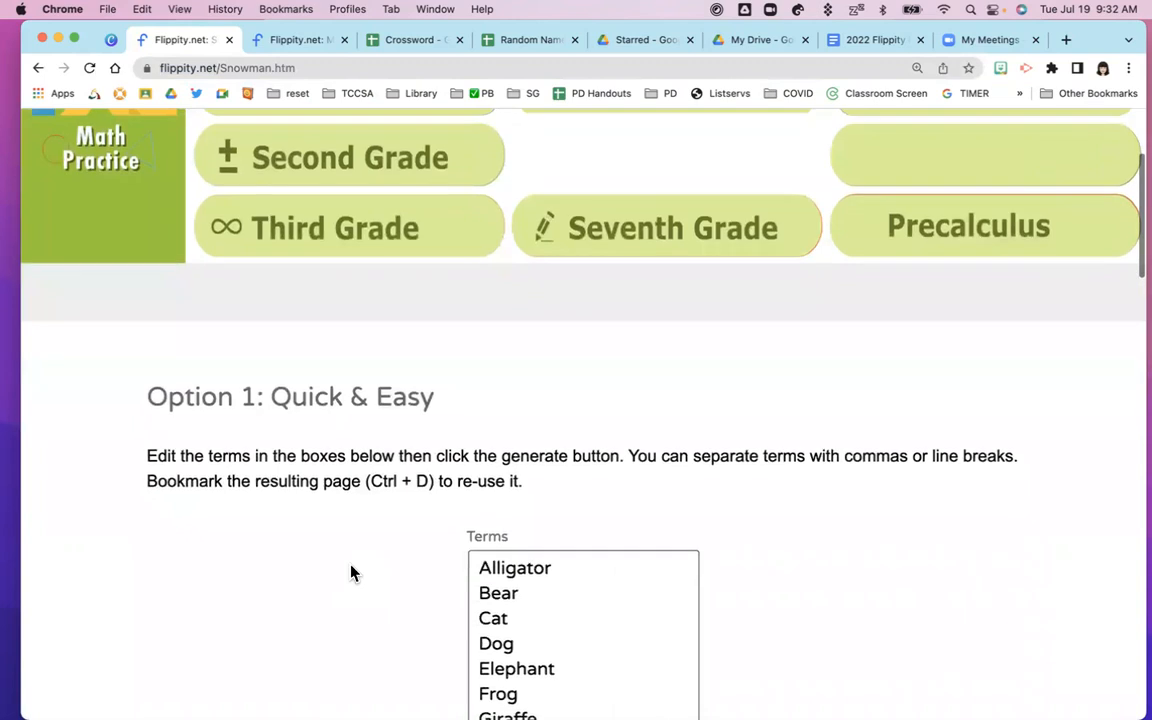
scroll(350, 572, "down", 2)
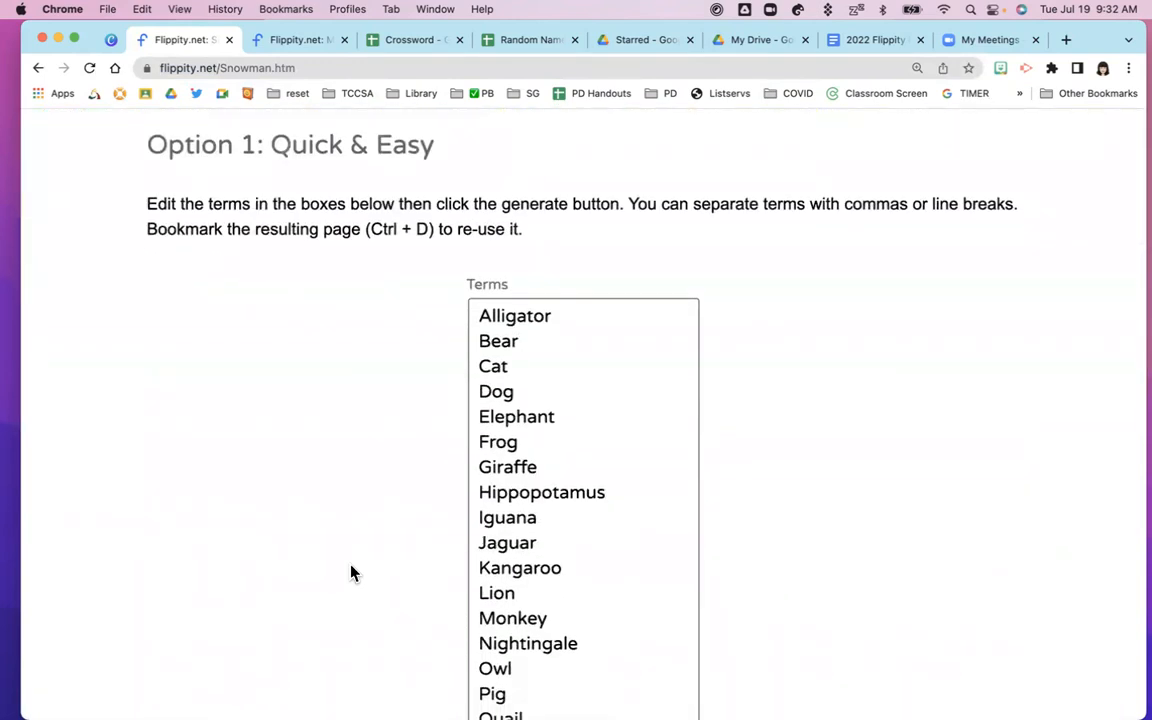
scroll(350, 572, "down", 1)
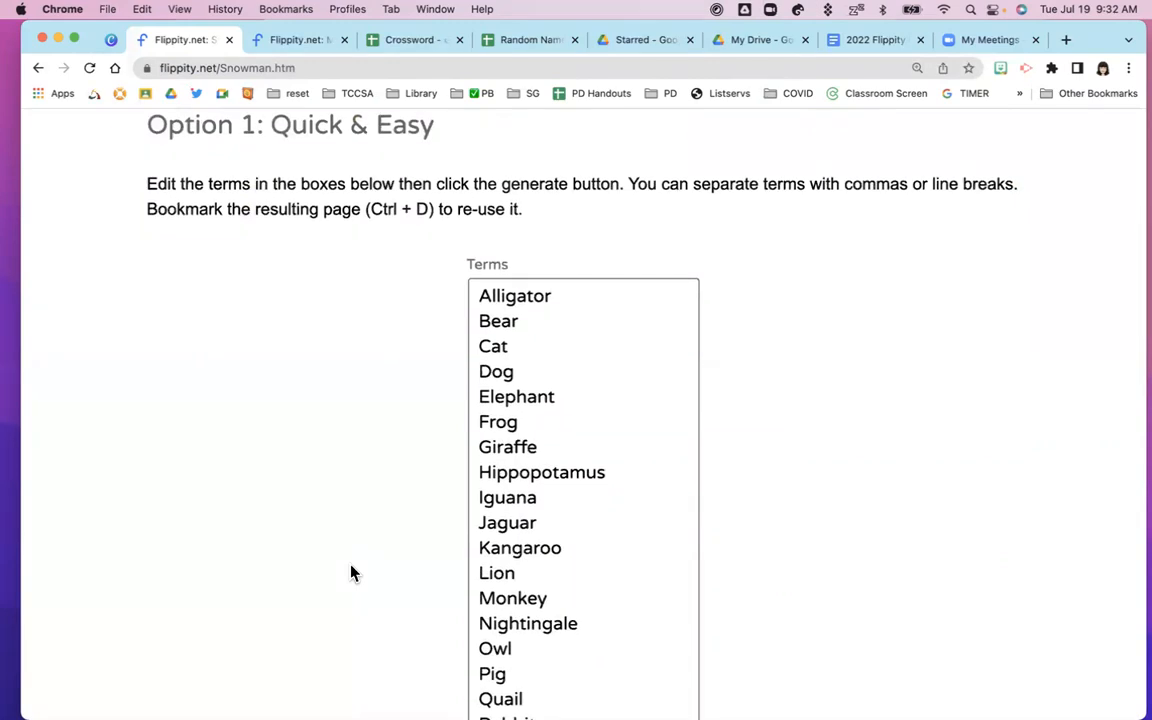
scroll(350, 572, "down", 8)
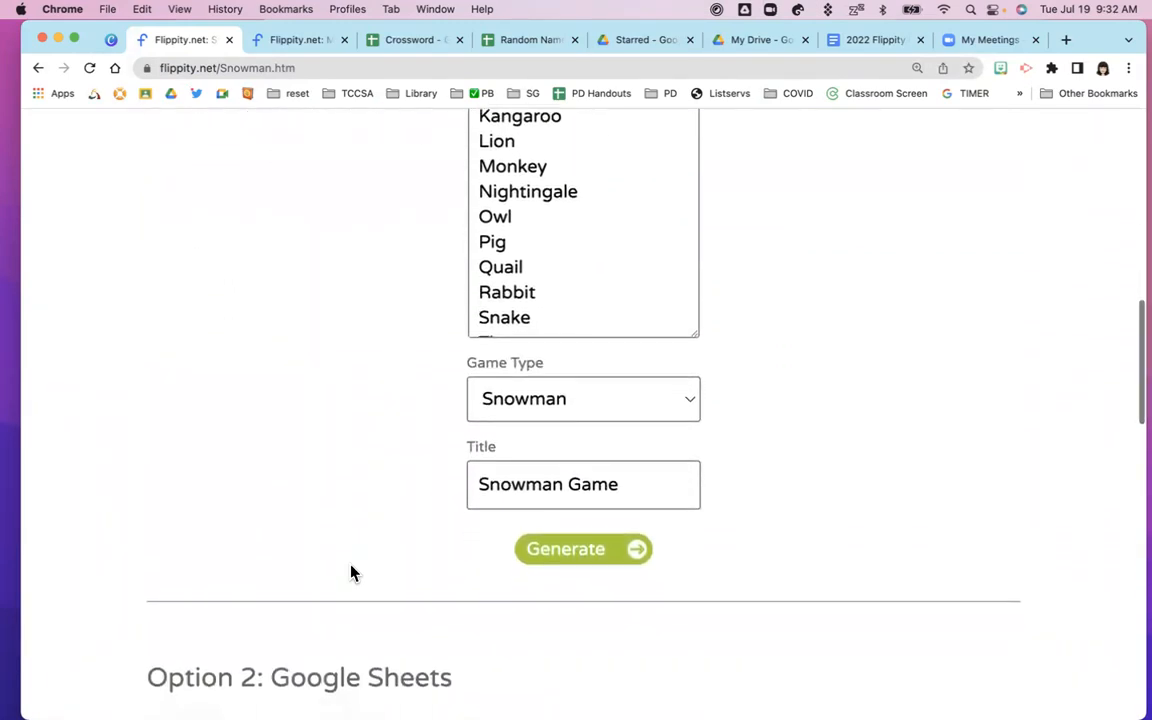
scroll(350, 572, "down", 3)
scroll(350, 572, "down", 4)
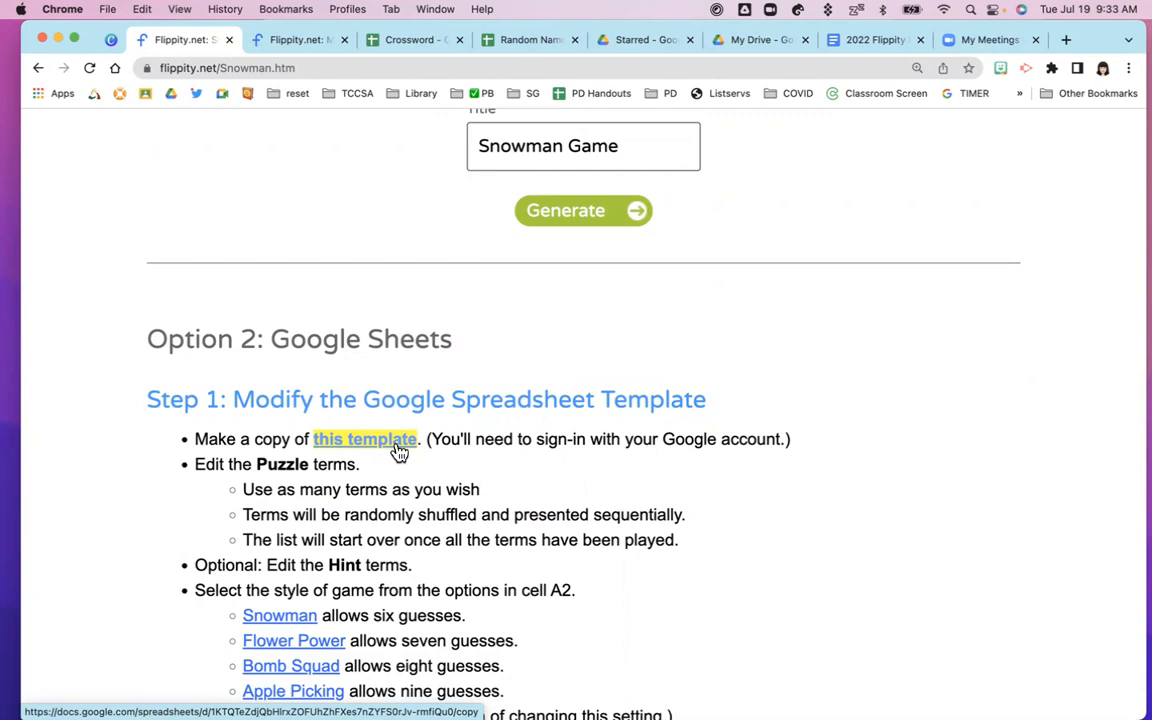
scroll(398, 452, "up", 10)
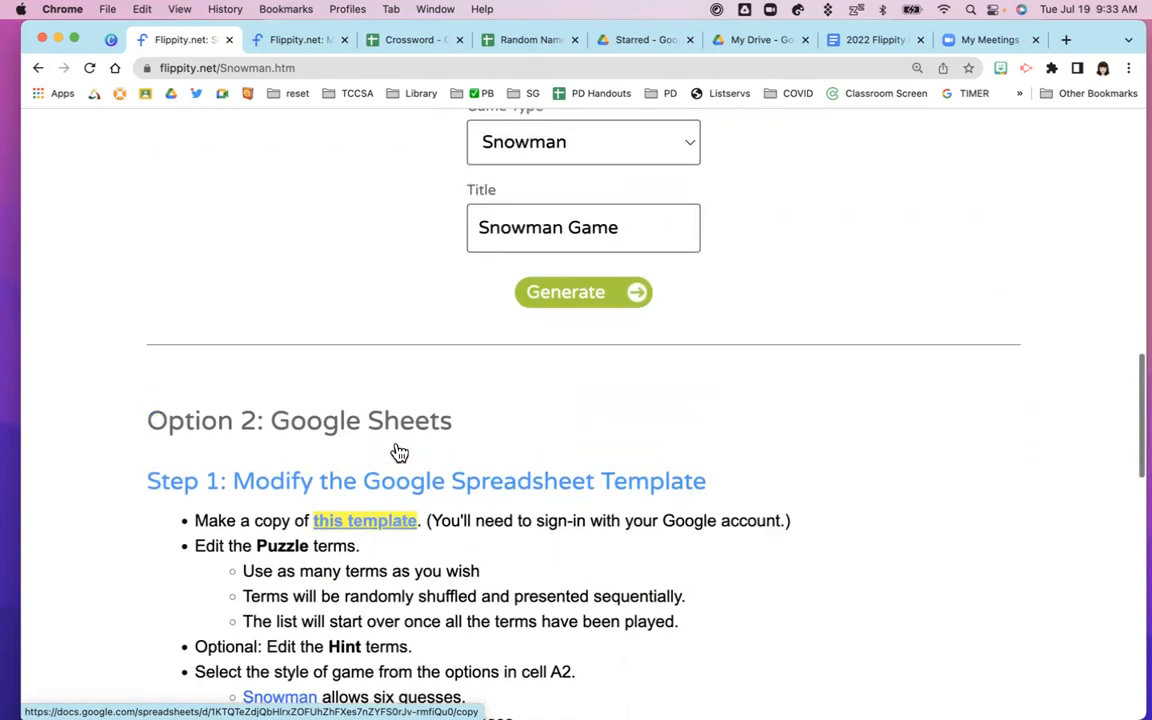
scroll(404, 436, "up", 3)
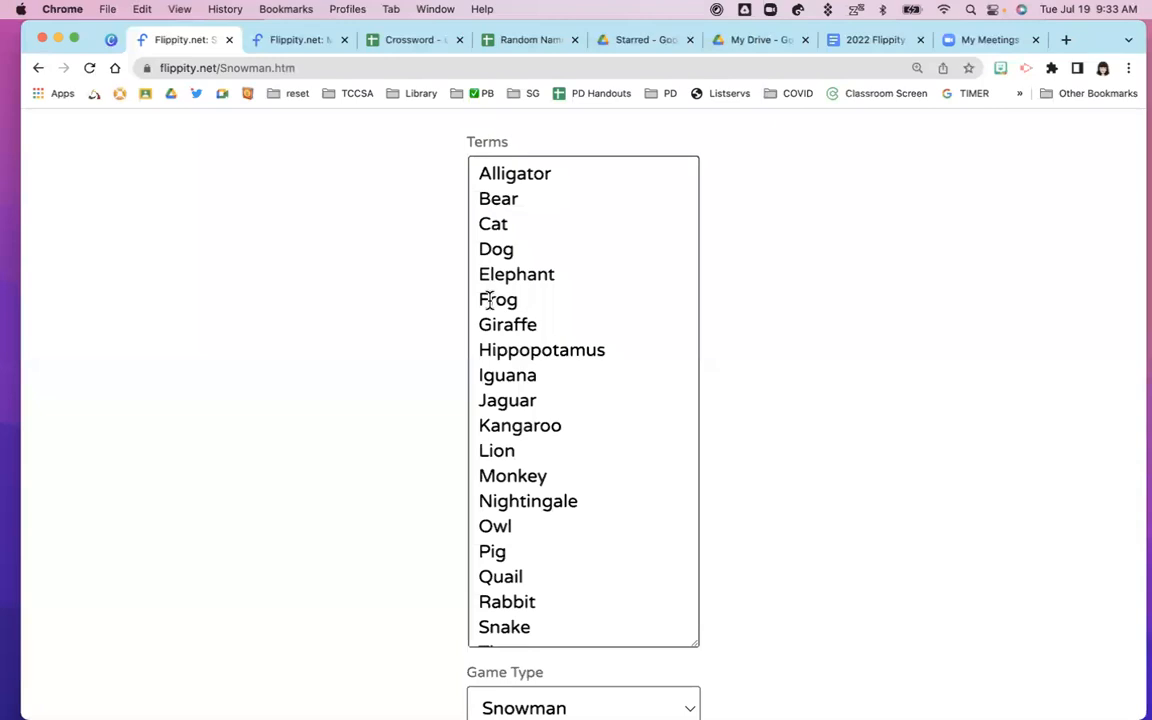
Trim the sample terms, deleting Elephant through Walrus, Yak and Zebra, and the blank line after Dog
left_click_drag(480, 277, 573, 545)
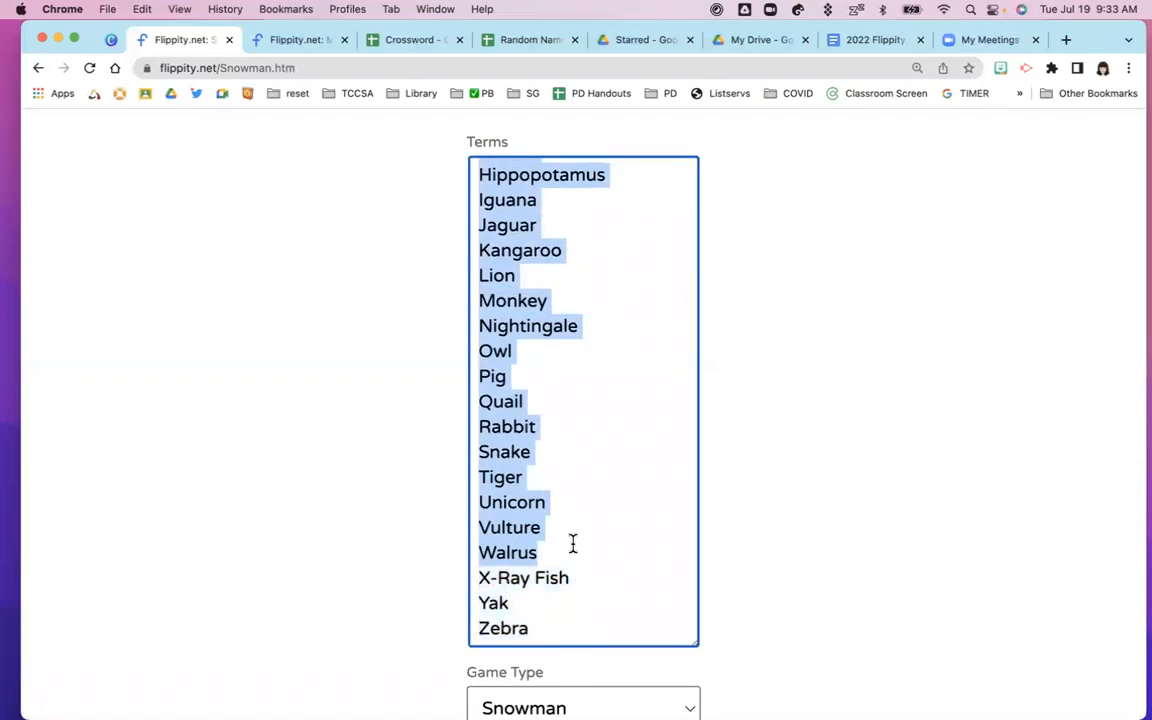
key("BackSpace")
left_click_drag(530, 351, 476, 328)
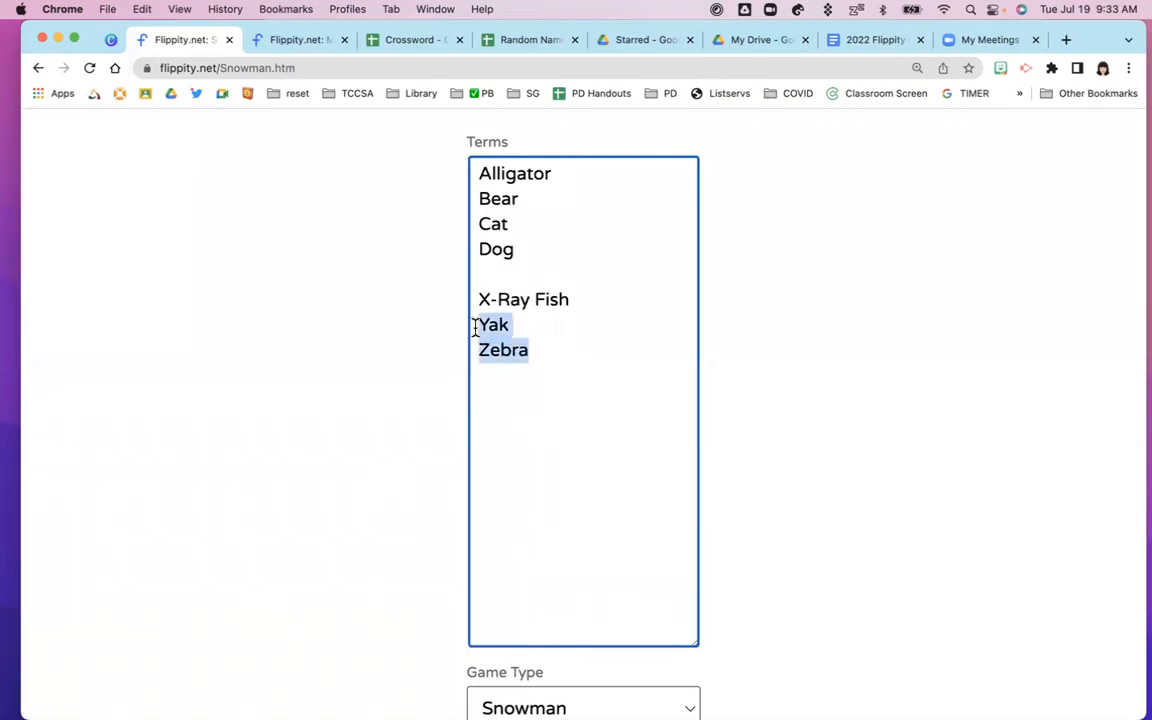
key("BackSpace")
left_click(480, 274)
key("BackSpace")
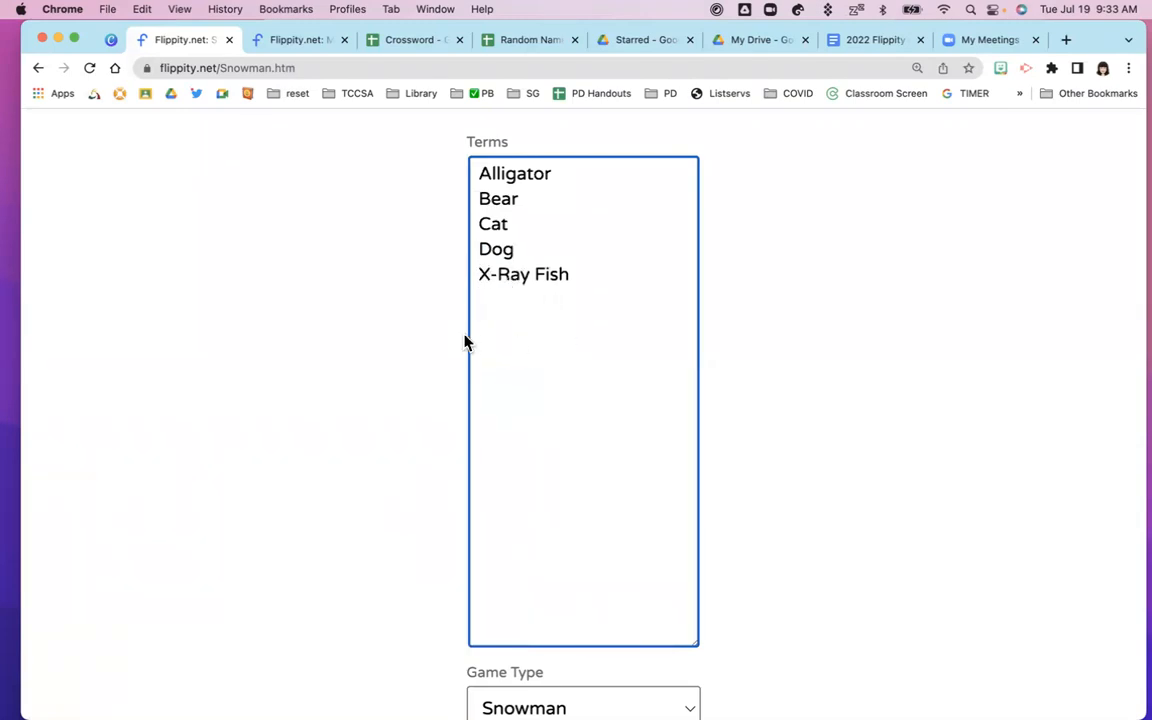
scroll(458, 196, "up", 2)
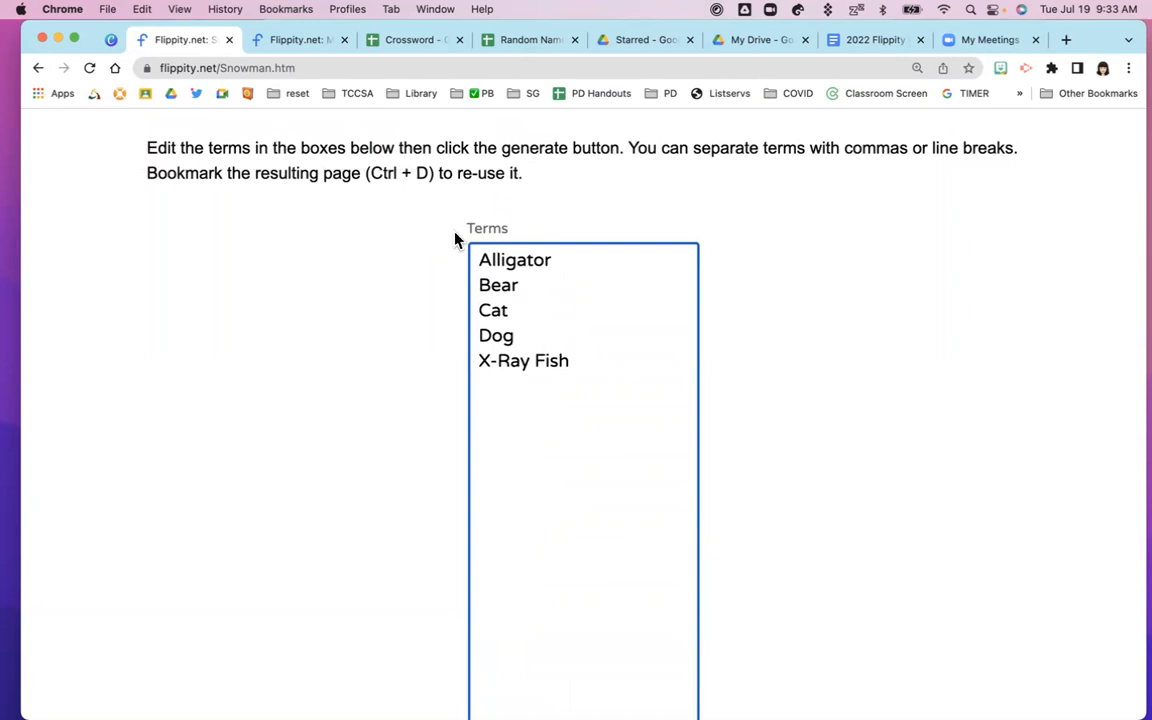
scroll(460, 326, "down", 9)
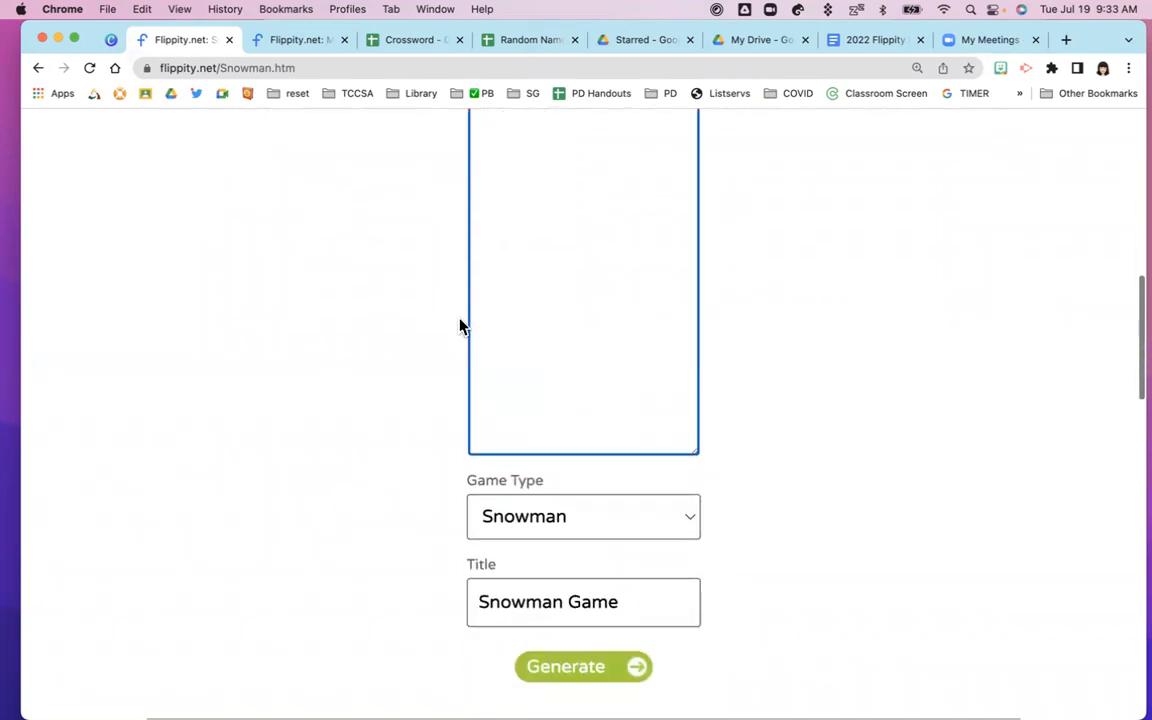
scroll(460, 326, "down", 1)
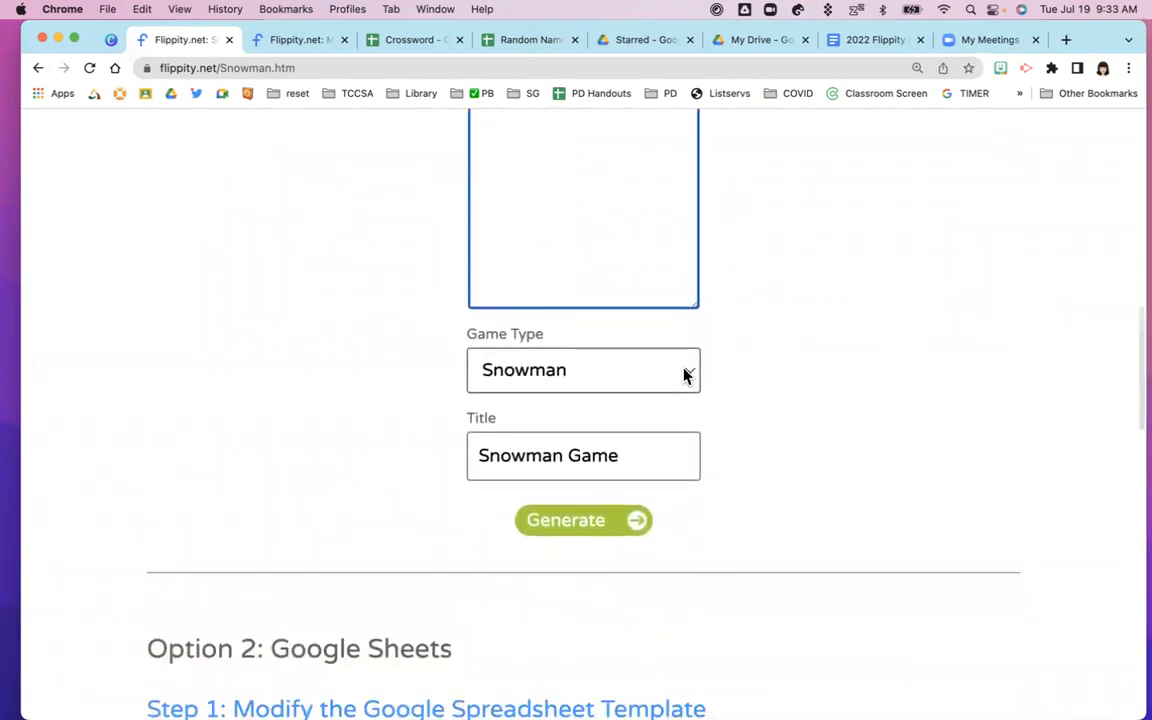
Set the Game Type to Flower Power, retitle the game 'Animals', and generate it
left_click(684, 375)
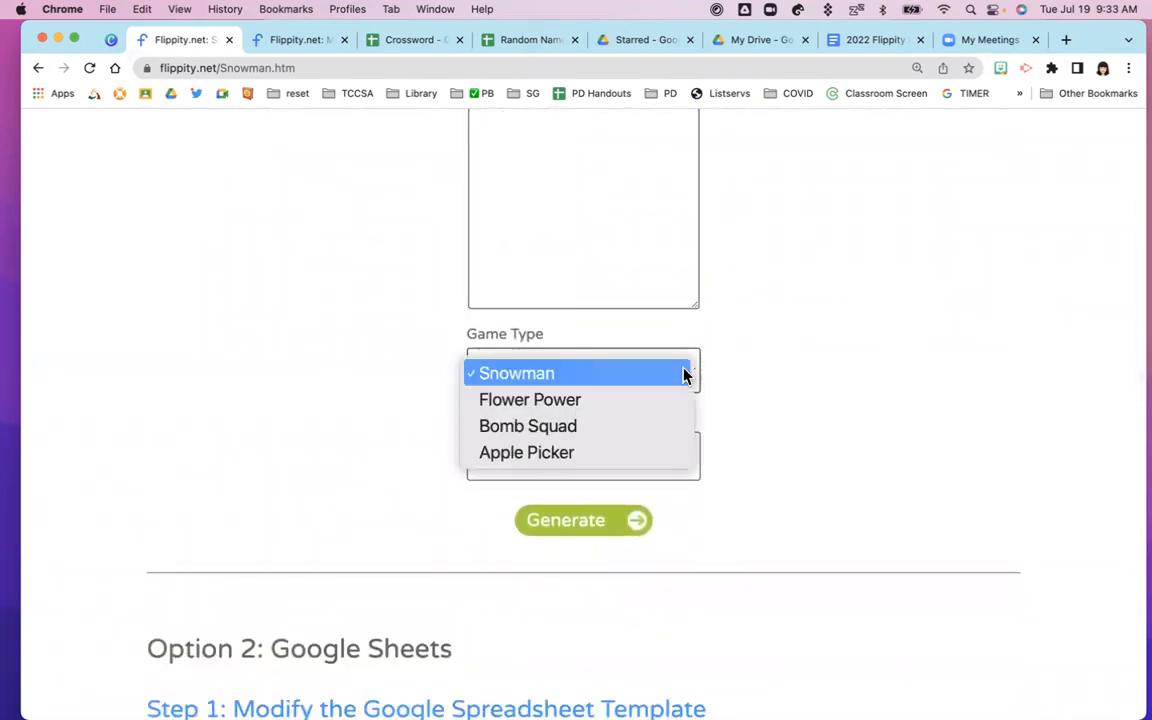
left_click(389, 449)
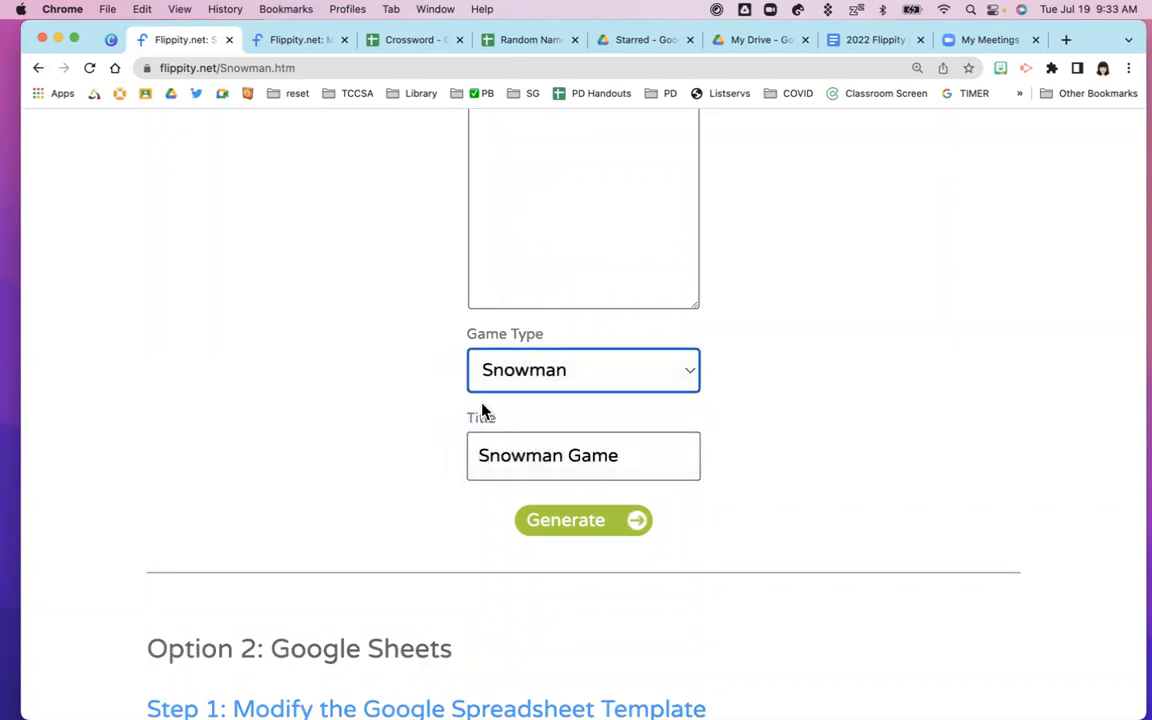
scroll(397, 405, "down", 6)
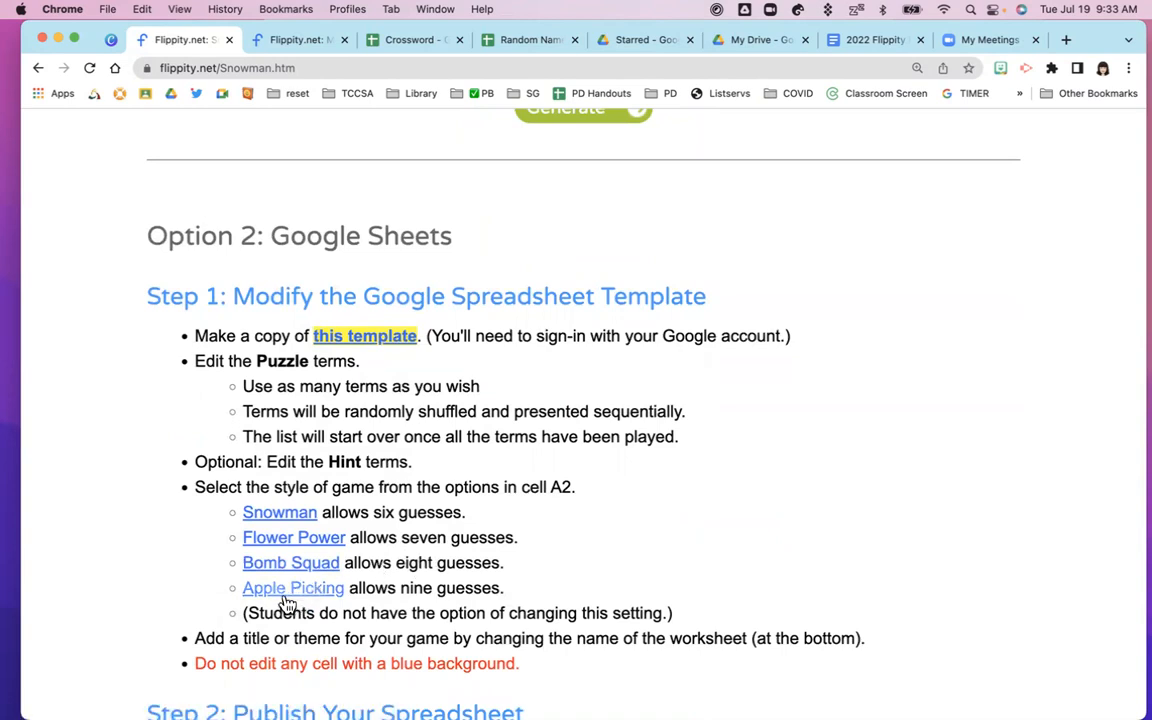
scroll(527, 424, "up", 5)
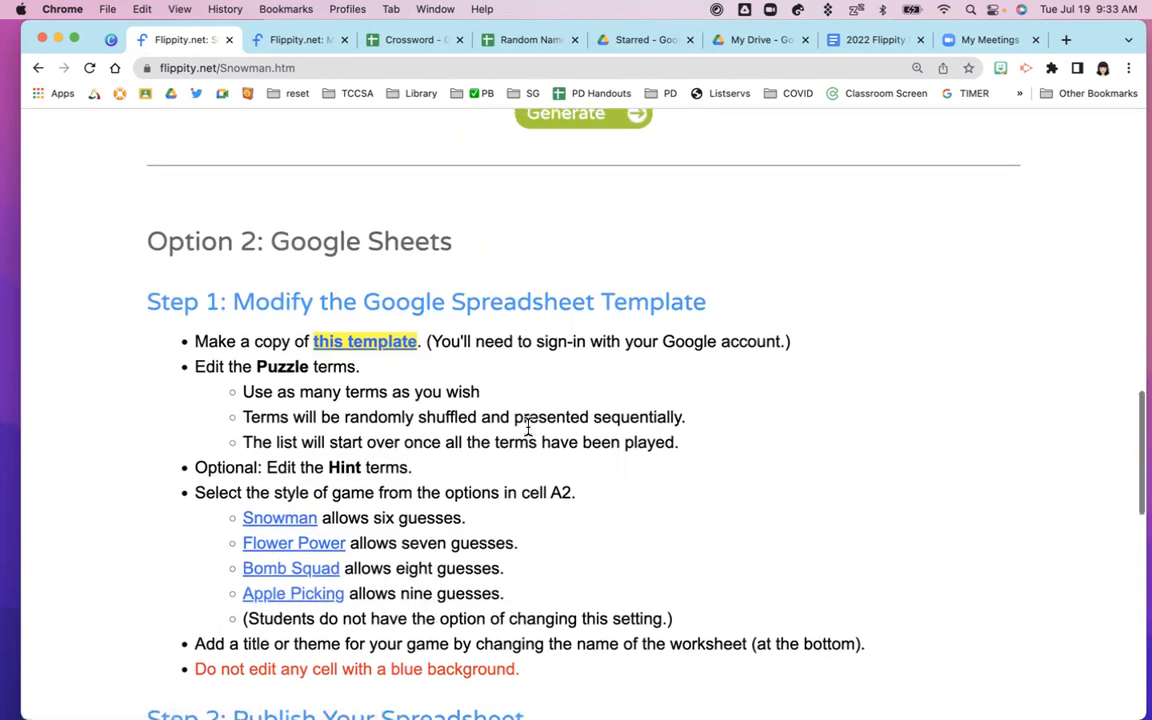
scroll(528, 428, "up", 1)
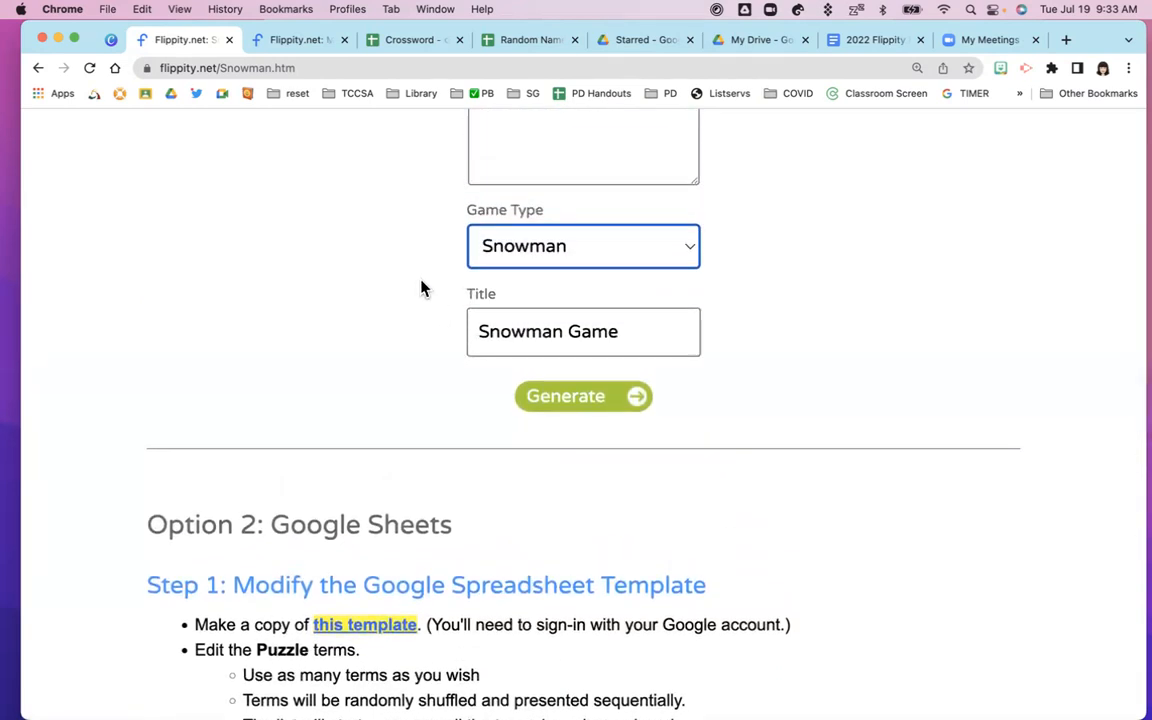
left_click(625, 256)
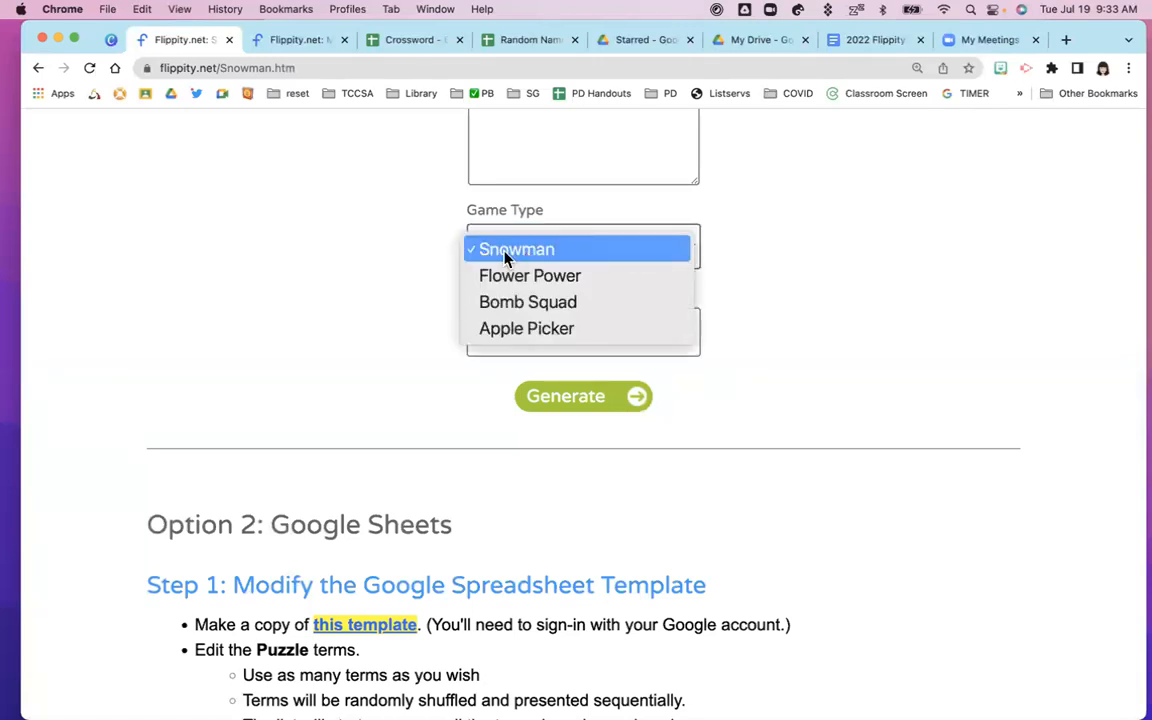
left_click(501, 278)
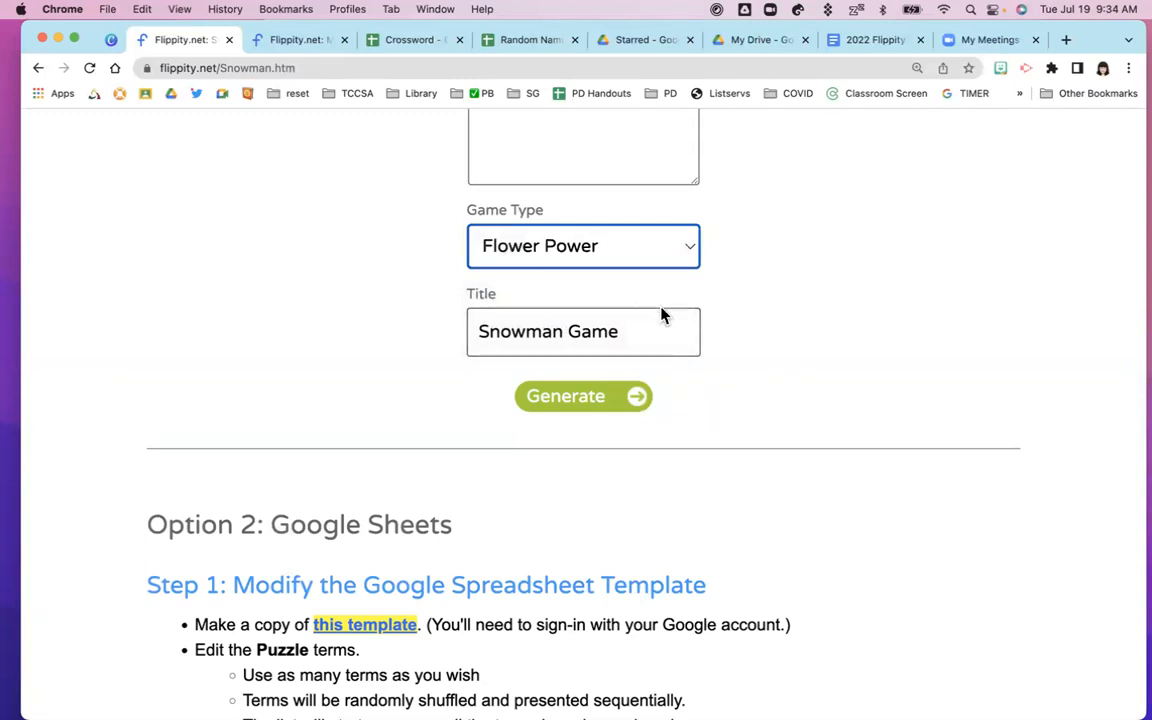
left_click_drag(630, 335, 445, 329)
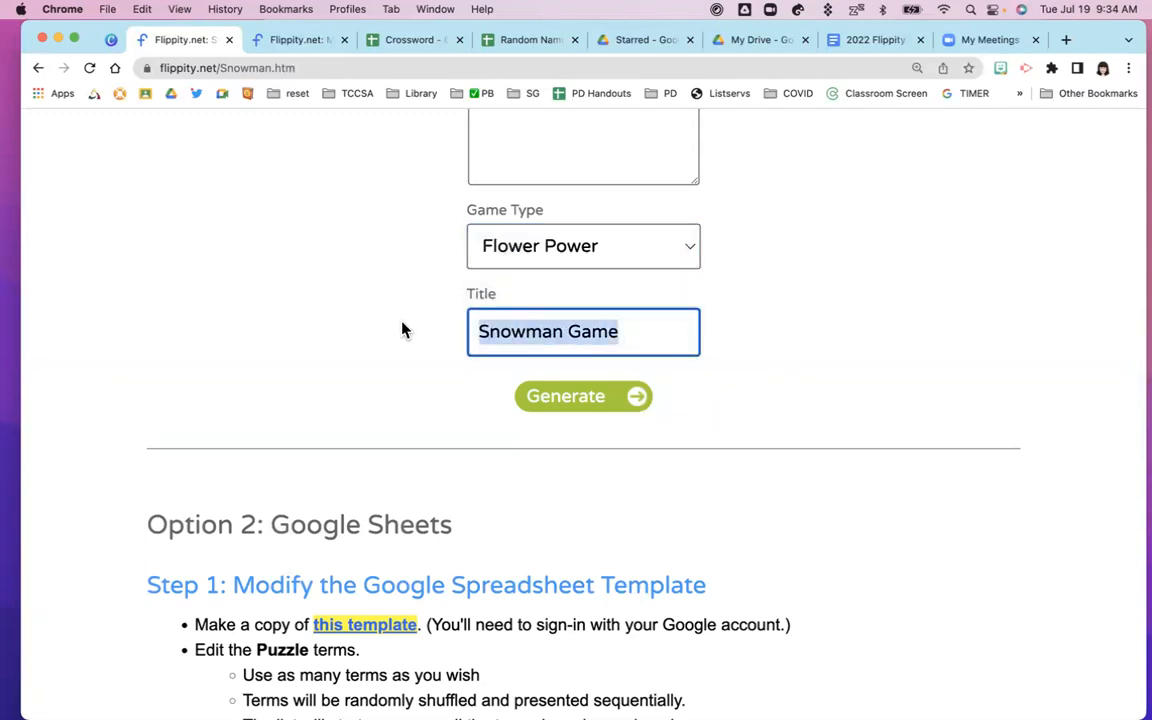
type("Animals")
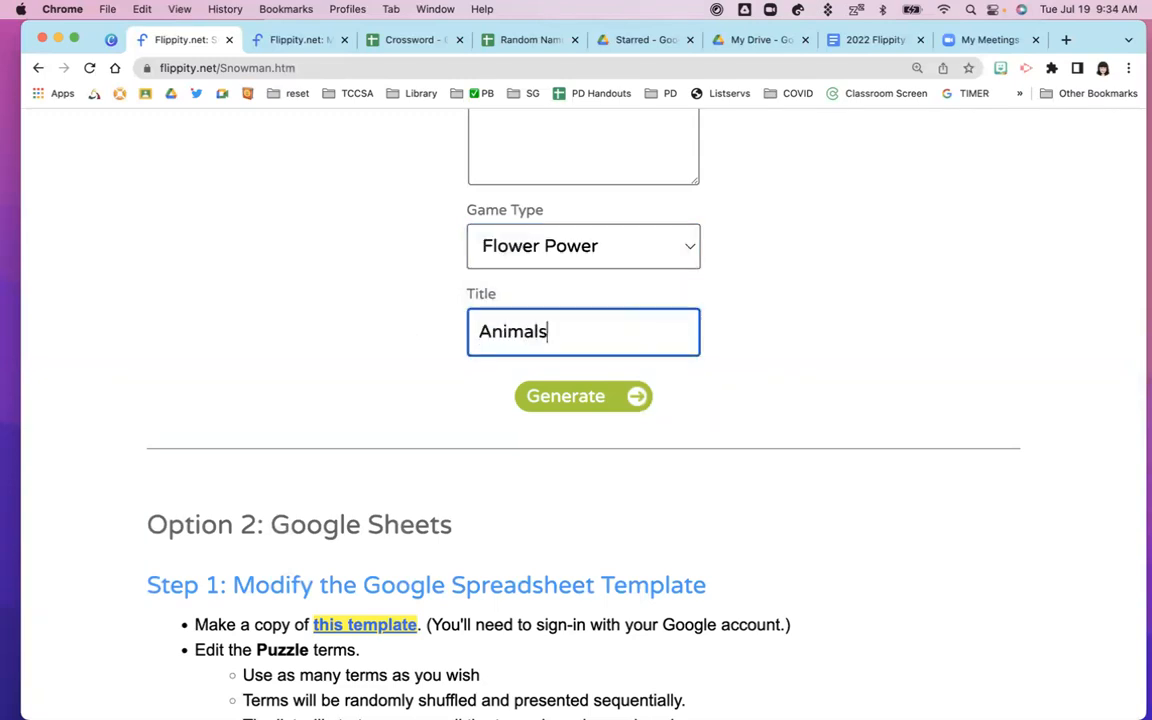
left_click(585, 400)
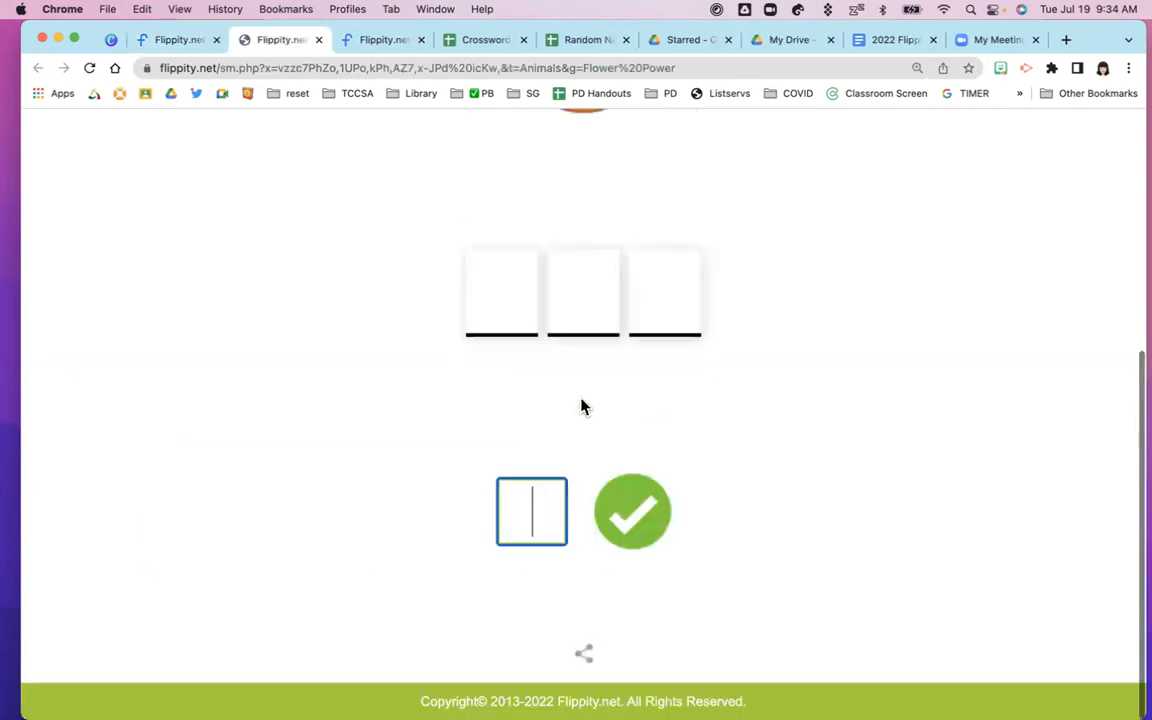
Show the Animals game's sharing options and select its share link, then scroll back to the game
scroll(390, 380, "up", 2)
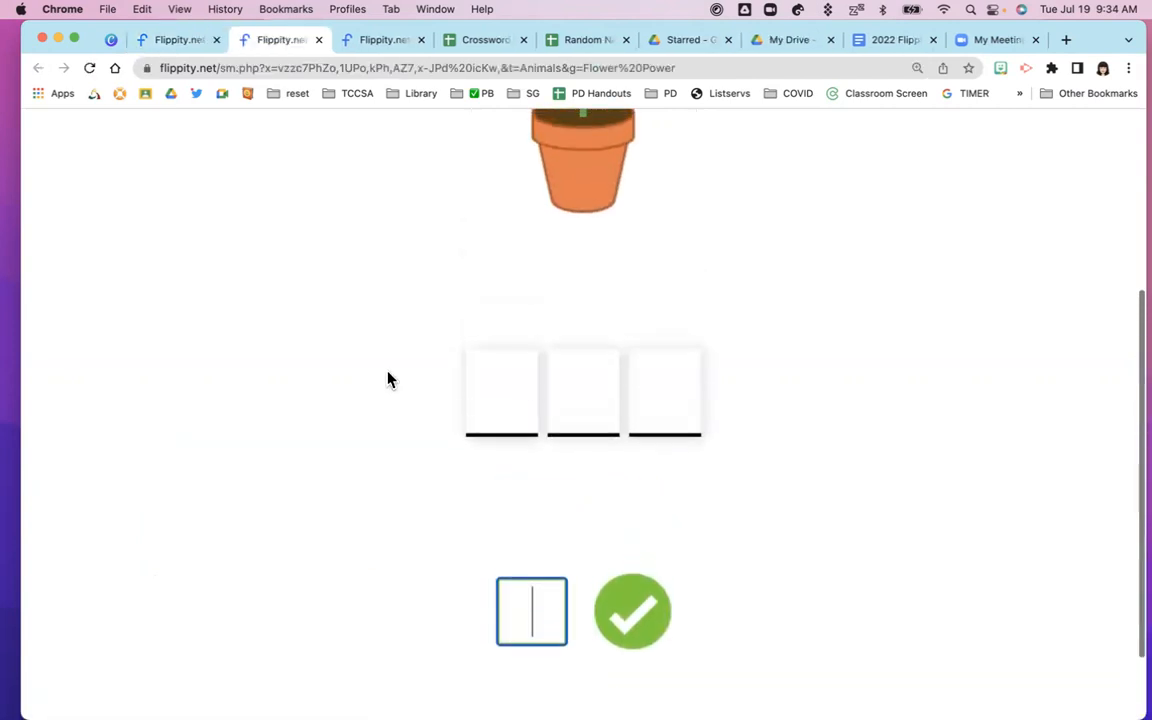
scroll(390, 380, "down", 2)
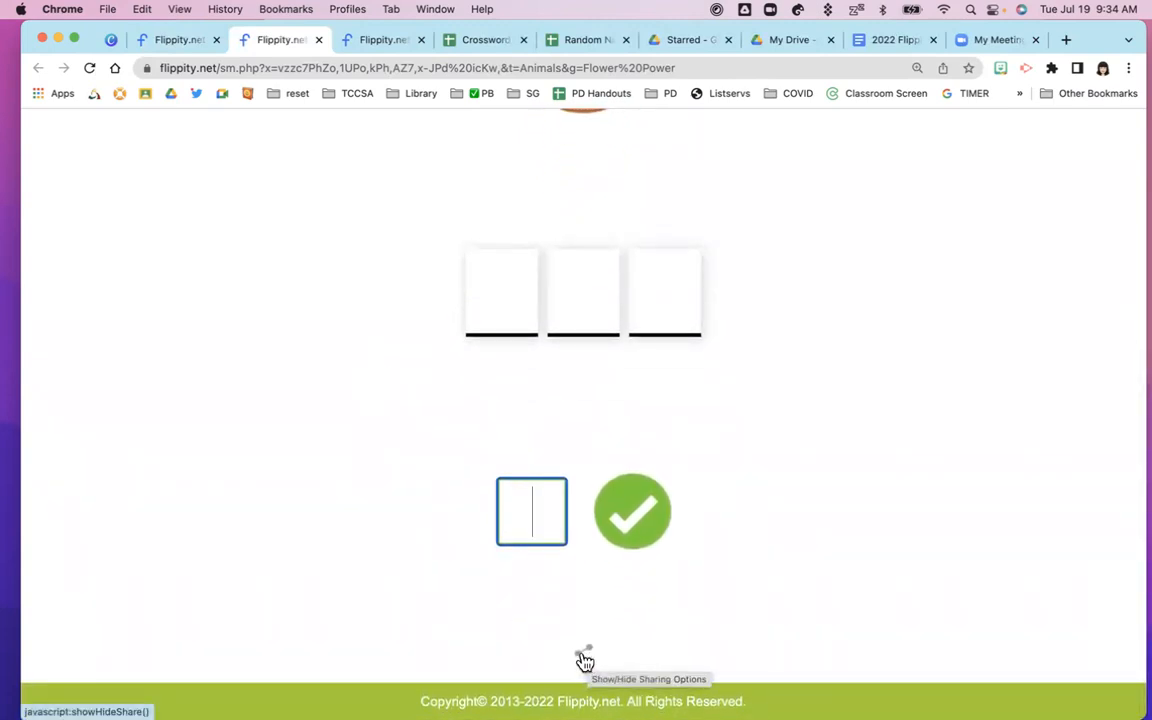
left_click(586, 658)
scroll(463, 627, "down", 2)
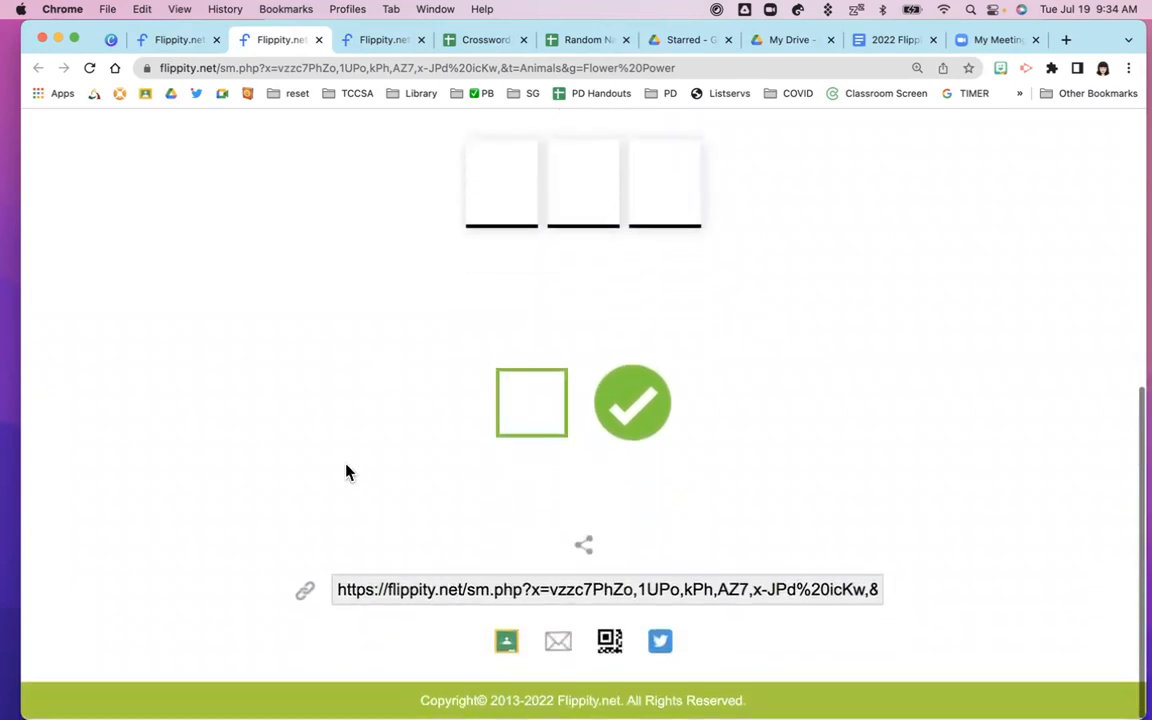
left_click(338, 592)
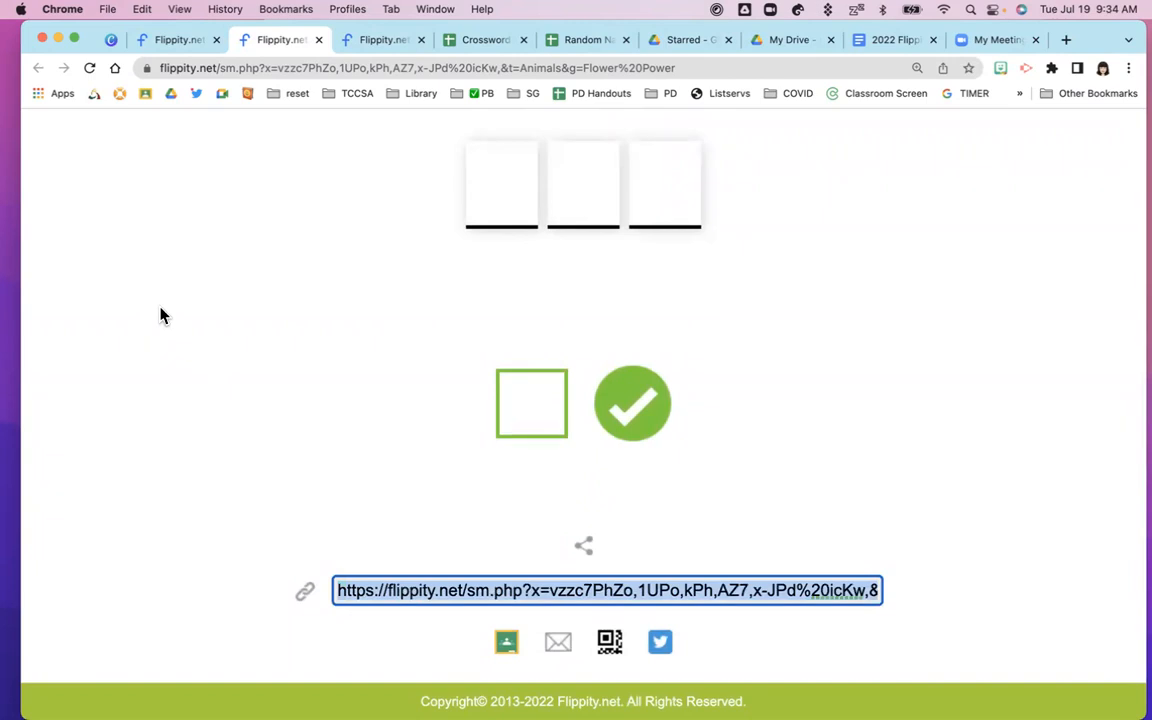
left_click(323, 363)
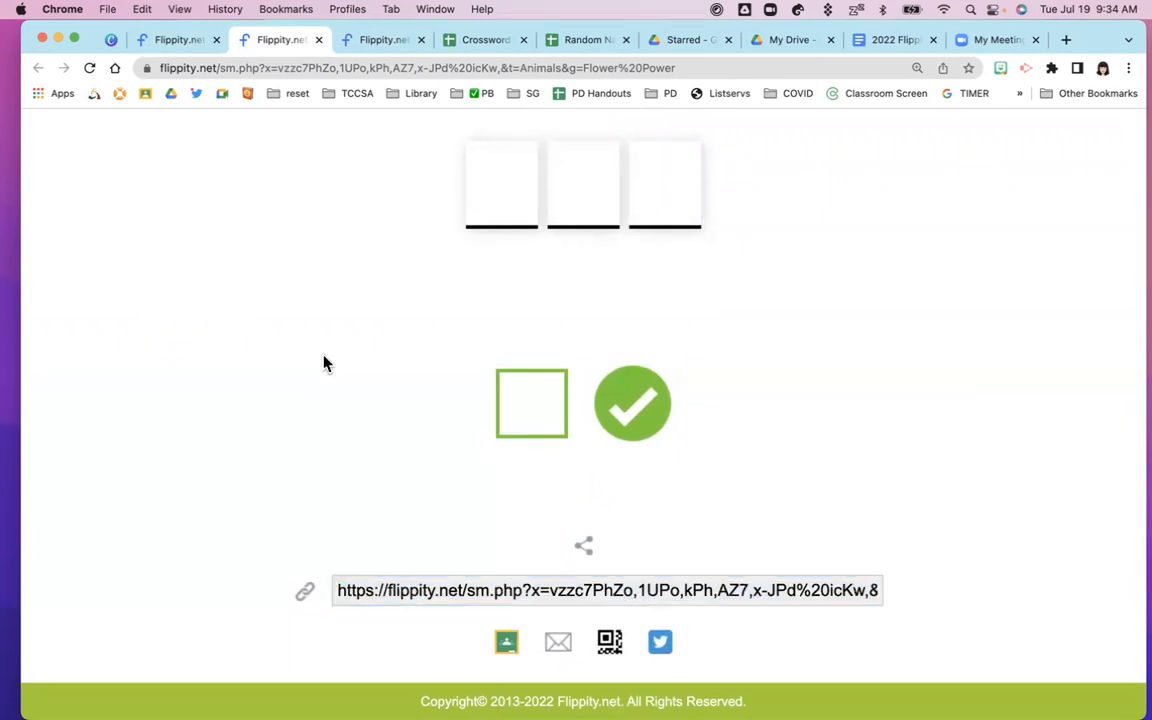
scroll(326, 363, "up", 5)
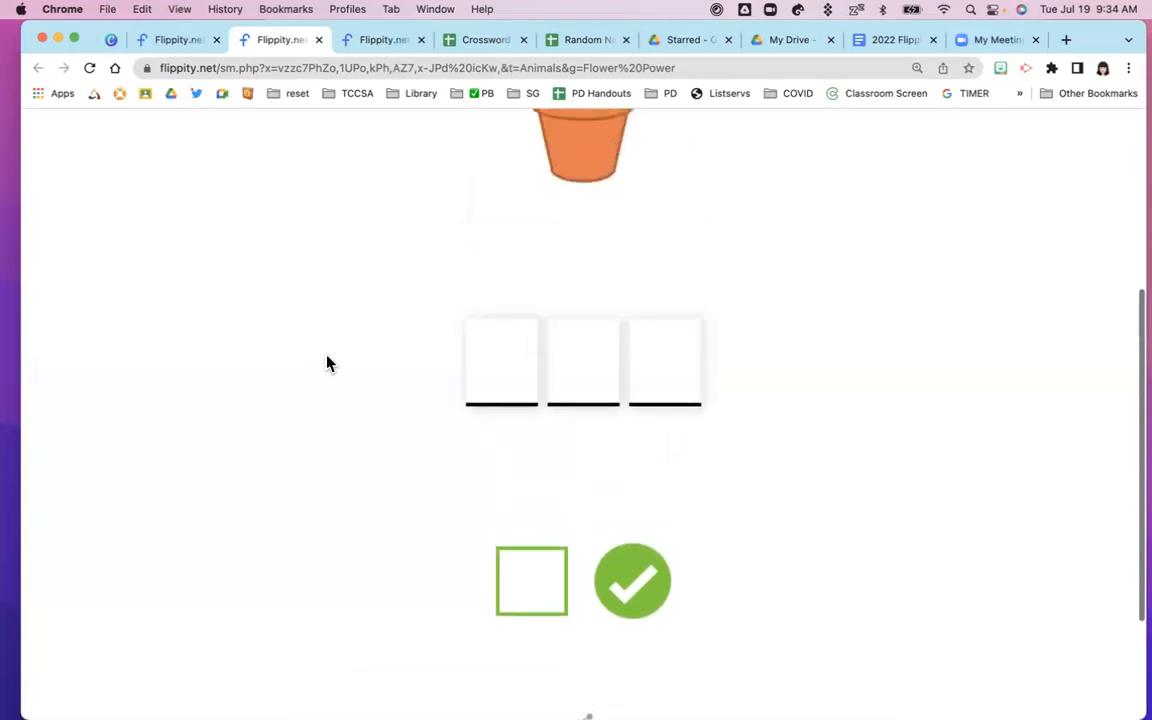
scroll(326, 363, "up", 3)
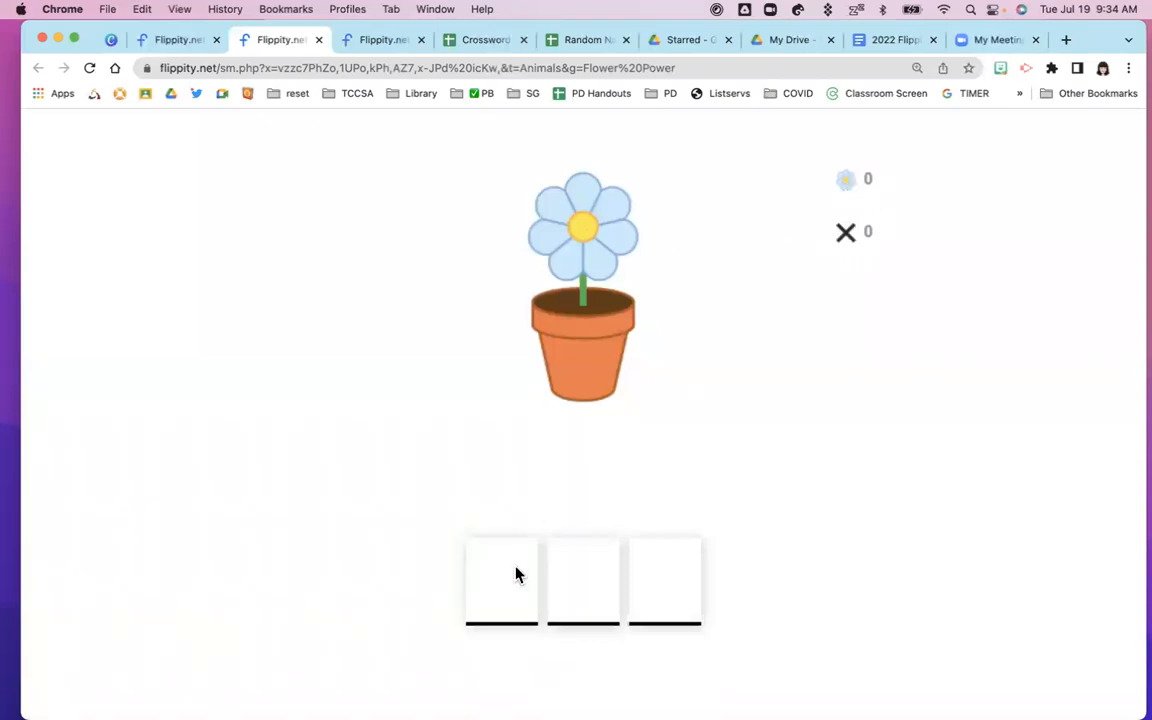
Zoom the page out and make wrong letter guesses, including s and n, in the answer box
scroll(408, 584, "down", 2)
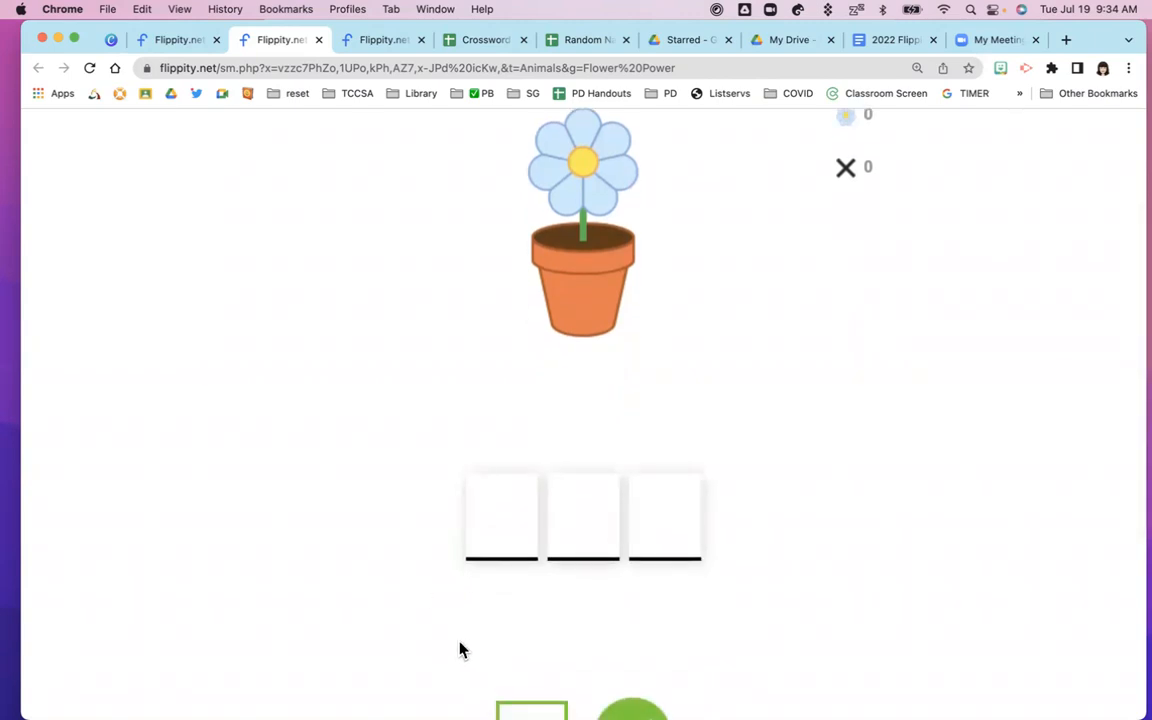
scroll(460, 650, "down", 1)
key("super+minus")
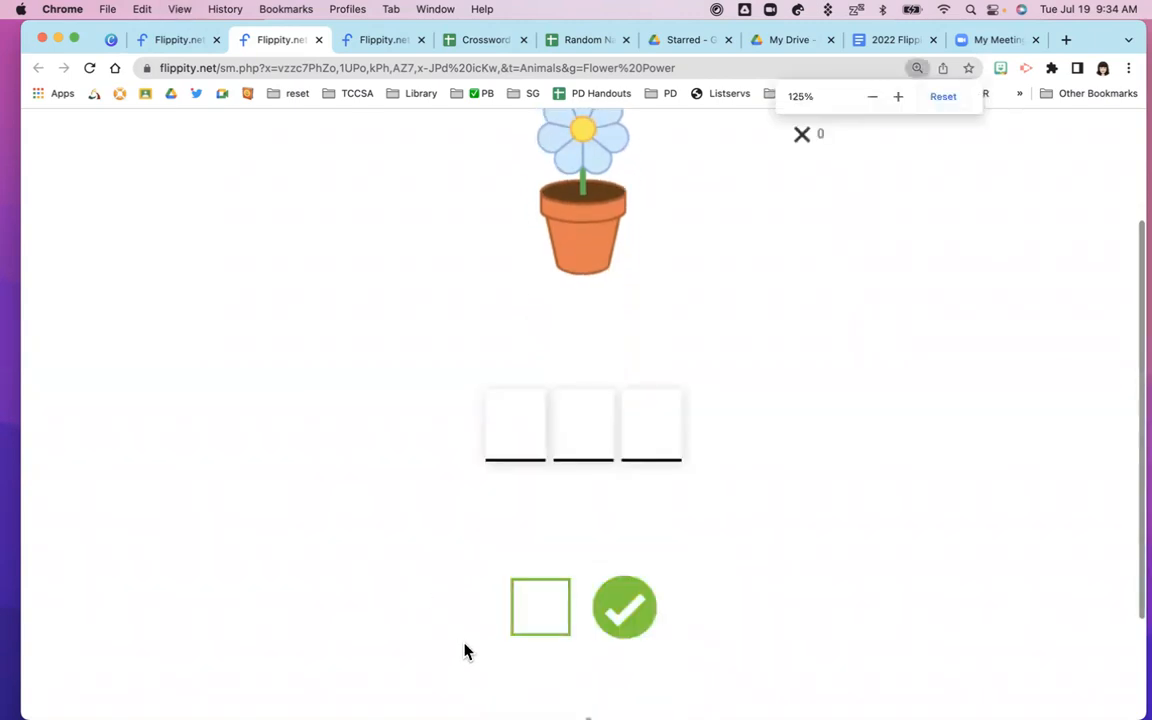
scroll(464, 651, "up", 1)
left_click(538, 668)
type("s")
key("Return")
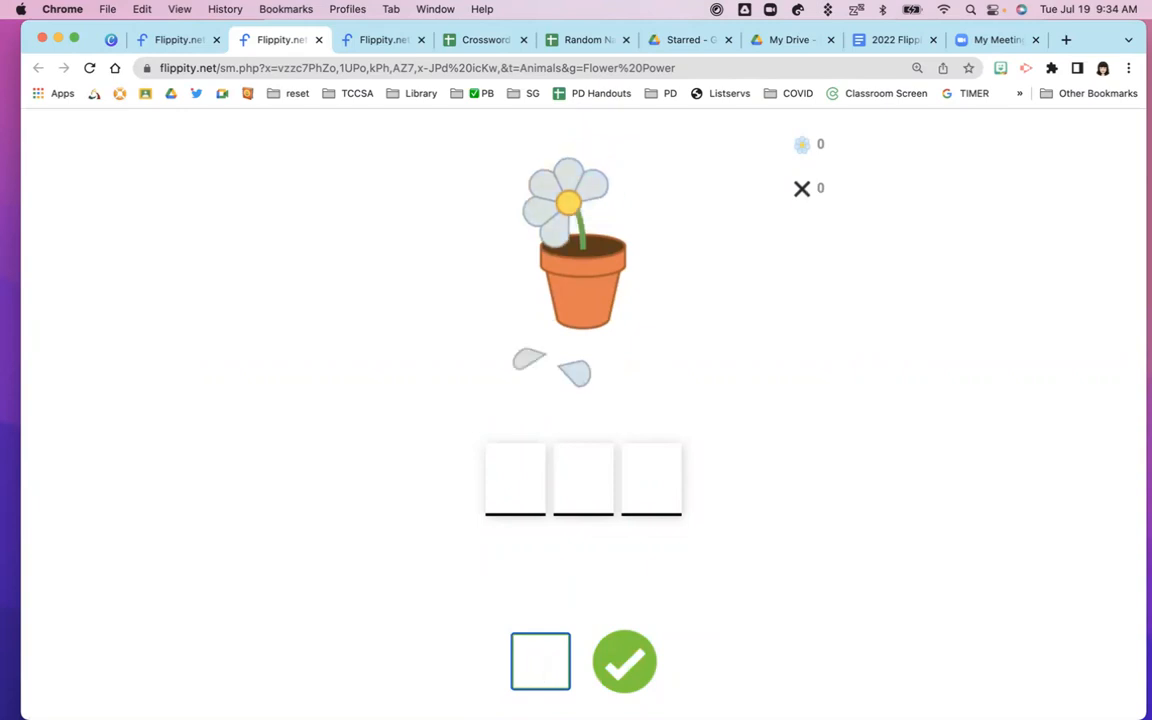
key("Return")
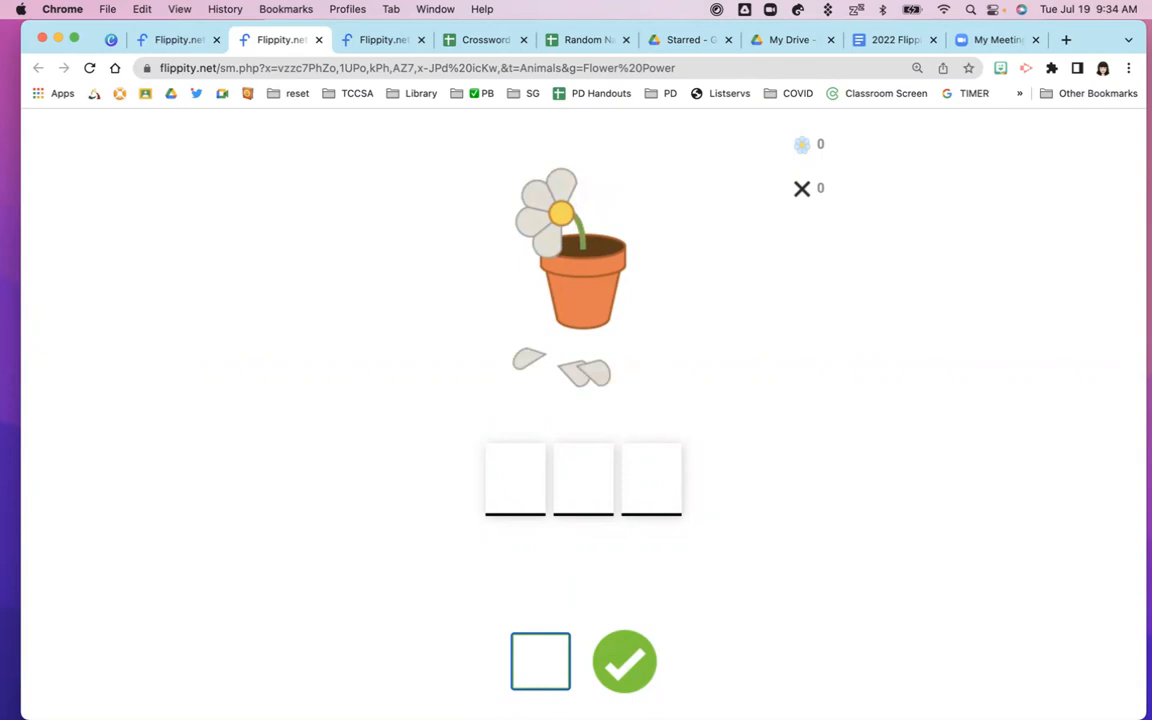
type("n")
key("Return")
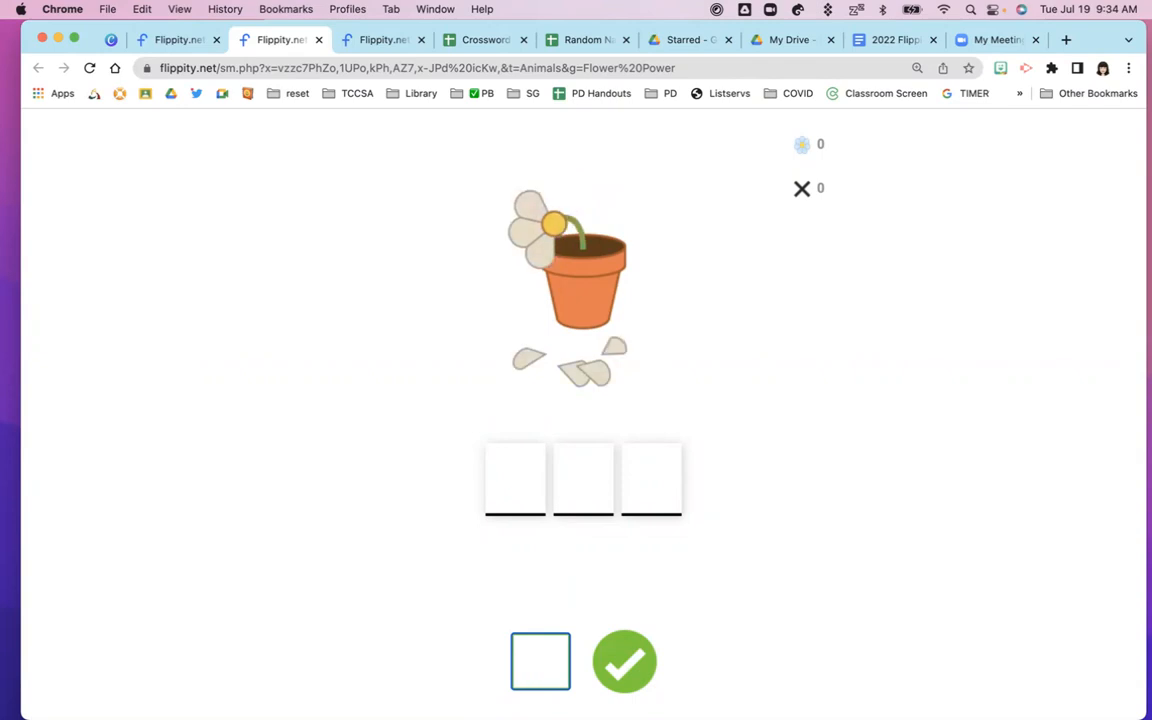
Guess the letters o, d and g to solve the word DOG
type("o")
key("Return")
type("d")
key("Return")
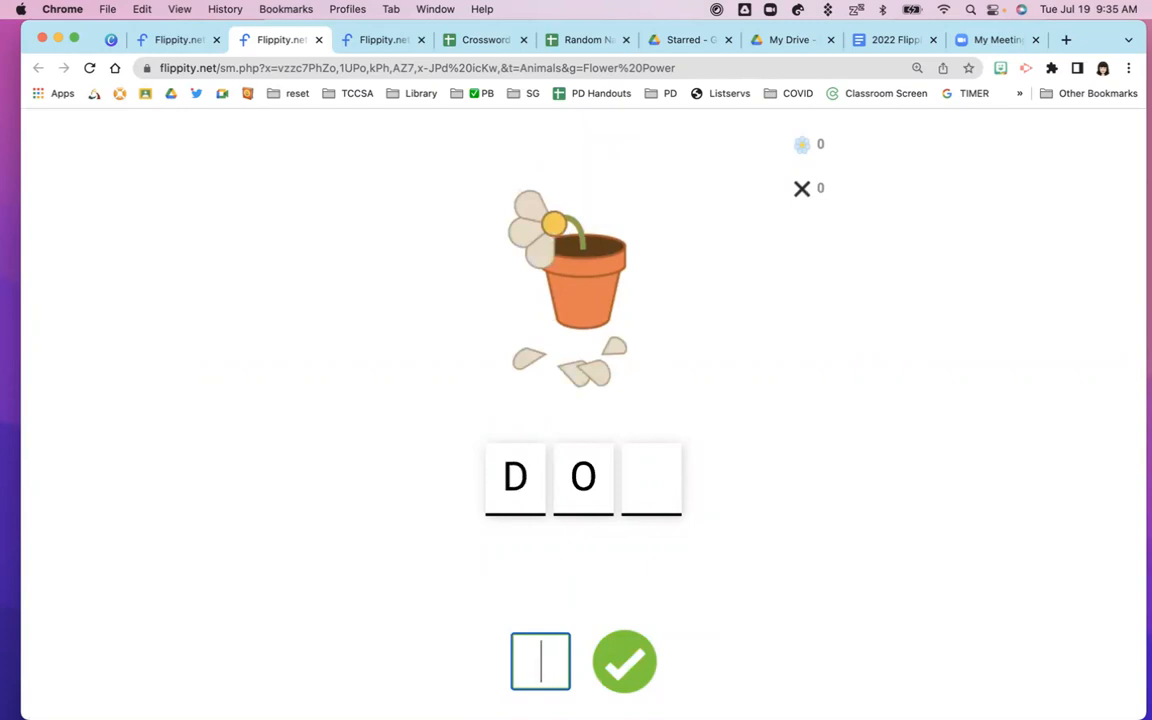
type("g")
key("Return")
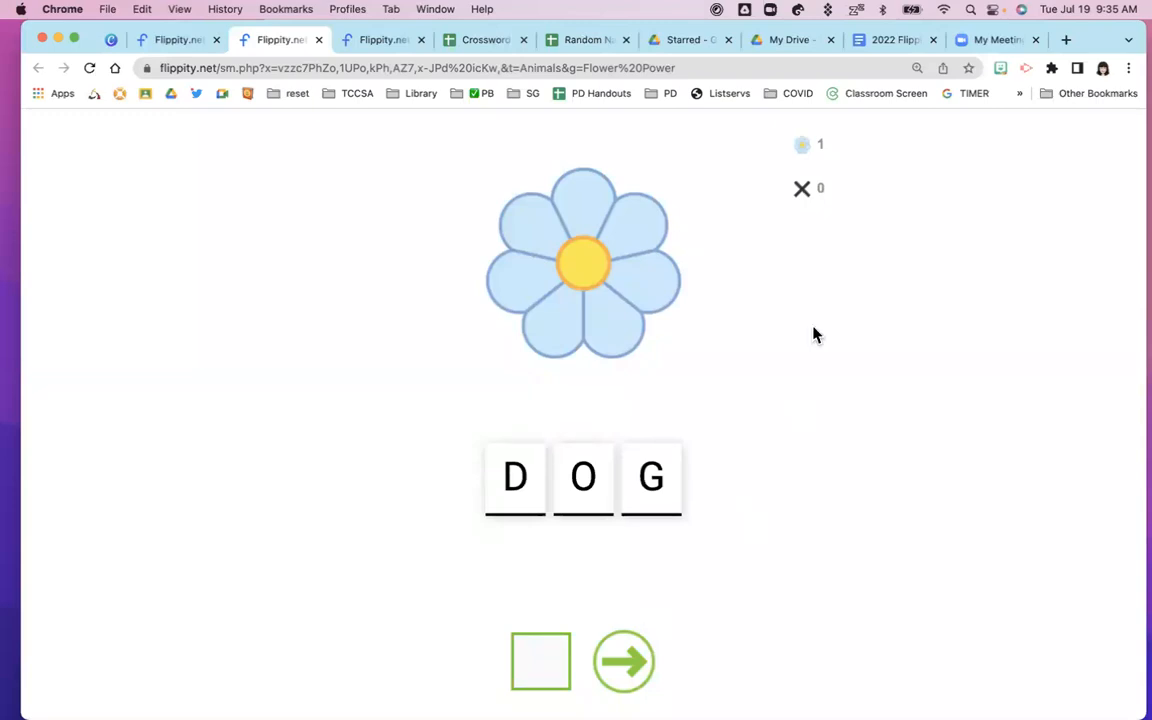
Share the Animals game to Google Classroom, choosing Training Classroom and Create material
scroll(479, 540, "down", 5)
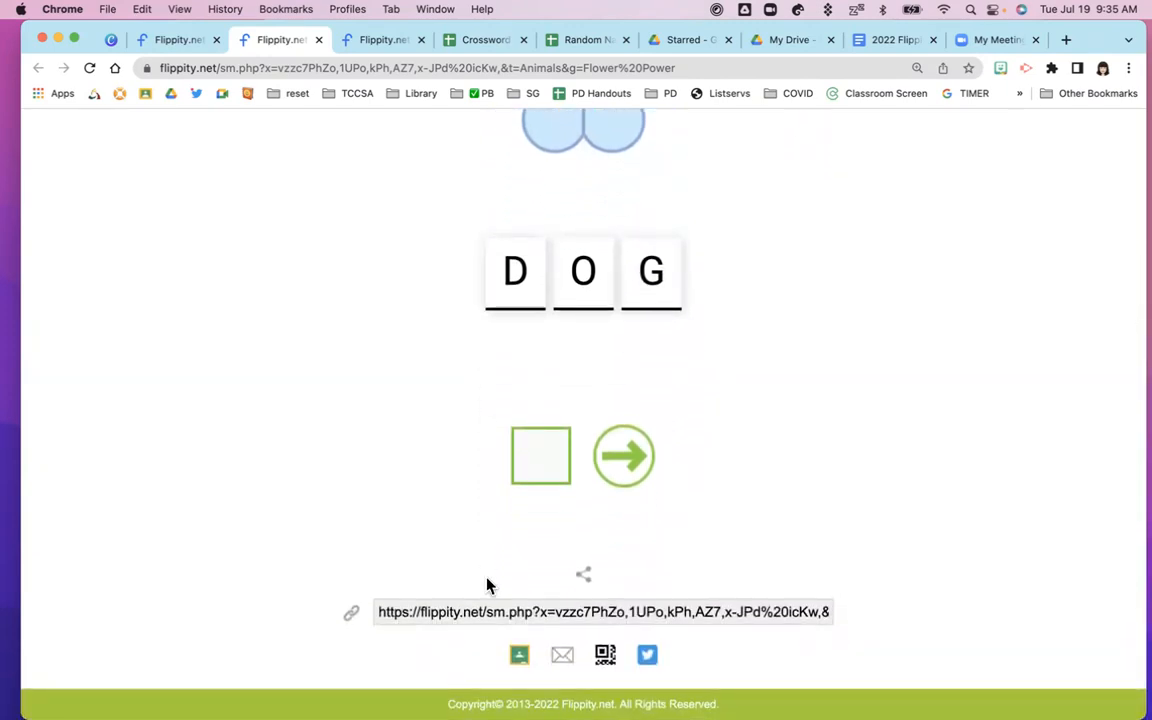
left_click(520, 657)
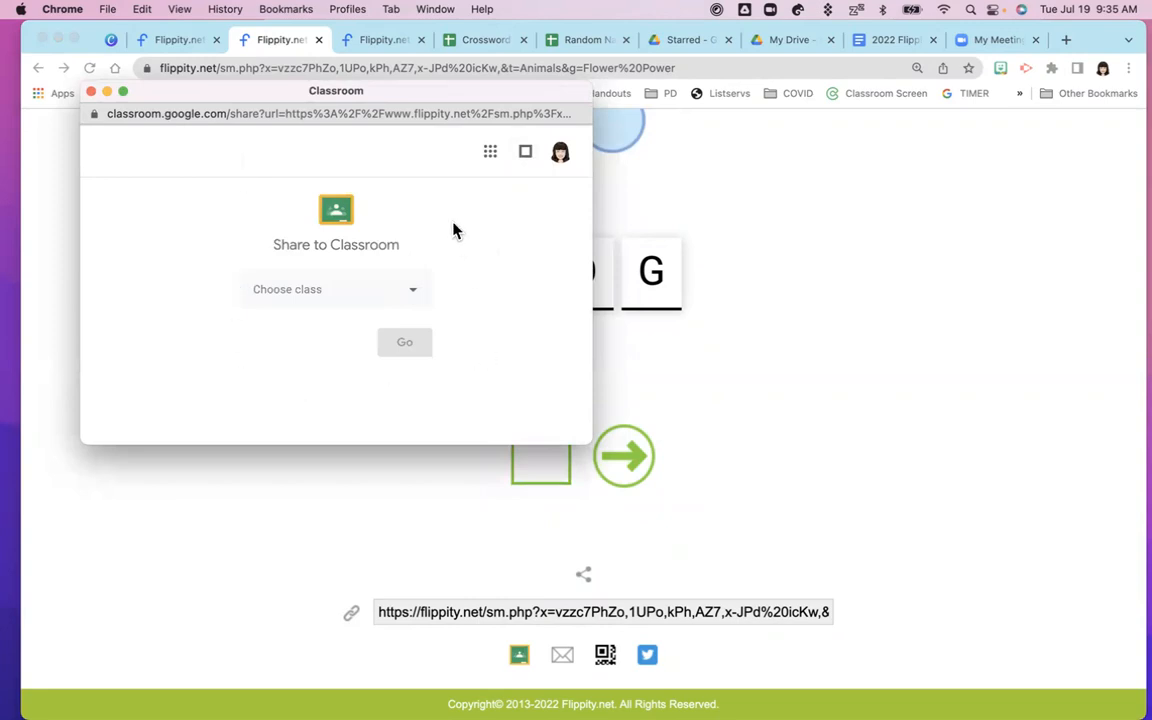
left_click(414, 296)
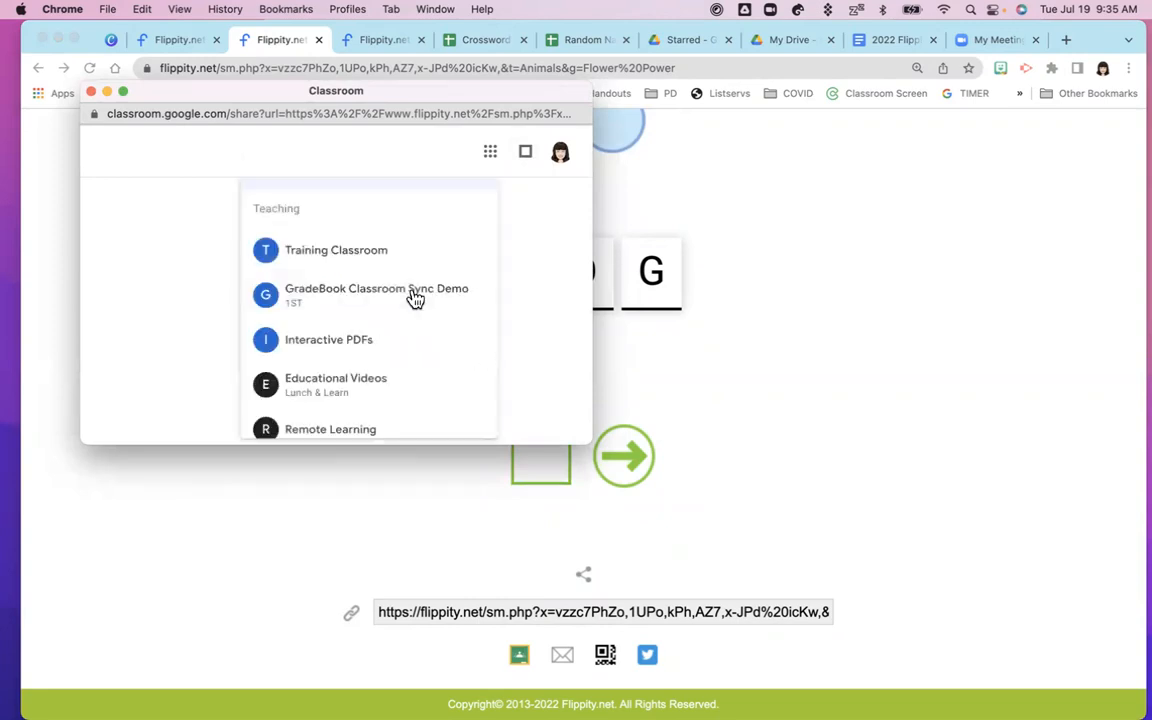
left_click(313, 255)
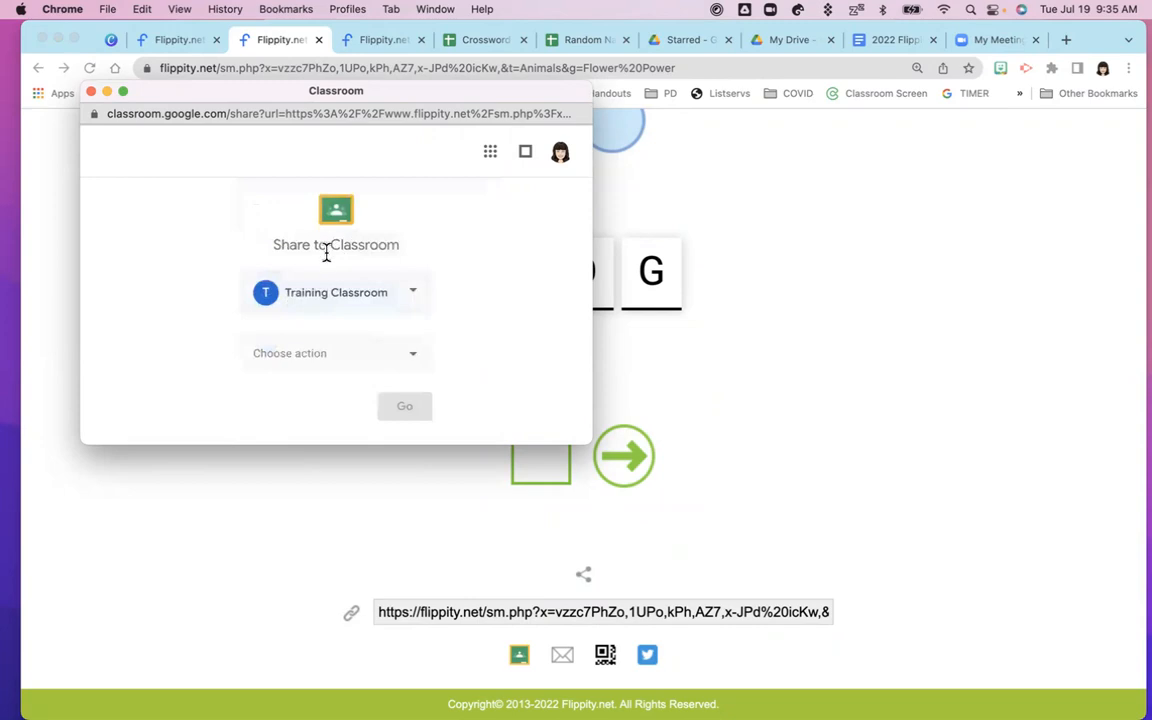
left_click(414, 360)
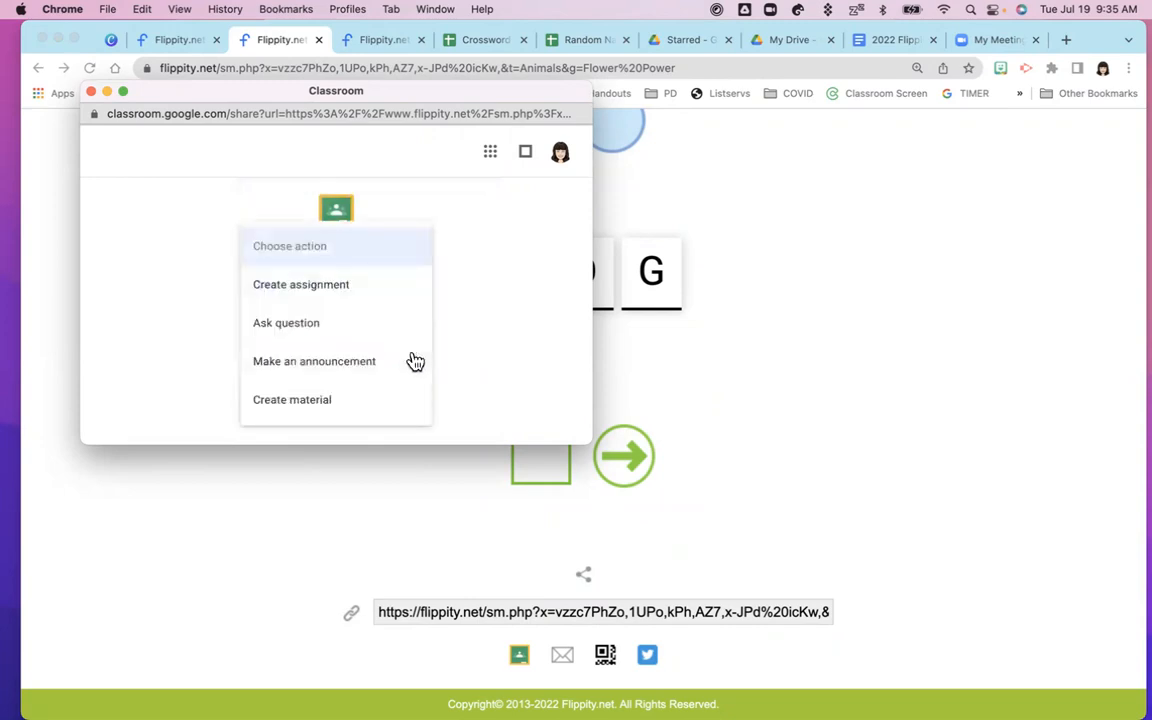
left_click(290, 405)
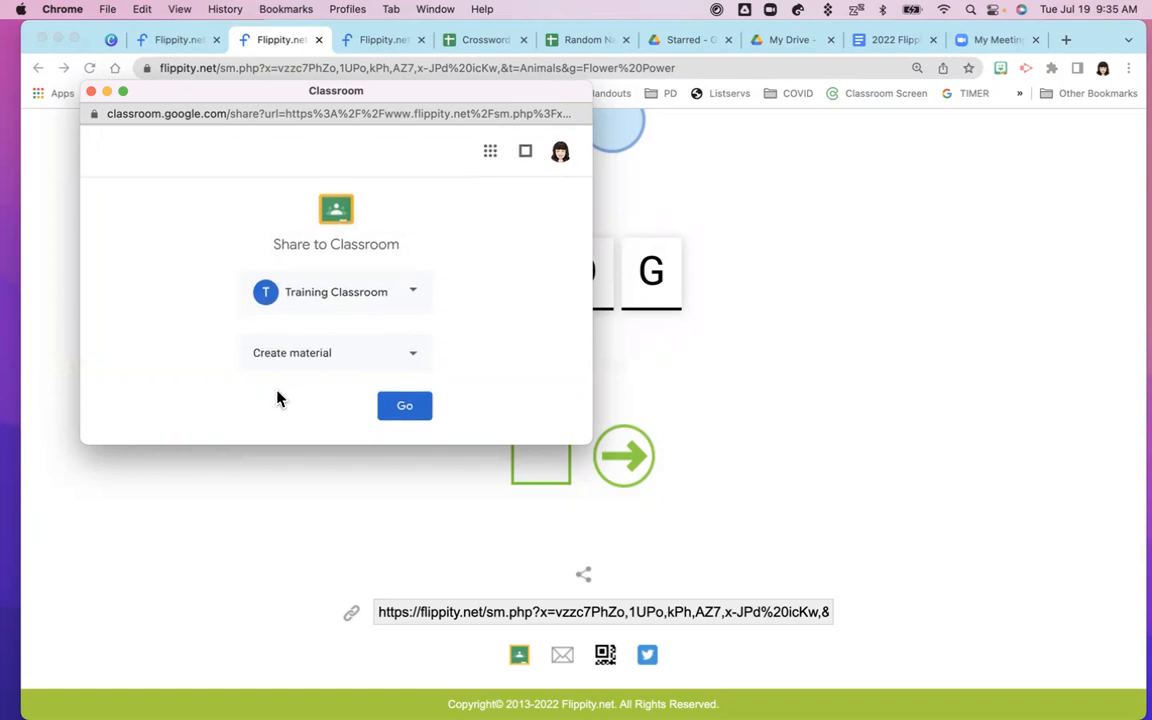
left_click(406, 410)
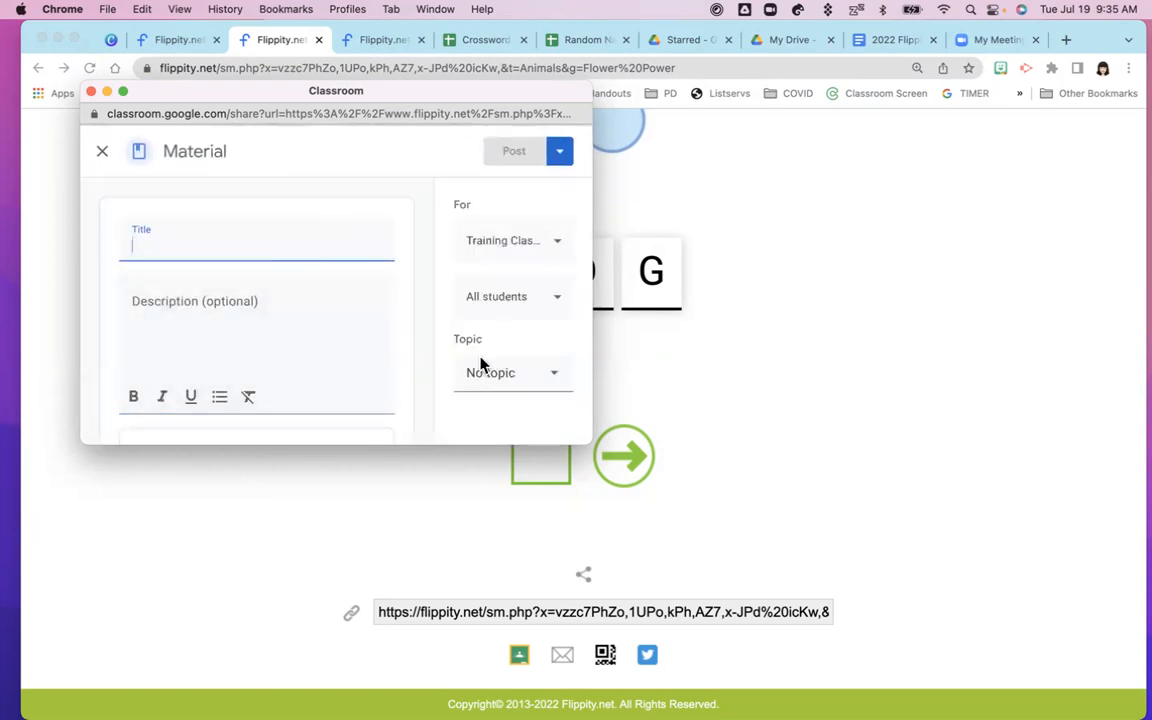
Title the material Animals, add a Flower Hangman game description, post it, and view the class
left_click_drag(590, 443, 688, 567)
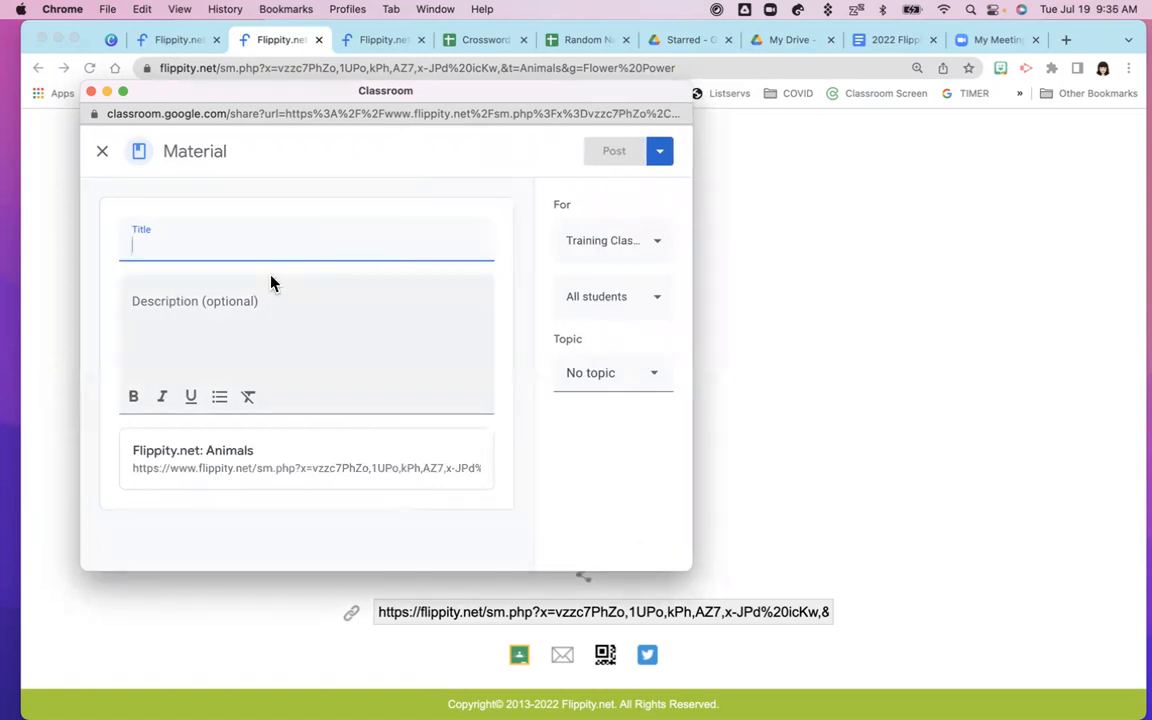
type("Am")
type("imals")
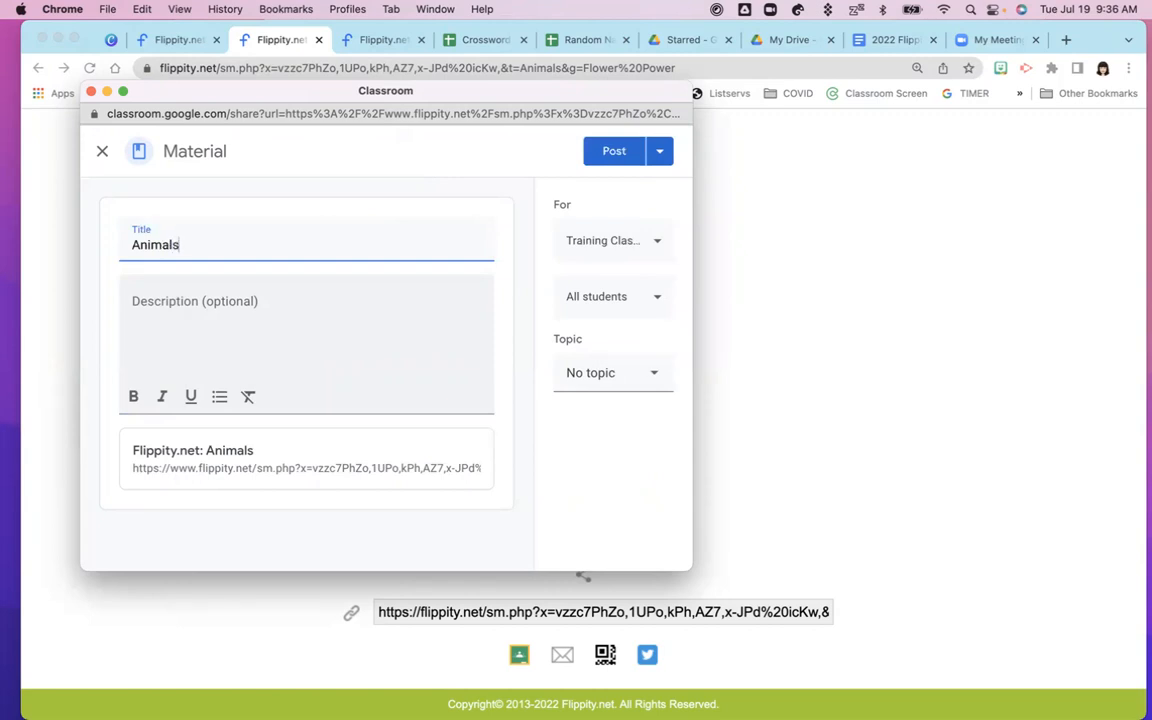
left_click(282, 324)
type("Play this Flower Hangman ")
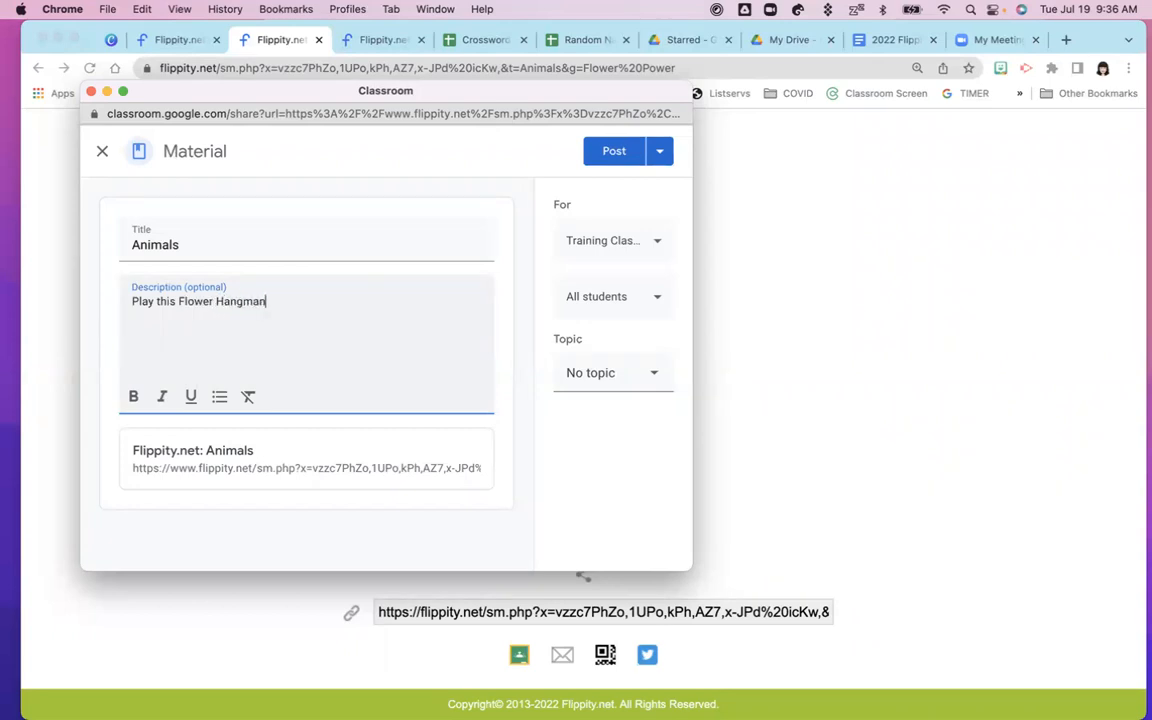
type("game. You have 7 guesses bef")
type("ore ")
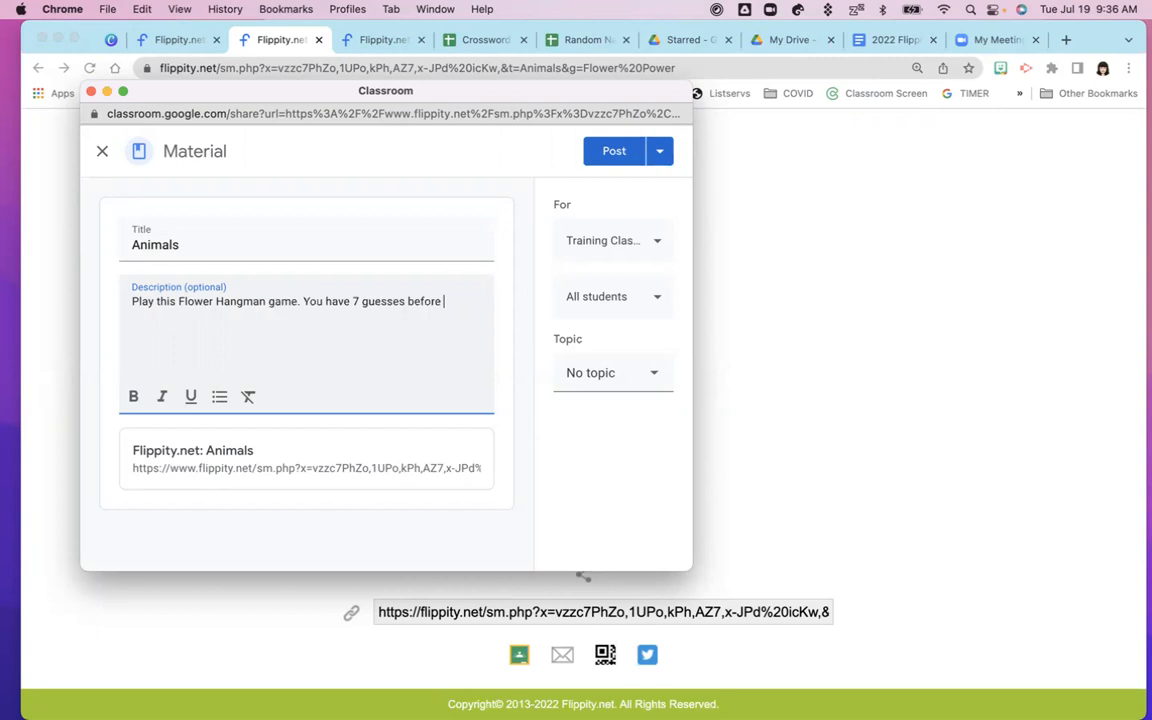
type("the flower dies.")
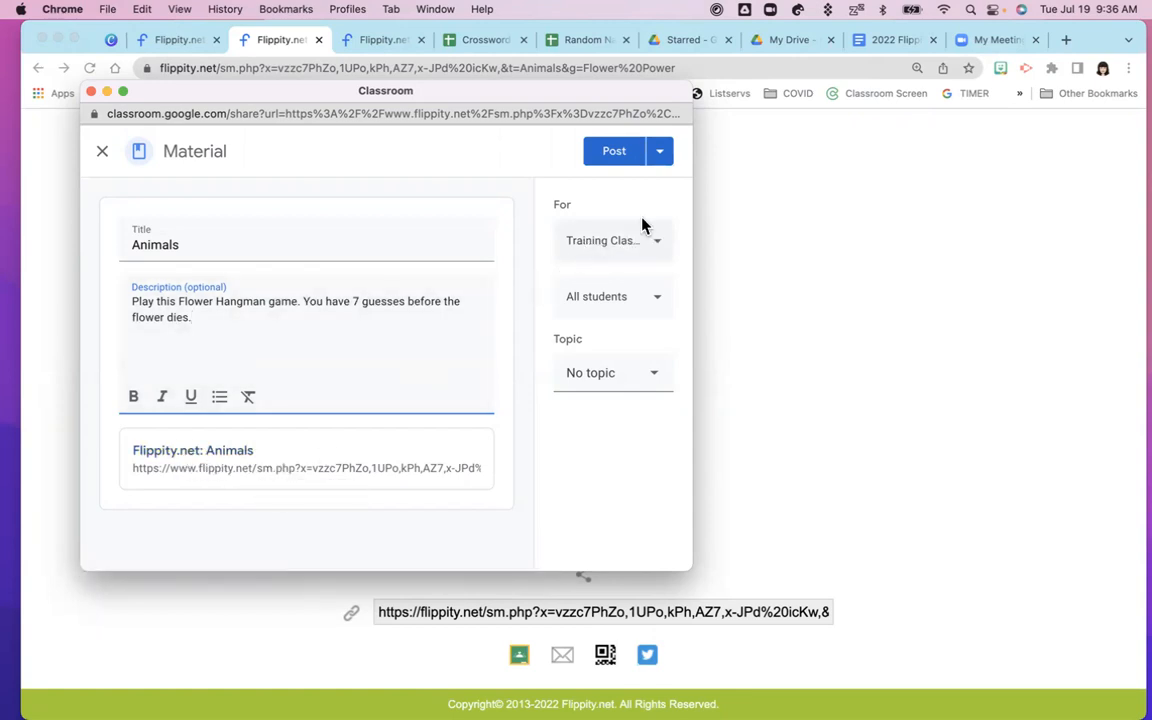
left_click(610, 154)
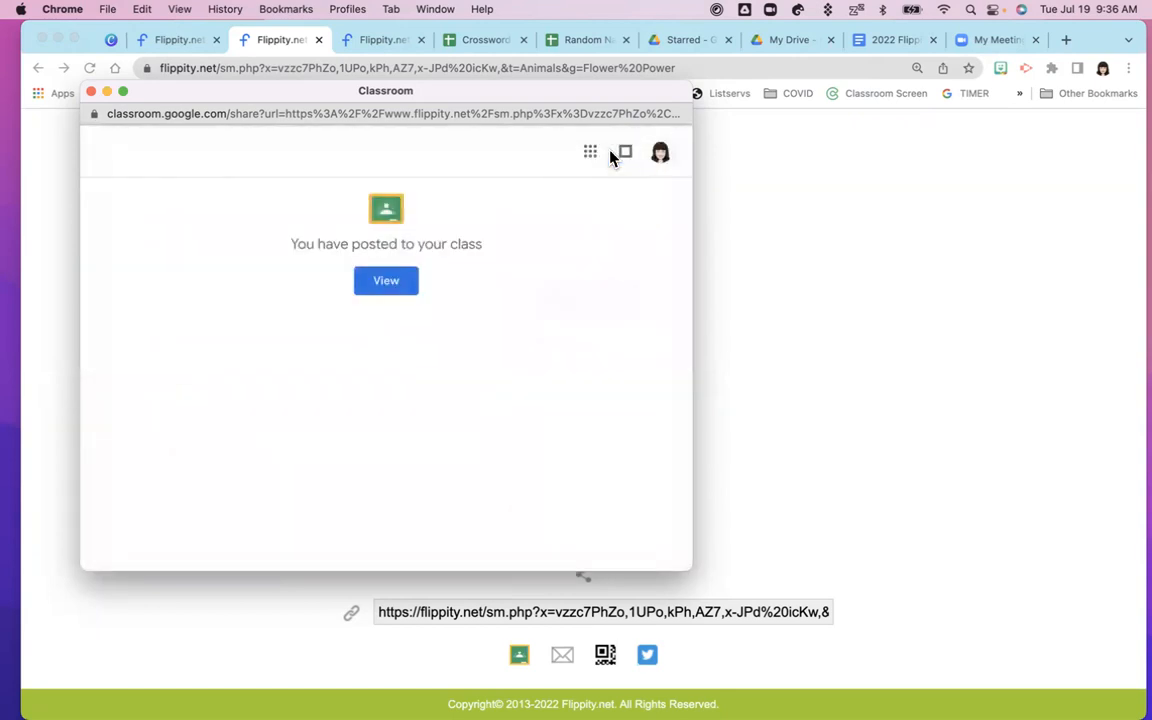
left_click(388, 286)
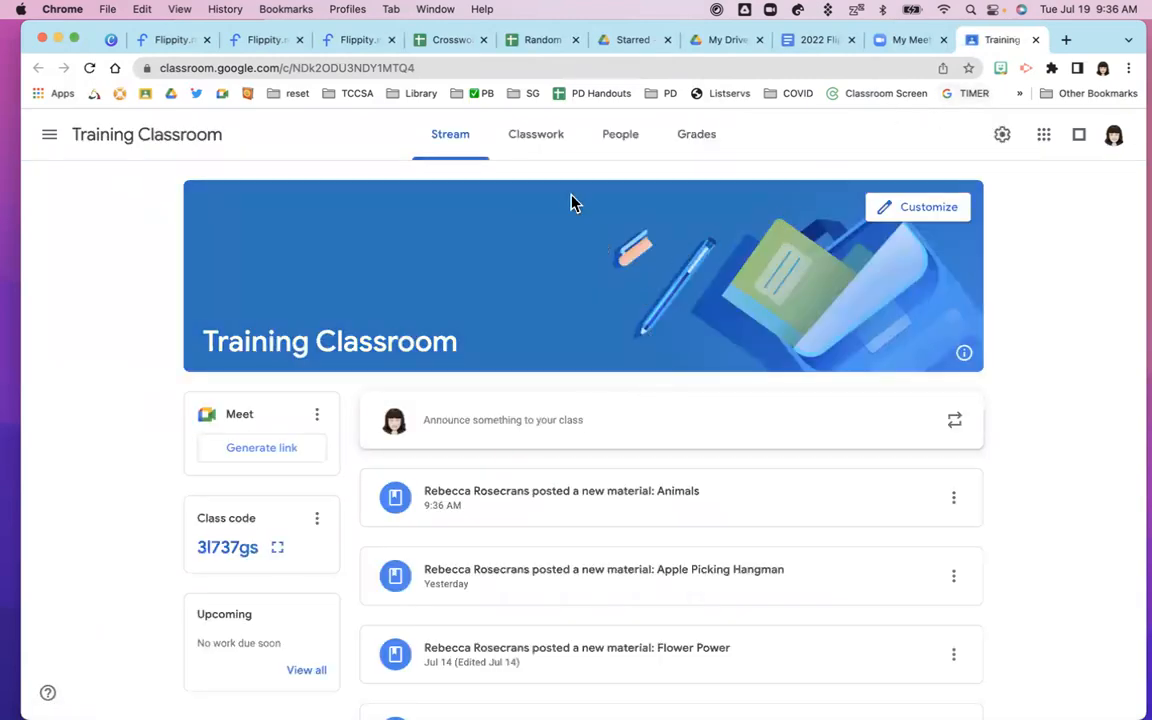
Expand the Animals item on the Classwork page to check its Flippity link, then close the tab
left_click(527, 135)
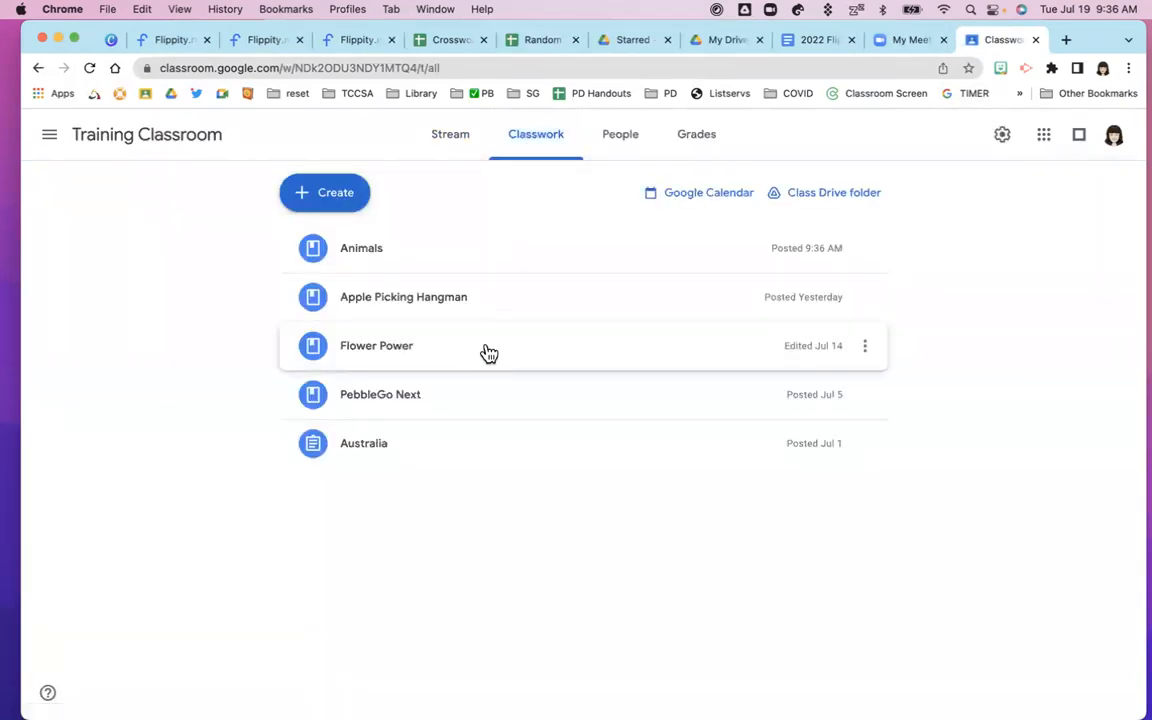
left_click(362, 256)
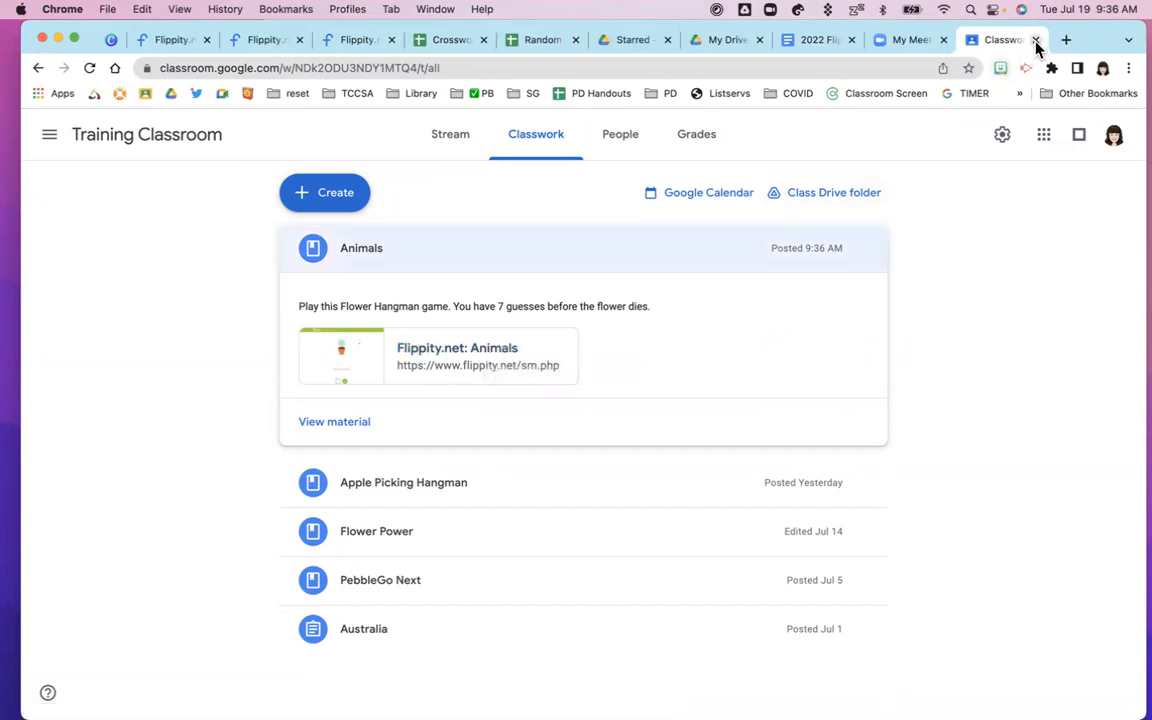
key("super+w")
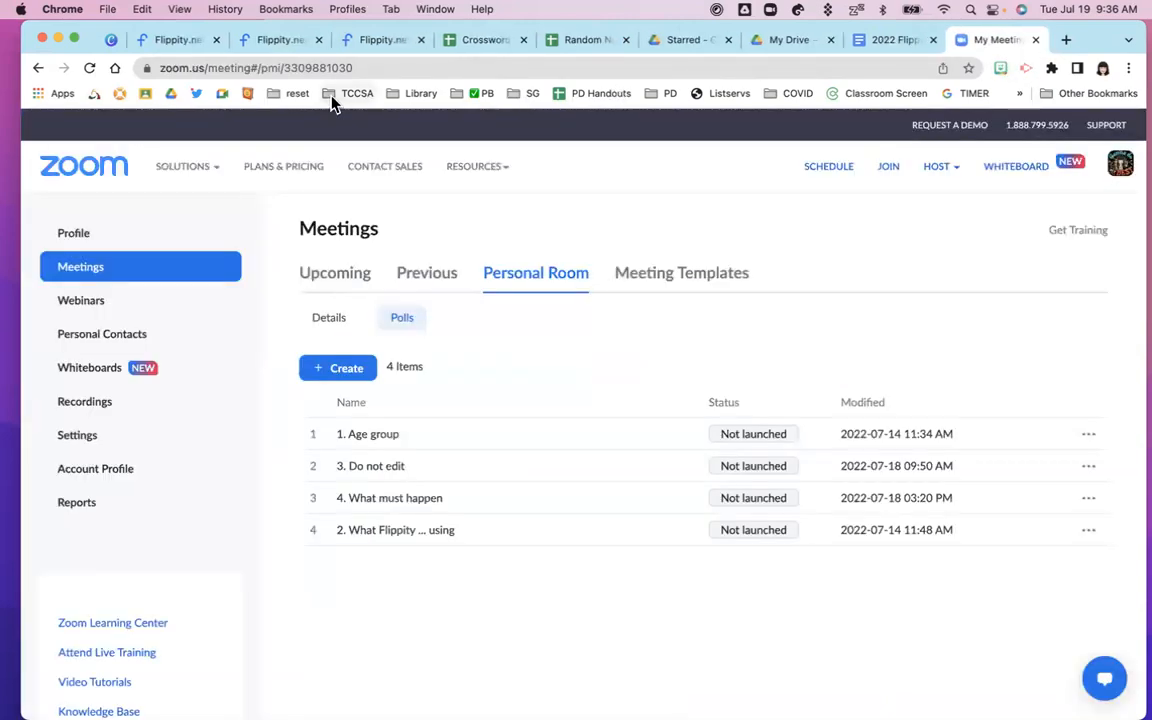
Close the Zoom tab and scroll the Flippity Snowman page to the Option 2: Google Sheets section
left_click(1035, 40)
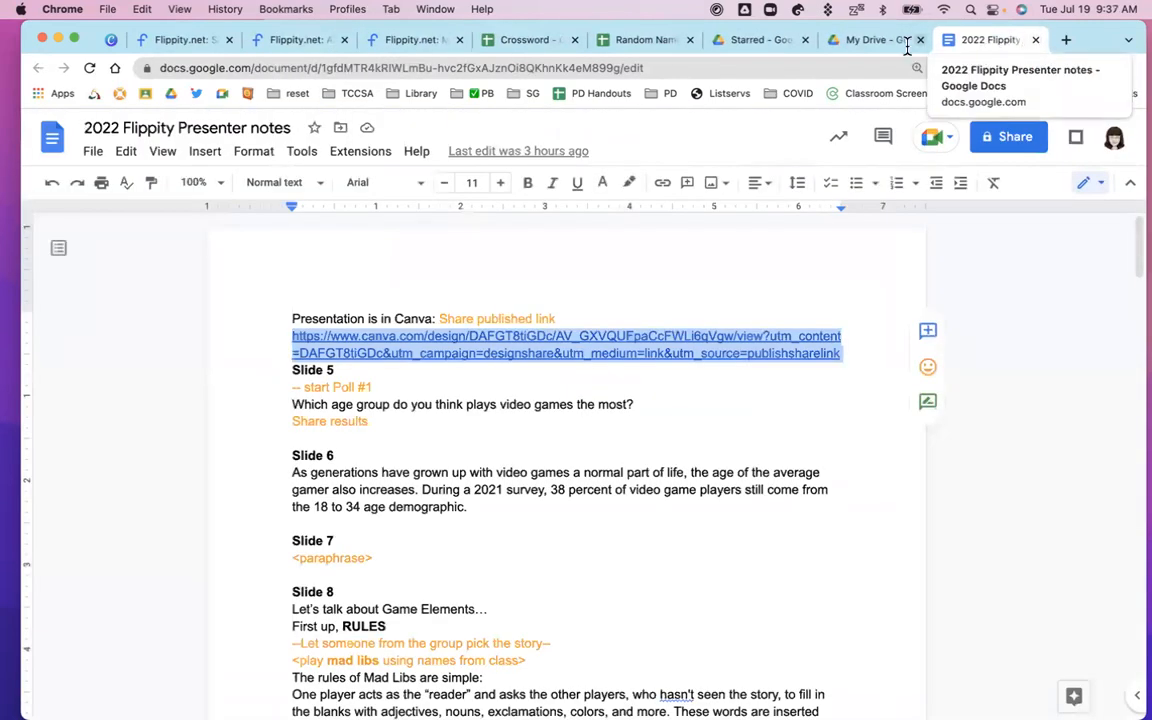
left_click(170, 41)
scroll(421, 244, "up", 3)
scroll(421, 244, "up", 5)
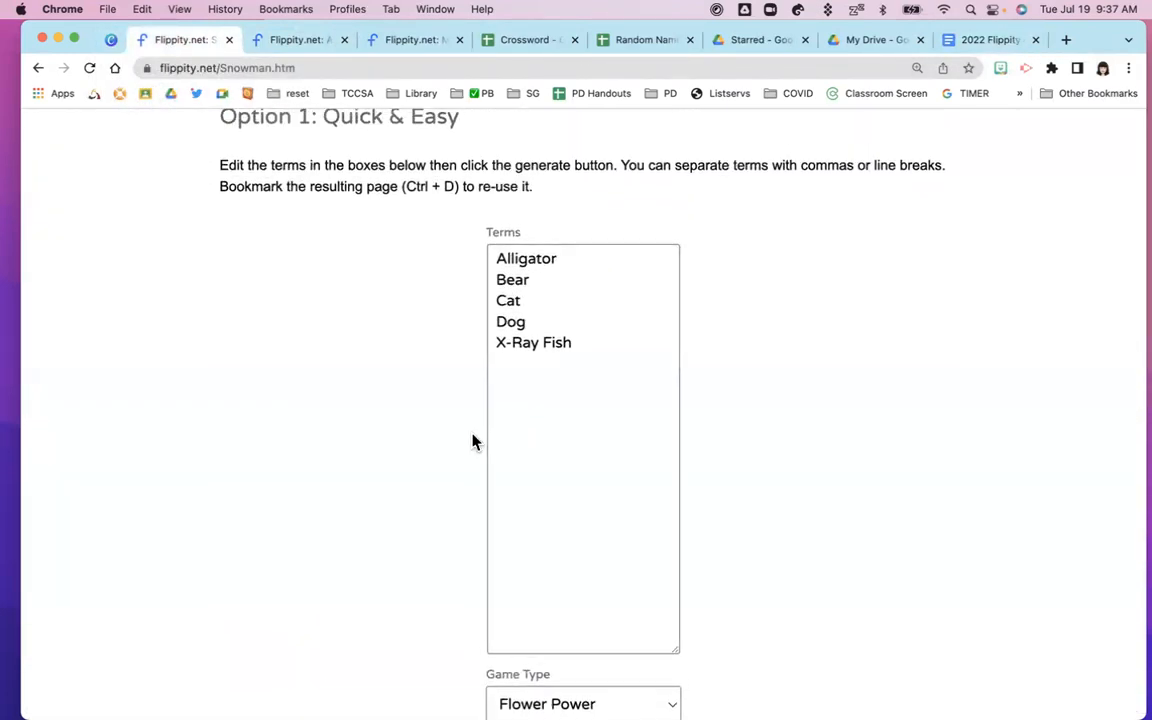
scroll(474, 442, "down", 7)
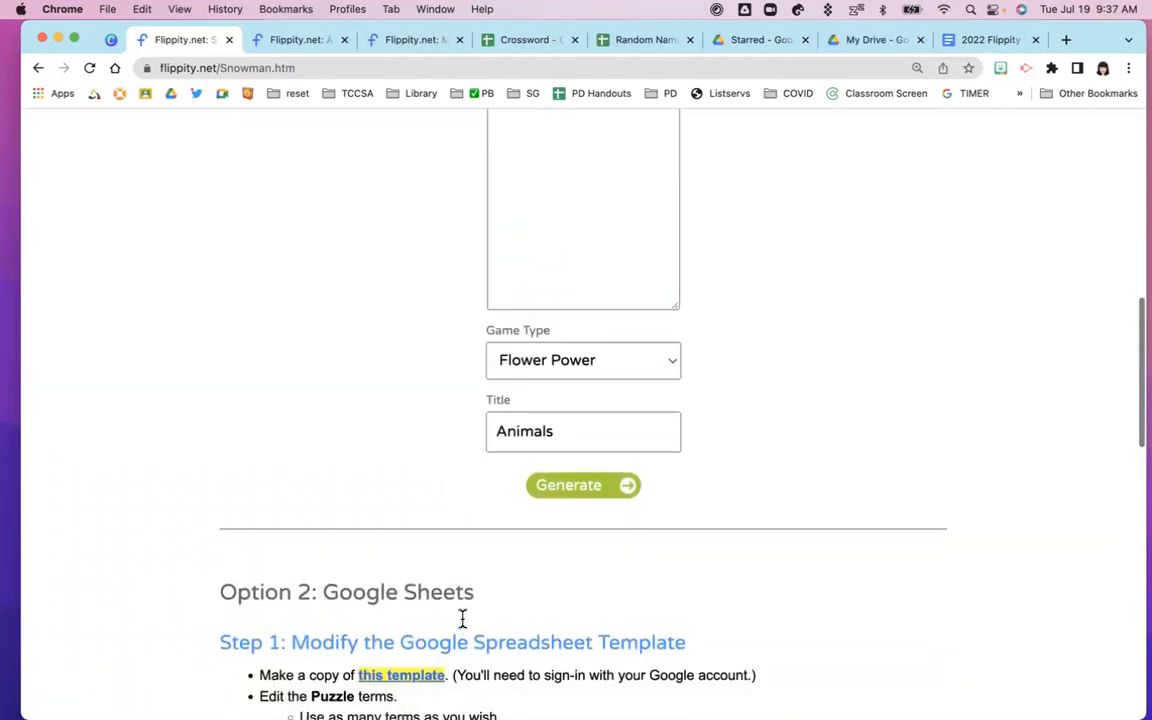
scroll(462, 619, "down", 1)
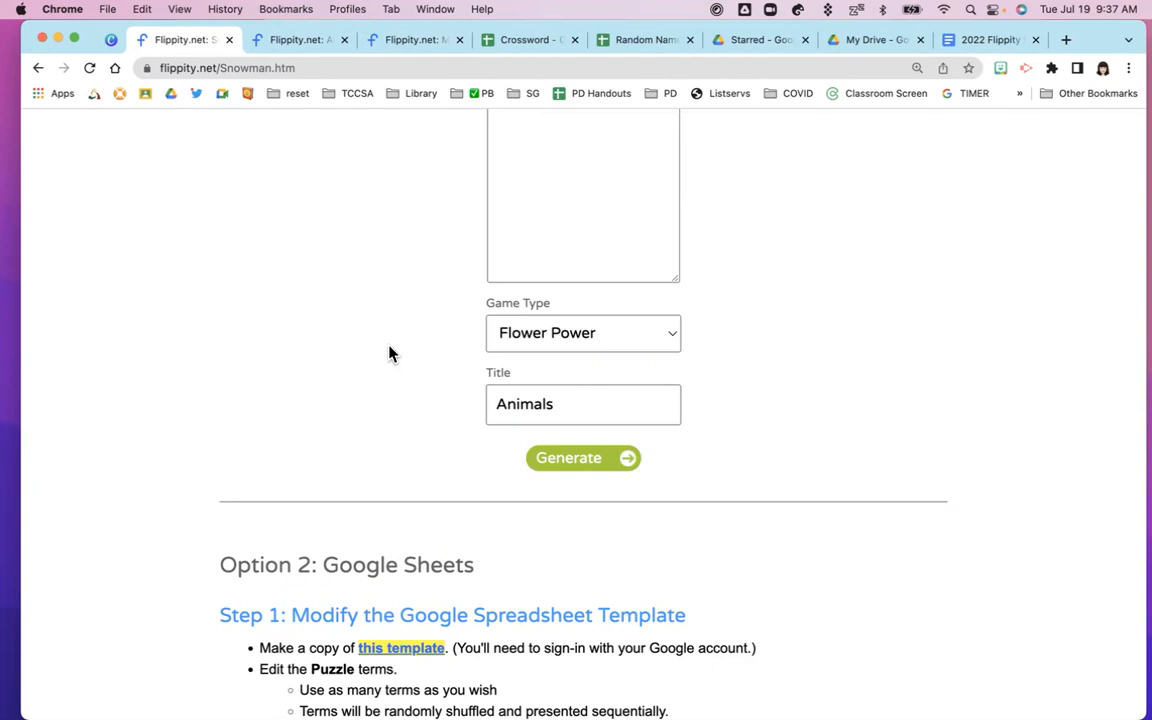
scroll(390, 354, "up", 5)
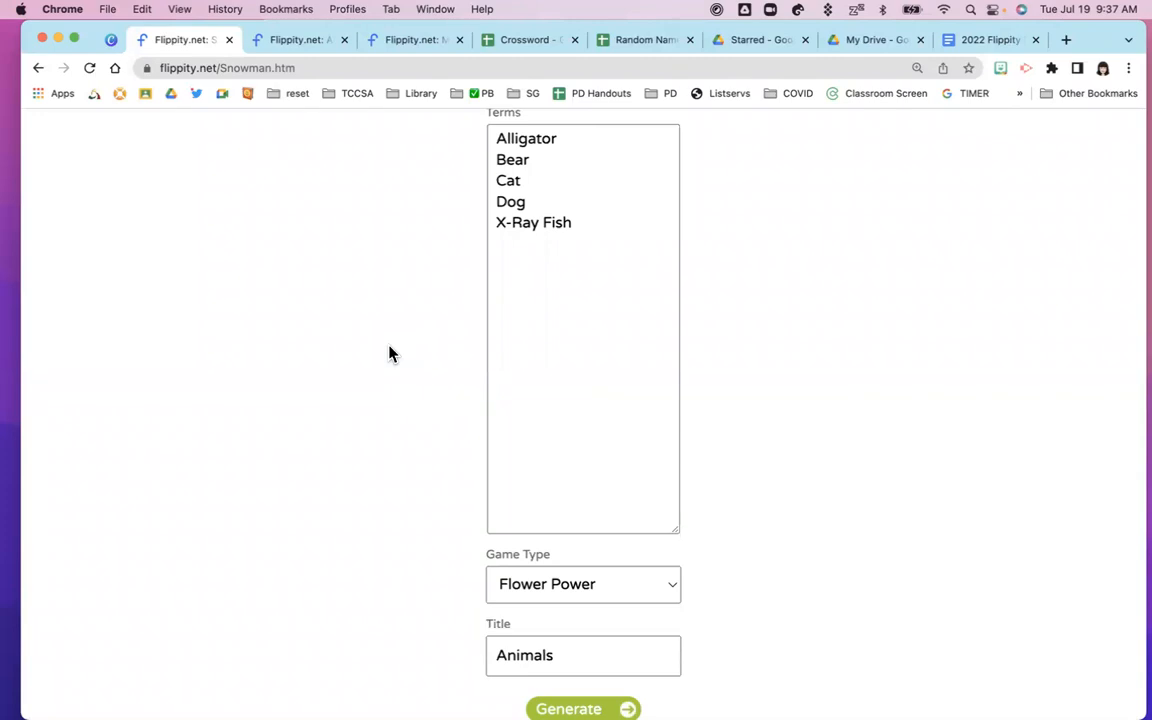
scroll(390, 354, "down", 1)
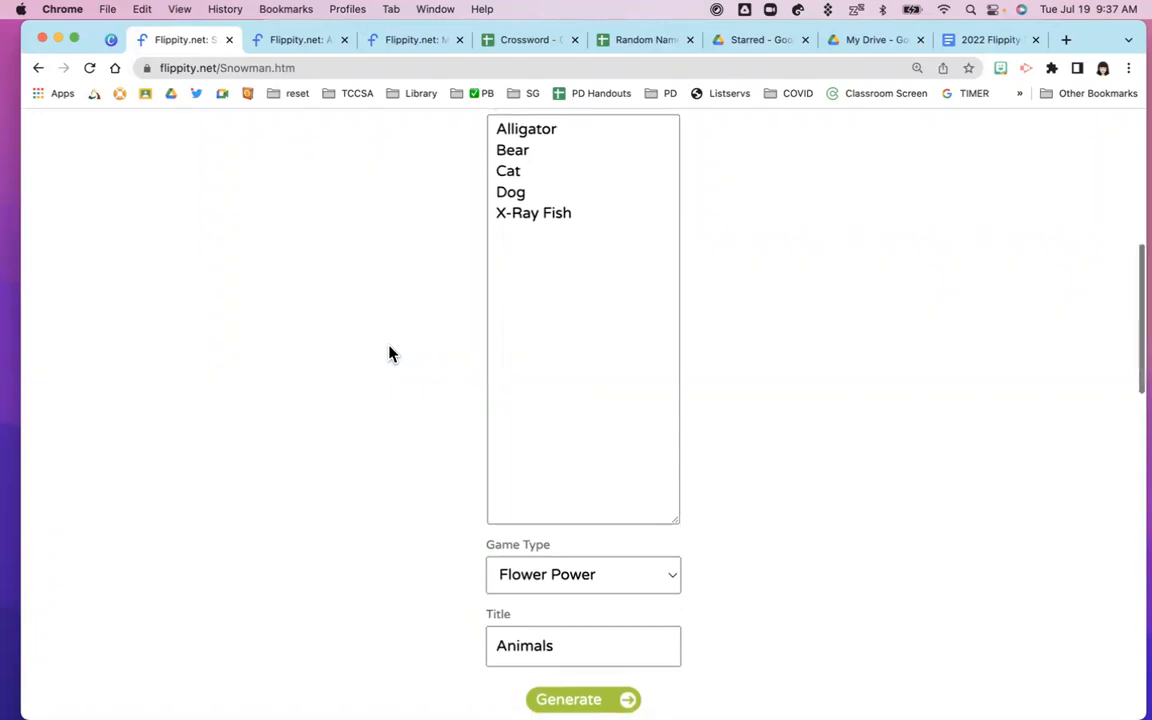
scroll(390, 354, "up", 1)
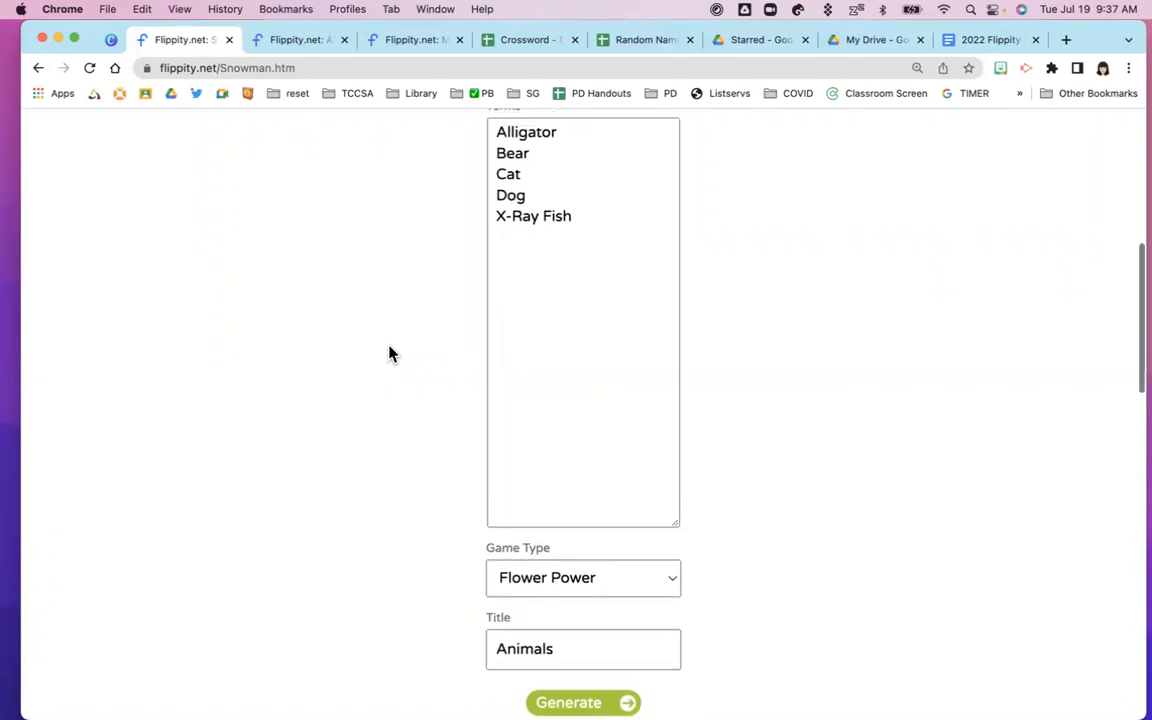
scroll(390, 354, "down", 2)
scroll(390, 354, "down", 8)
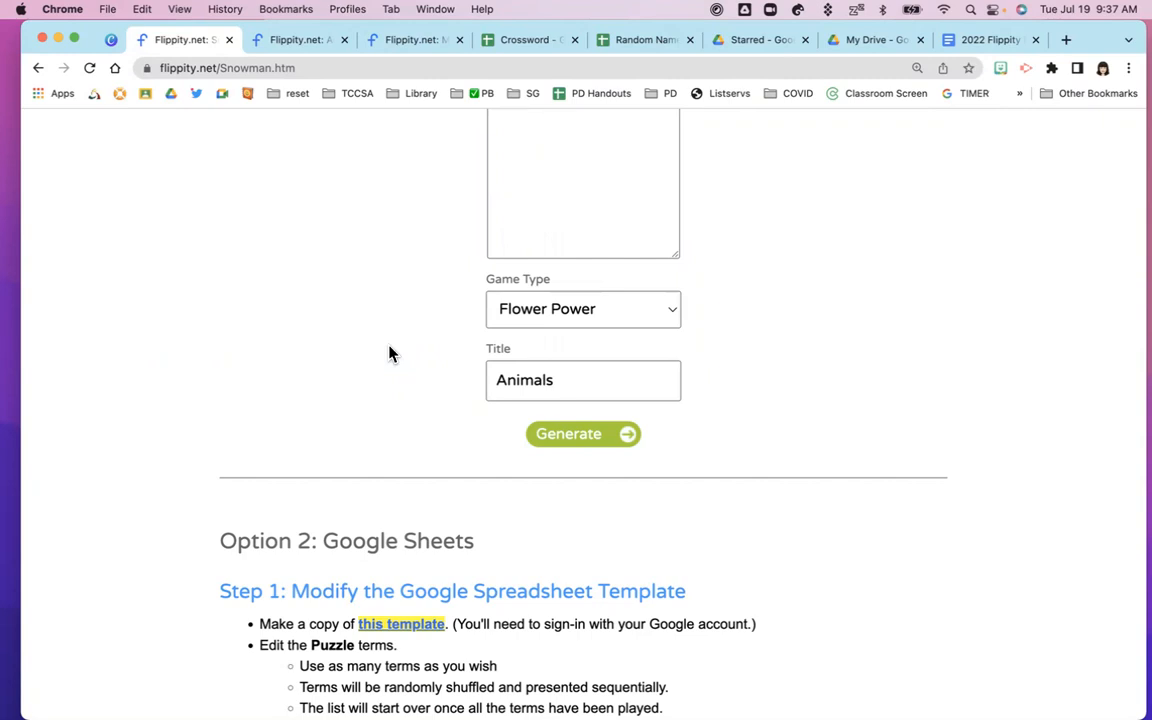
scroll(390, 353, "up", 5)
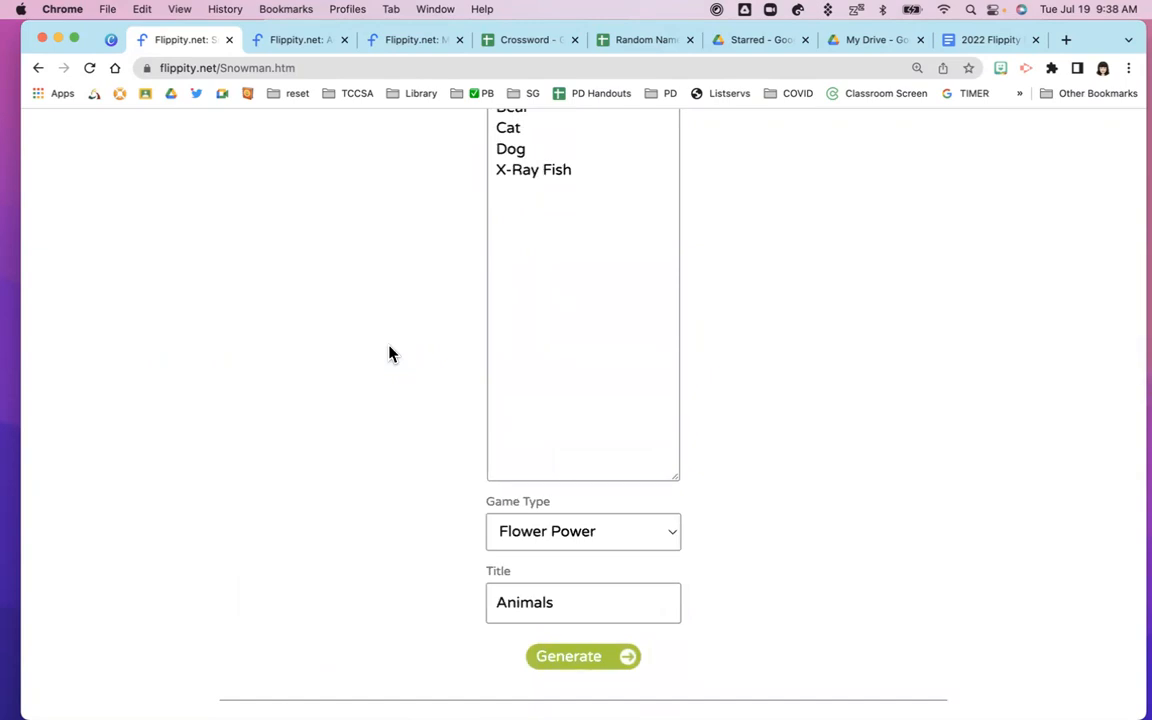
scroll(396, 378, "down", 7)
scroll(396, 378, "down", 5)
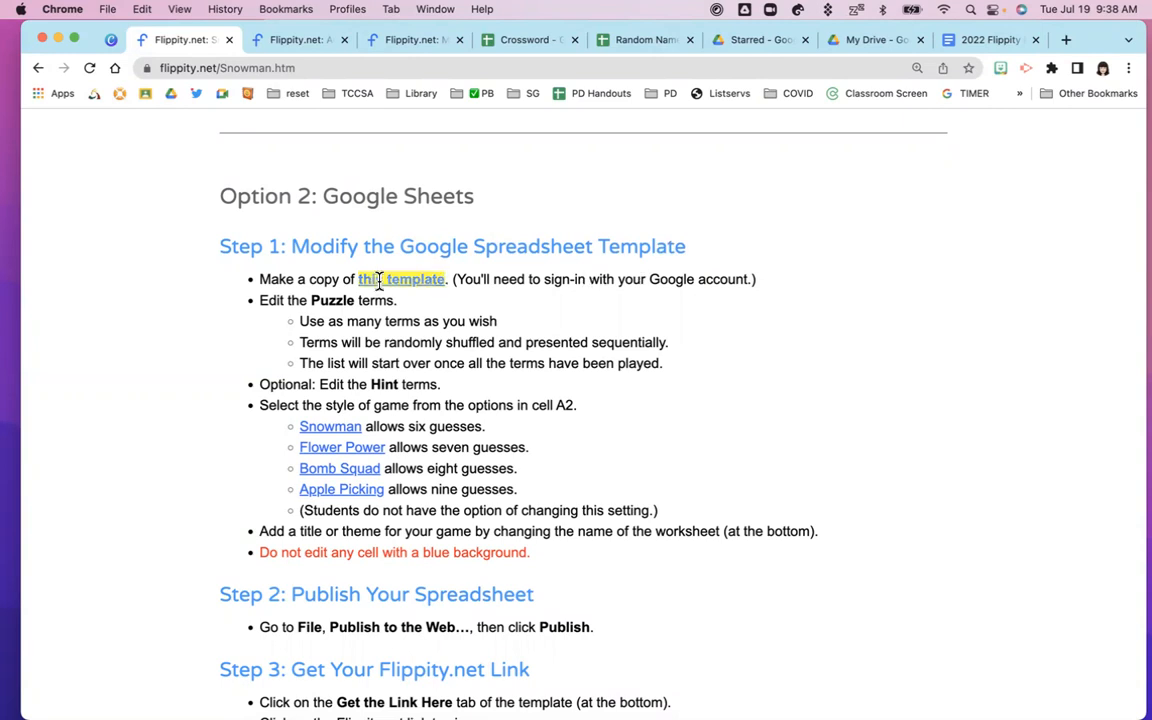
left_click_drag(543, 279, 760, 290)
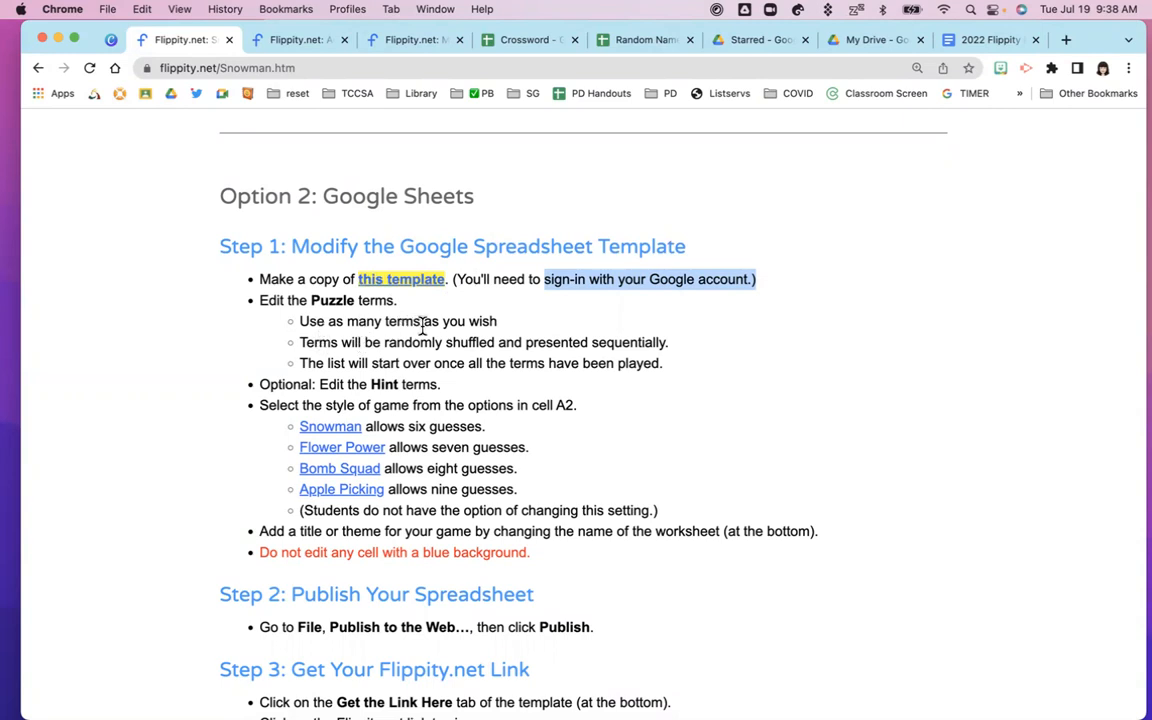
left_click_drag(384, 342, 494, 342)
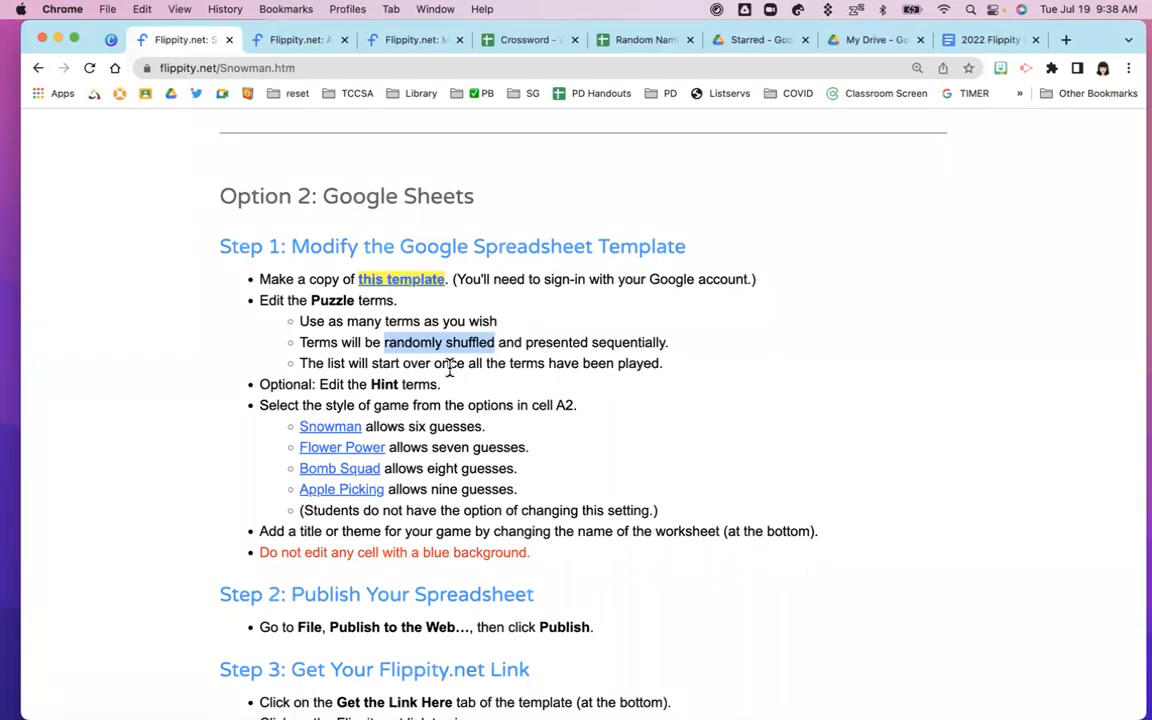
left_click_drag(468, 363, 545, 363)
scroll(540, 388, "down", 2)
scroll(540, 390, "down", 3)
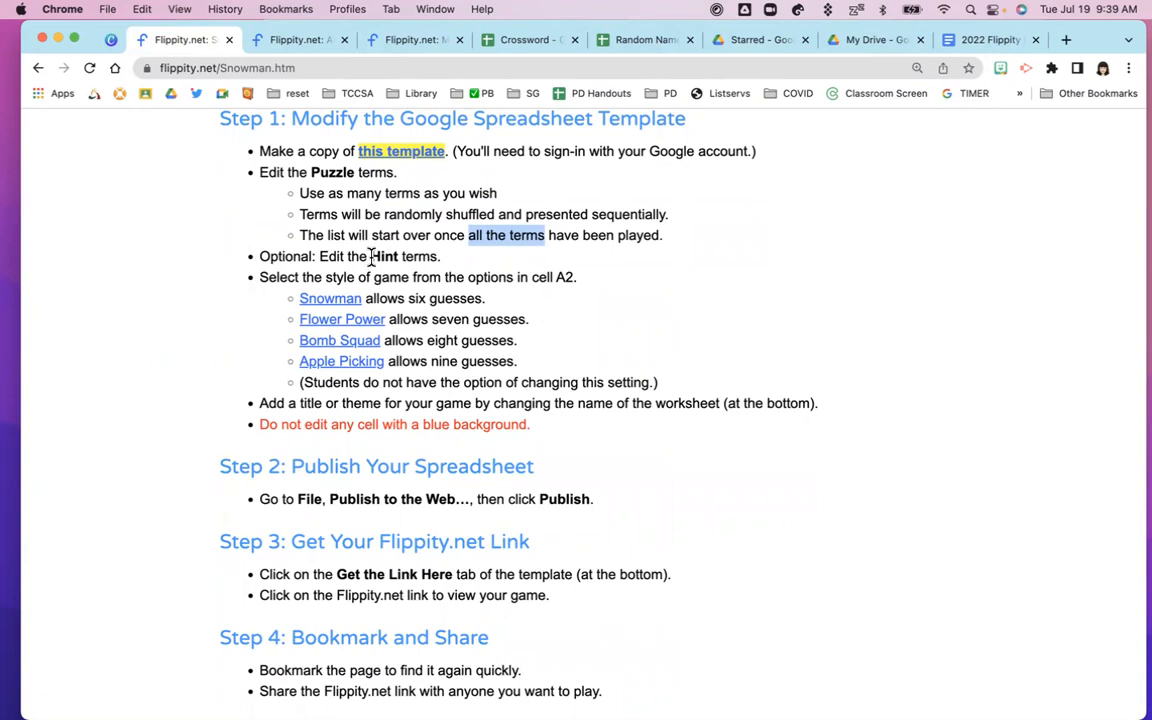
left_click_drag(371, 257, 399, 257)
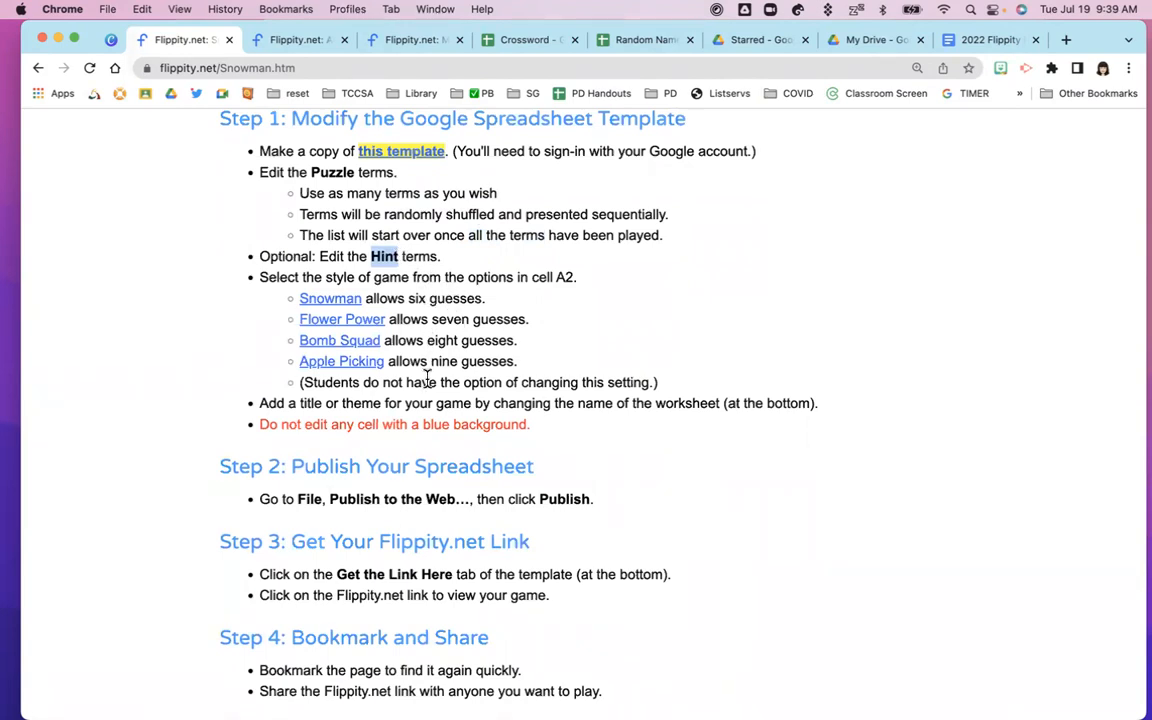
scroll(427, 378, "down", 2)
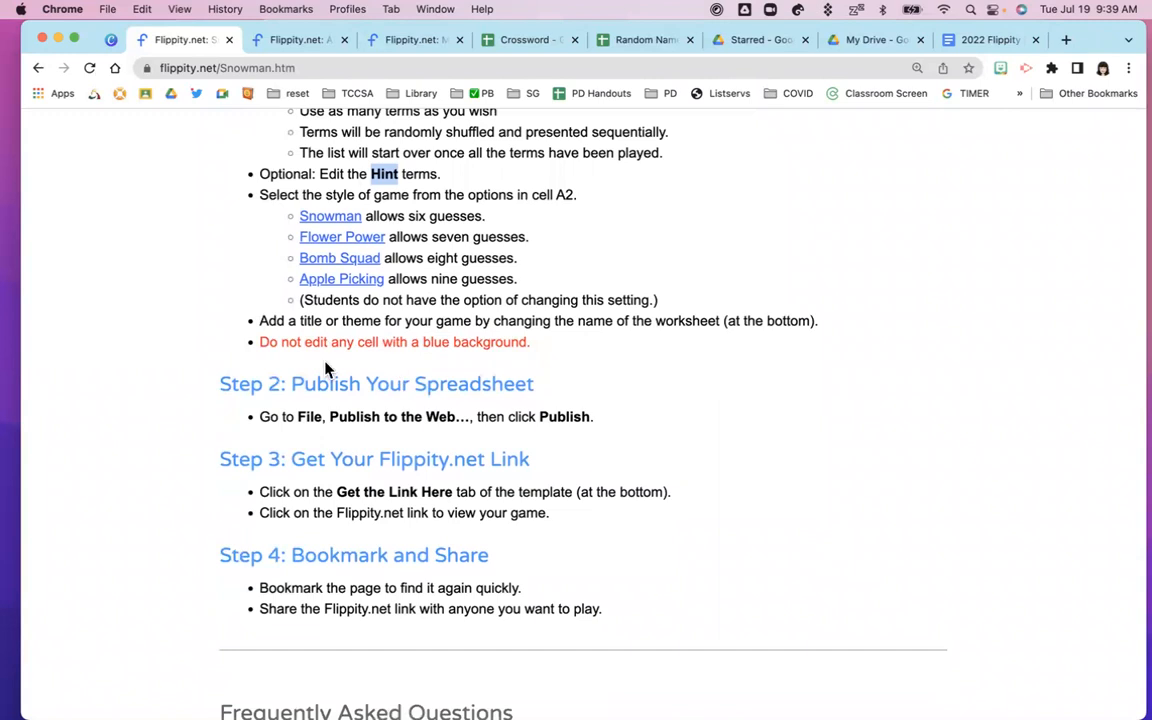
left_click_drag(260, 343, 535, 350)
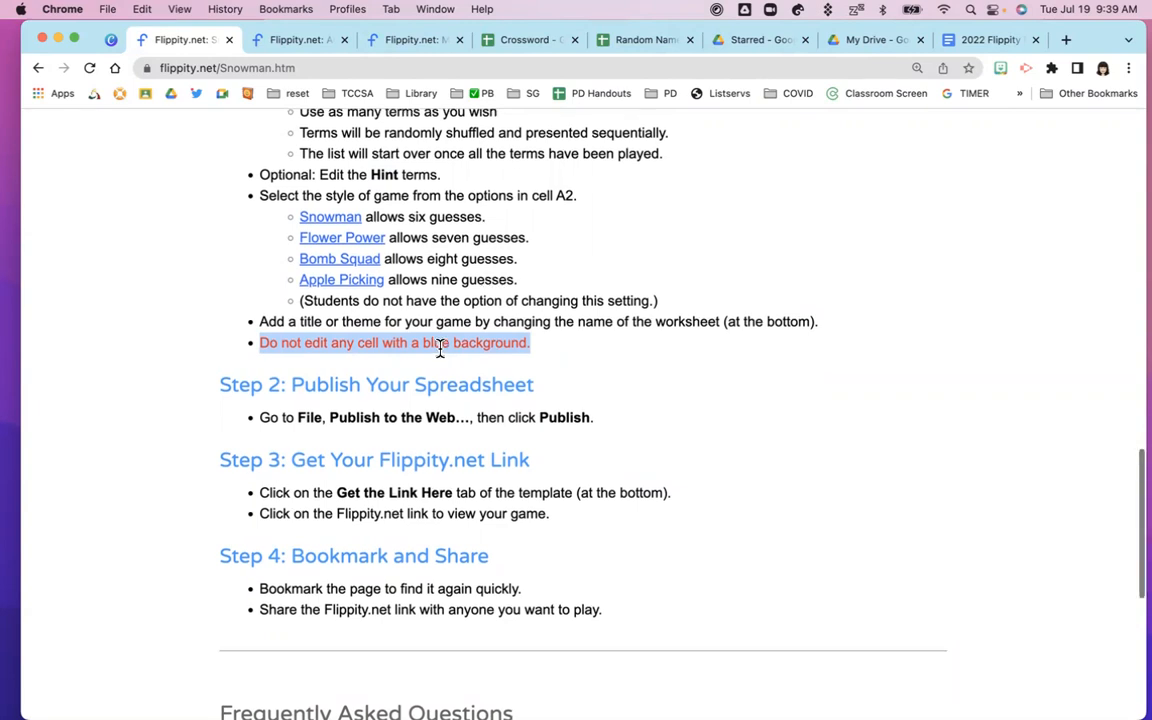
scroll(440, 352, "up", 2)
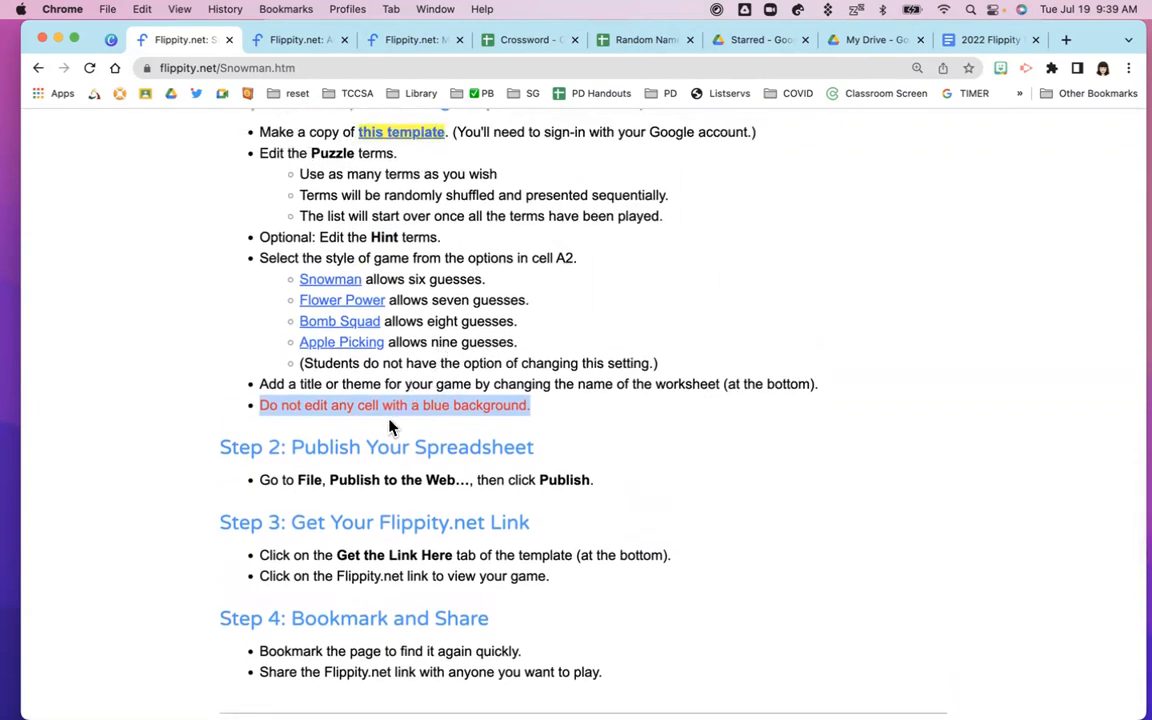
left_click_drag(293, 451, 545, 463)
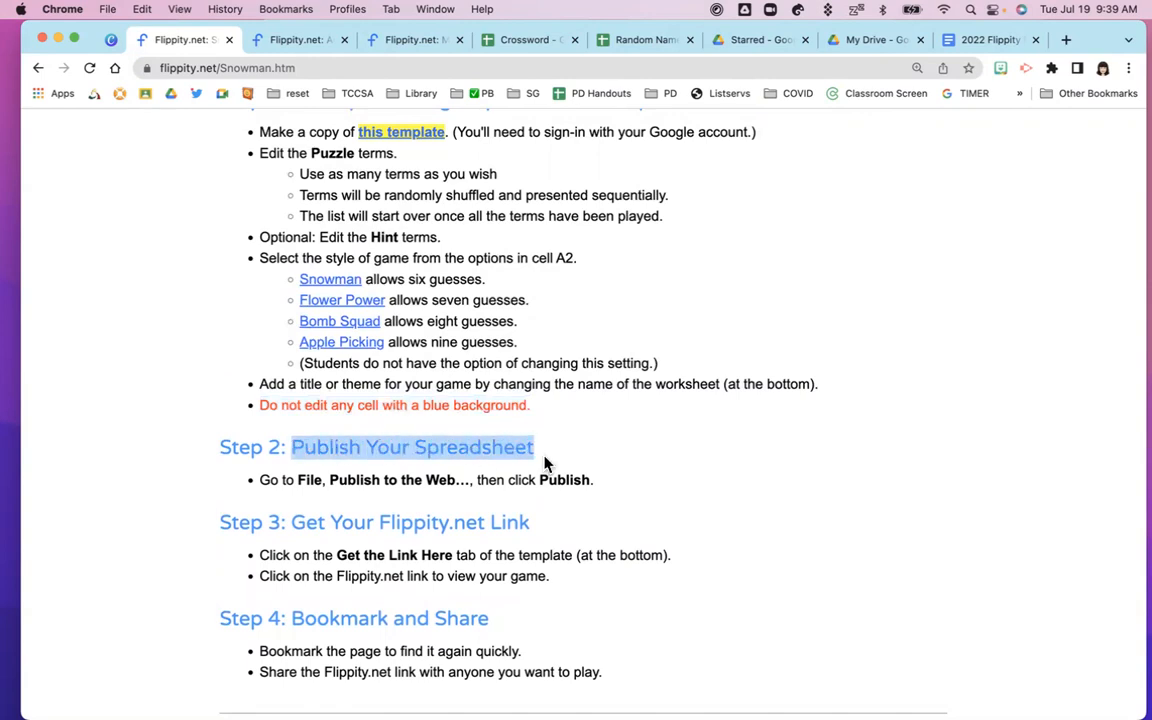
left_click_drag(290, 525, 548, 531)
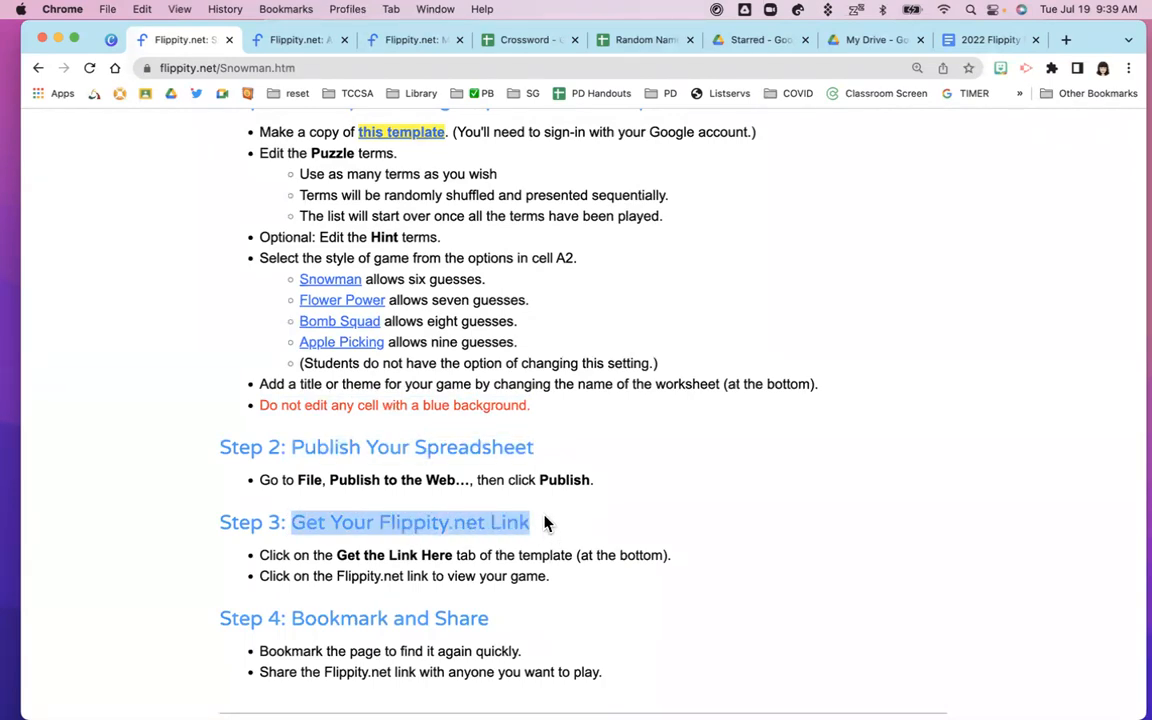
scroll(395, 168, "up", 1)
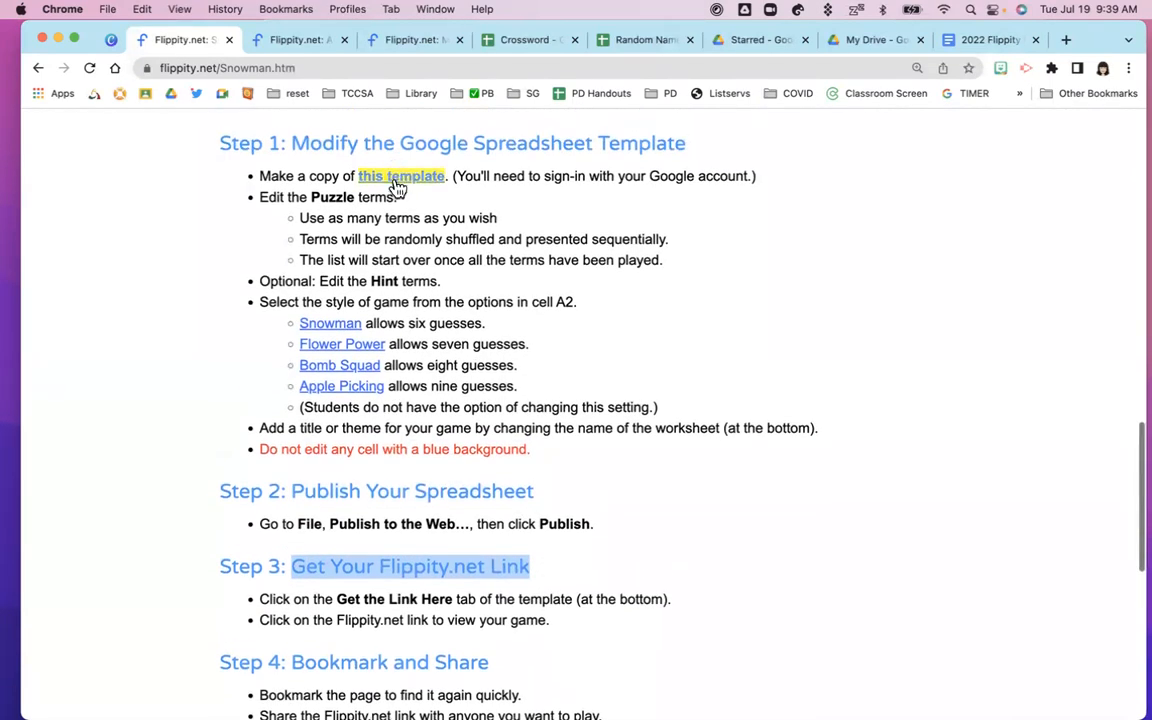
Open the Snowman template link and make a copy of the spreadsheet
left_click(402, 172)
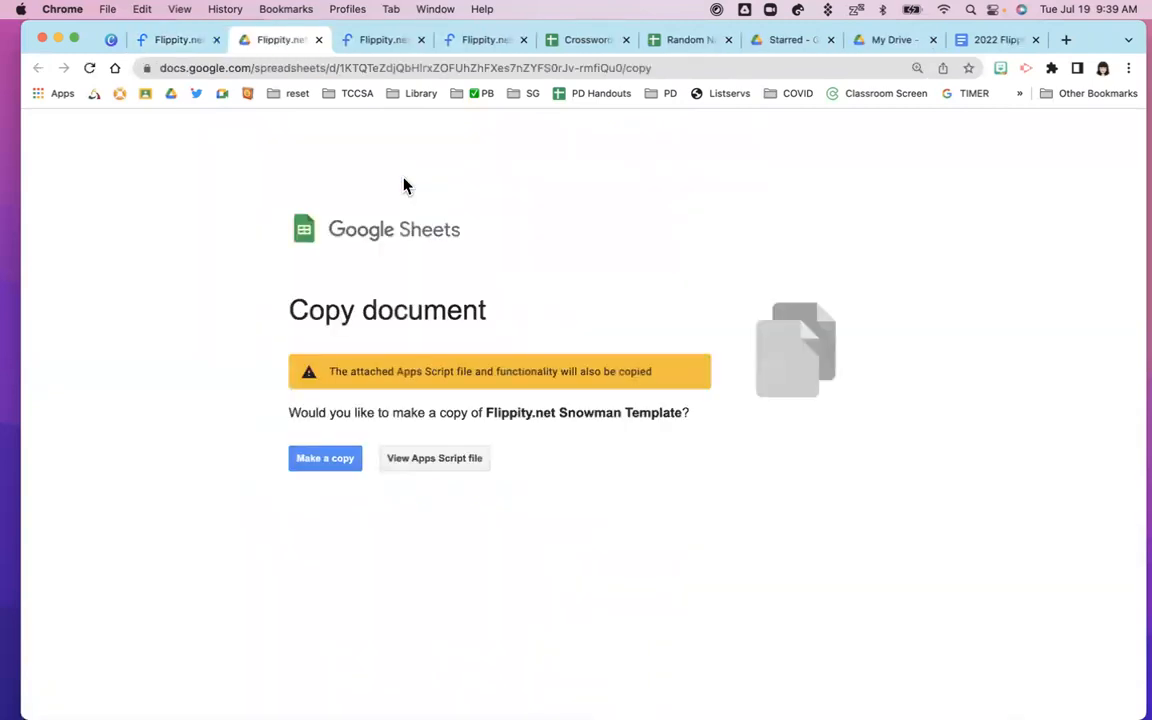
left_click(326, 460)
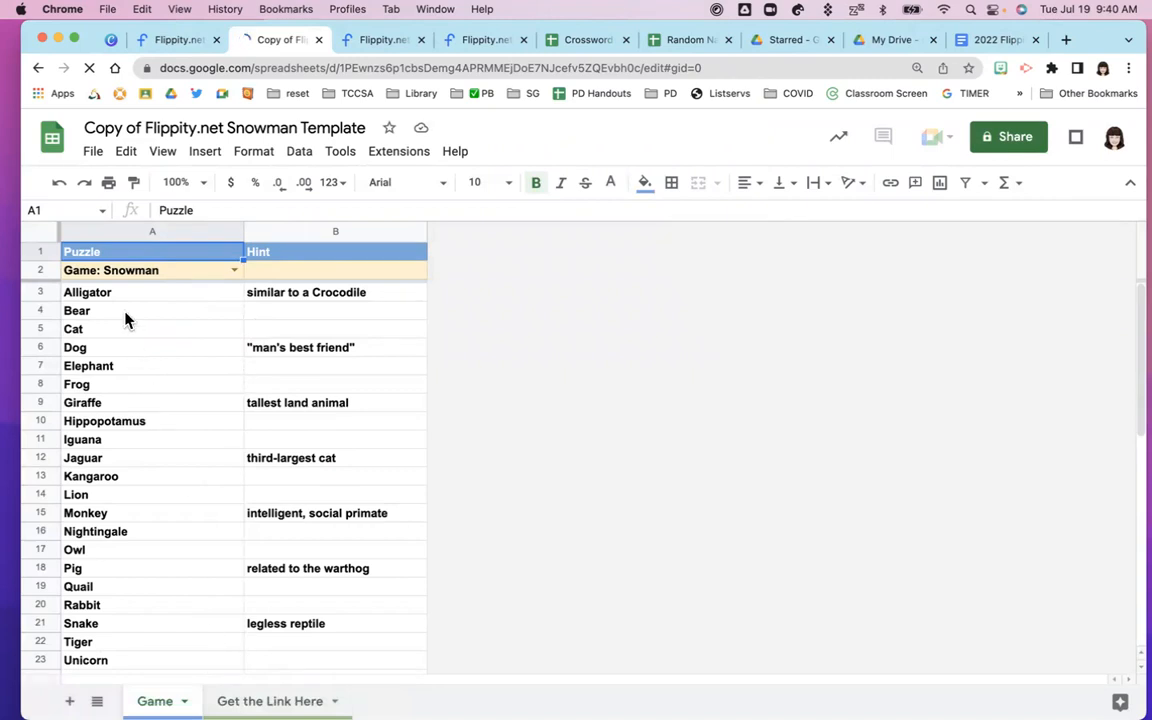
Switch cell A2's game type from Snowman to Game: Apple Picker
left_click(252, 297)
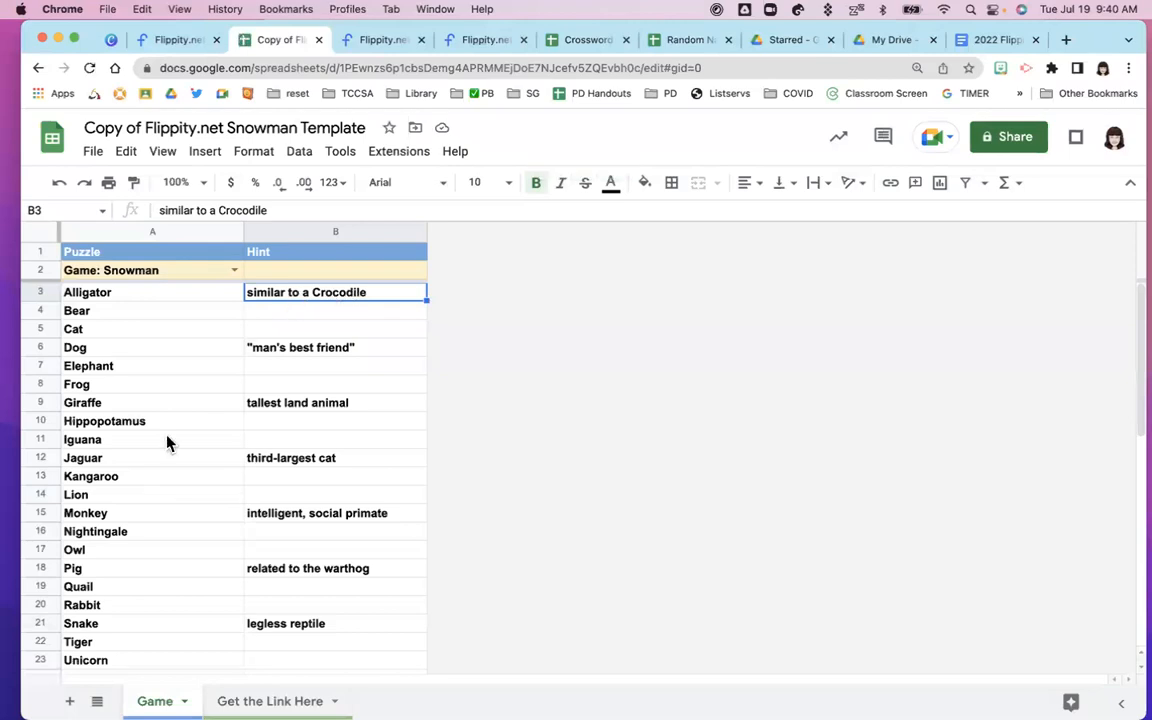
scroll(146, 533, "down", 5)
scroll(144, 533, "up", 5)
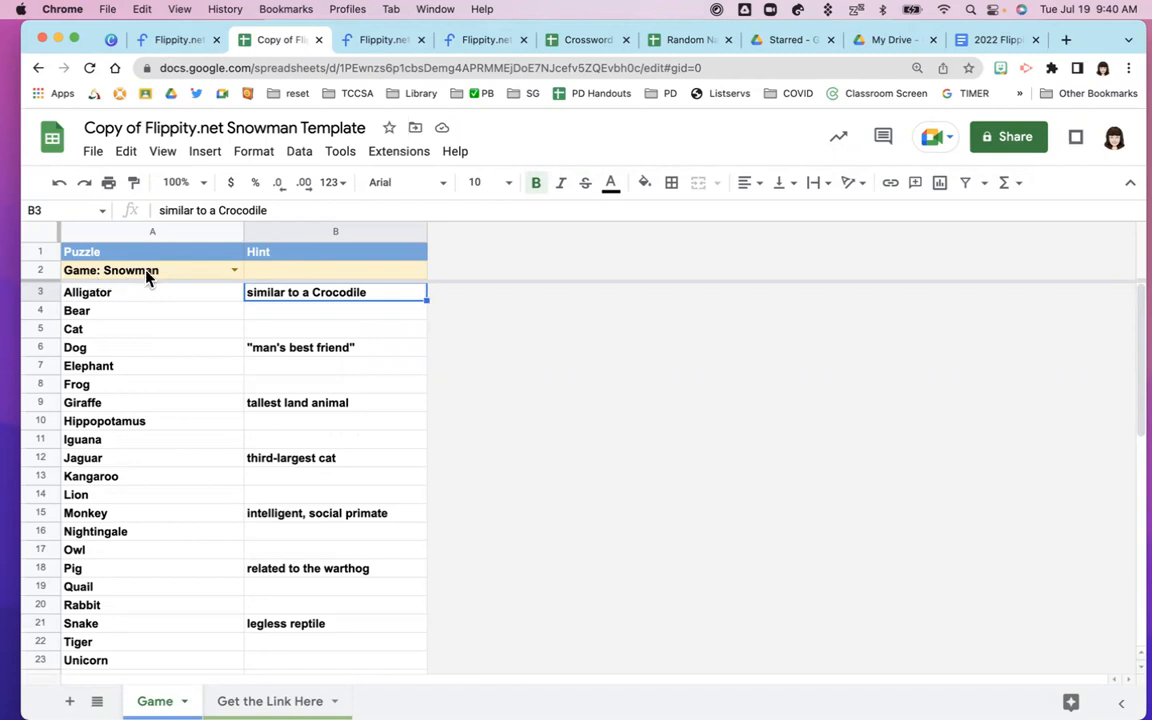
left_click(234, 270)
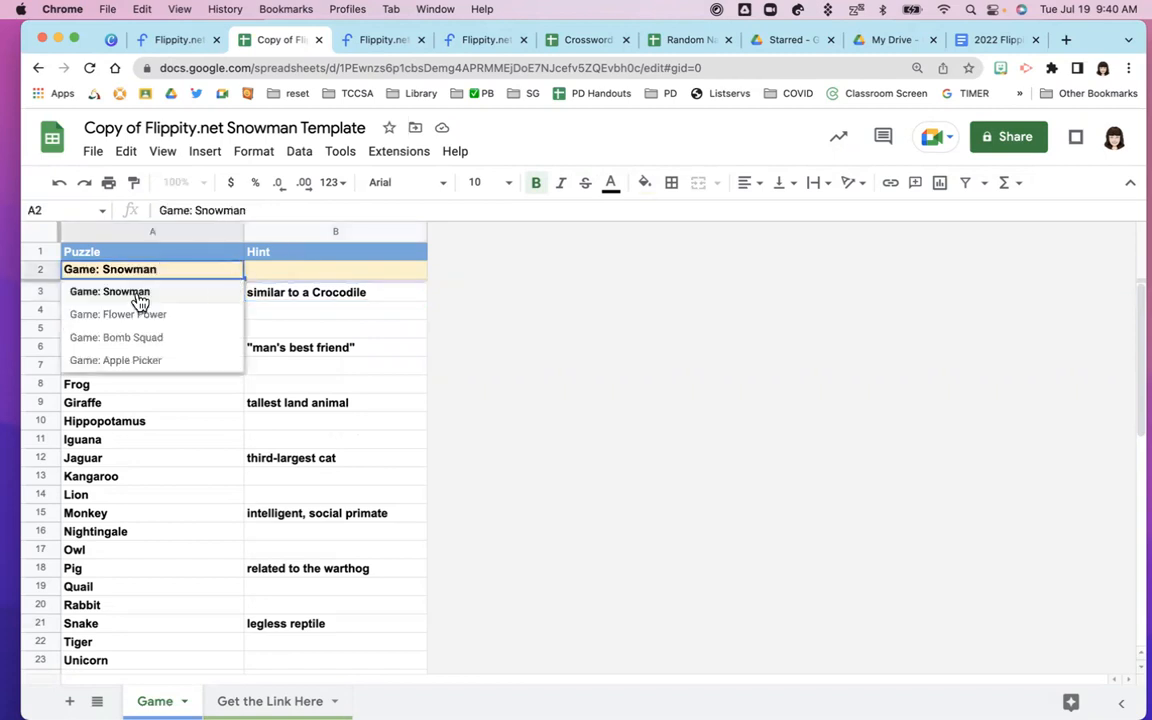
left_click(120, 363)
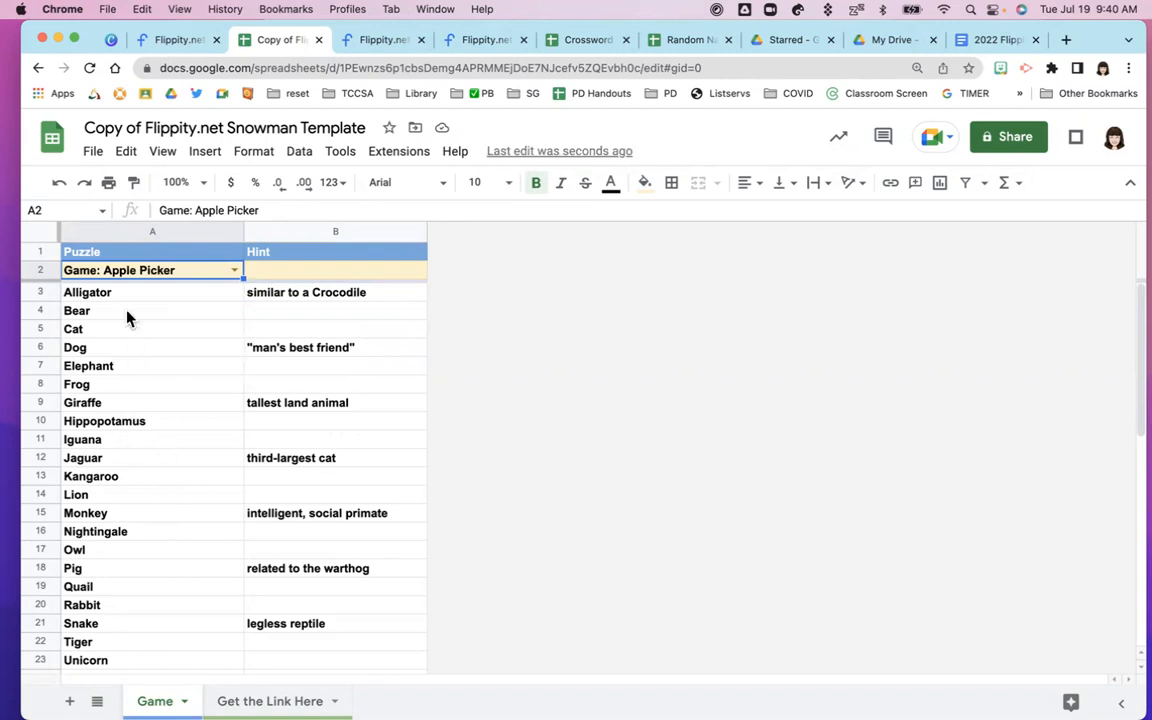
left_click(93, 152)
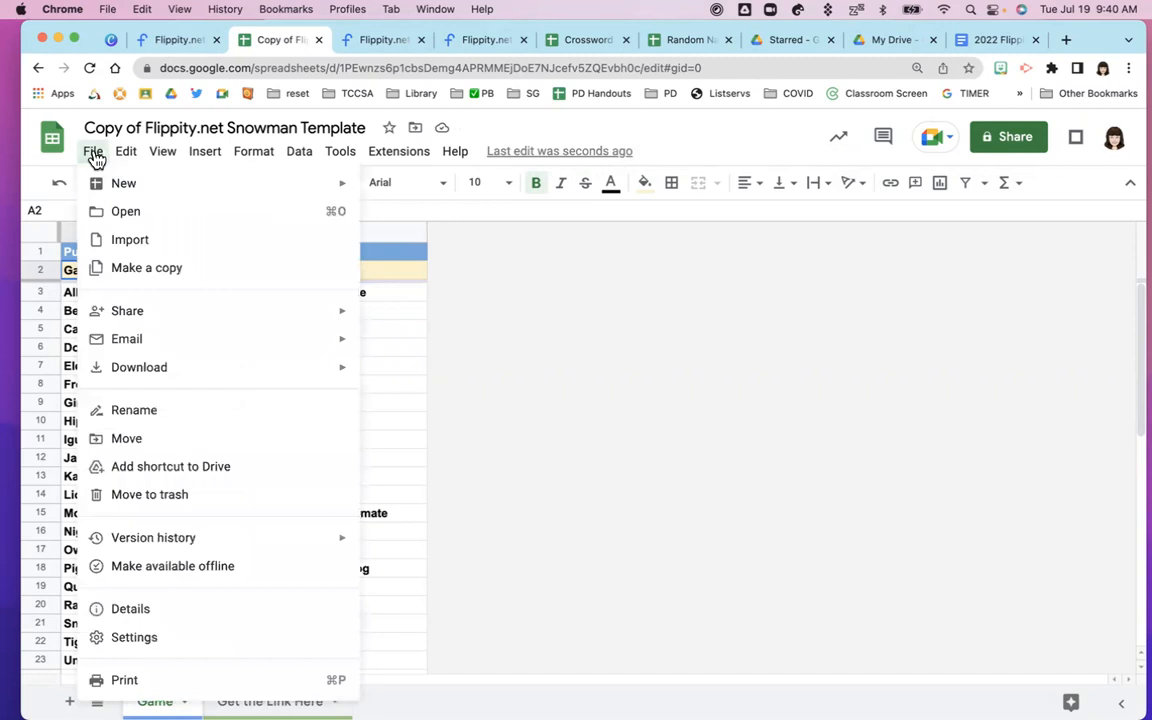
Publish the Entire Document to the web as a Web page and confirm
mouse_move(277, 318)
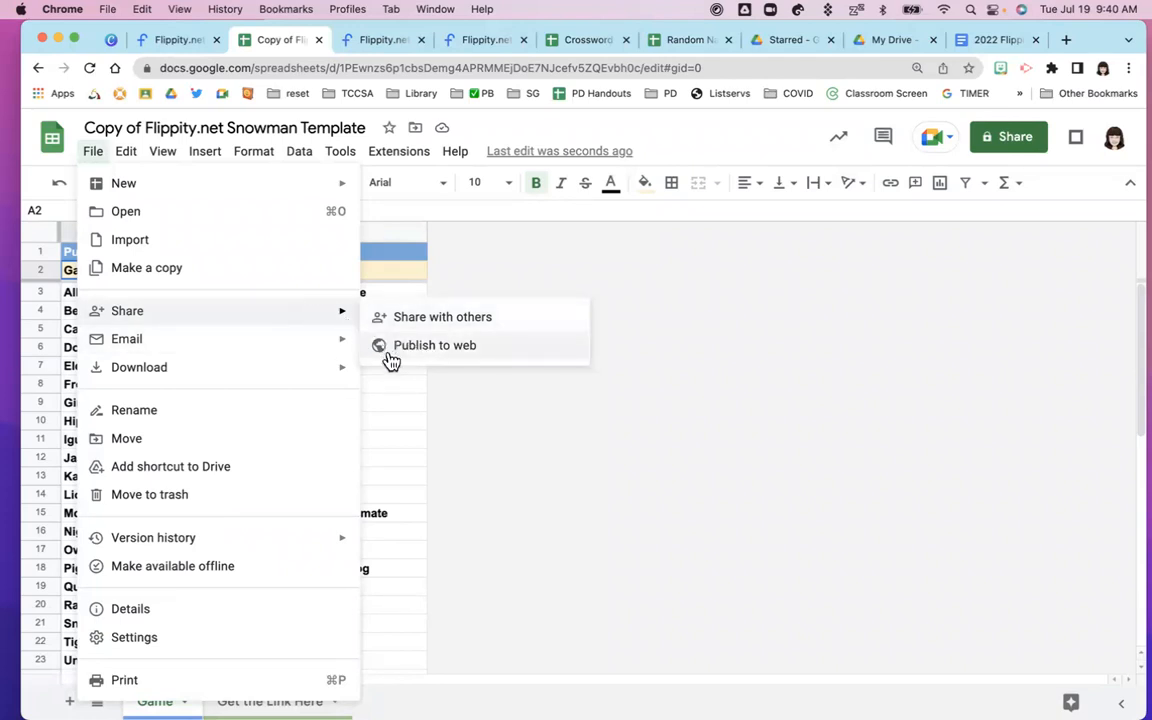
left_click(414, 350)
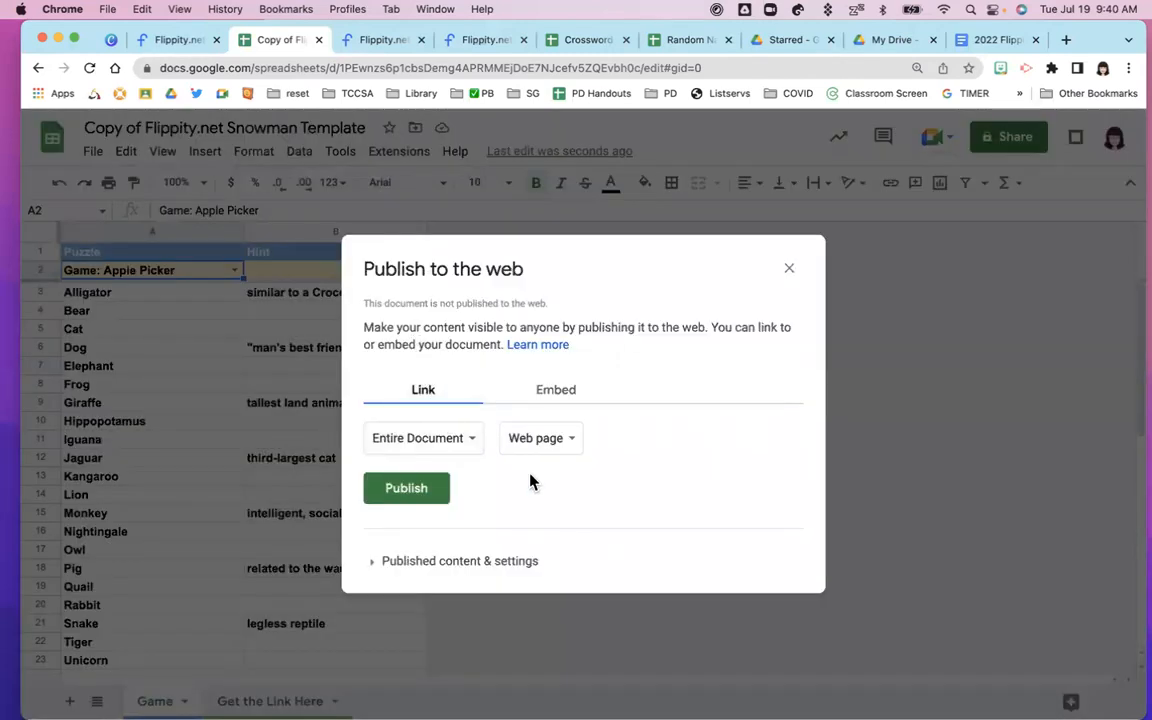
left_click(419, 492)
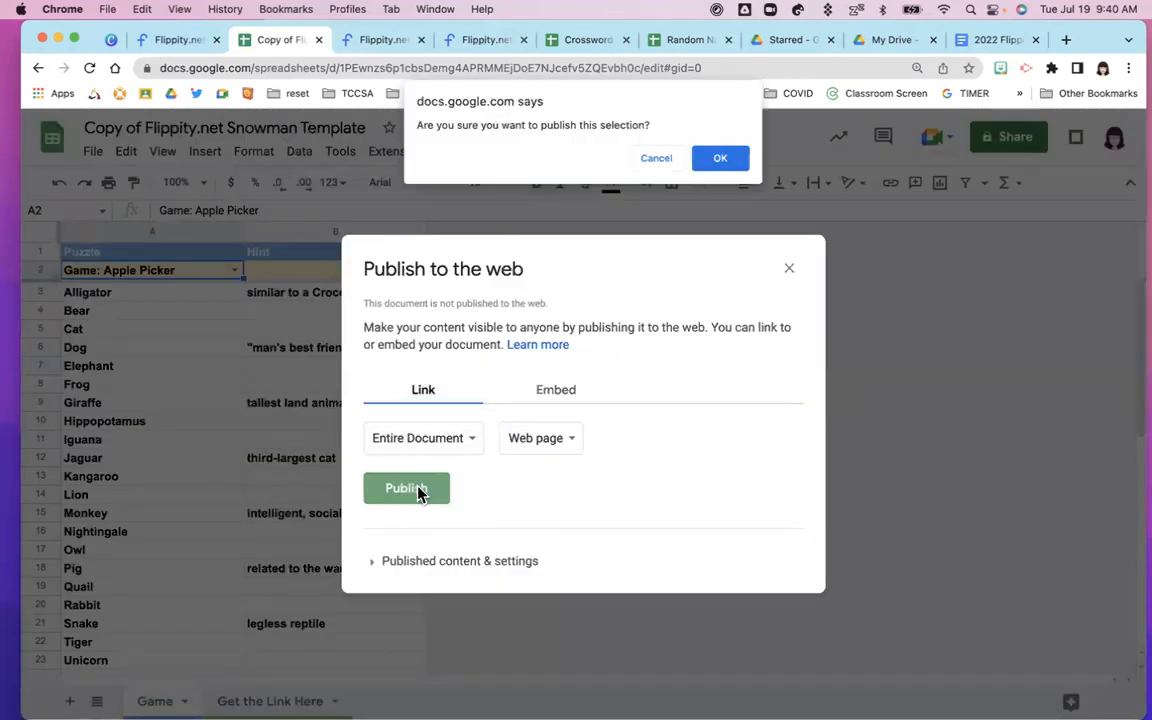
left_click(718, 160)
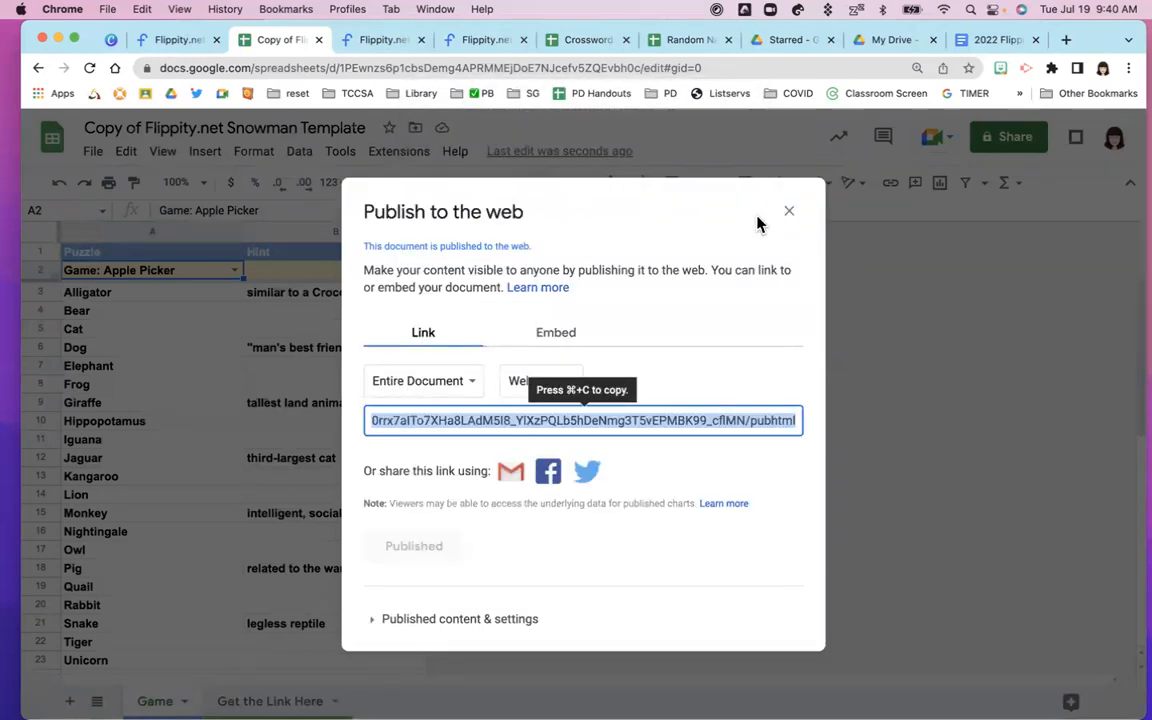
Open the game link from cell A2 of the Get the Link Here sheet in a new tab
left_click(789, 212)
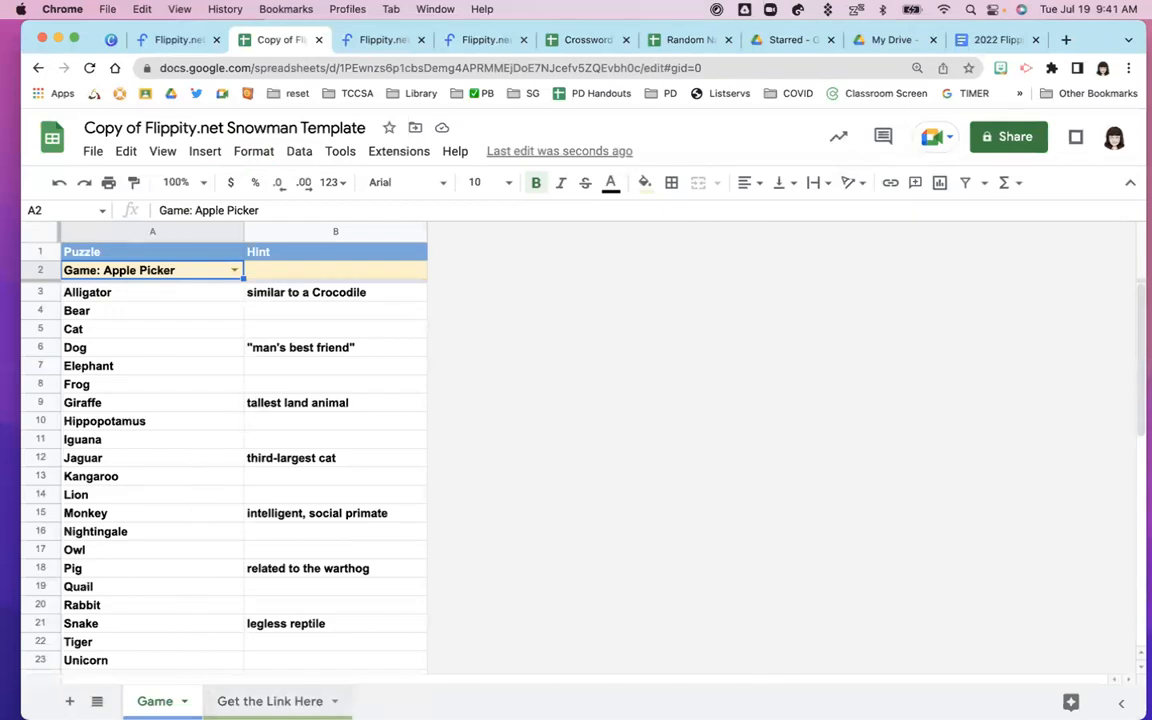
left_click(270, 701)
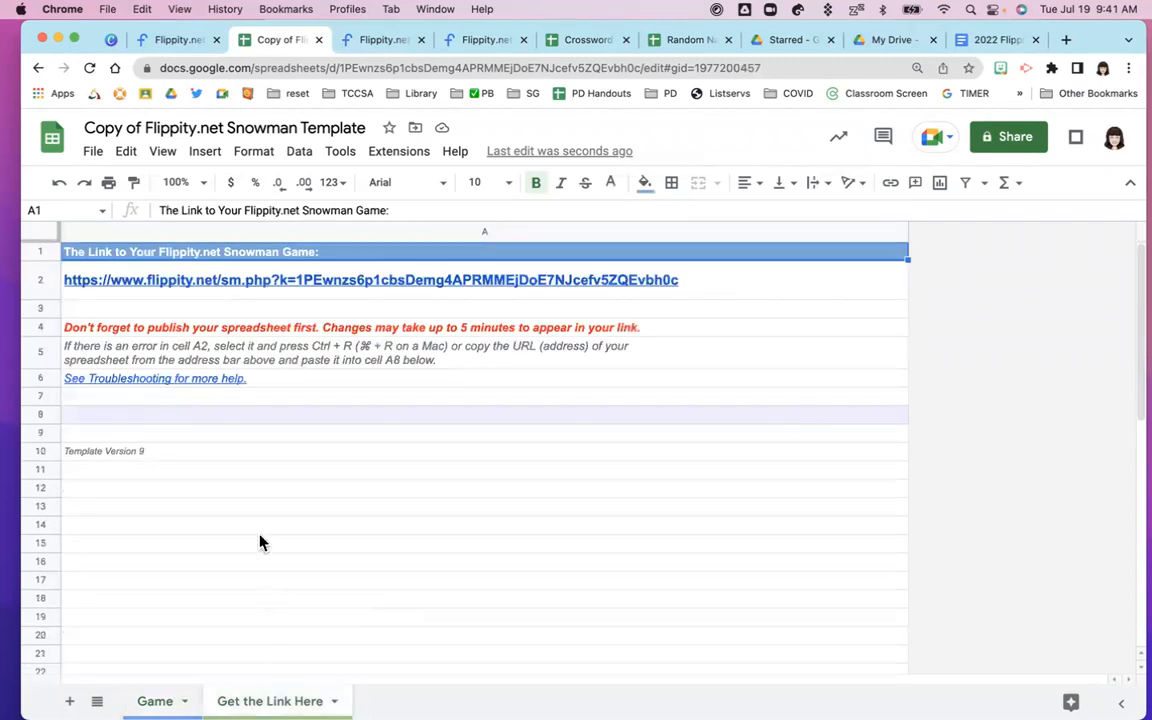
mouse_move(302, 287)
left_click(320, 288)
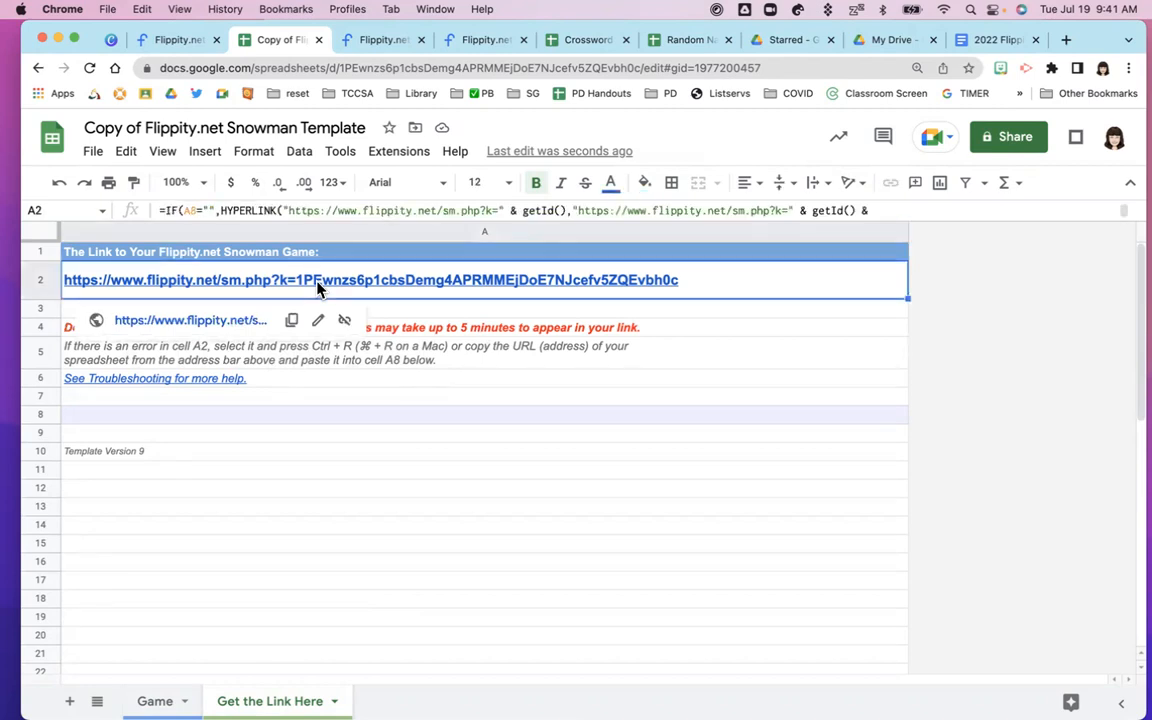
left_click(212, 326)
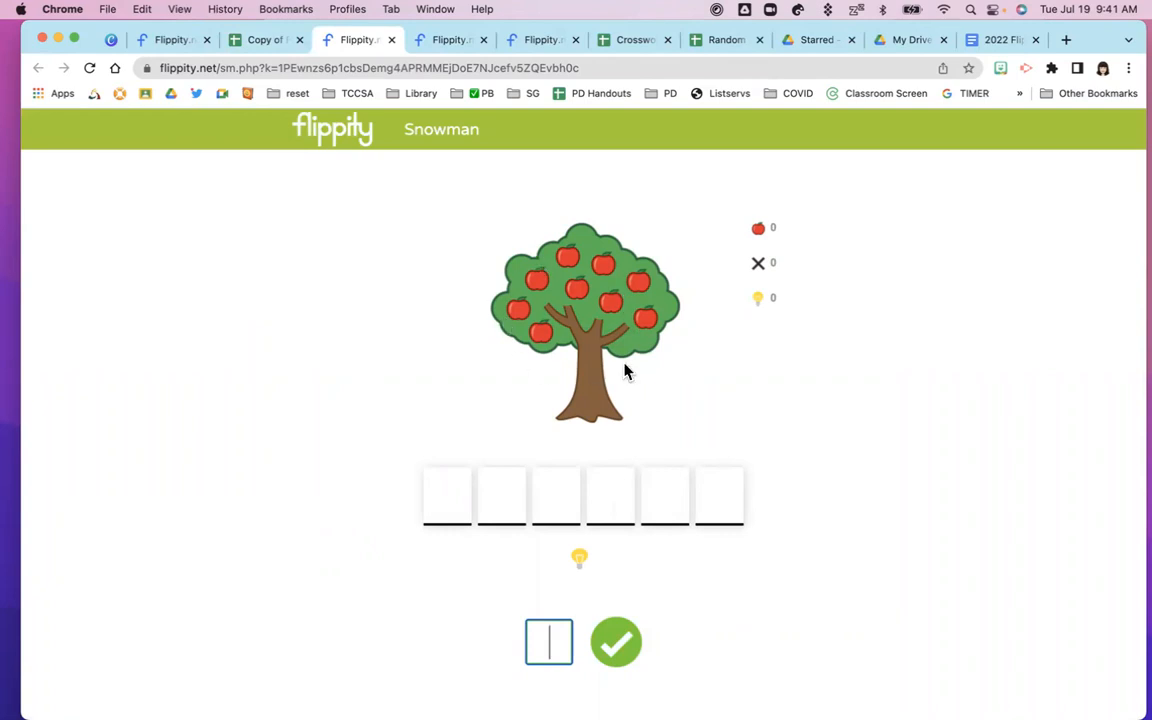
Guess the letters A, P, R, C, E, T, B, N and W in the Apple Picker game
scroll(620, 390, "down", 2)
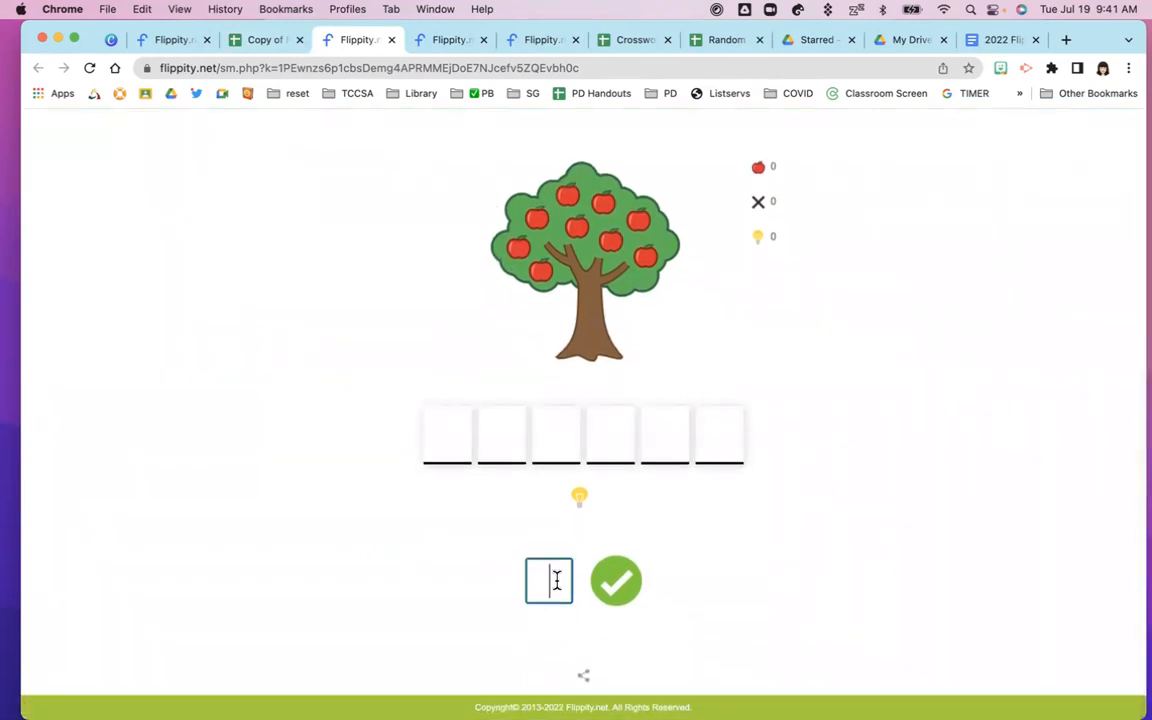
type("a")
key("Return")
type("p")
key("Return")
type("r")
key("Return")
type("c")
key("Return")
type("e")
key("Return")
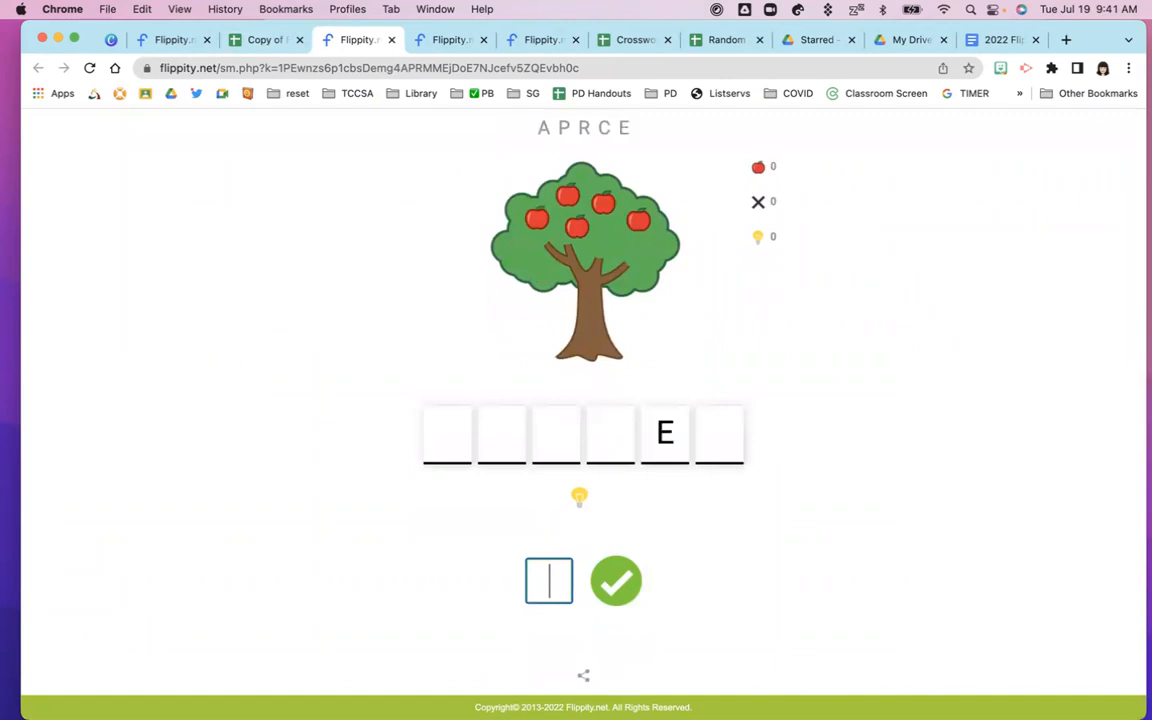
type("t")
key("Return")
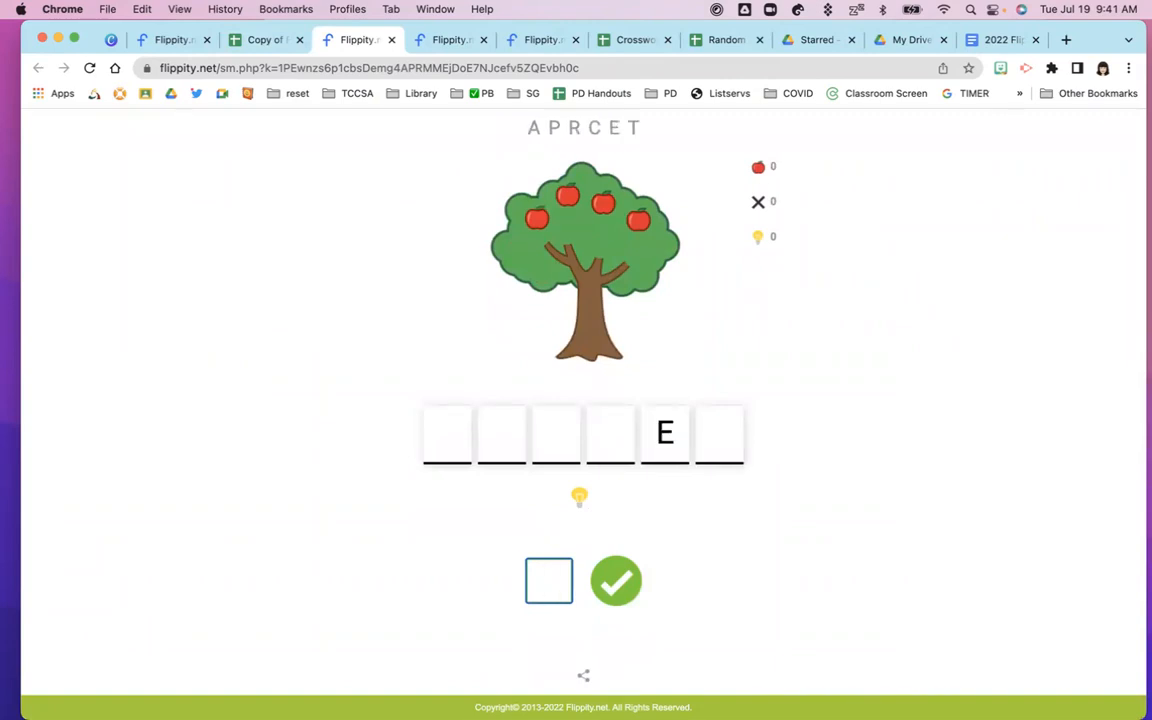
type("b")
key("Return")
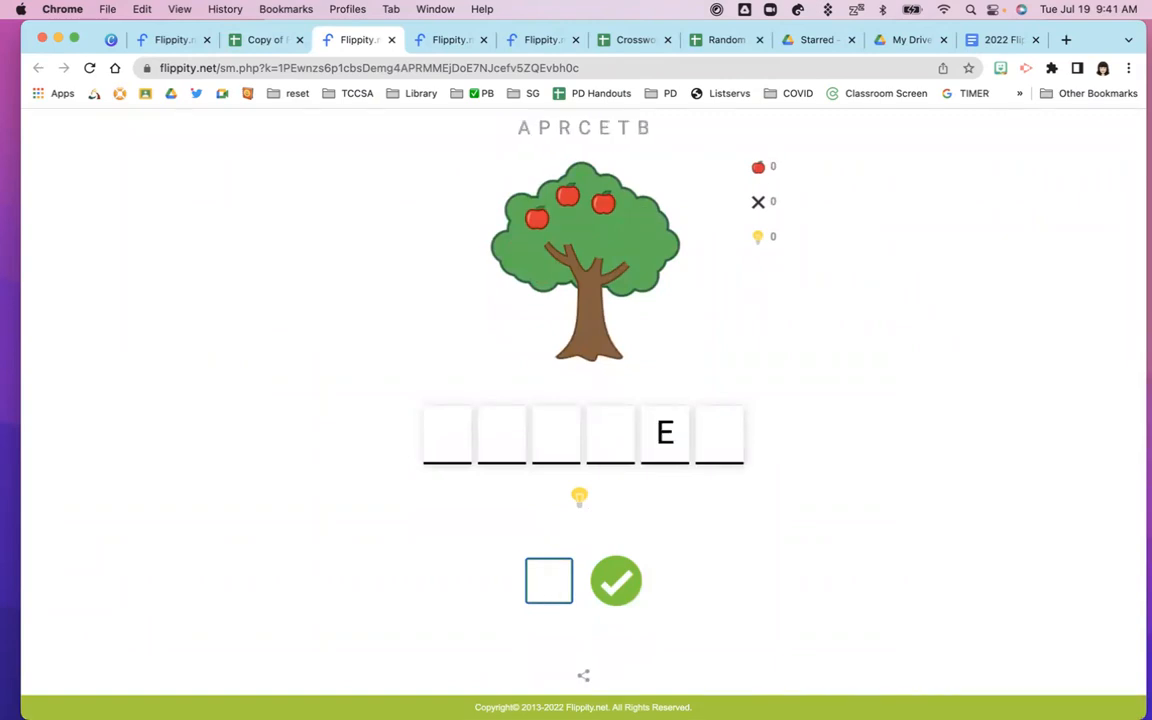
type("n")
key("Return")
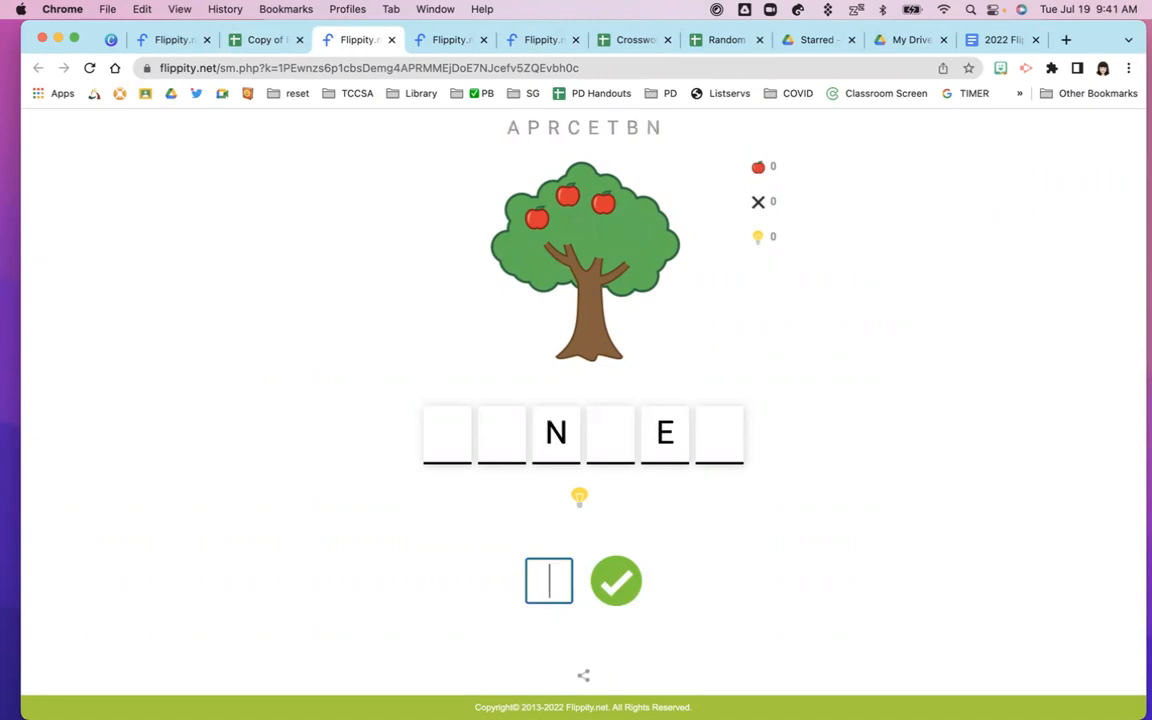
type("w")
key("Return")
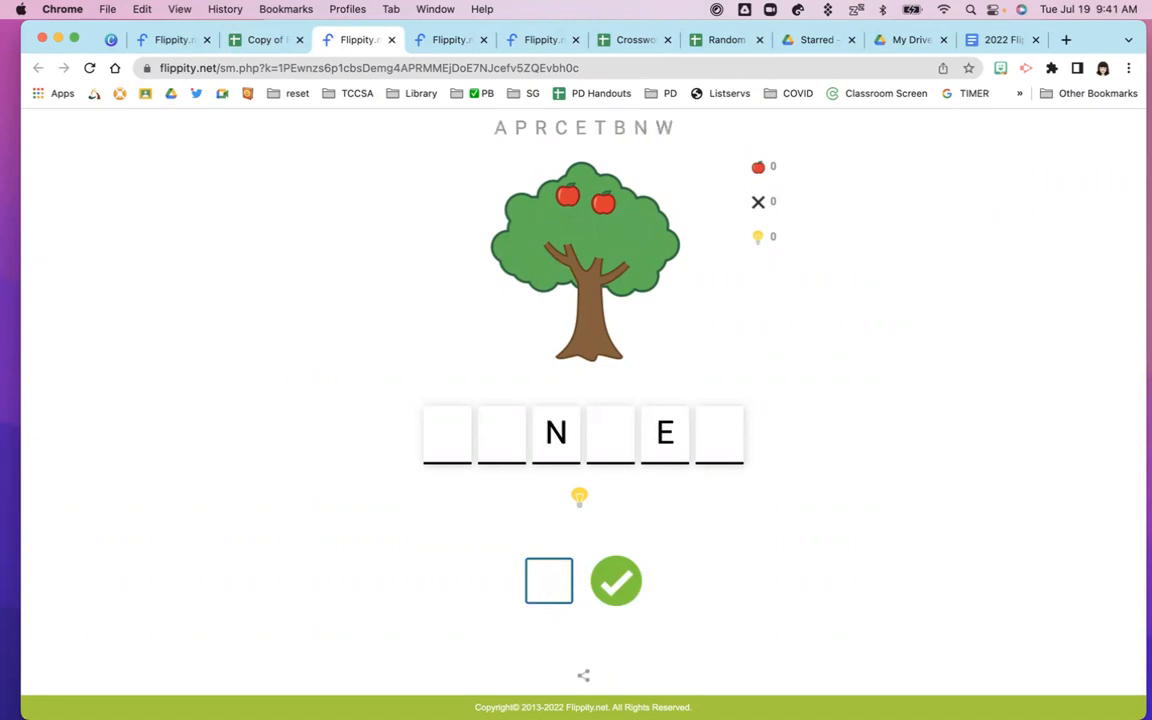
Complete MONKEY with M, O, K and Y, reveal its hint, and close the game tab
type("m")
key("Return")
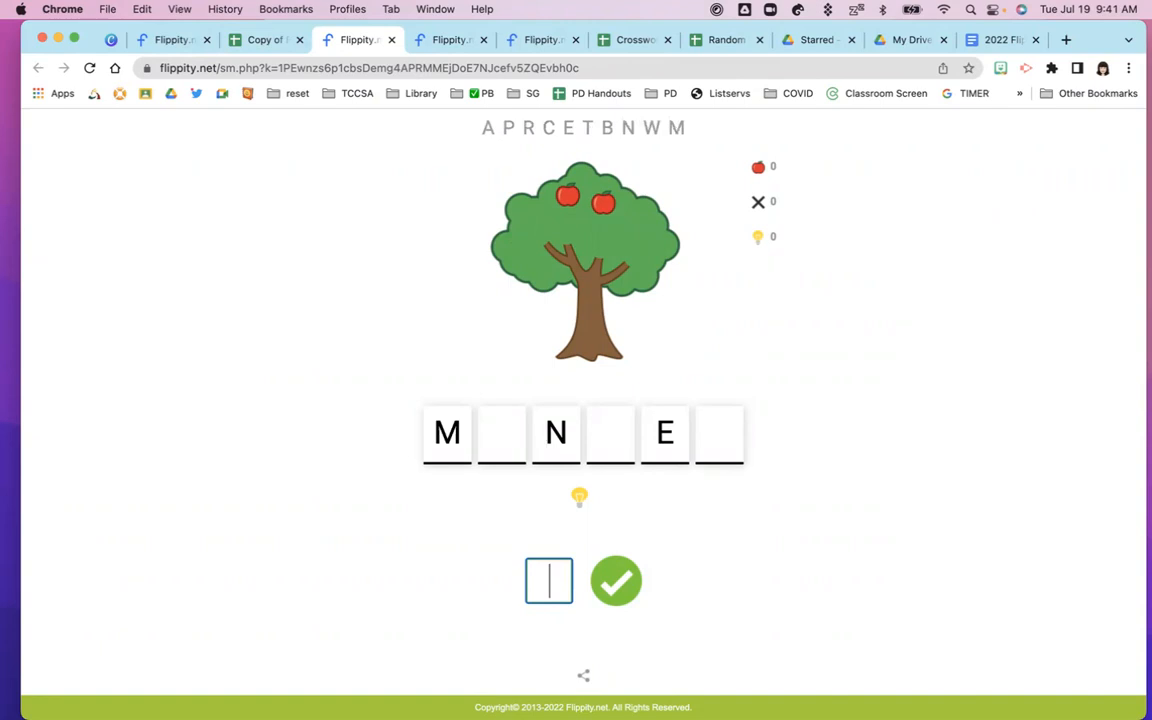
type("o")
key("Return")
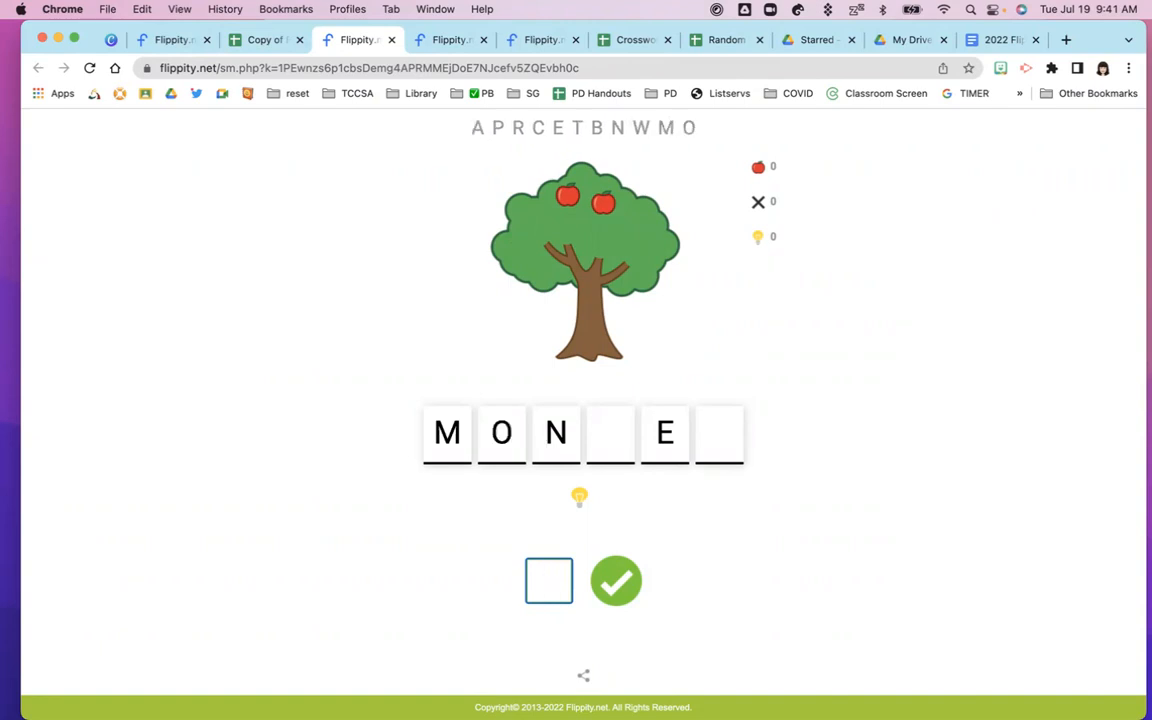
type("k")
key("Return")
type("e")
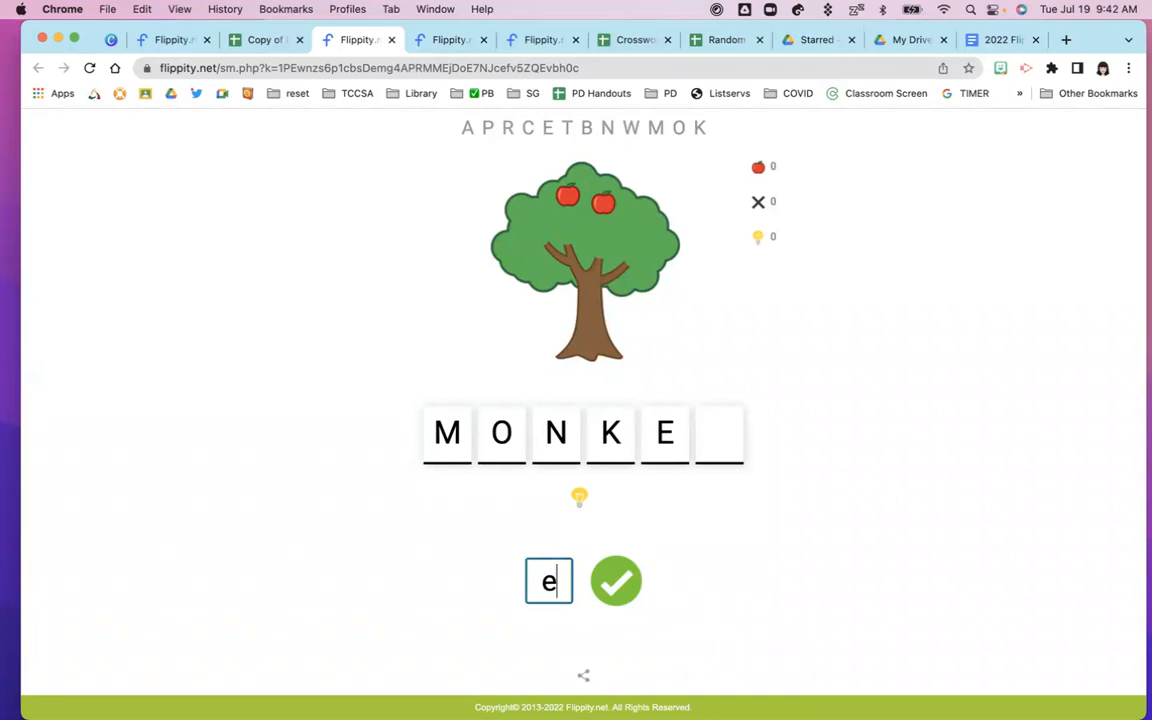
key("Return")
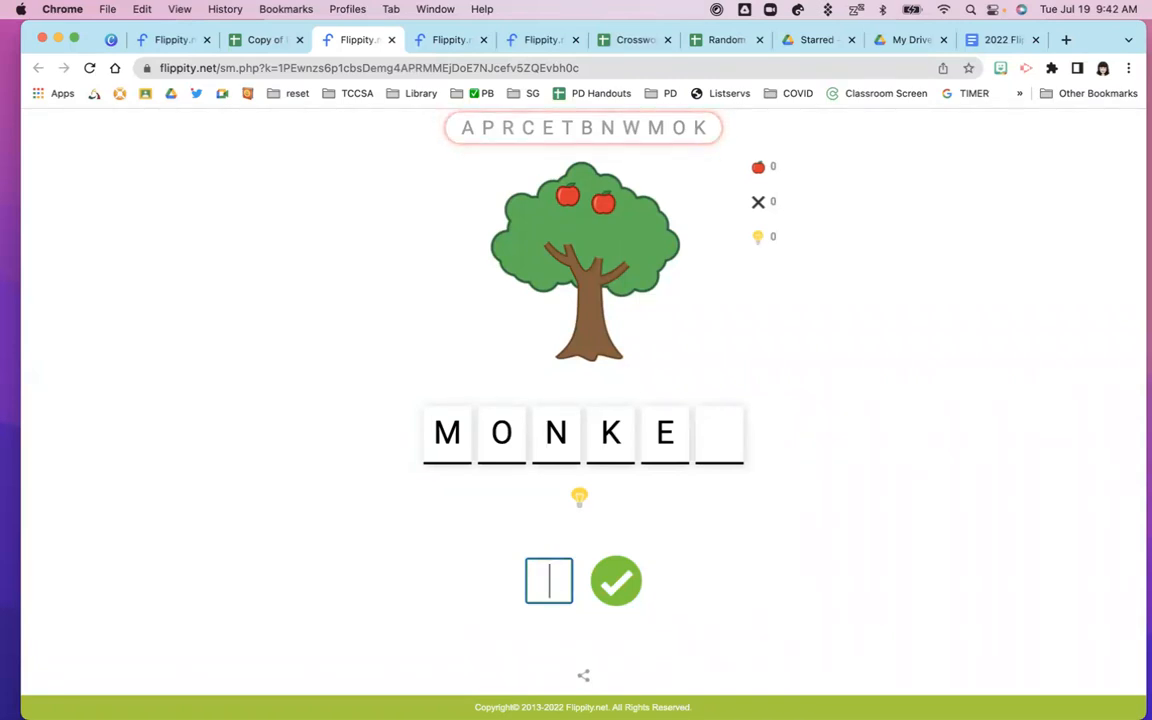
type("y")
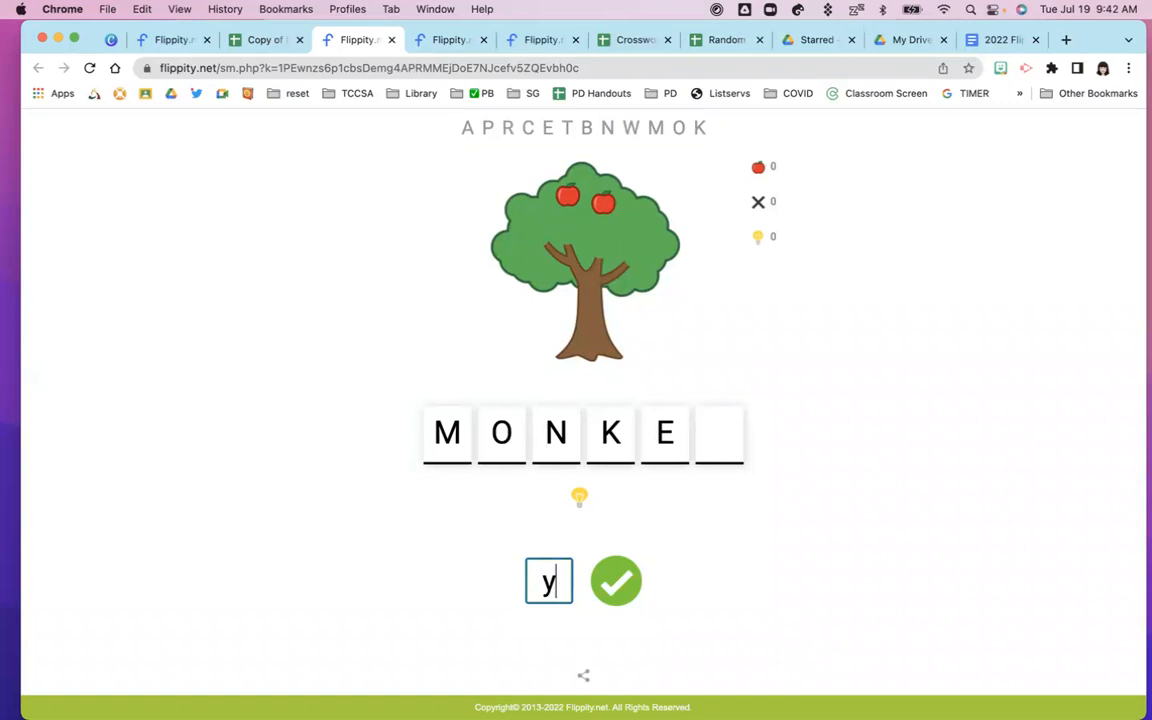
key("Return")
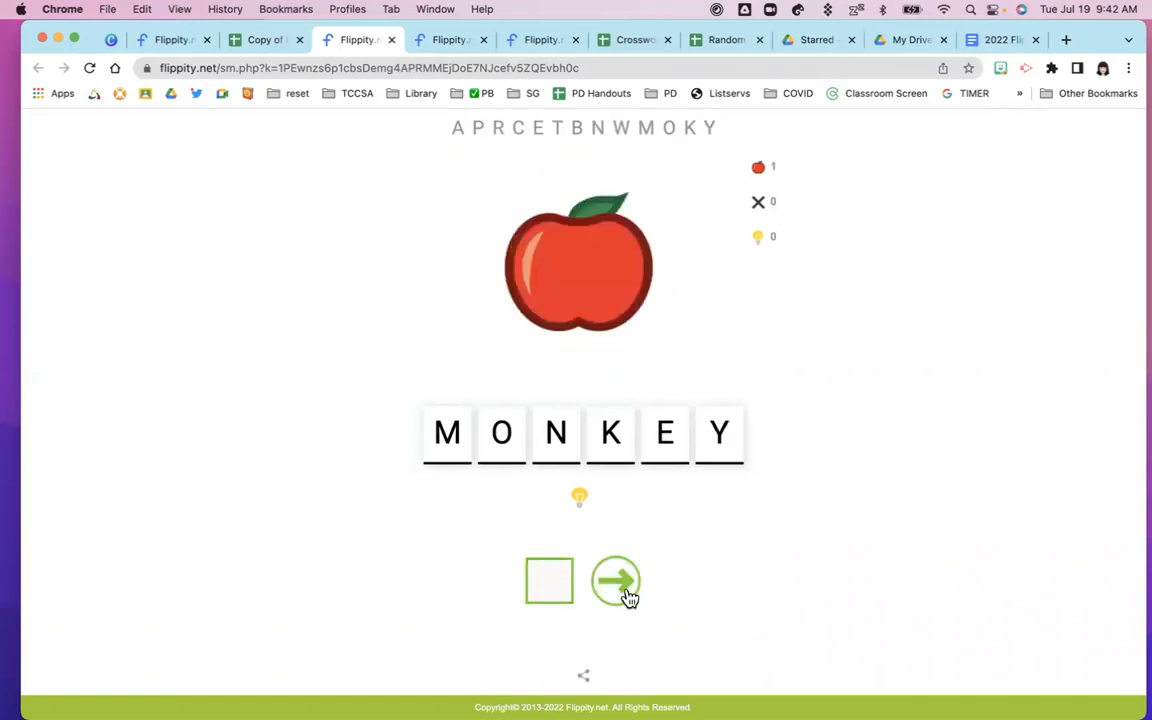
left_click(582, 502)
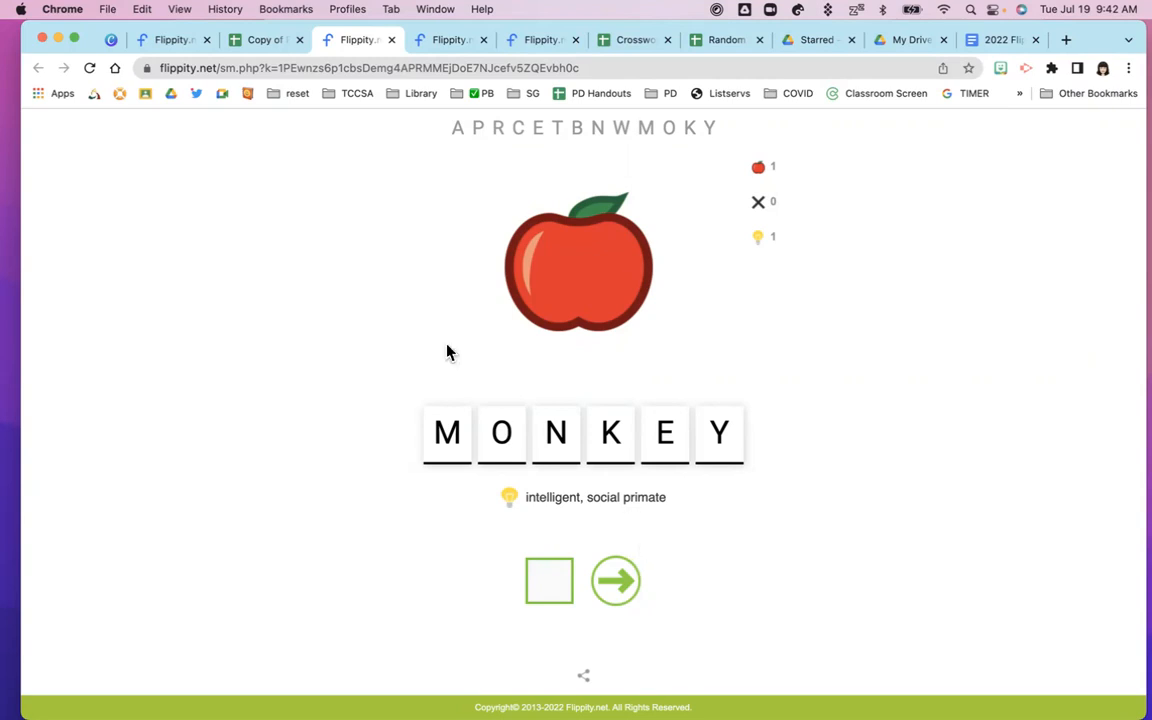
left_click(391, 40)
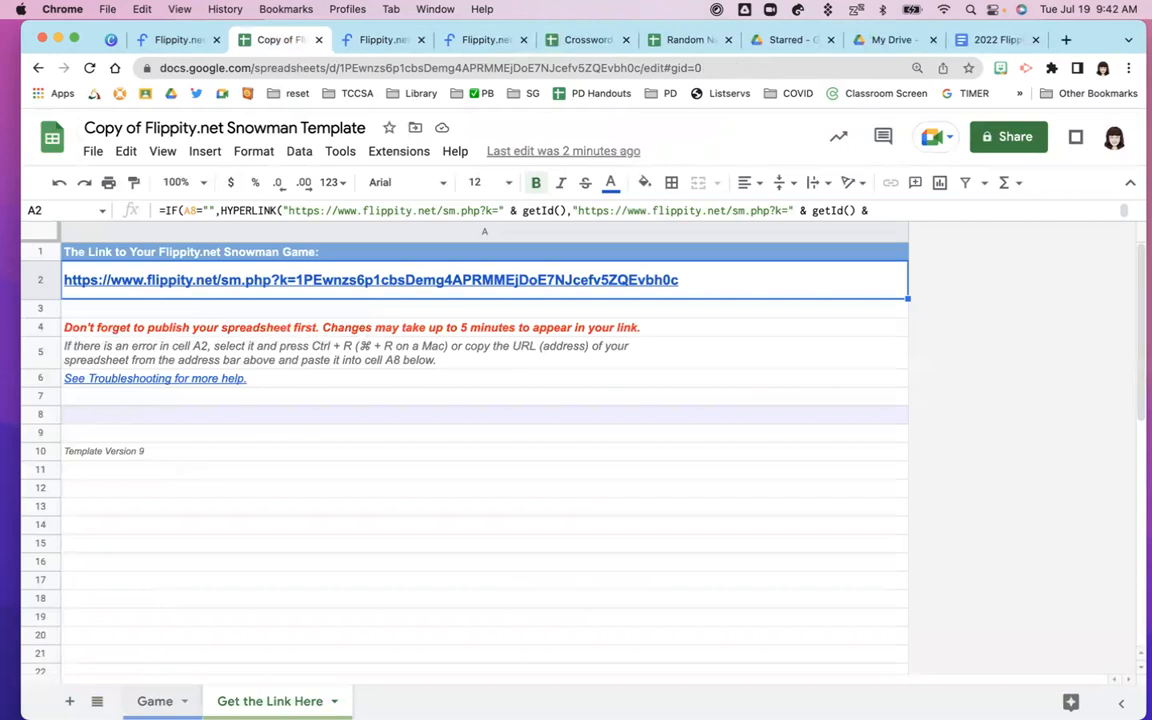
Return to the Game sheet, then switch to the Flippity Snowman instructions tab and scroll down
left_click(157, 700)
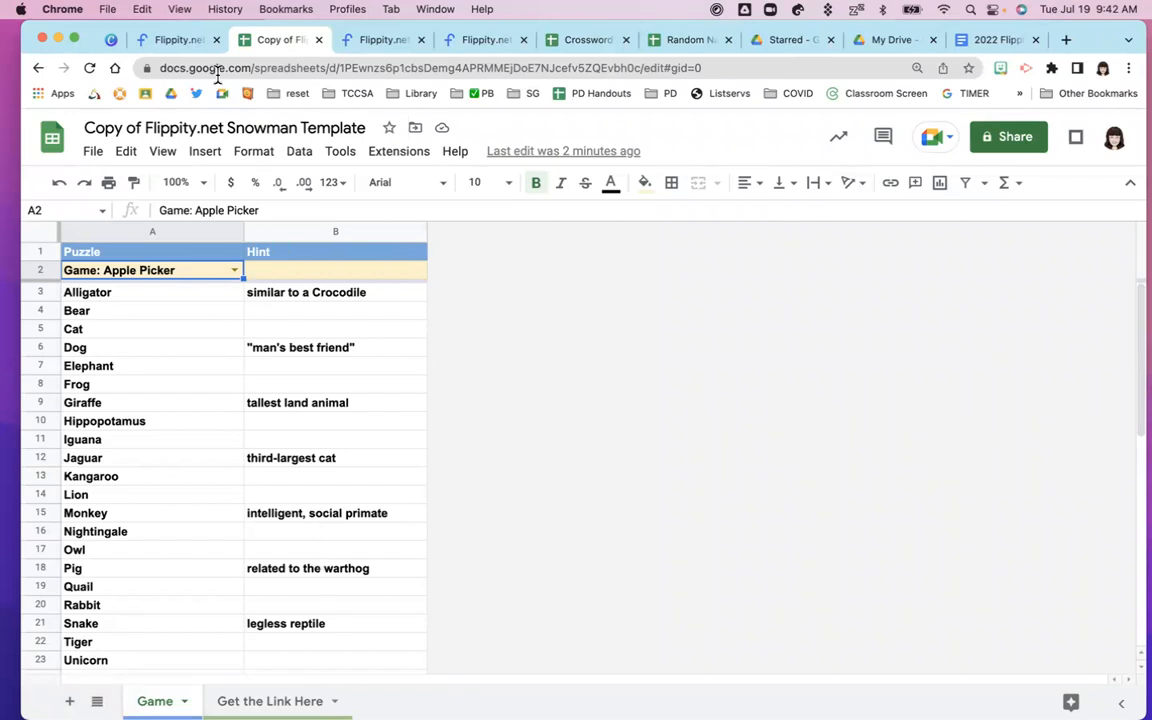
left_click(154, 42)
scroll(192, 621, "down", 5)
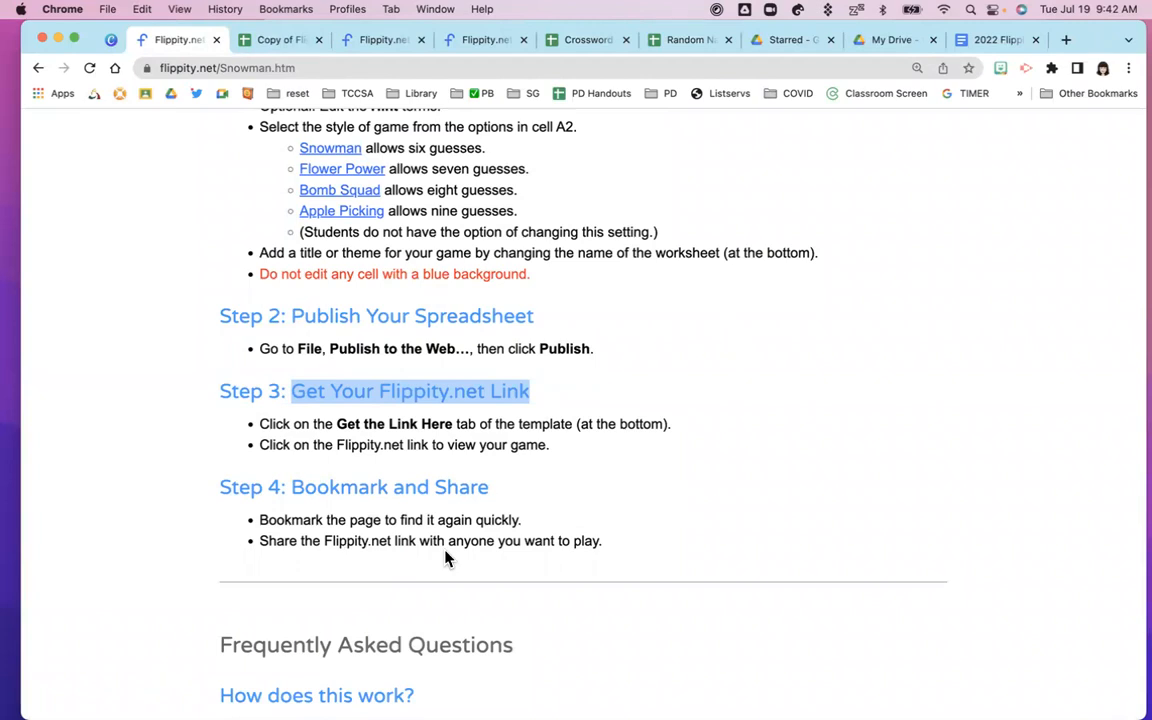
Read through the Snowman setup steps and FAQ, then close that tab and return to the Canva slideshow
scroll(447, 558, "down", 6)
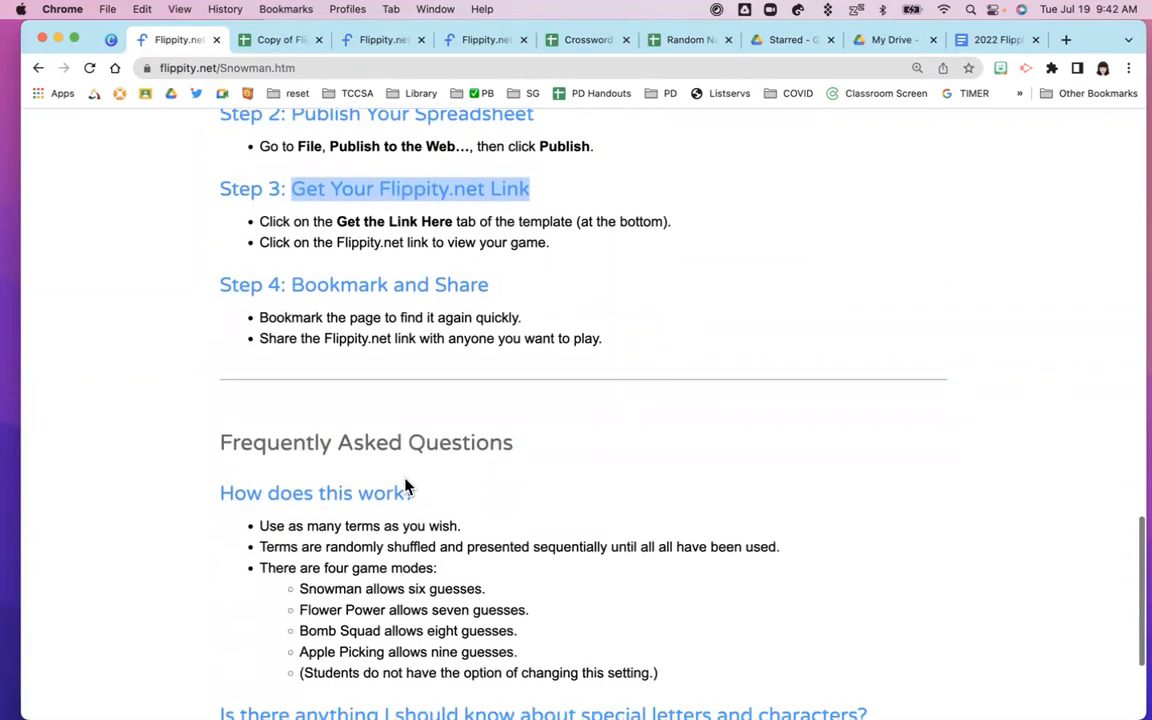
scroll(502, 567, "down", 5)
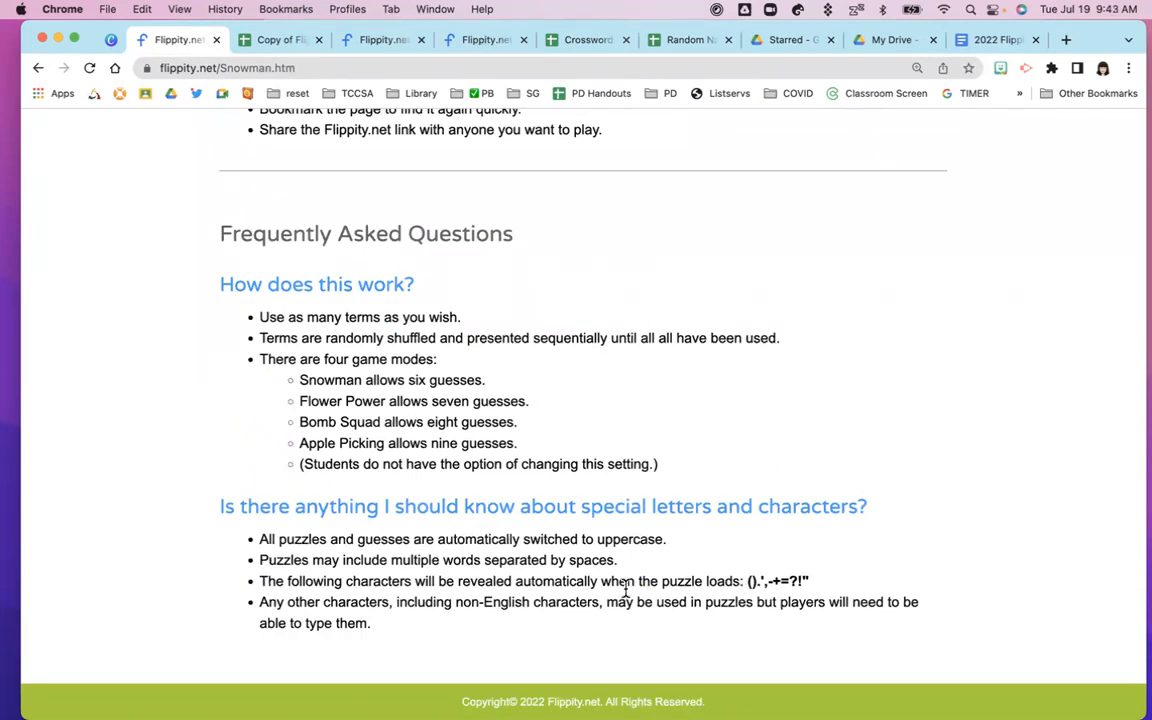
scroll(530, 562, "up", 3)
scroll(520, 555, "up", 6)
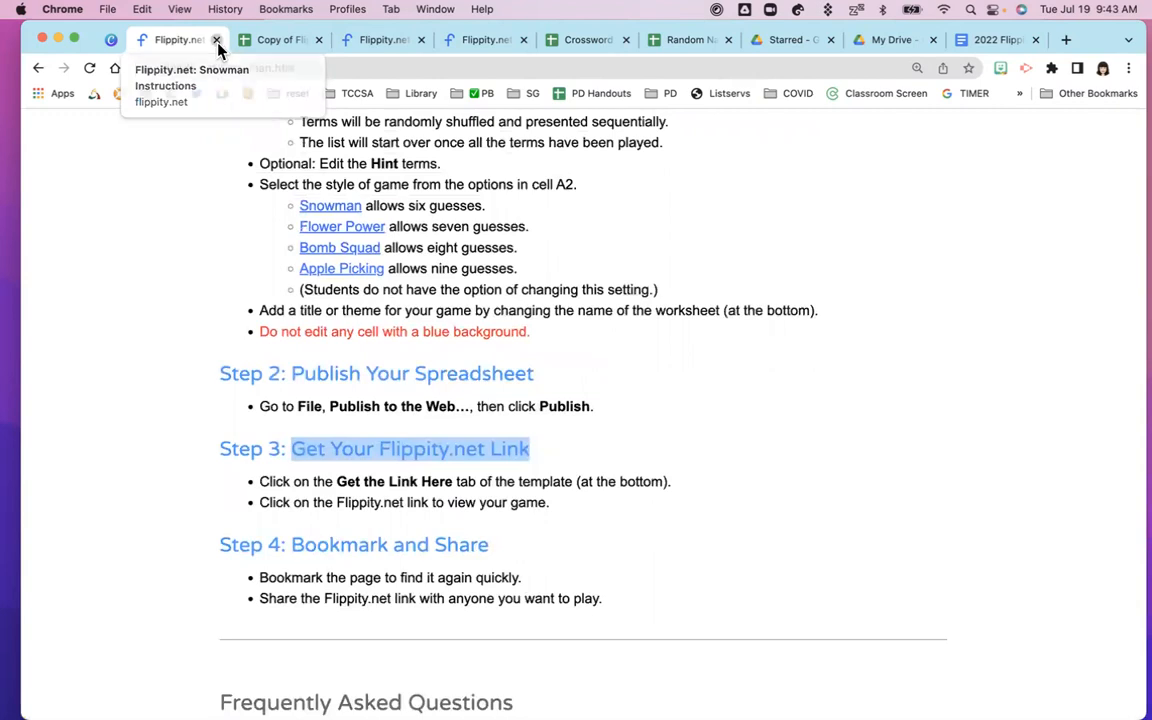
left_click(216, 40)
left_click(110, 40)
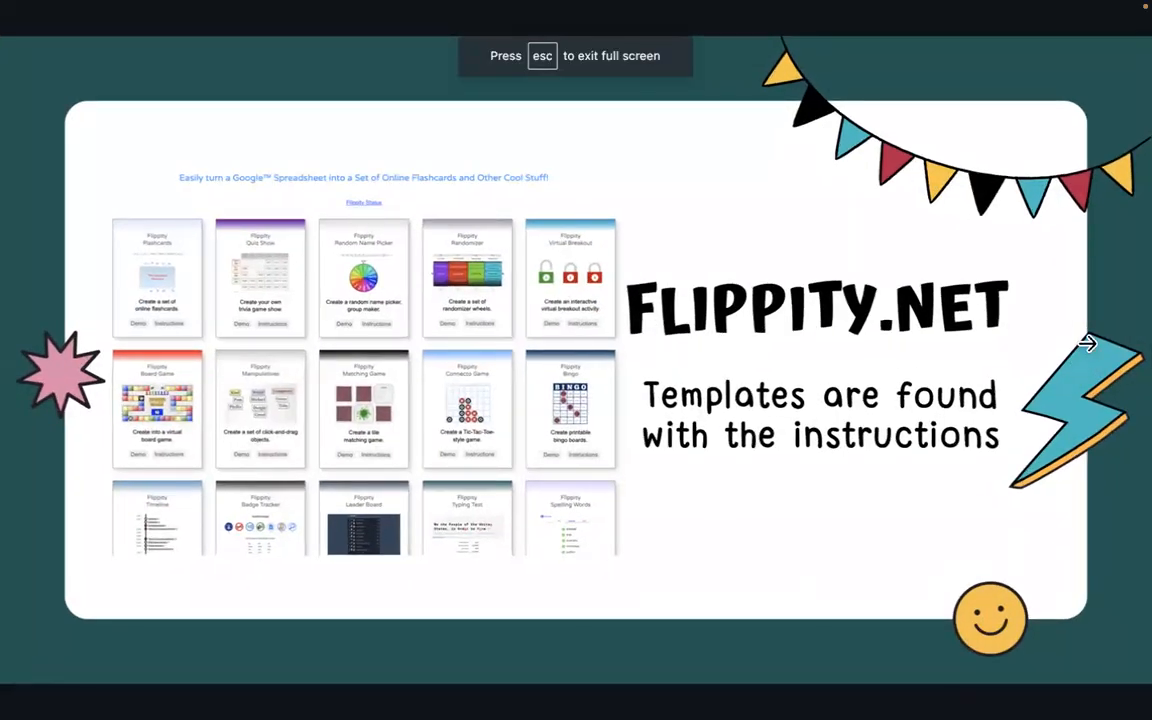
Advance to the Poll #3 slide and shift the Zoom poll results window to the left
left_click(1094, 321)
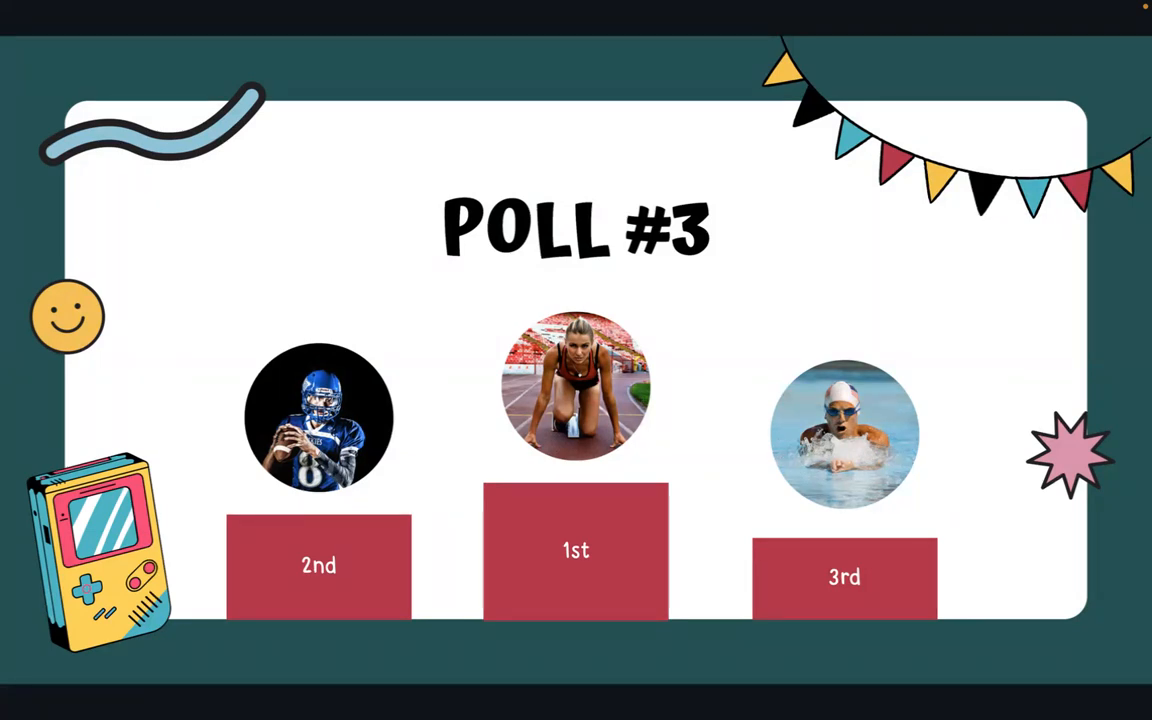
left_click_drag(707, 147, 486, 114)
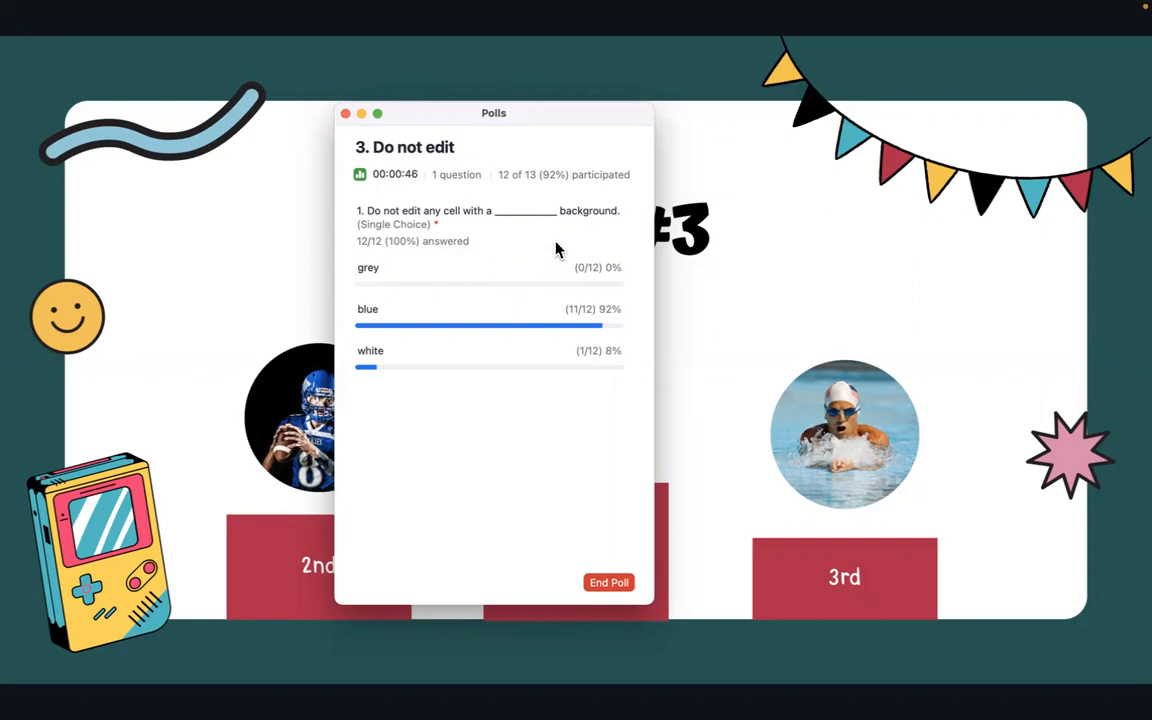
Admit the waiting participant, end the Do not edit poll, and drag its results off the slide
left_click_drag(550, 116, 598, 92)
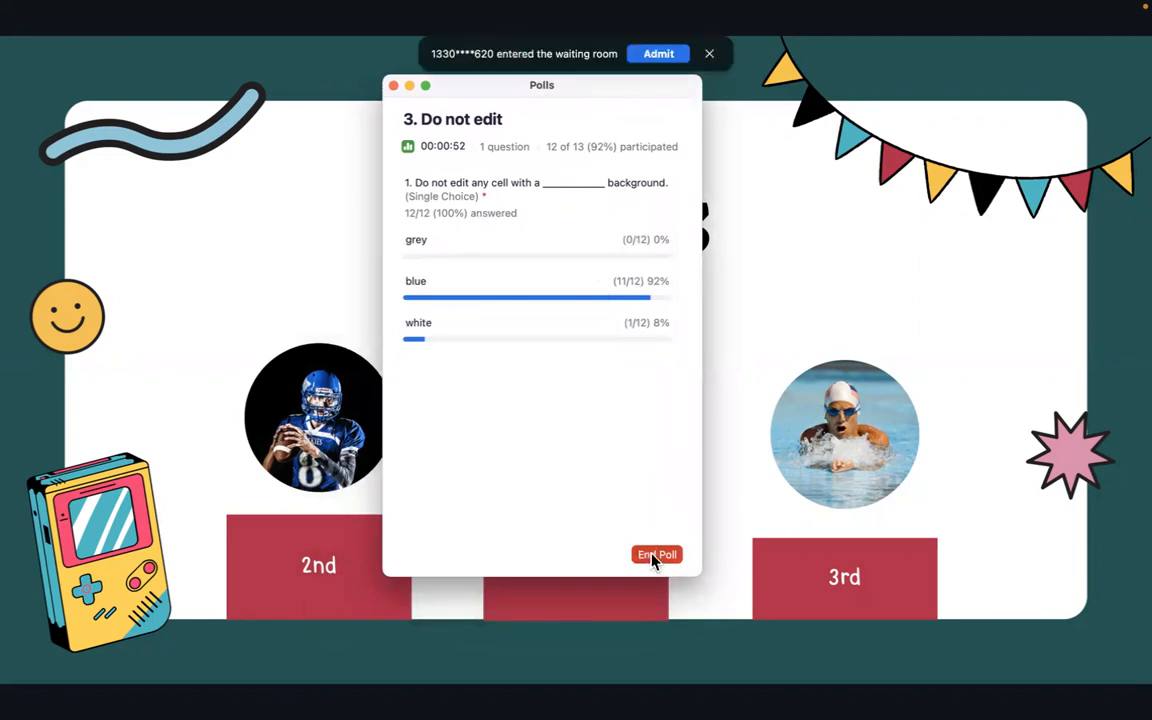
left_click(665, 57)
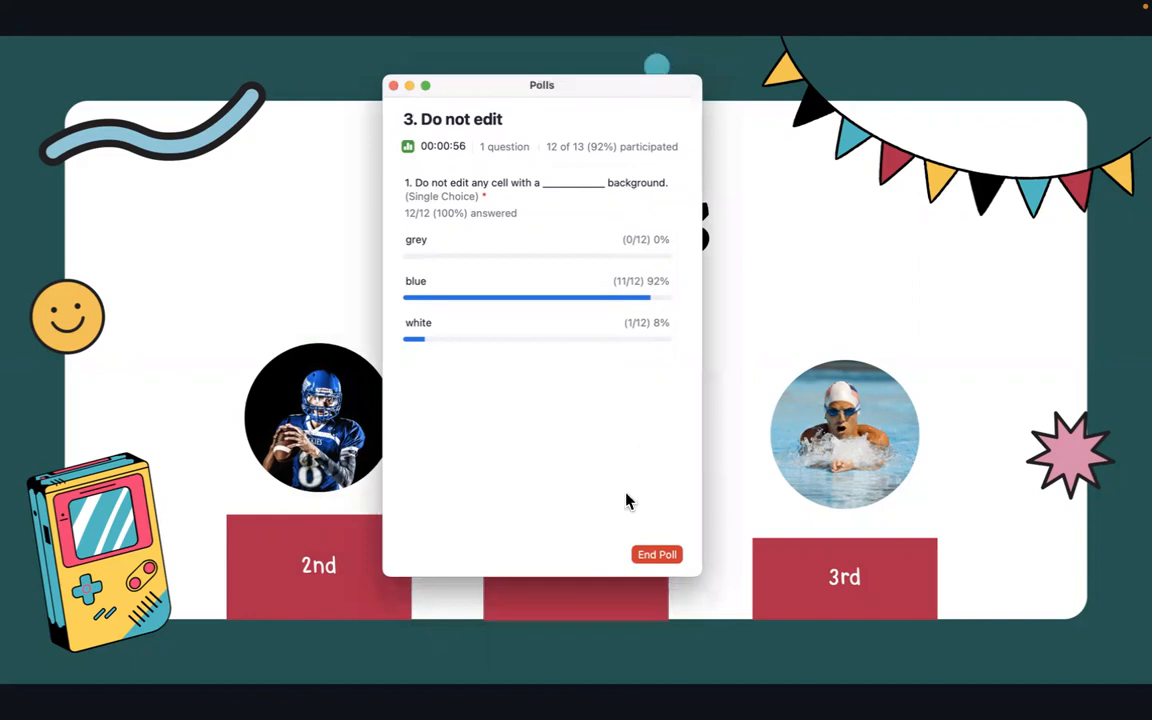
left_click(655, 556)
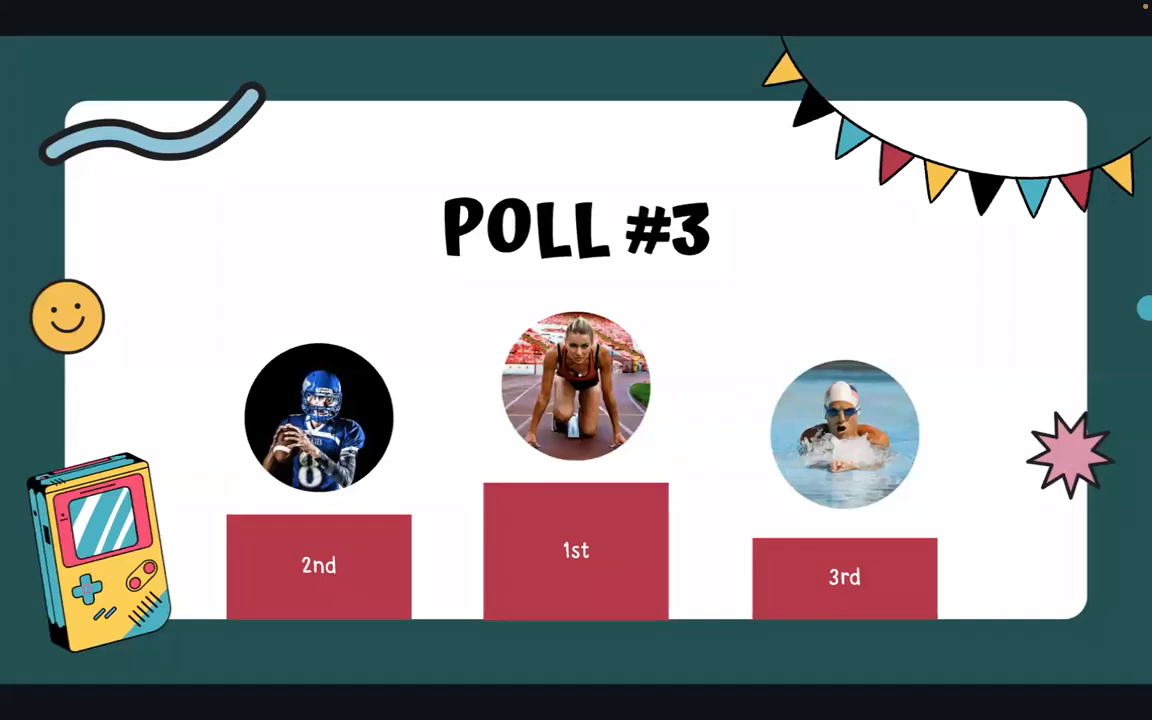
left_click_drag(1150, 190, 612, 132)
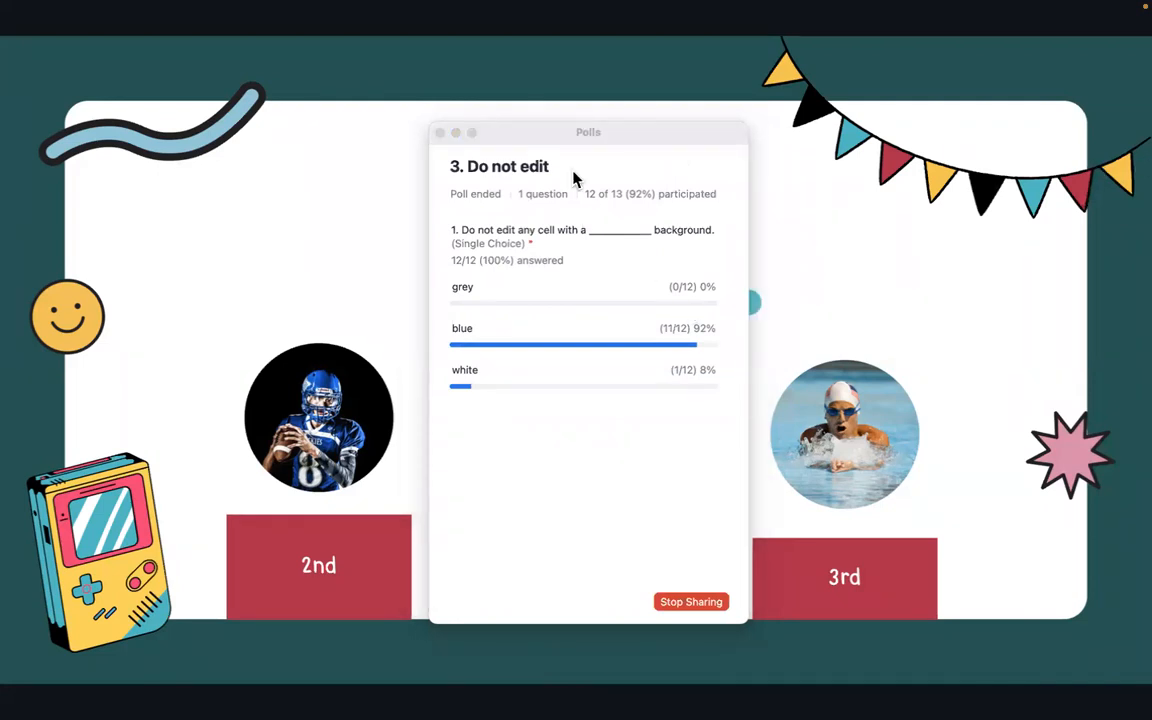
left_click(517, 145)
left_click_drag(516, 139, 1150, 160)
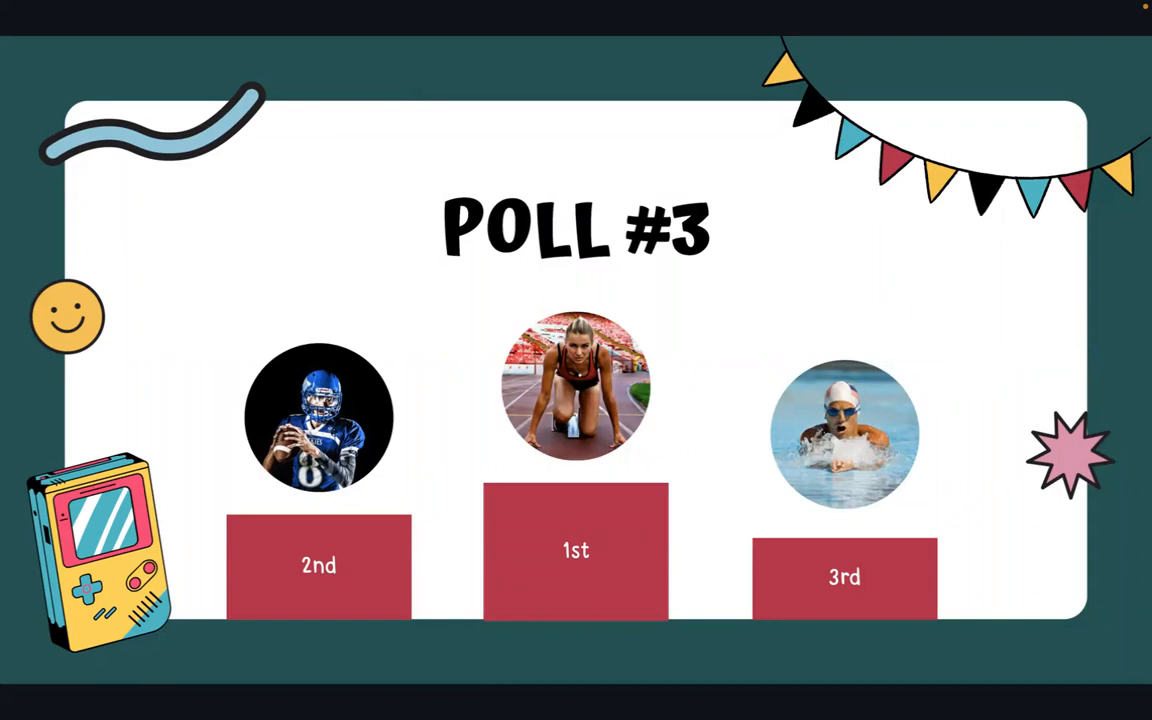
Exit full screen and close the Flippity DOG word and Cooking story pages
key("Escape")
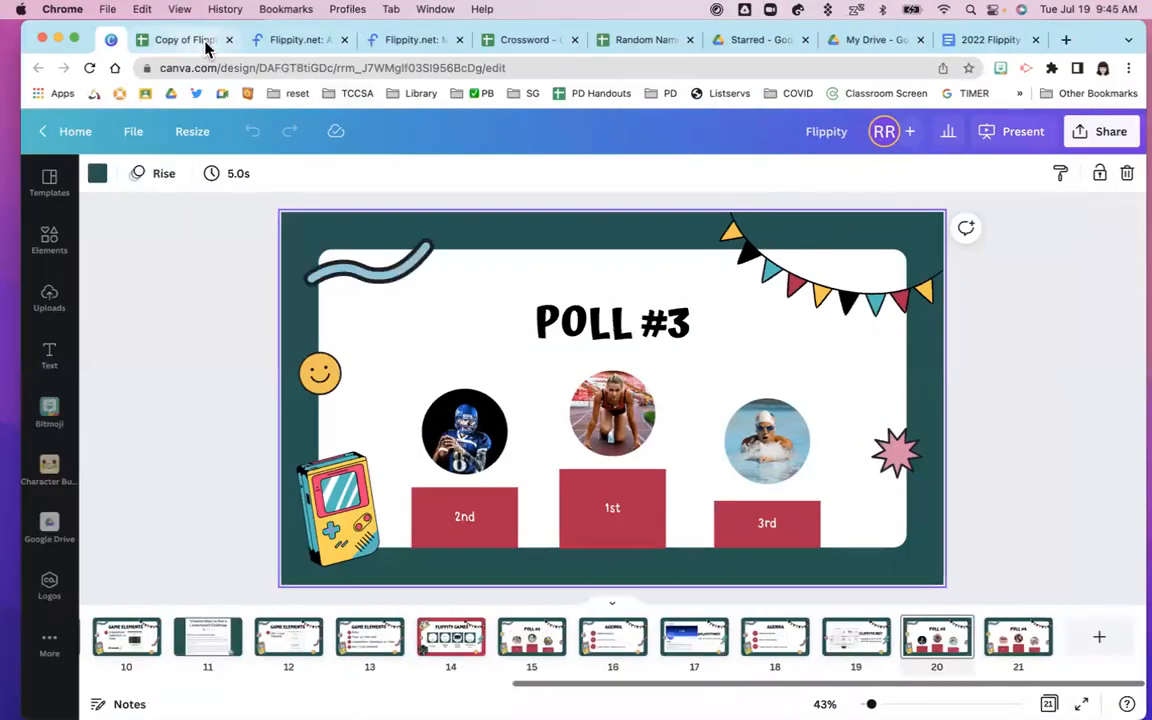
left_click(295, 41)
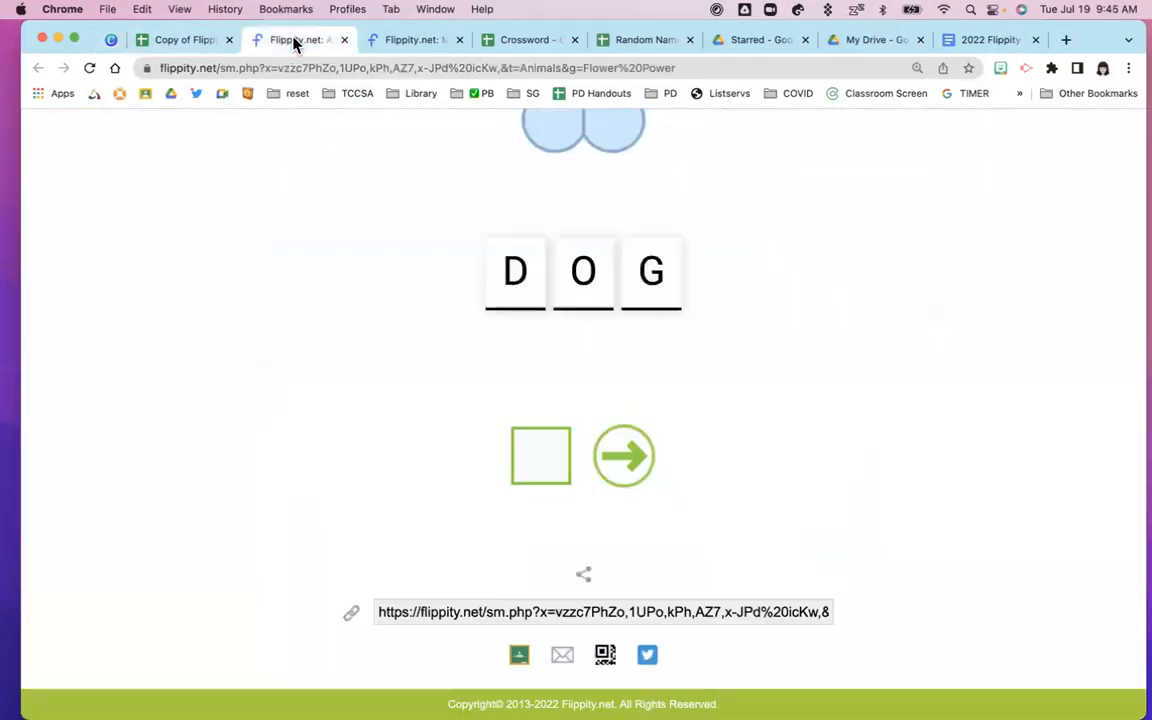
left_click(344, 40)
left_click(344, 42)
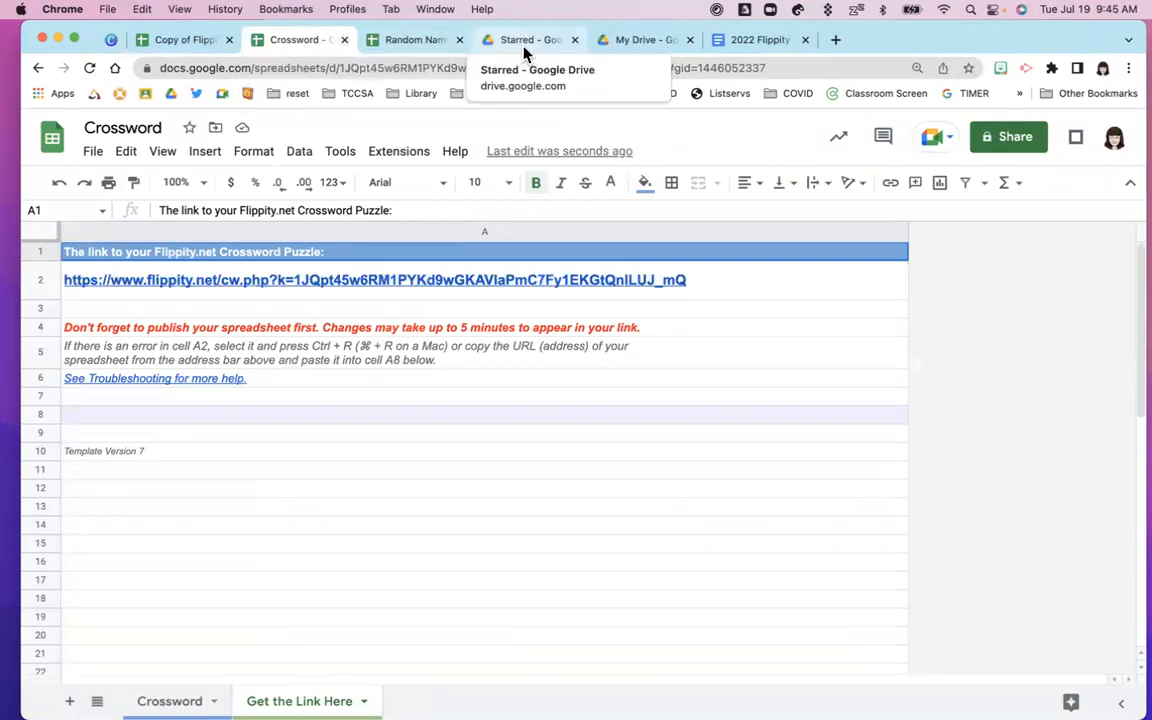
Go to flippity.net in a new tab and open the Spelling Words instructions
left_click(835, 42)
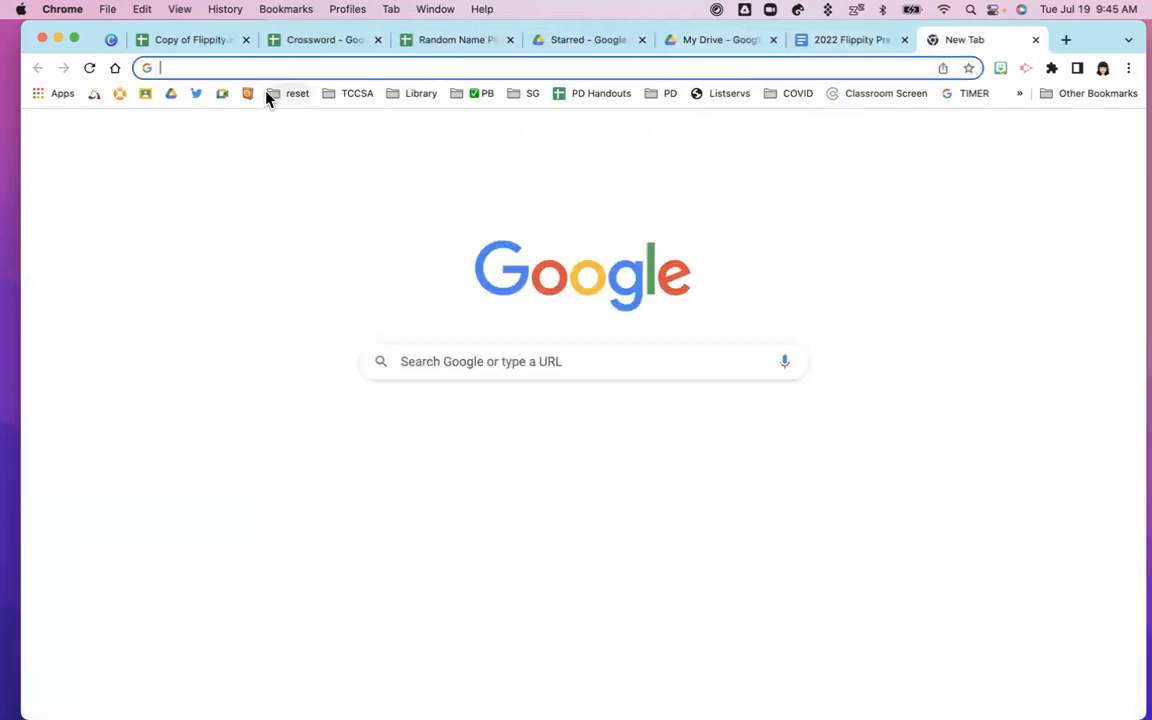
type("flippity.net")
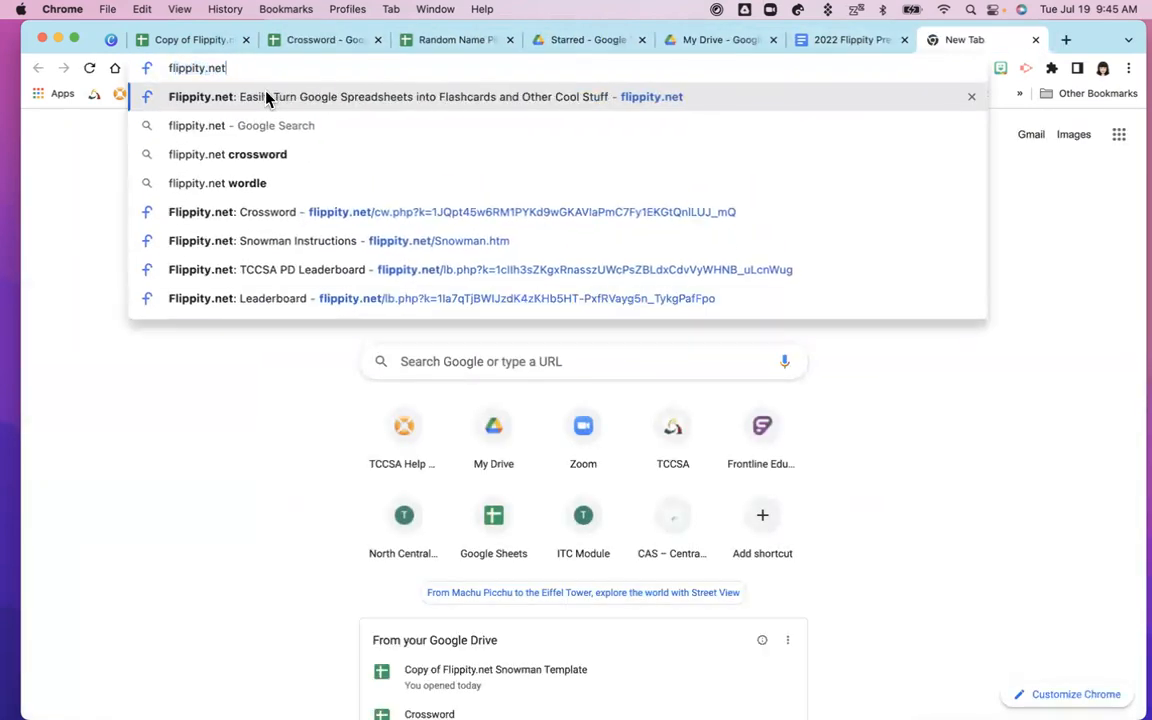
key("Return")
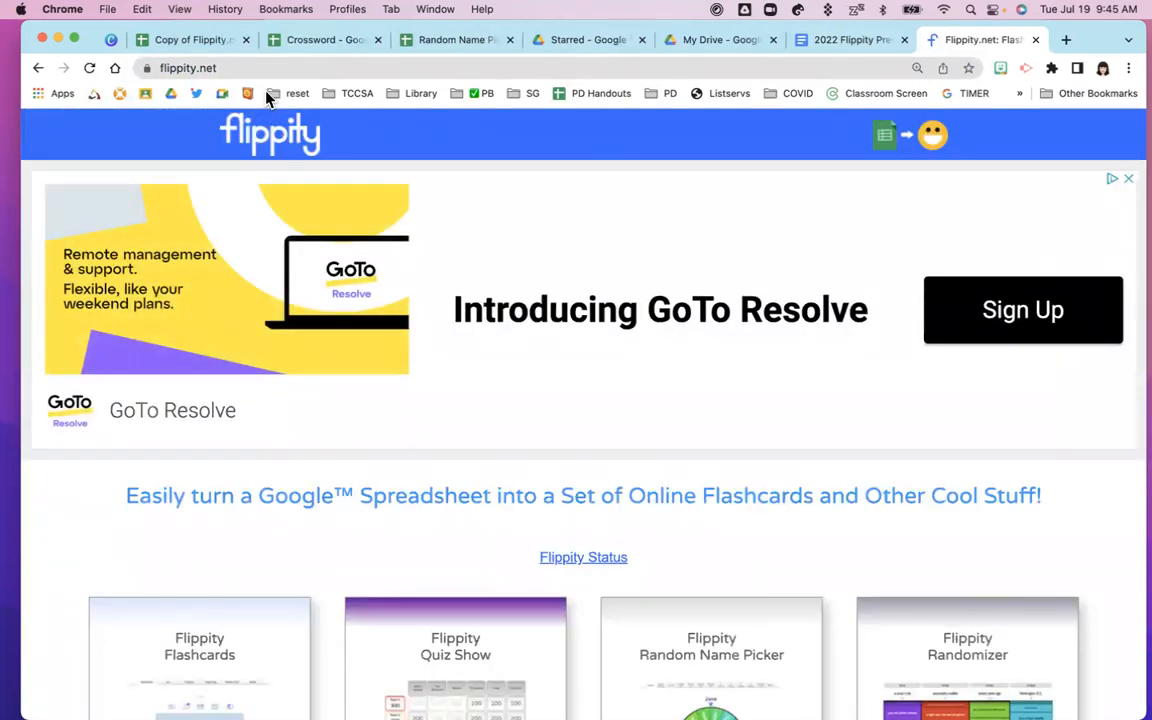
scroll(614, 571, "down", 4)
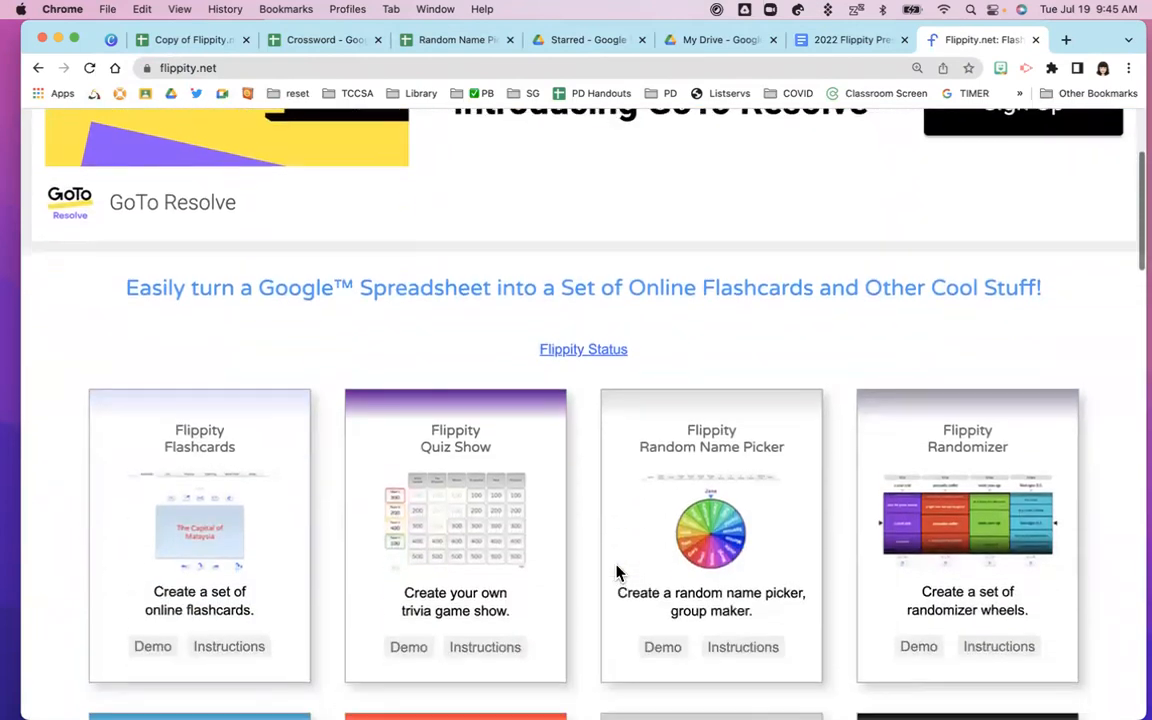
scroll(610, 571, "down", 7)
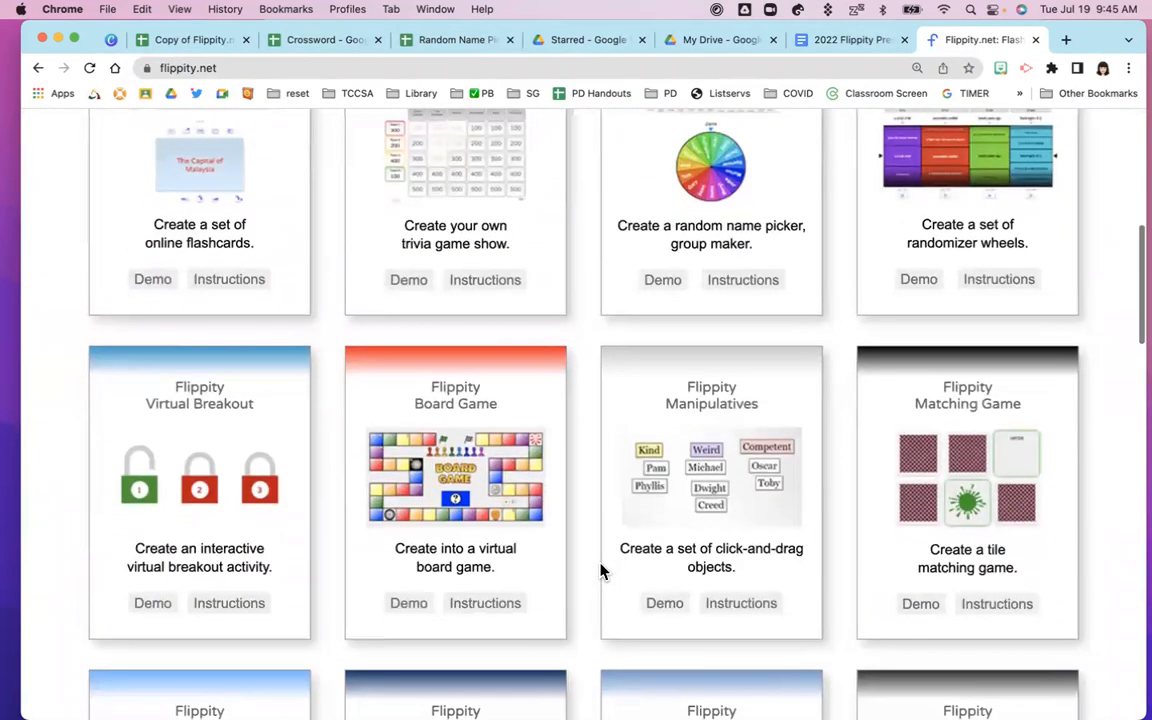
scroll(600, 571, "down", 3)
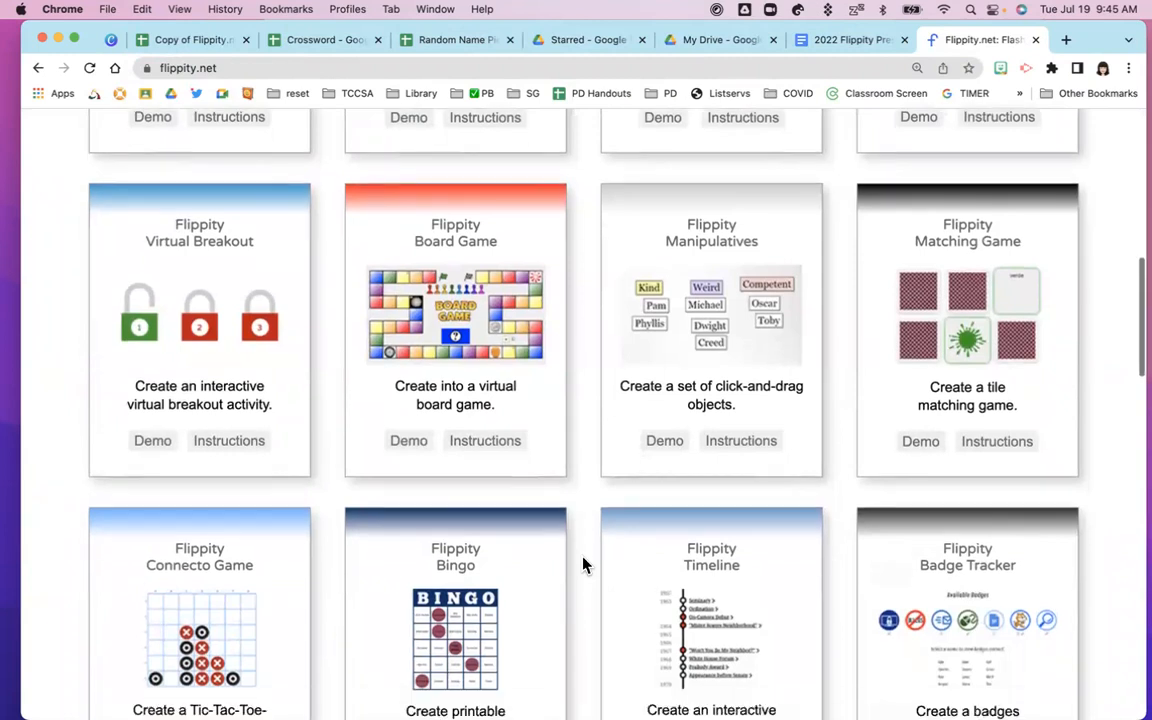
scroll(585, 565, "down", 8)
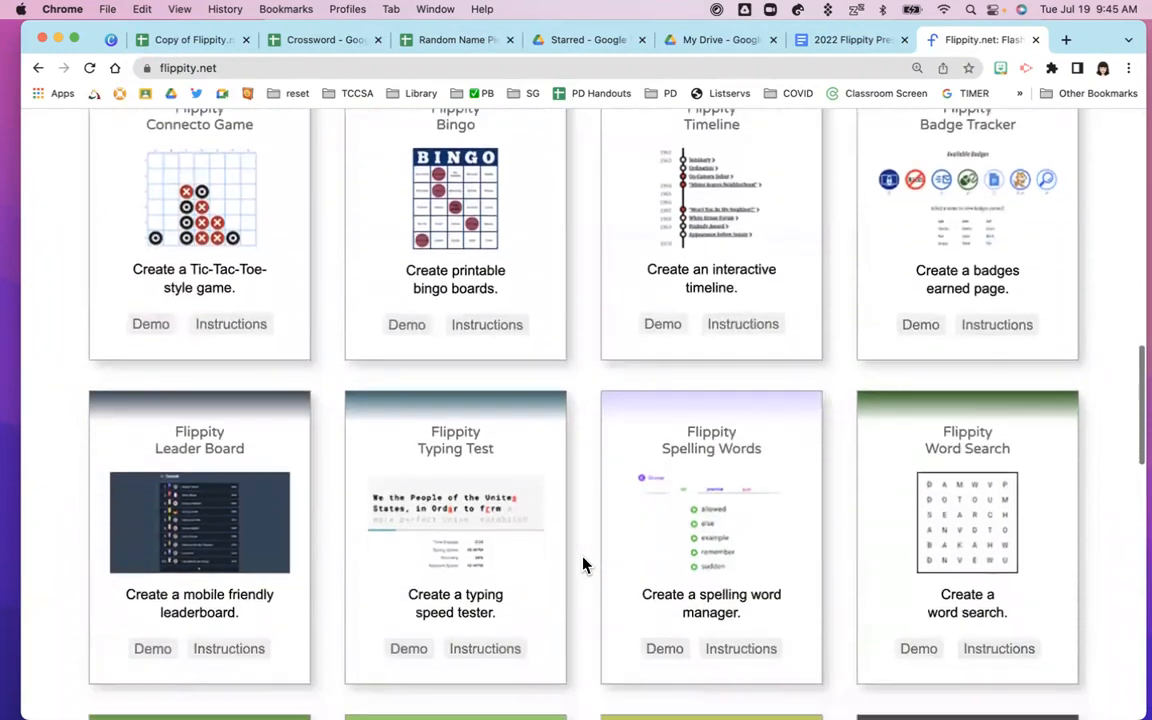
scroll(584, 565, "down", 2)
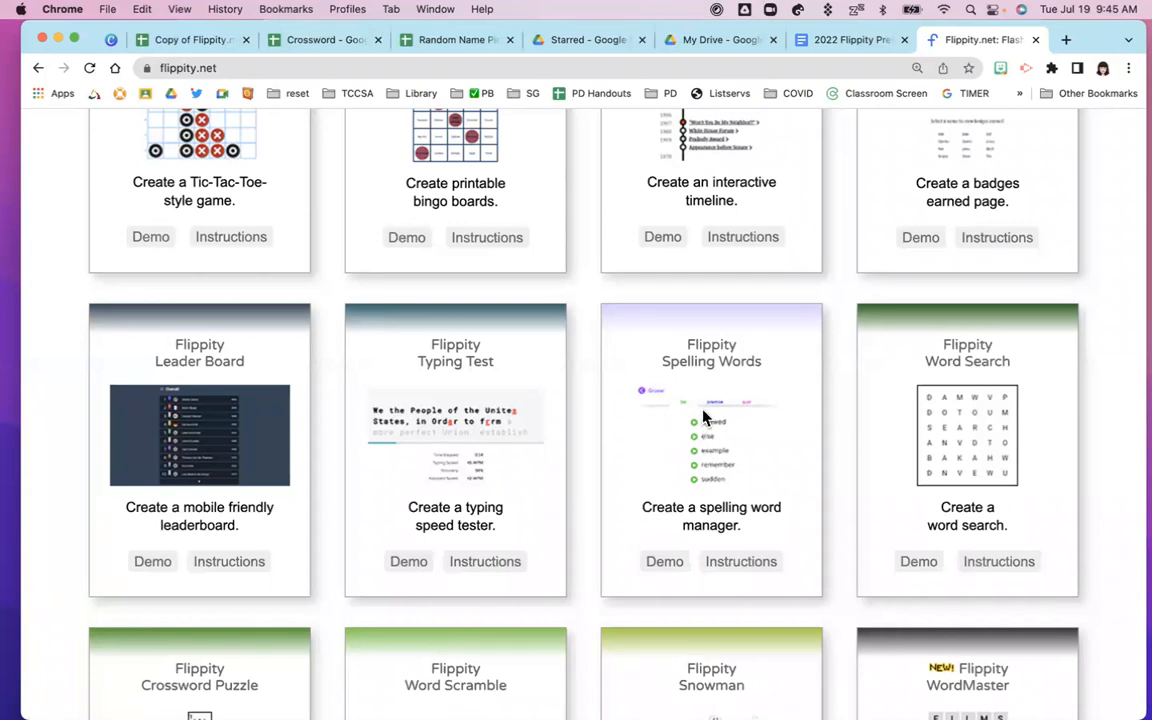
left_click(737, 565)
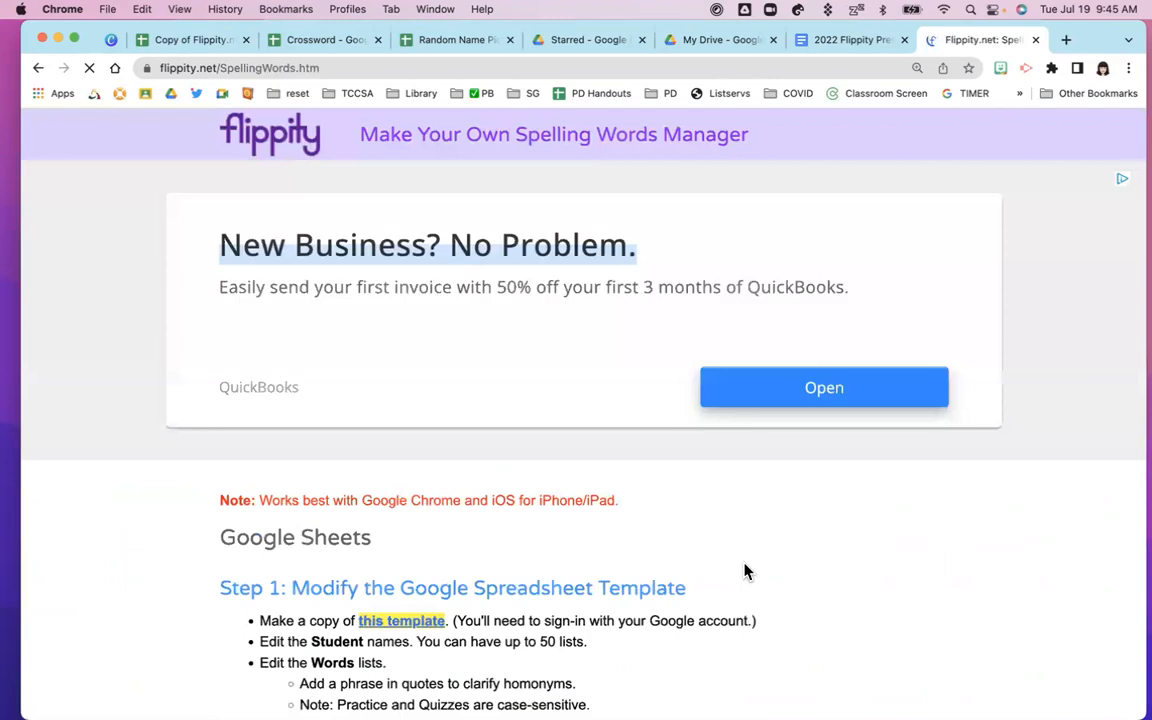
scroll(744, 571, "down", 5)
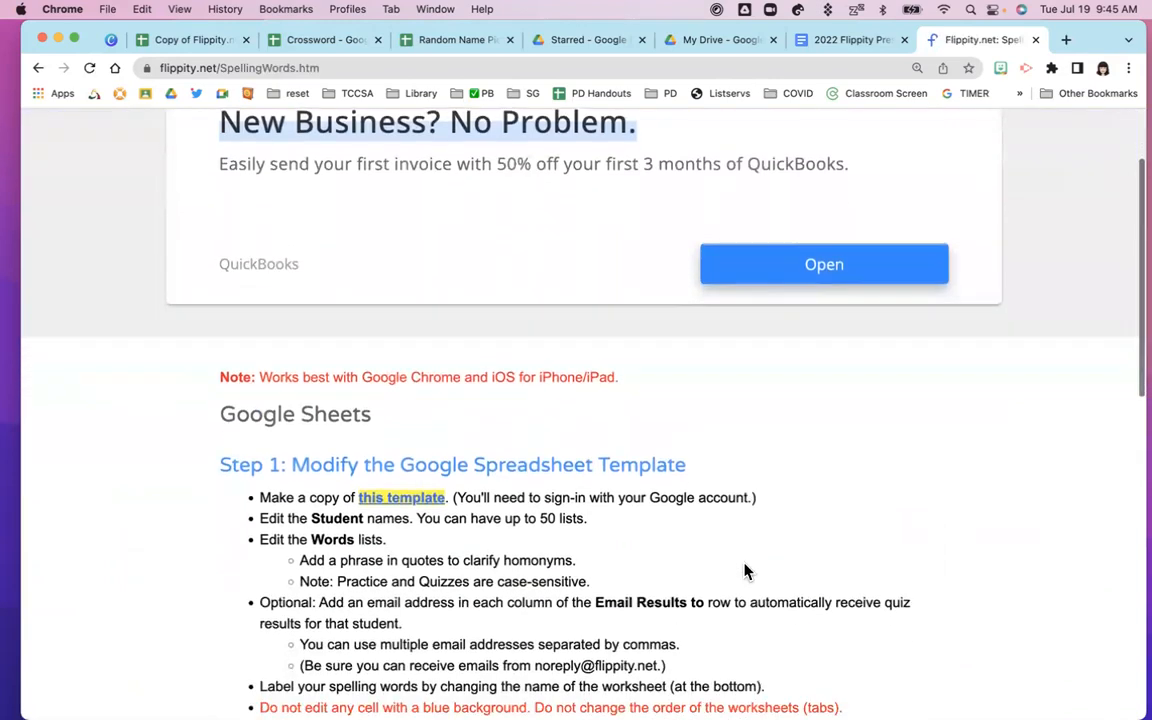
Highlight 'Optional', the email-per-column note, the multiple-address tip and the blue-cells warning
scroll(744, 571, "down", 1)
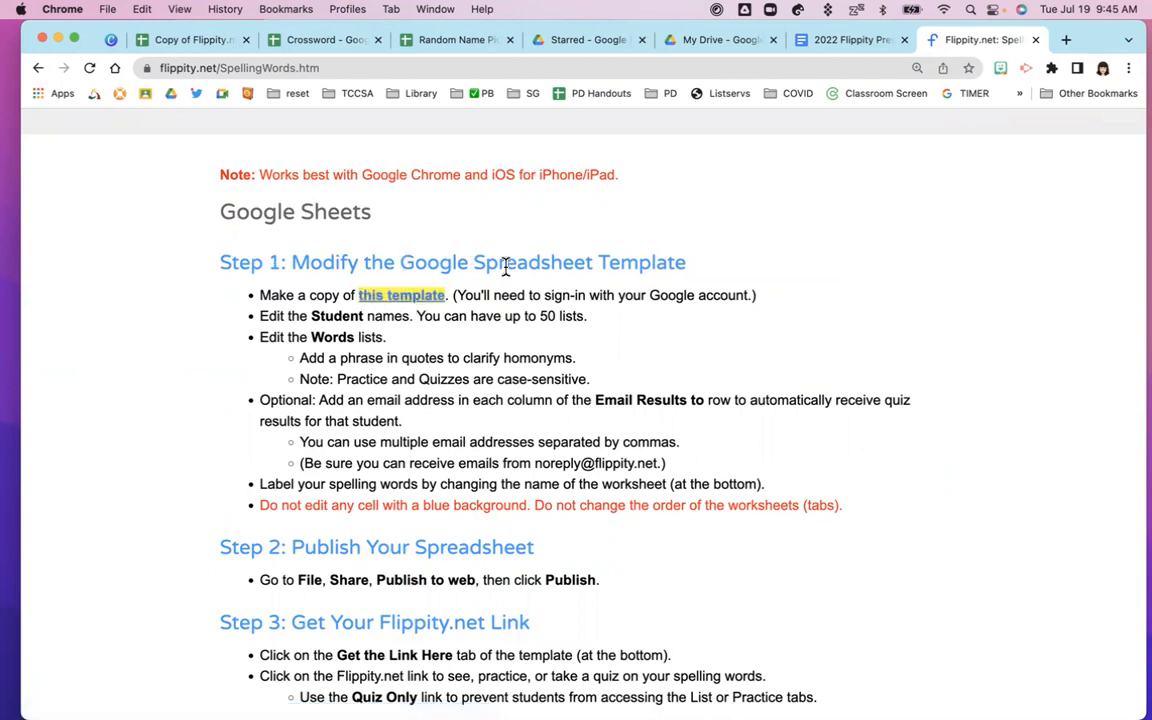
scroll(395, 416, "down", 1)
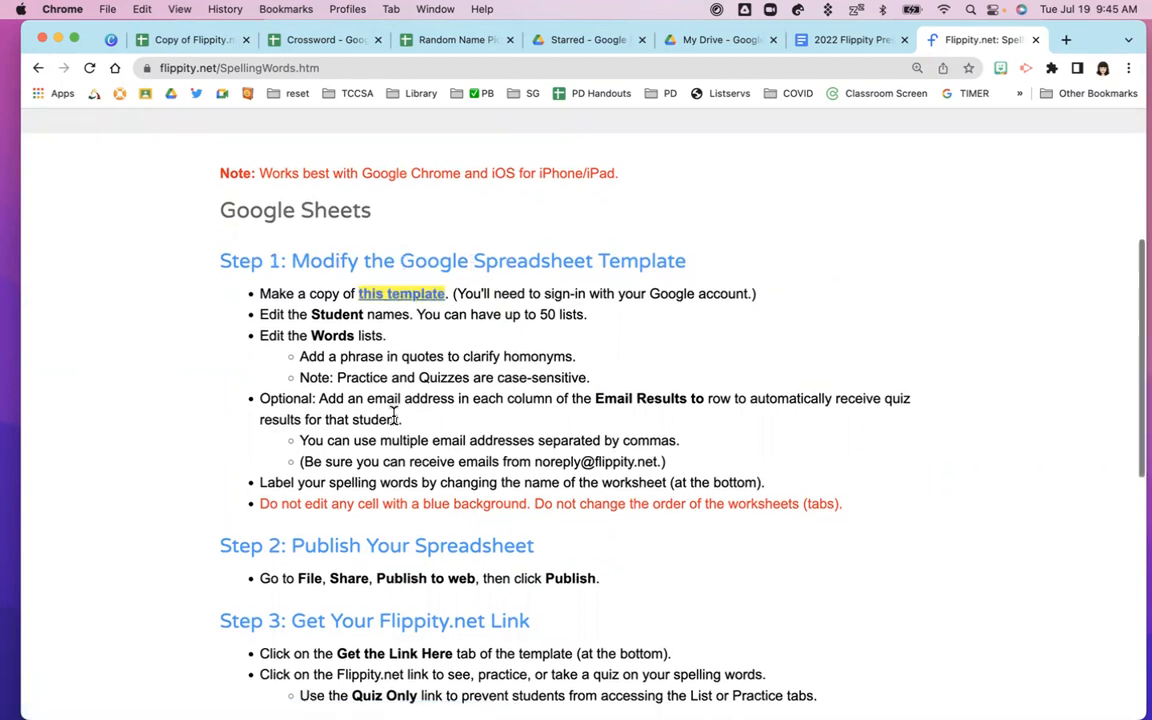
scroll(393, 410, "down", 2)
left_click_drag(263, 343, 316, 343)
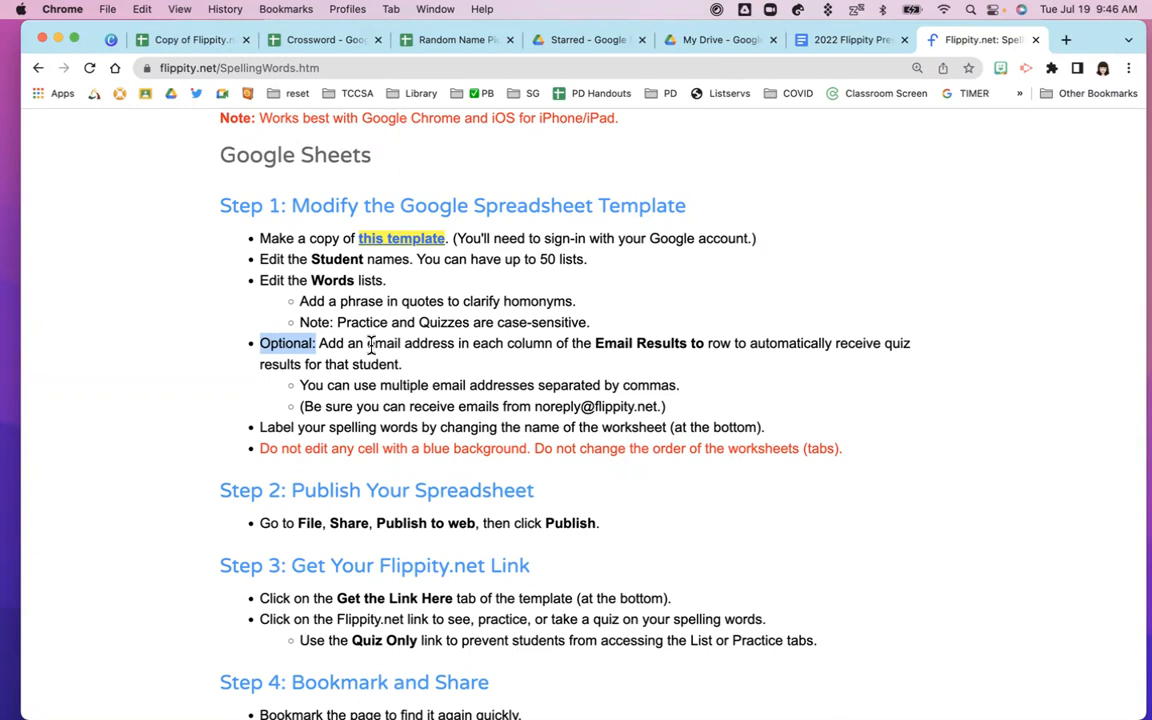
left_click_drag(368, 343, 589, 343)
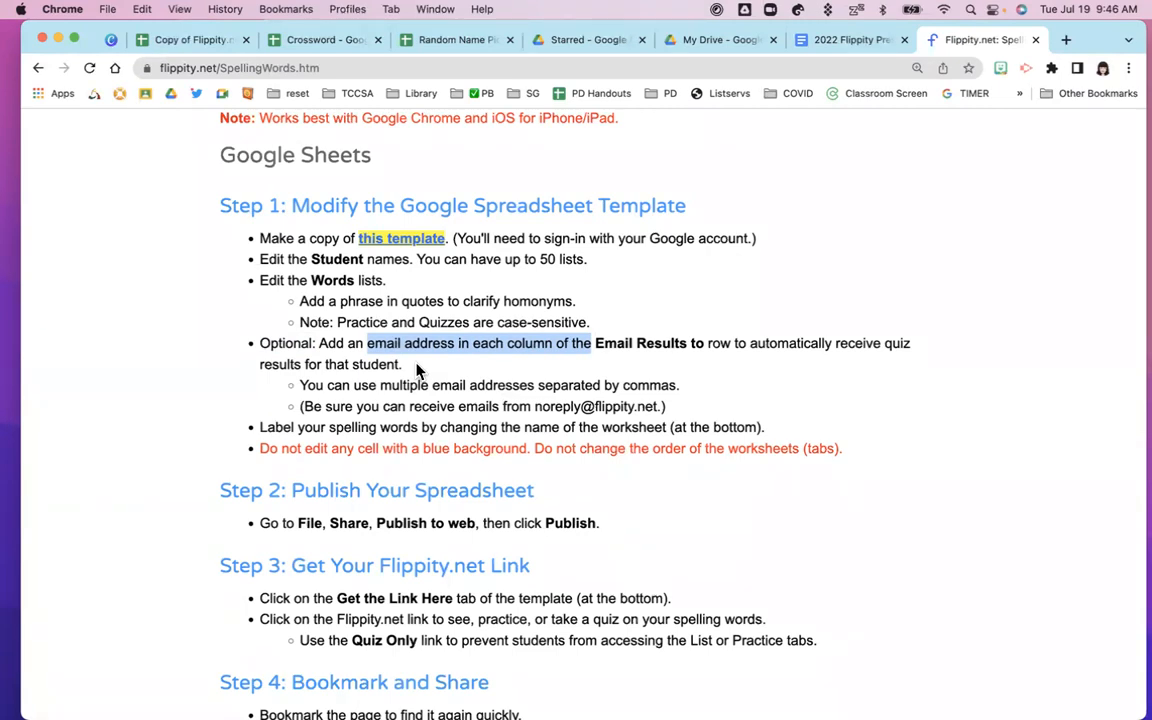
scroll(418, 370, "down", 2)
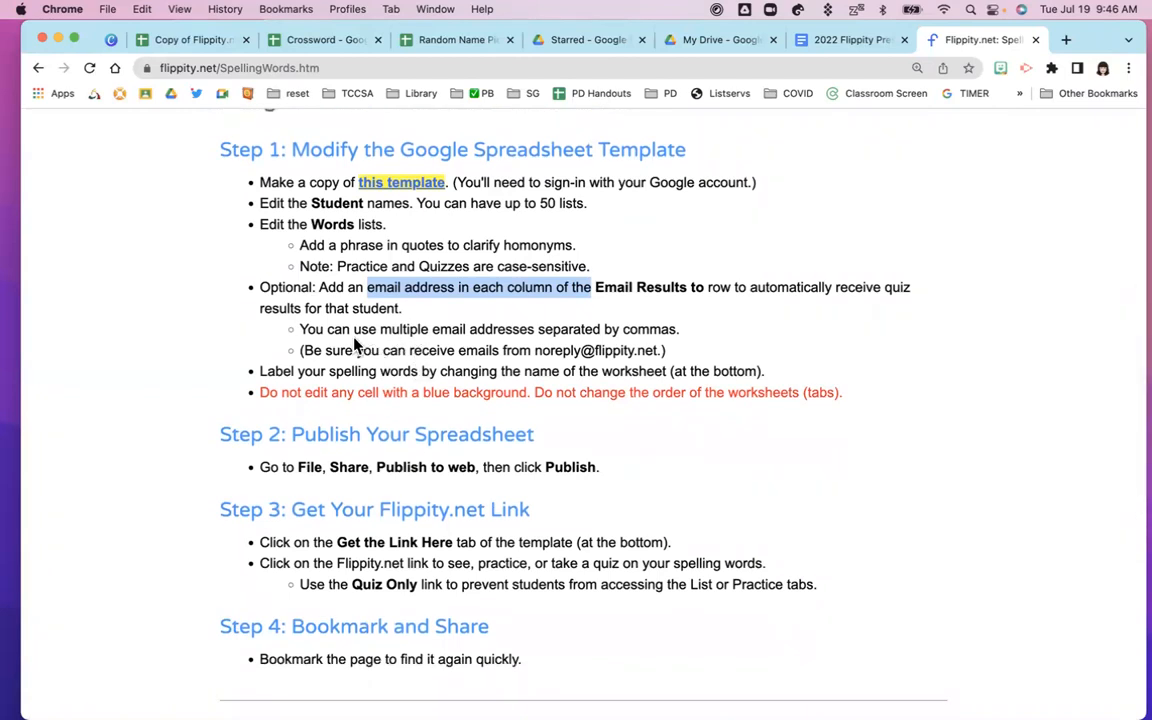
left_click_drag(430, 330, 537, 331)
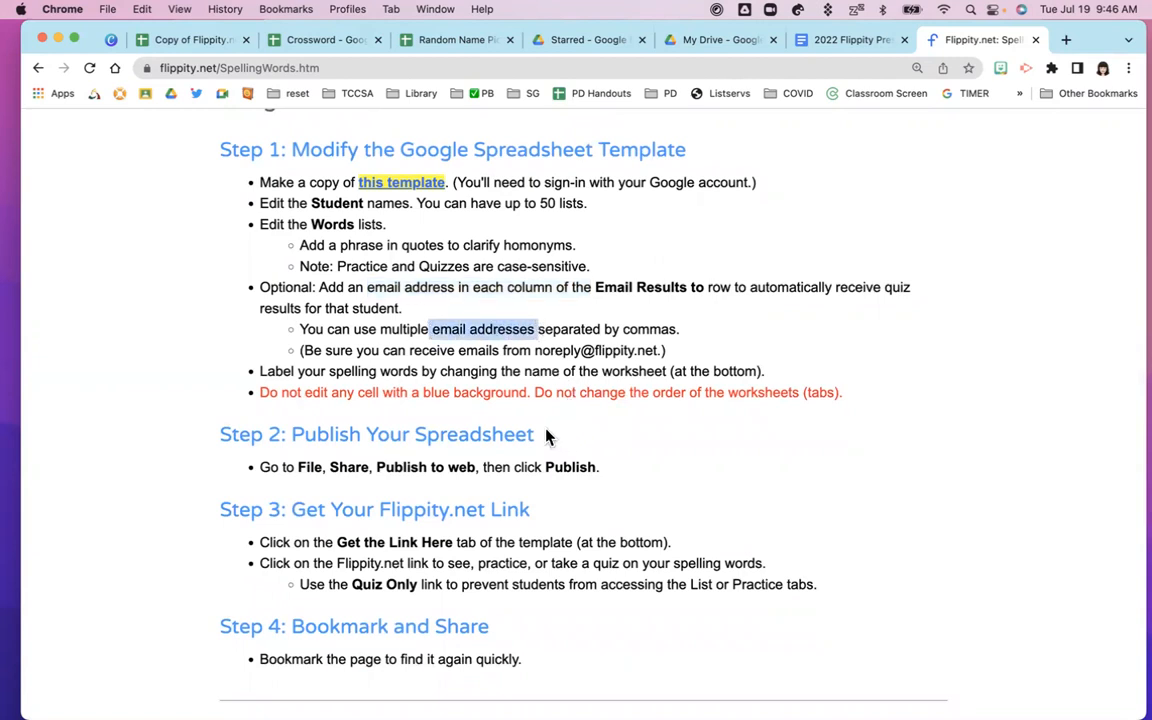
left_click_drag(259, 392, 533, 394)
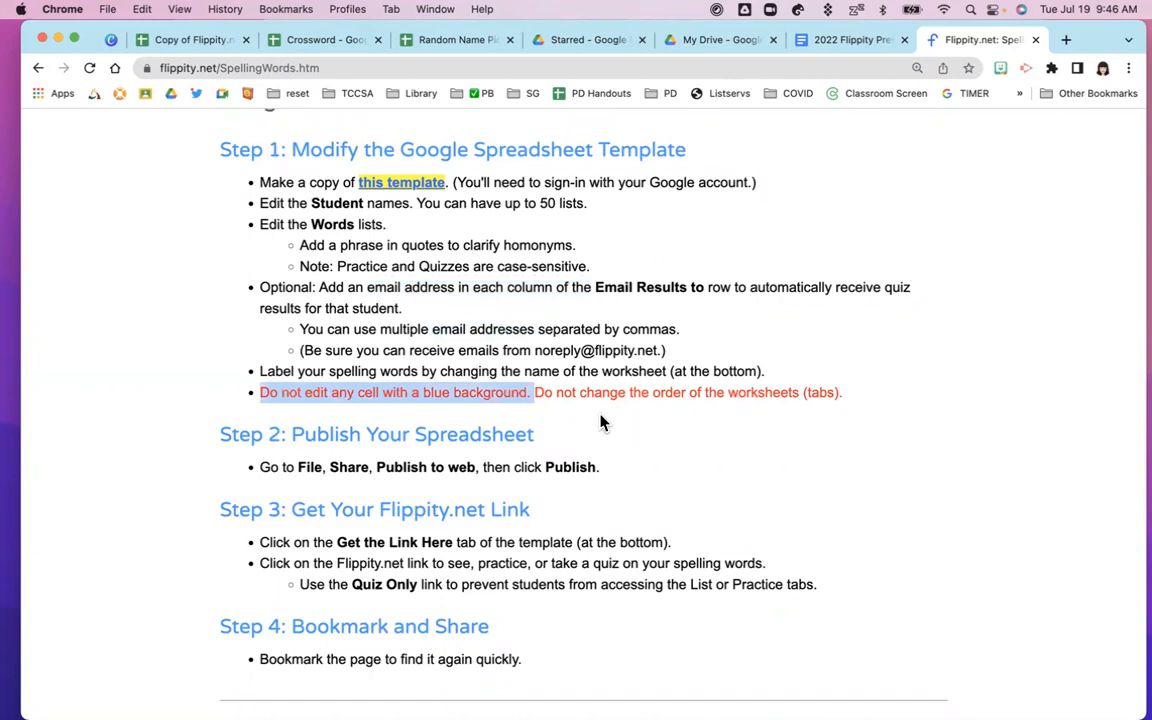
Highlight 'Link' in Step 3 and open the Spelling Words template copy page in a new tab
scroll(600, 422, "down", 2)
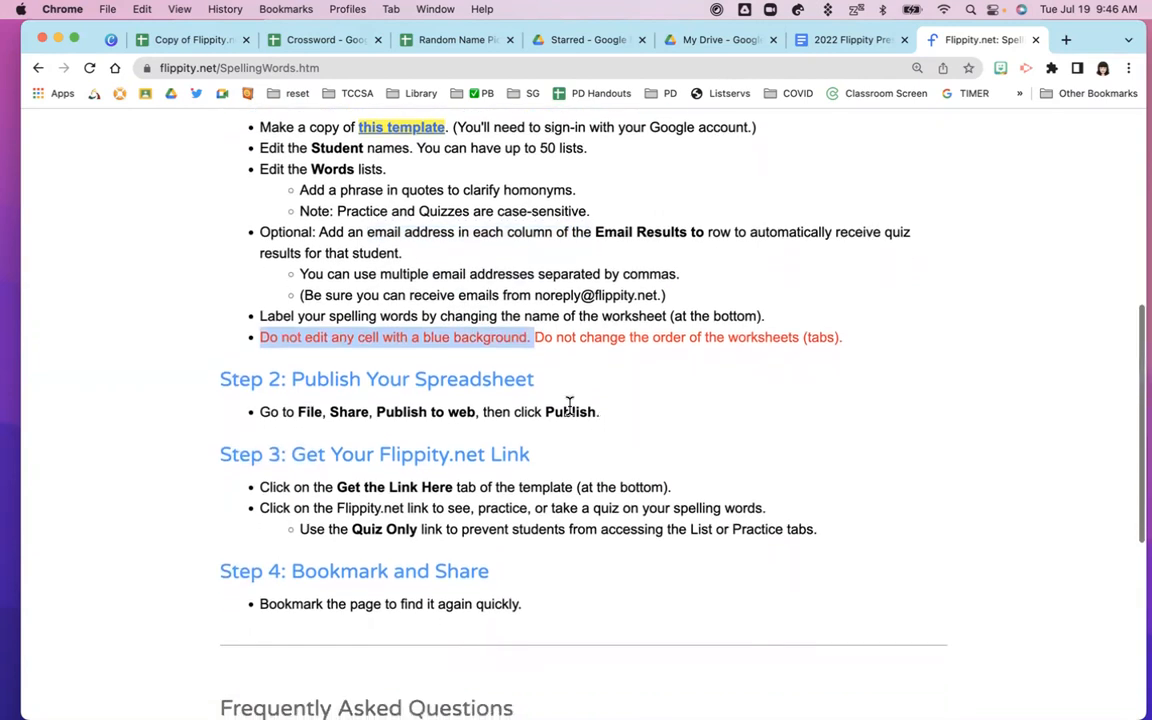
left_click_drag(296, 380, 368, 379)
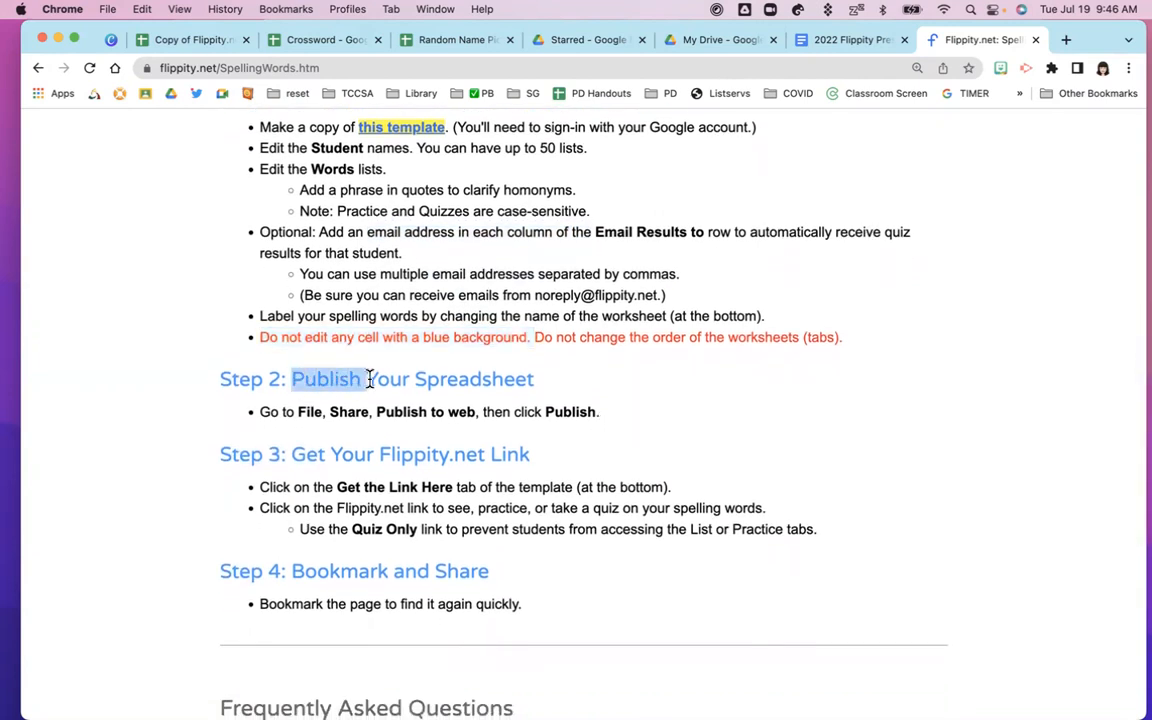
left_click_drag(489, 456, 535, 465)
scroll(476, 406, "up", 5)
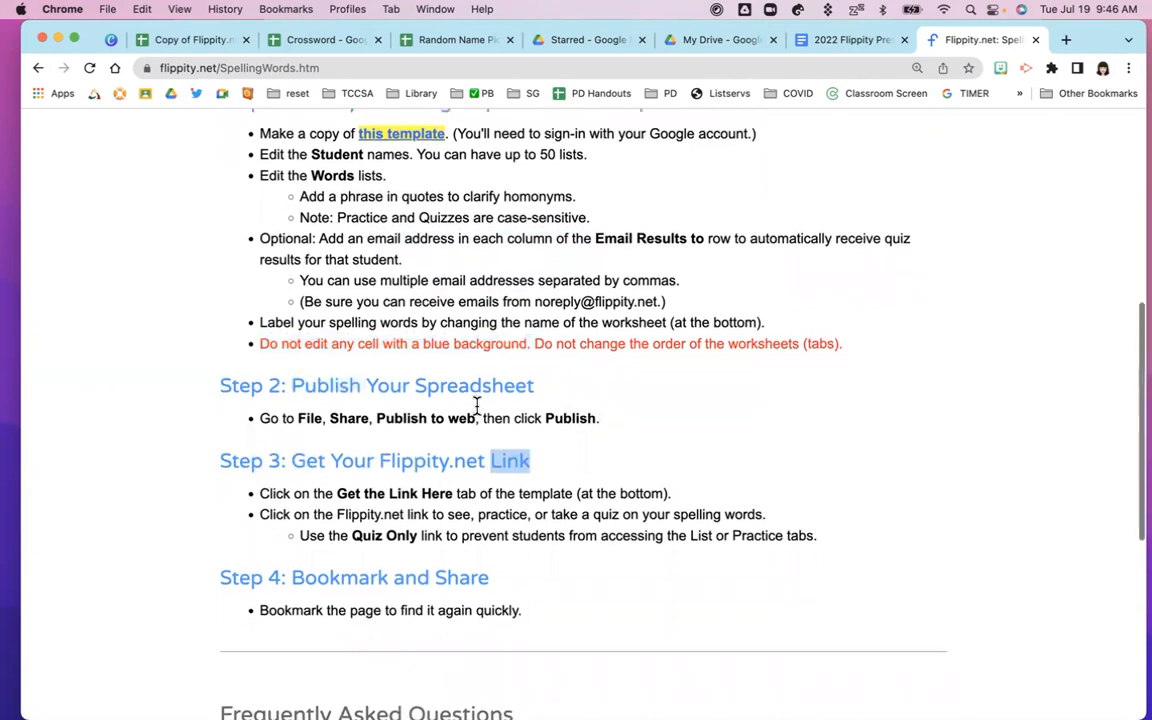
left_click(404, 348)
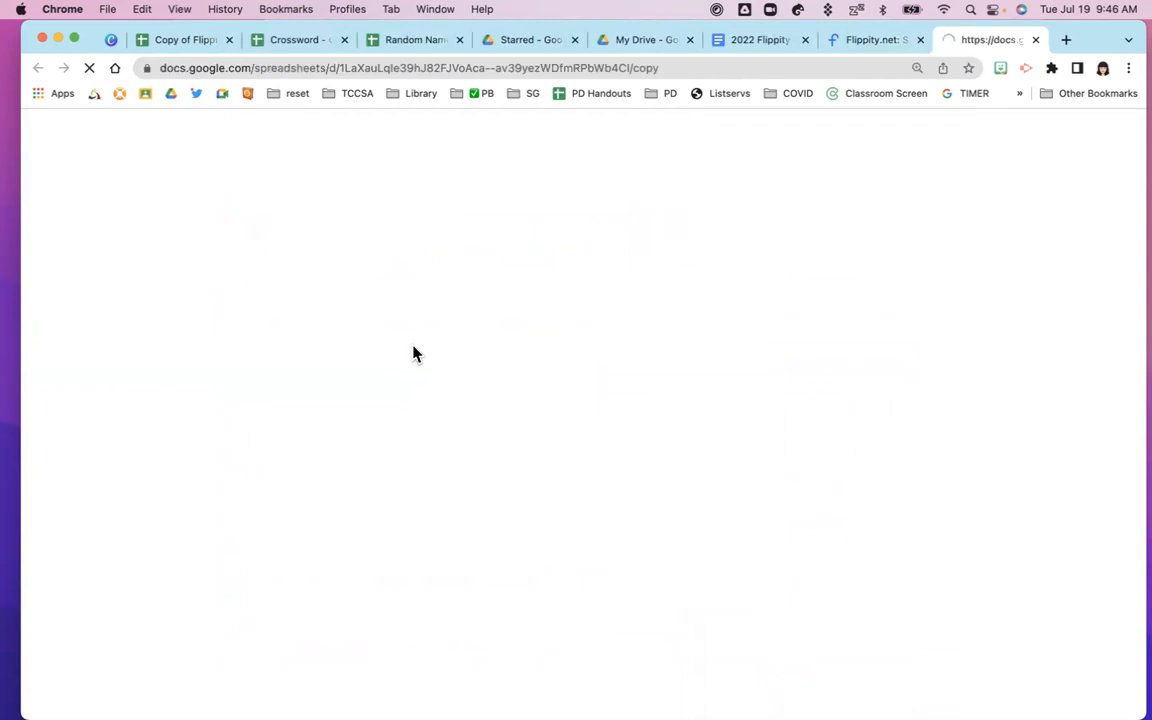
Make a copy of the Spelling Words template and inspect the student names and List1 words
left_click(322, 482)
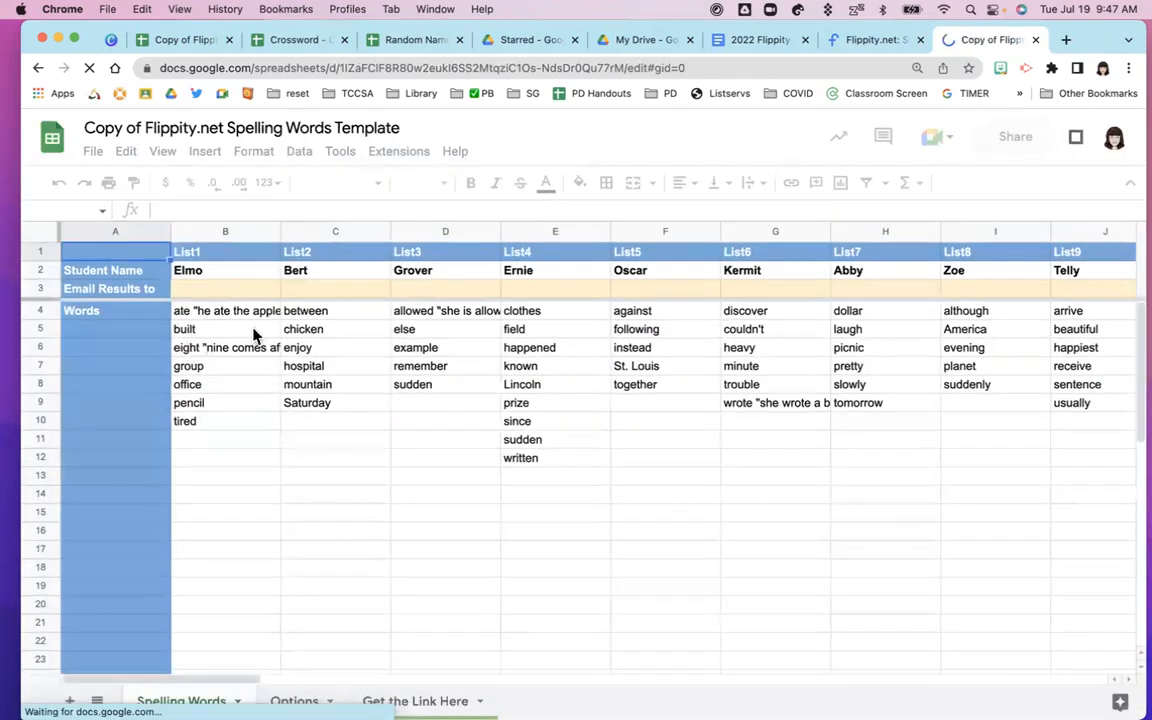
left_click(188, 276)
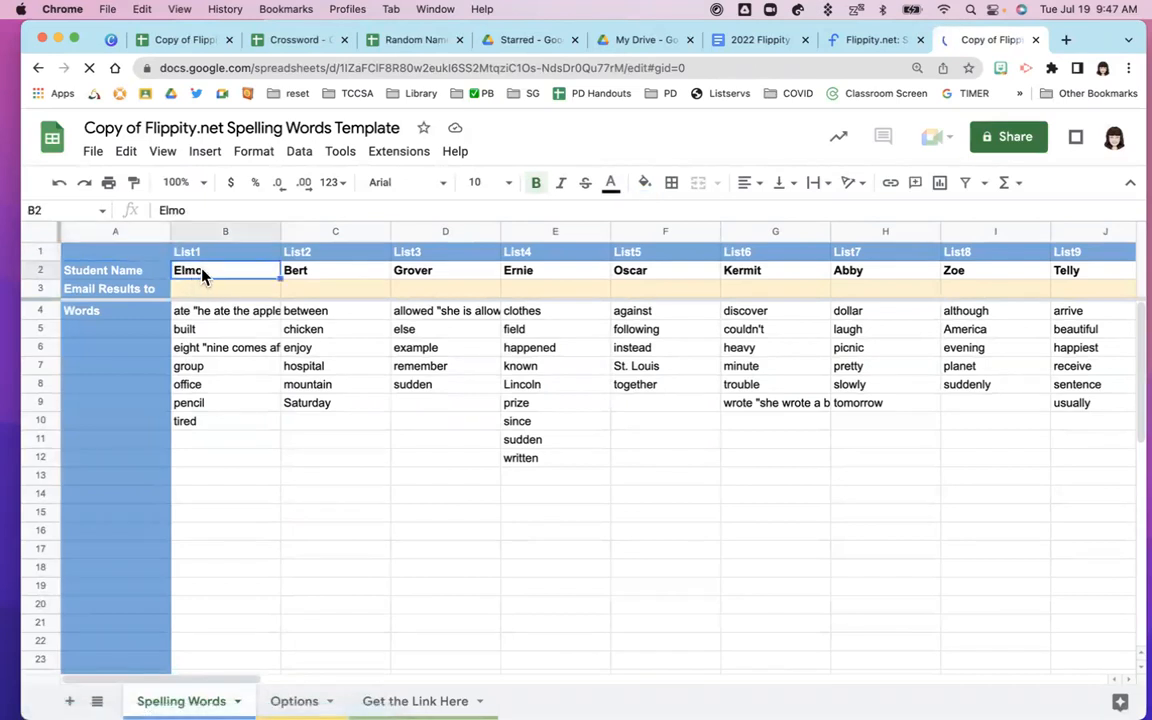
left_click(409, 278)
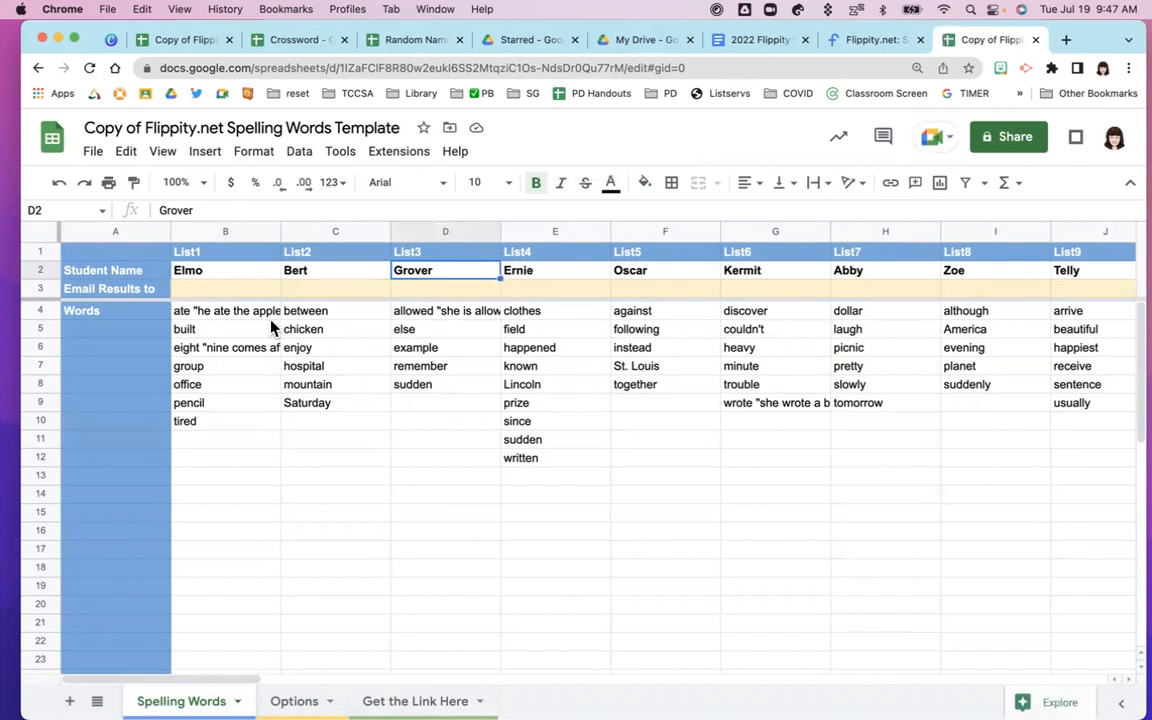
left_click(187, 318)
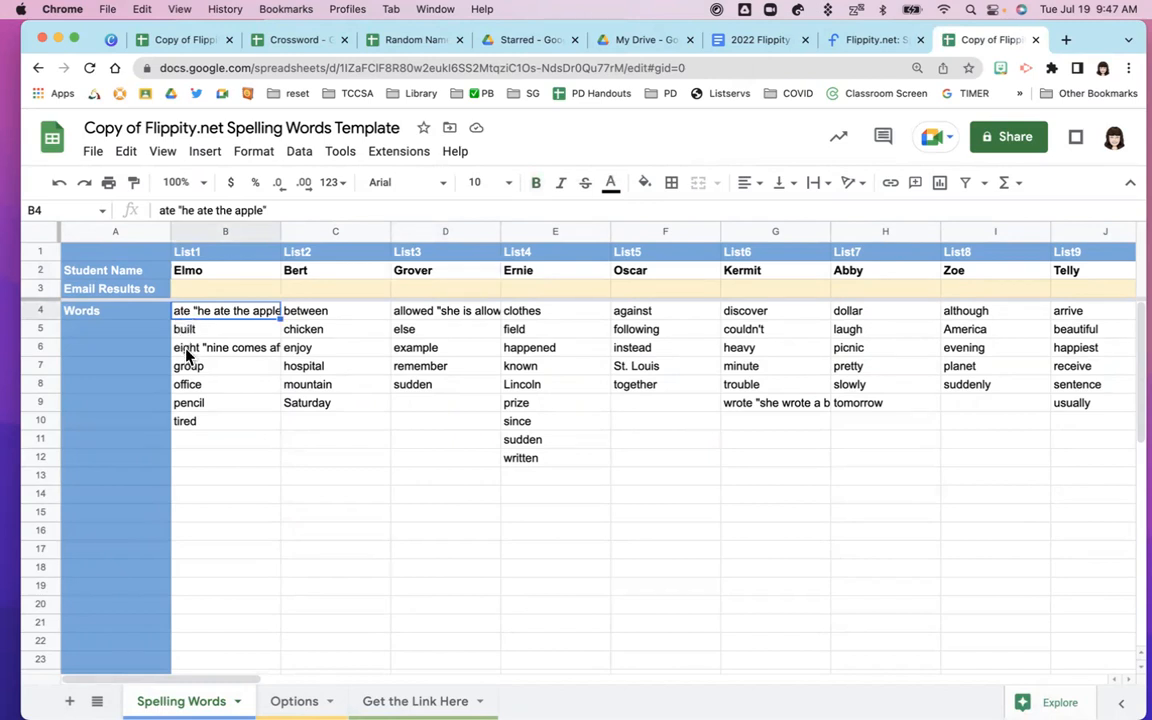
left_click(222, 350)
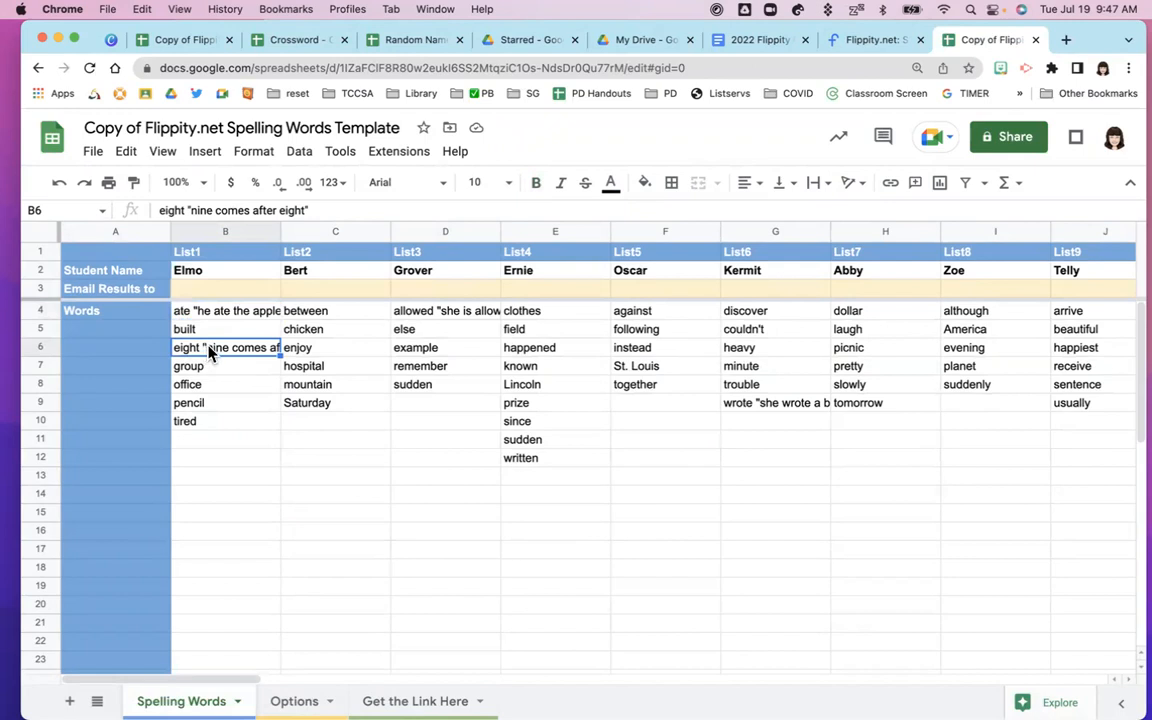
Widen column B to read the full word entries, narrow it back, and view the Options sheet
left_click_drag(283, 232, 457, 232)
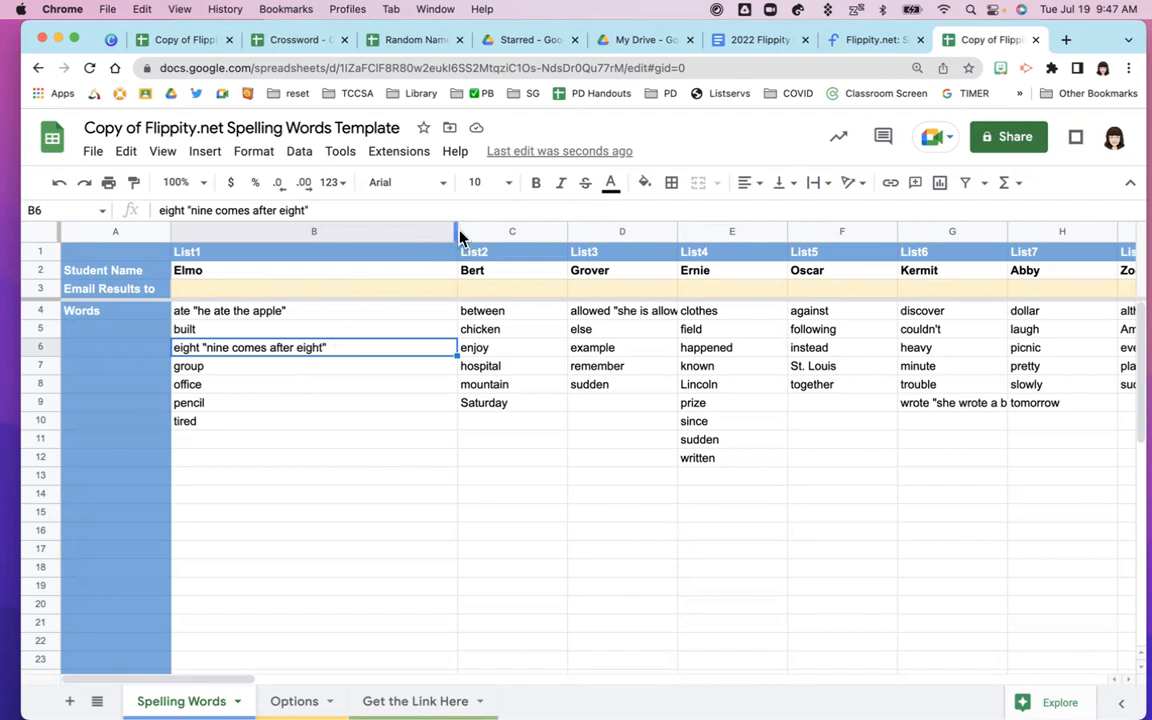
left_click_drag(456, 230, 297, 230)
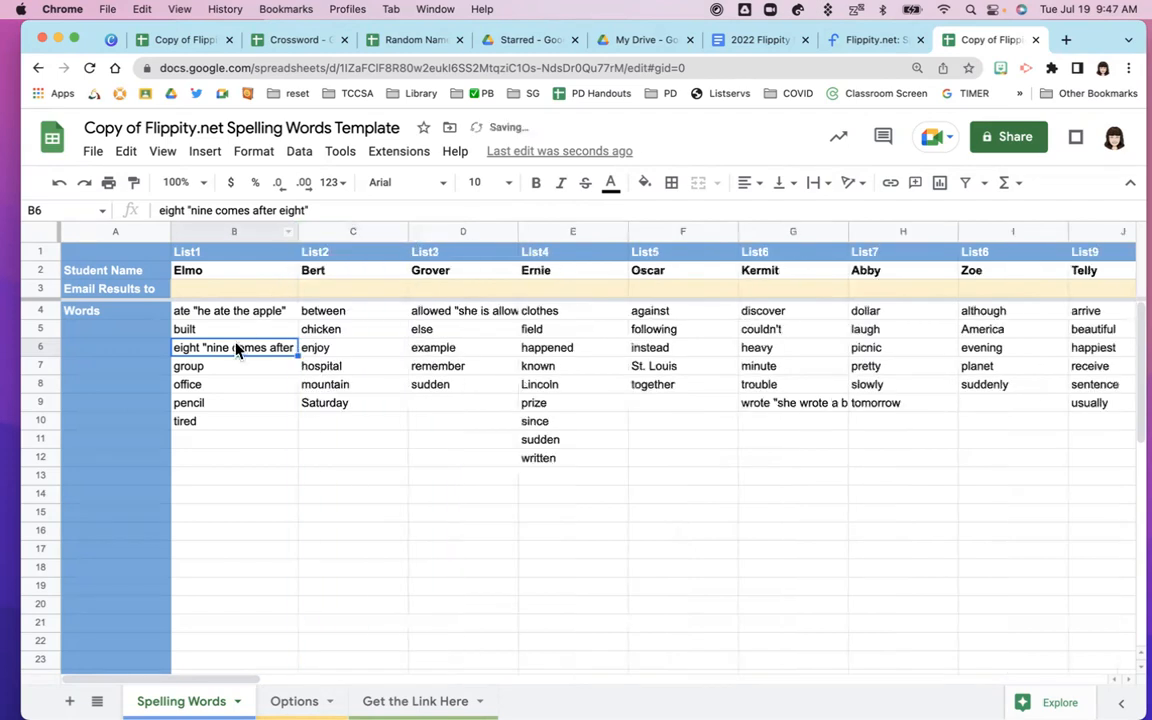
left_click(294, 701)
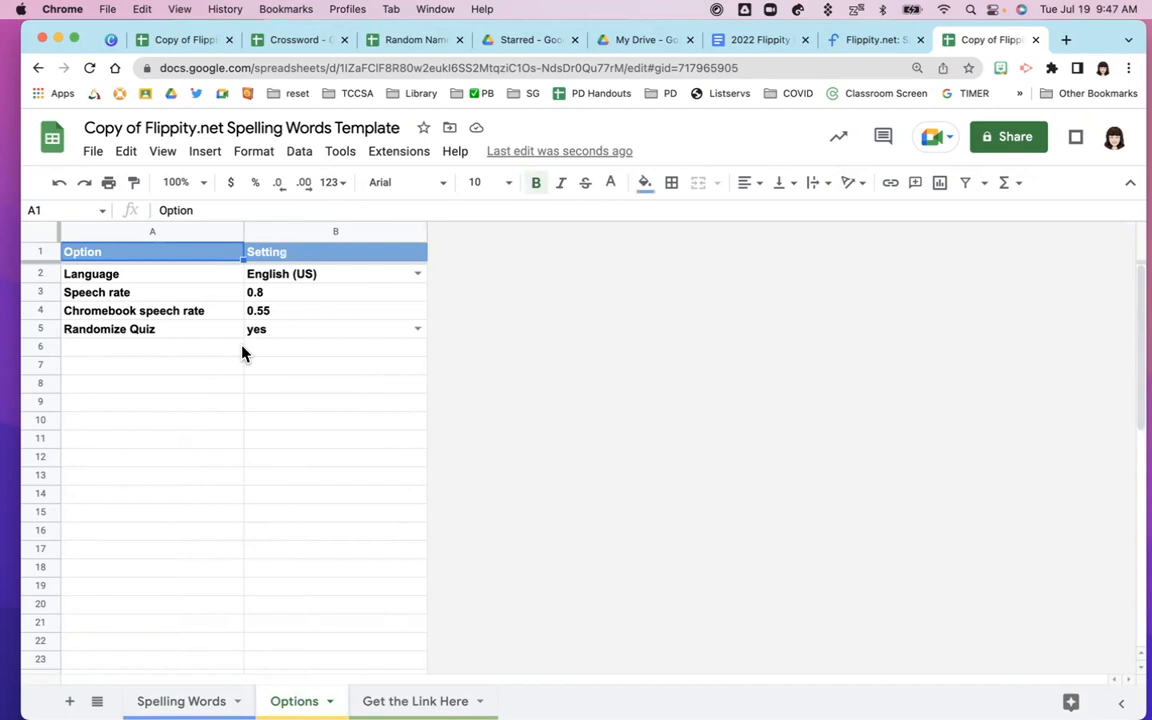
Show the Language choices twice and close them, keeping English (US)
left_click(416, 273)
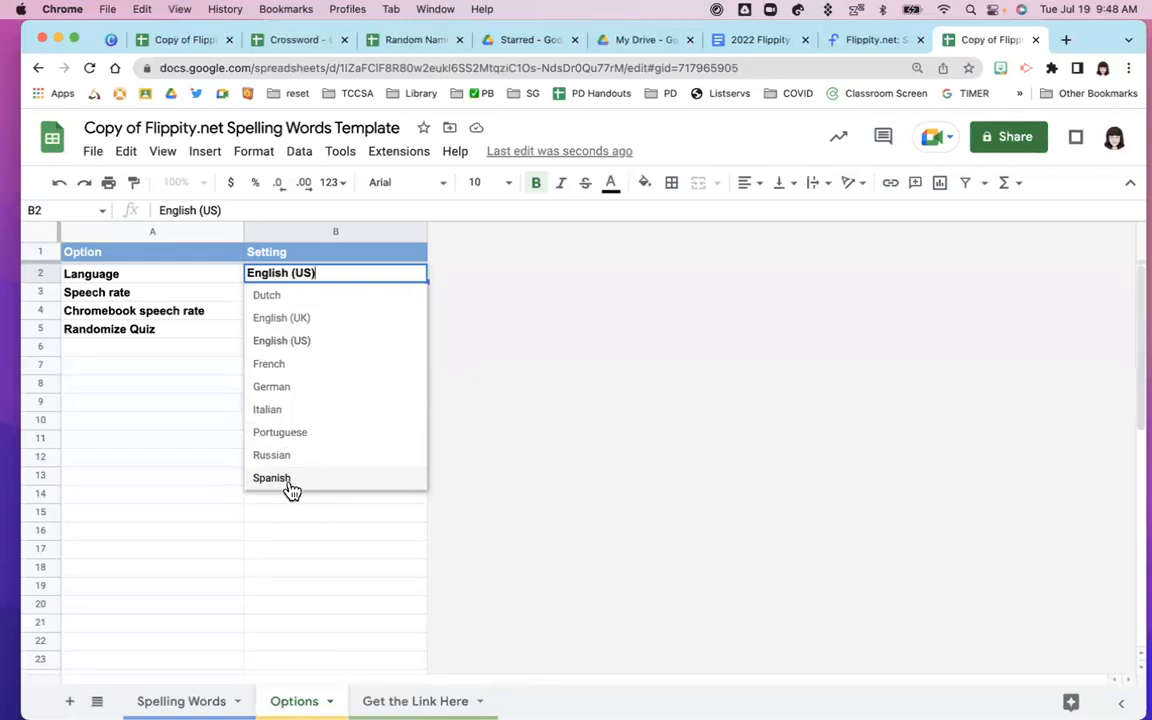
left_click(187, 360)
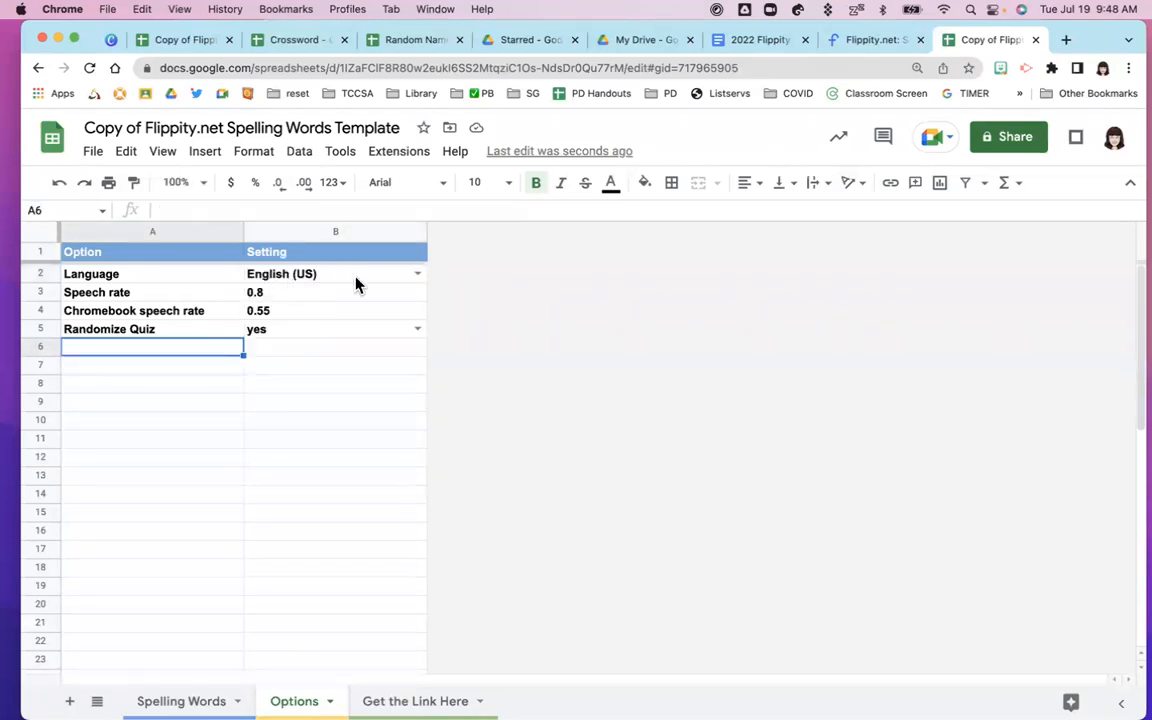
left_click(417, 275)
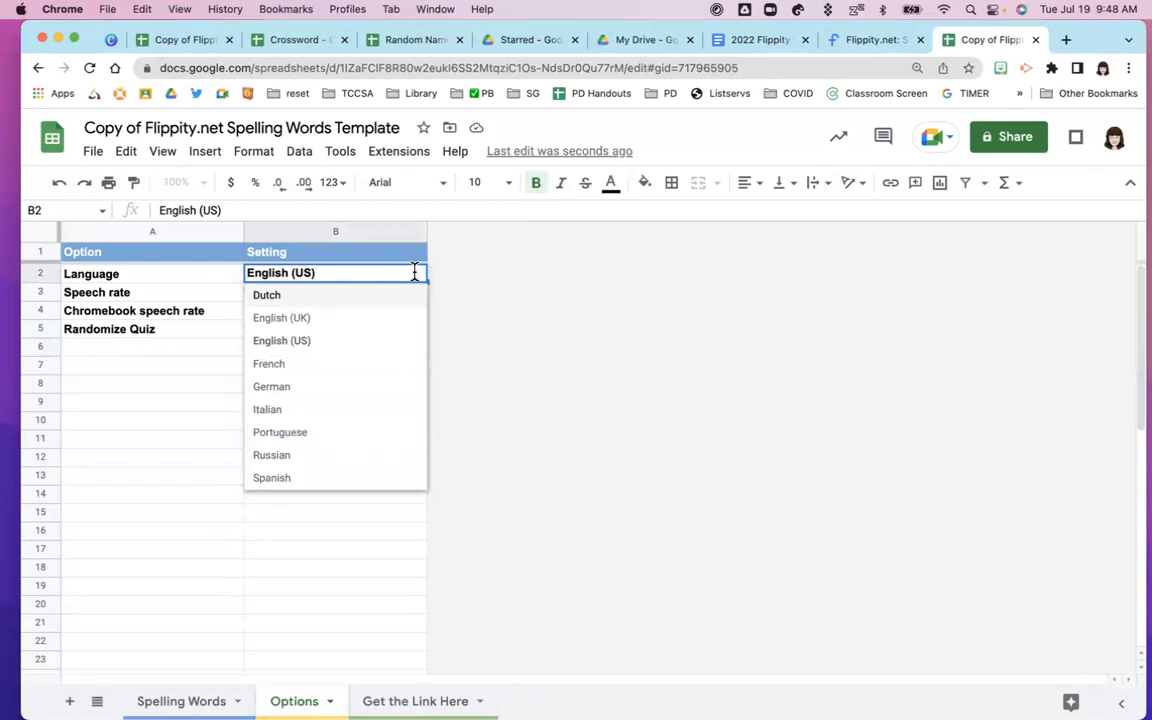
left_click(182, 349)
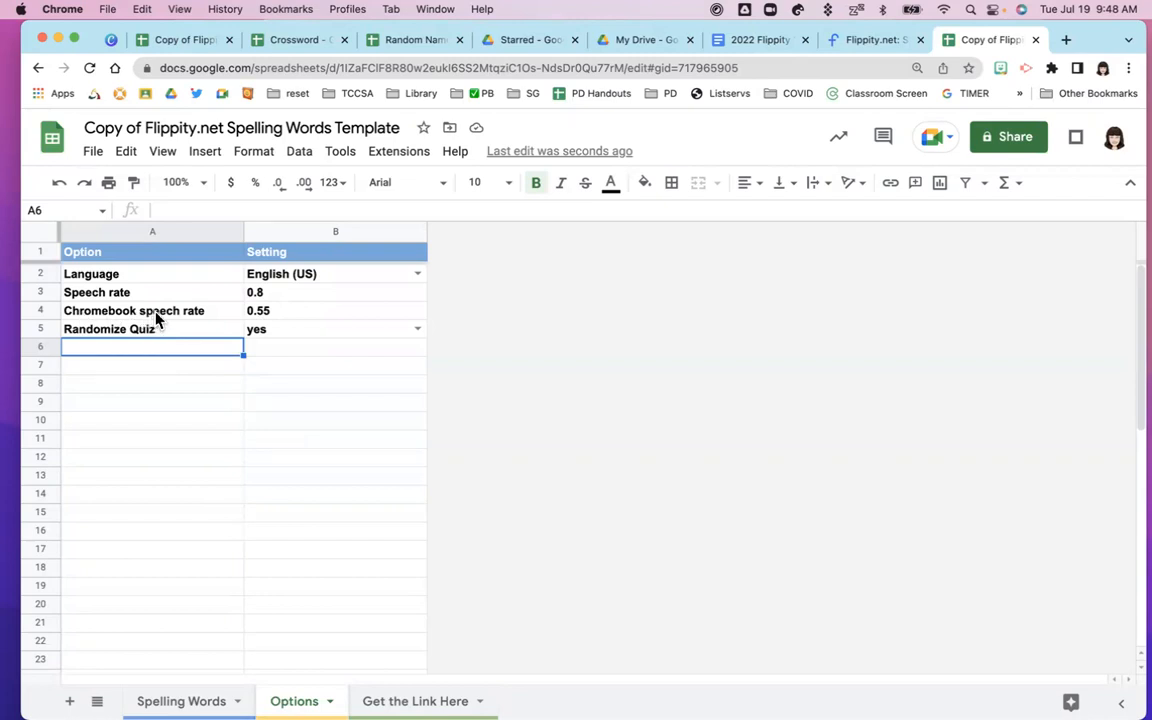
Check the Randomize Quiz choices, leave it at yes, and return to the Spelling Words sheet
left_click(302, 336)
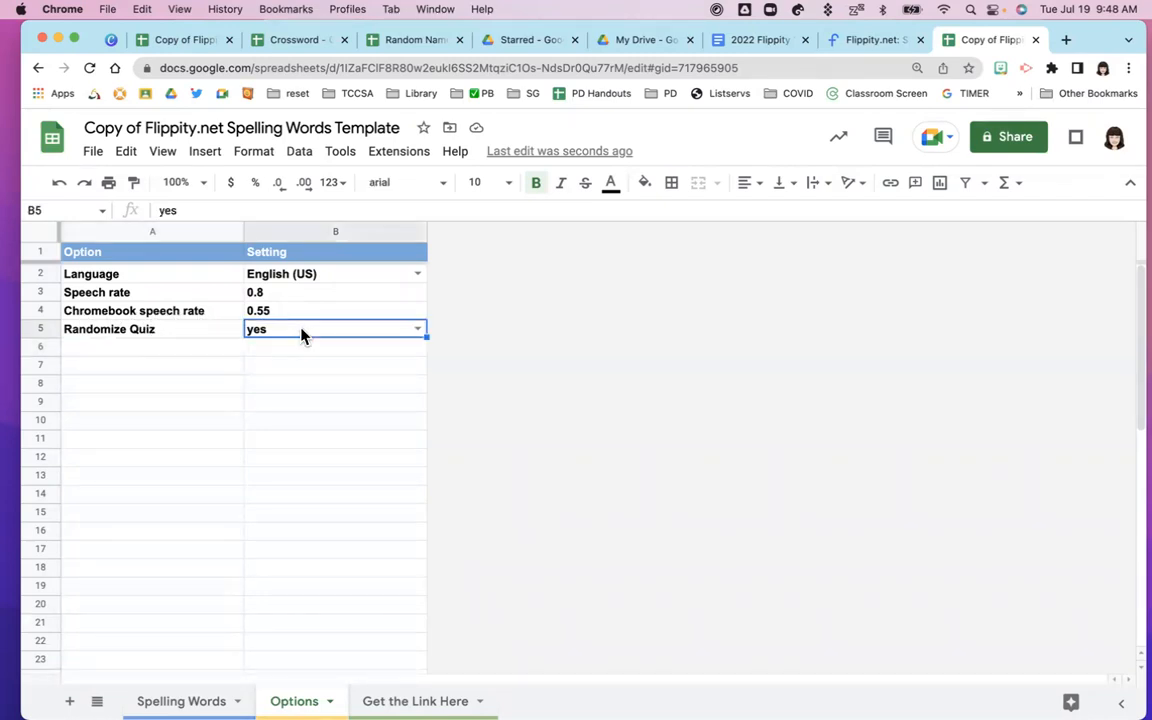
left_click(417, 330)
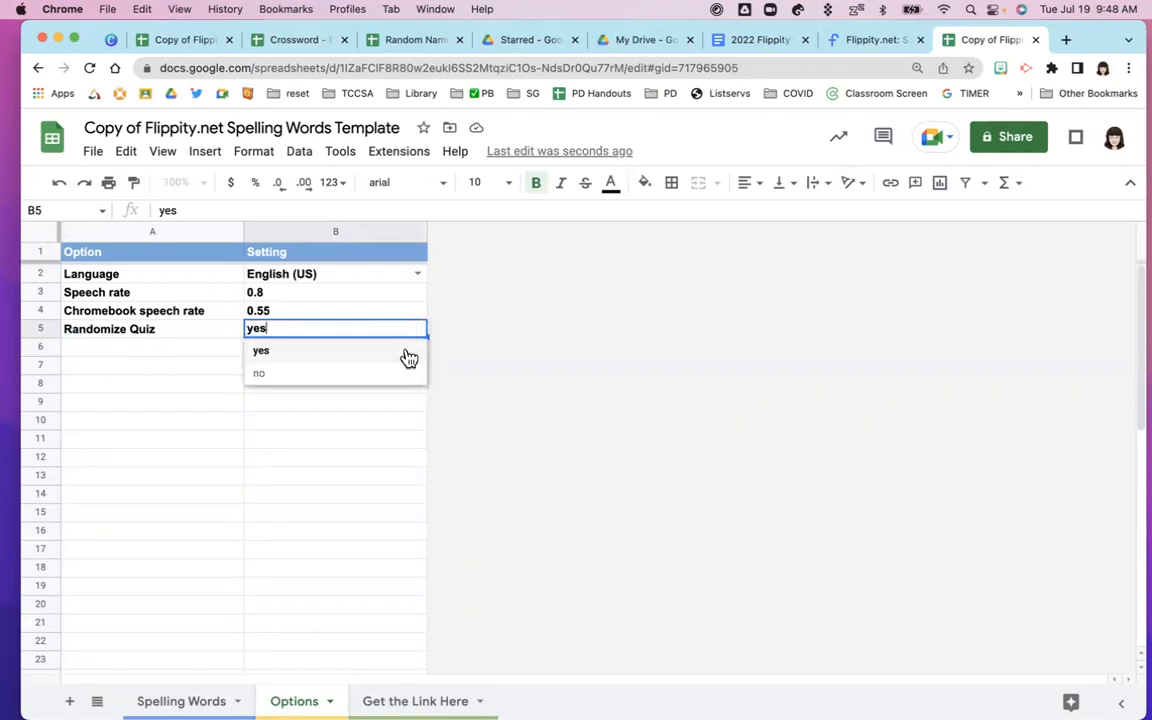
left_click(320, 416)
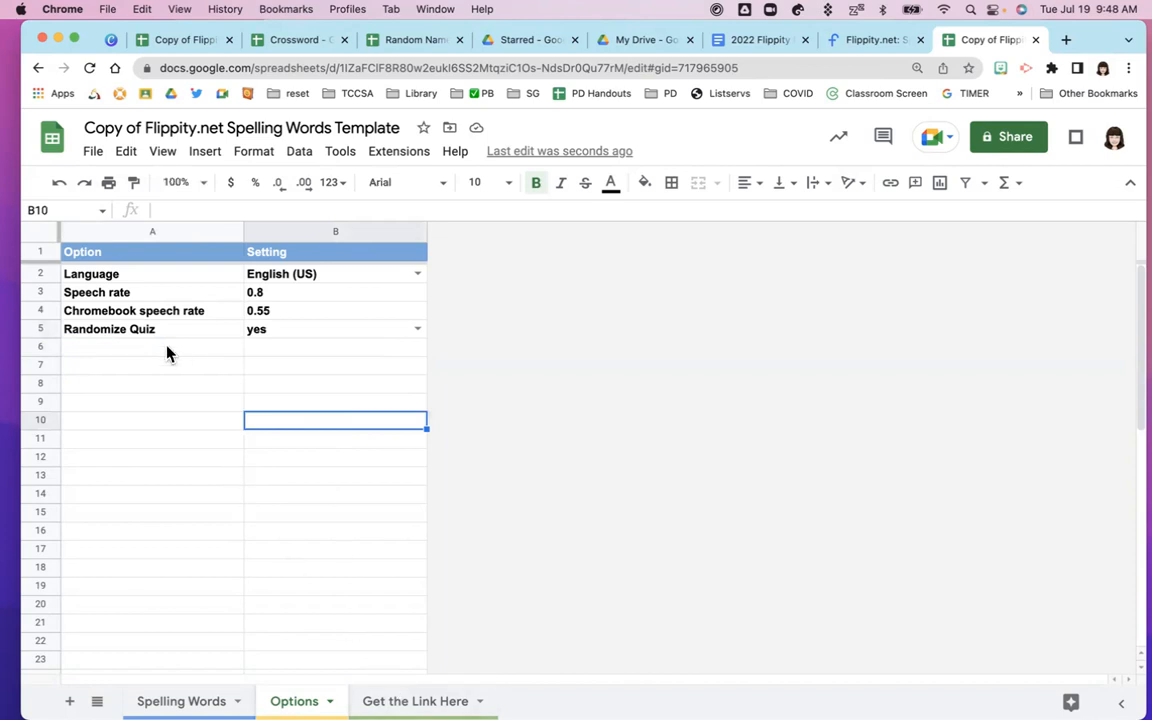
left_click(175, 701)
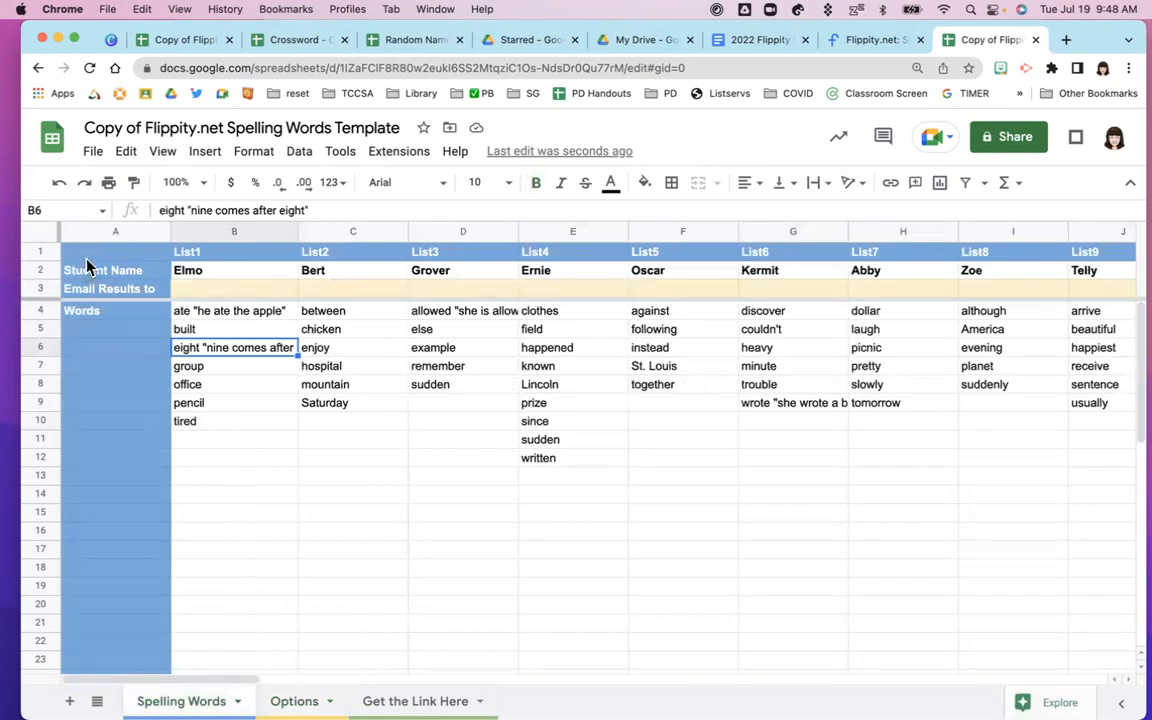
Enter the teacher's results e-mail address in List1's Email Results cell
left_click(192, 290)
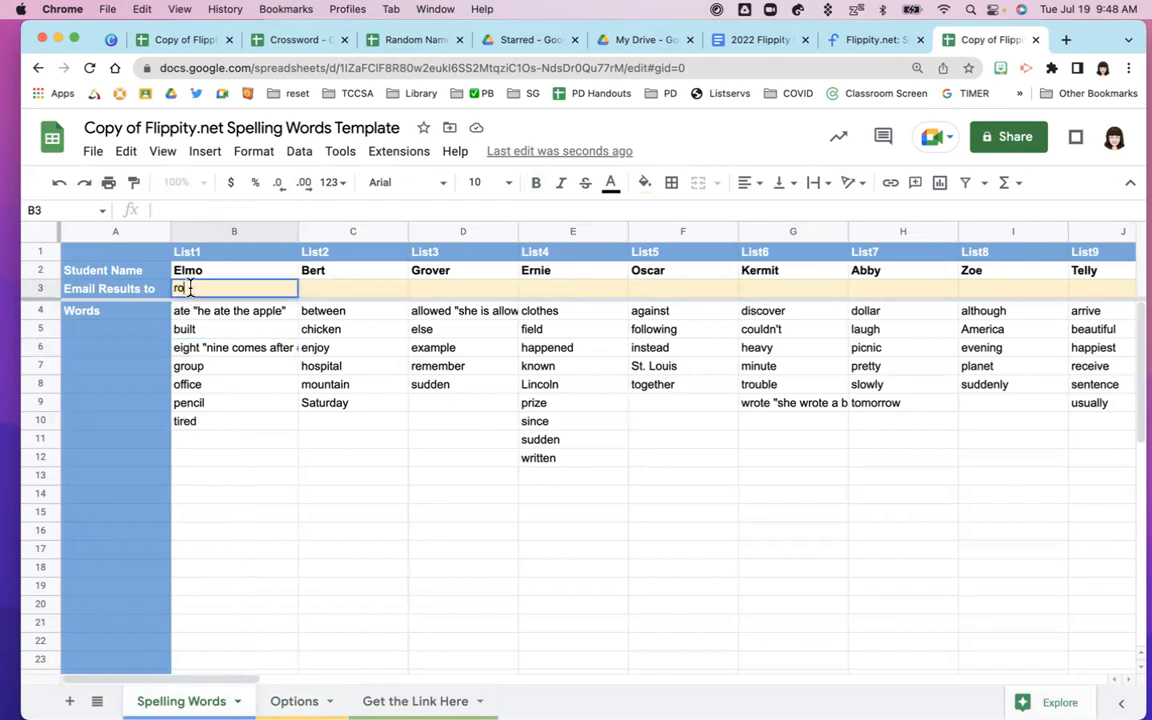
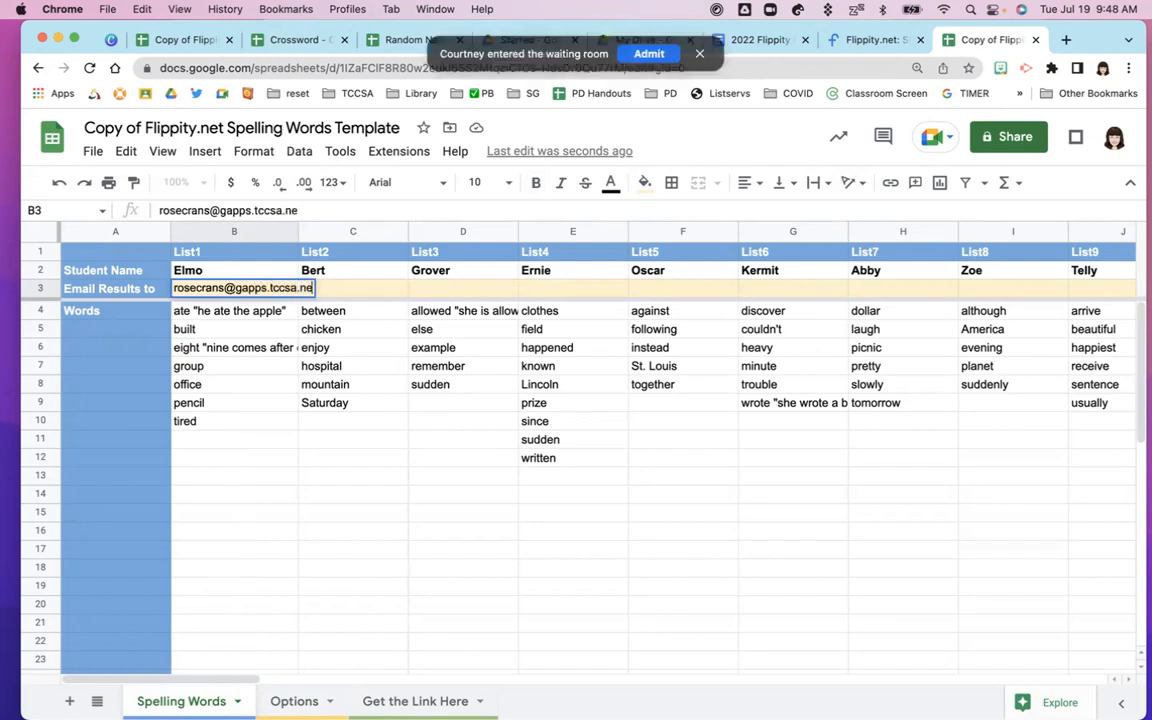
left_click(655, 55)
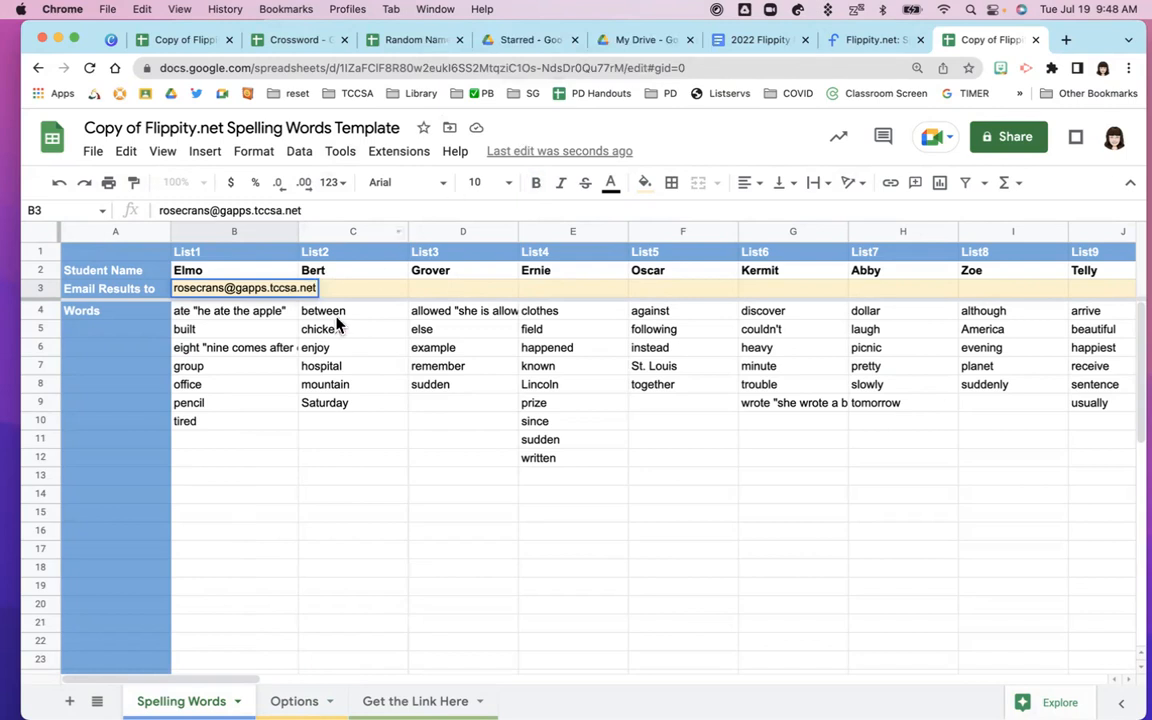
left_click(234, 370)
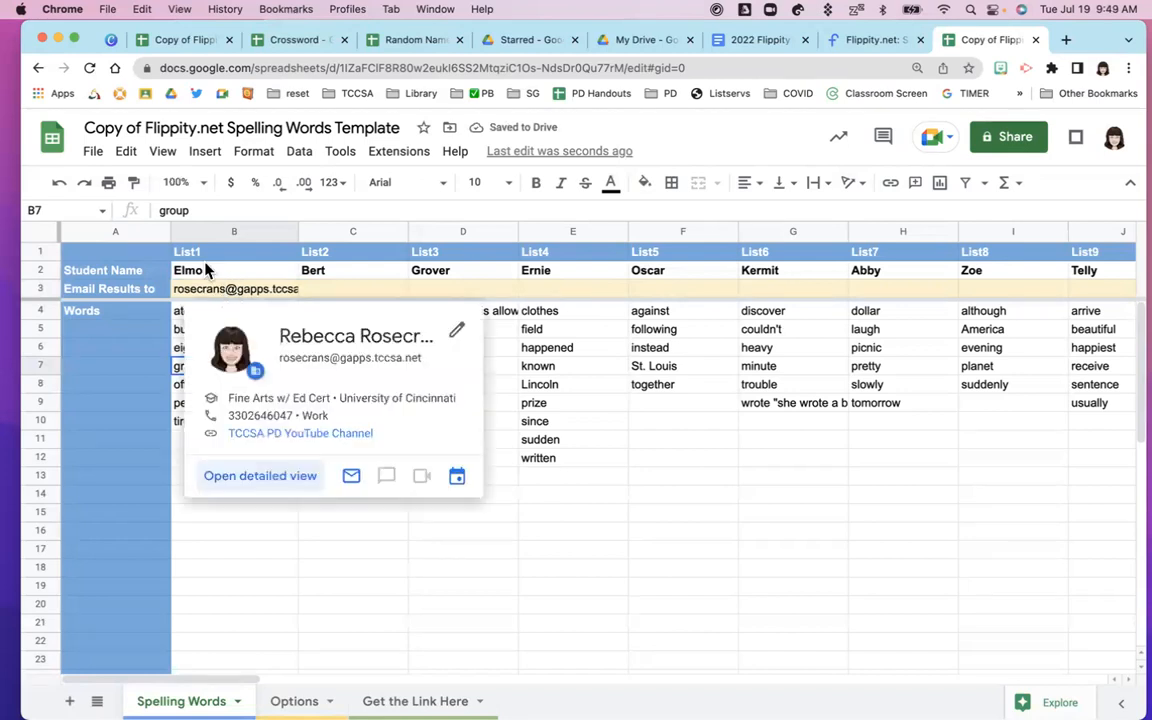
Publish the entire spreadsheet to the web as a web page
left_click(94, 155)
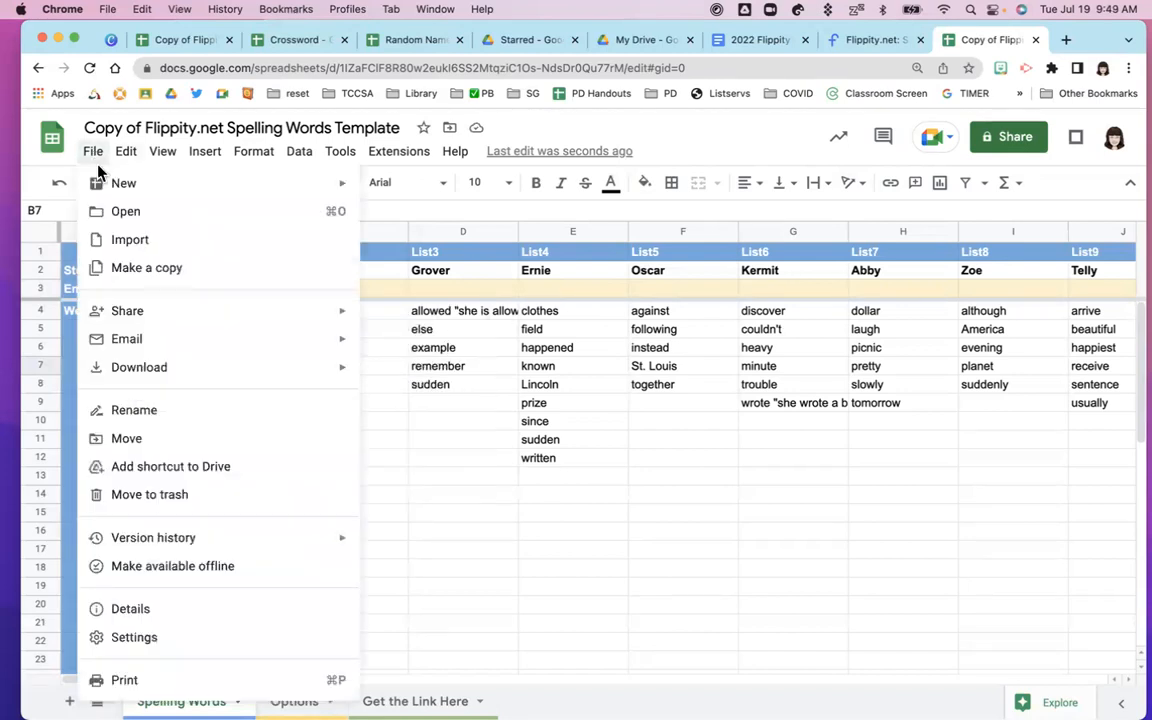
mouse_move(251, 325)
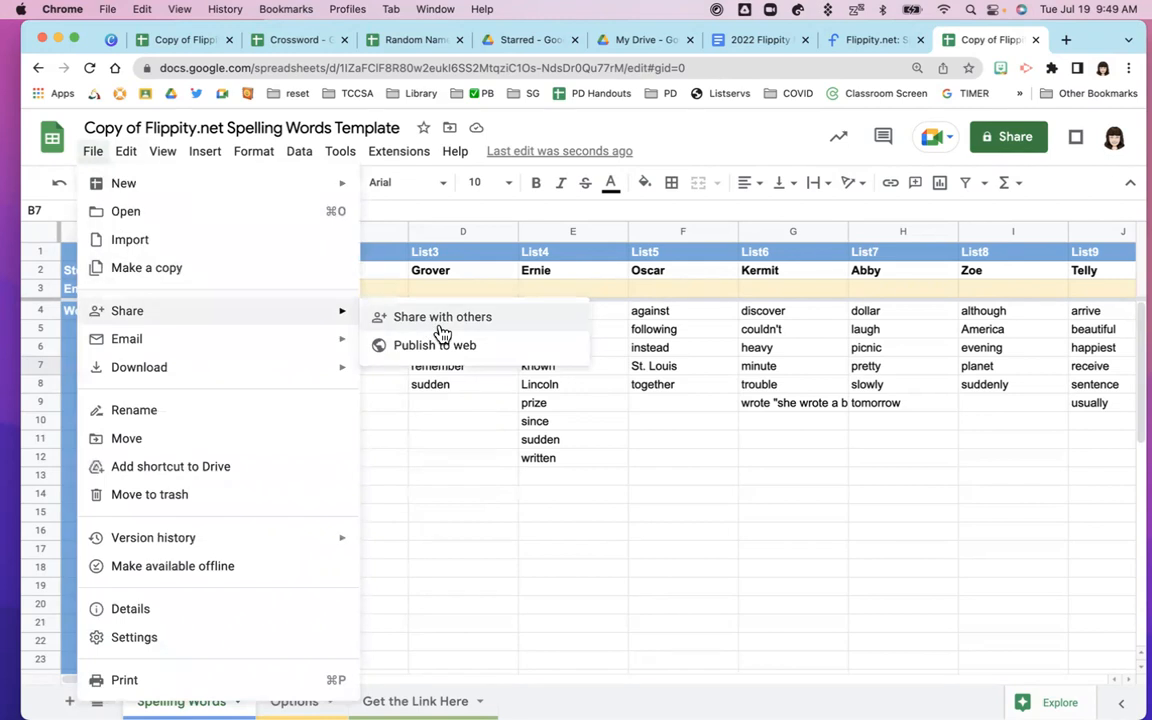
left_click(425, 350)
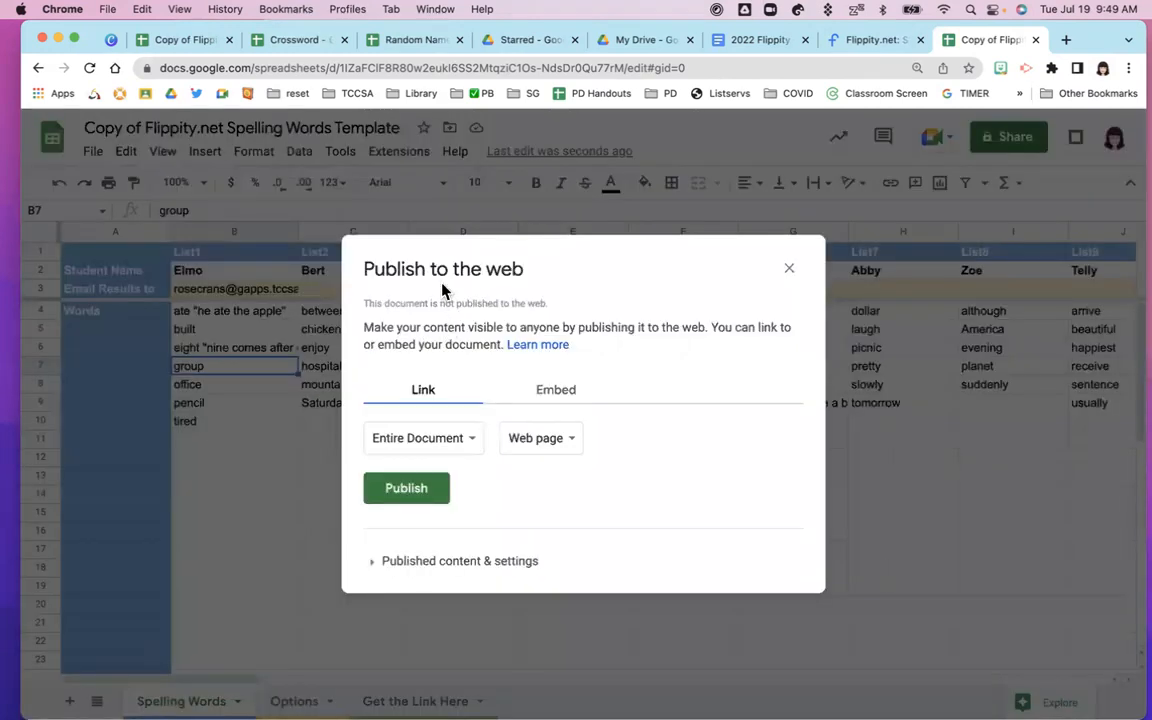
left_click(386, 500)
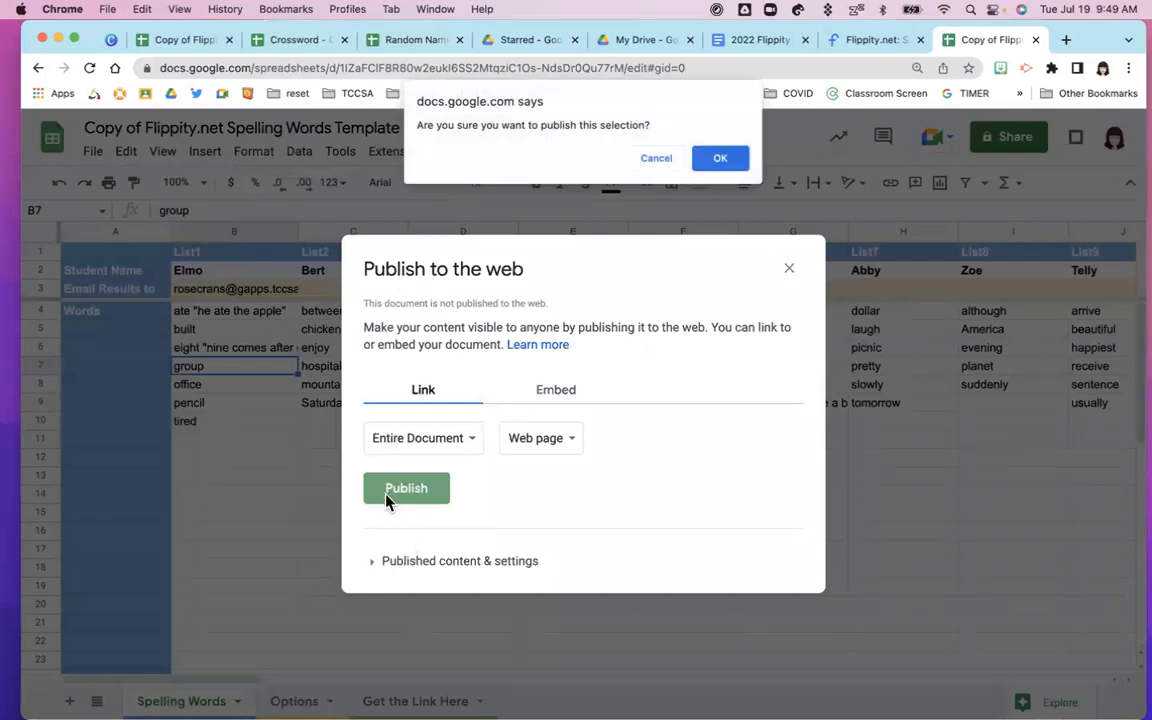
left_click(720, 159)
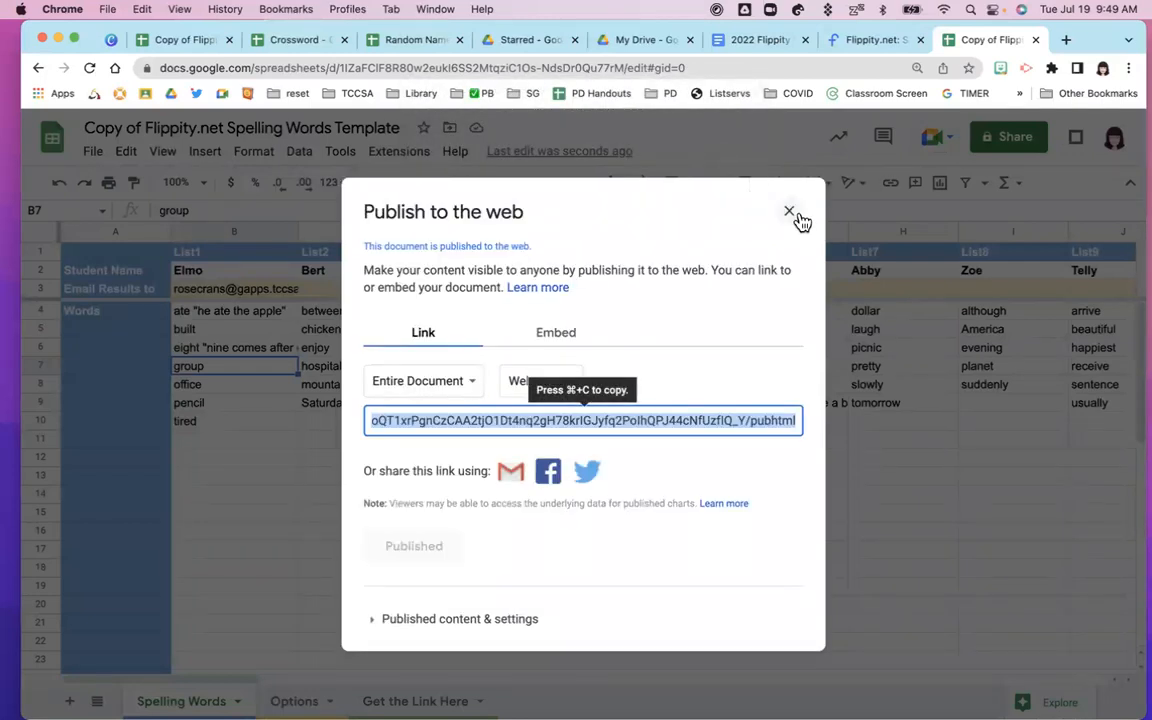
left_click(789, 214)
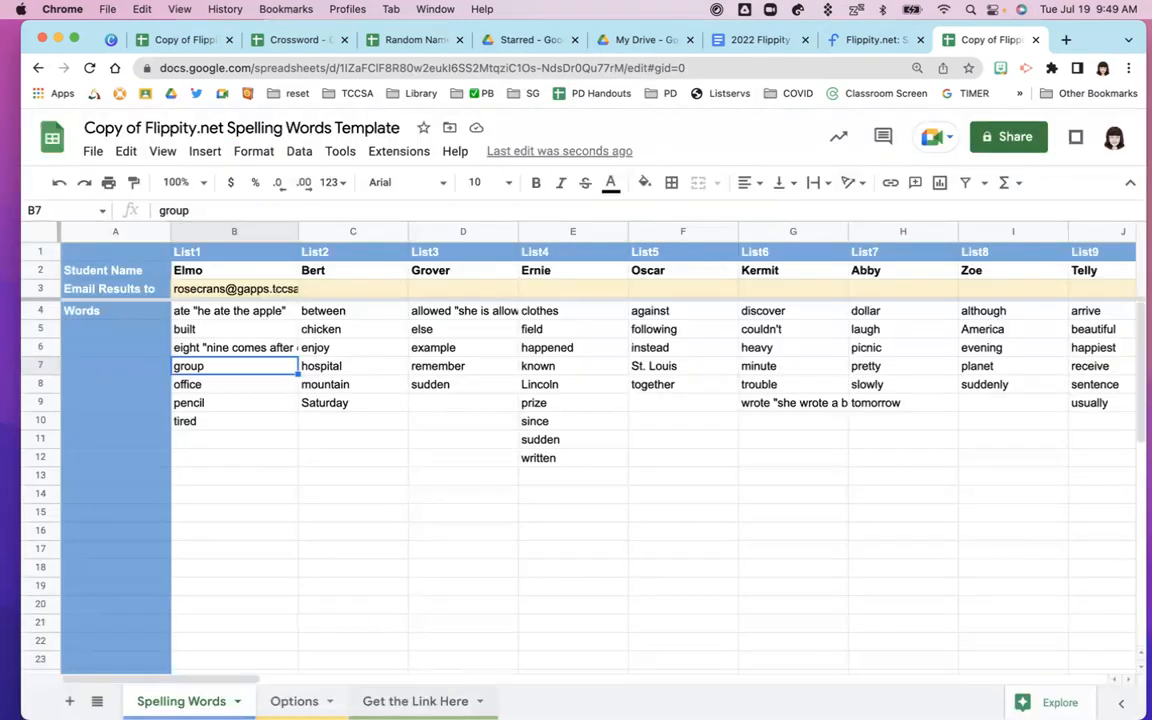
Open the Flippity Spelling Words link from the Get the Link Here sheet in a new tab
left_click(415, 701)
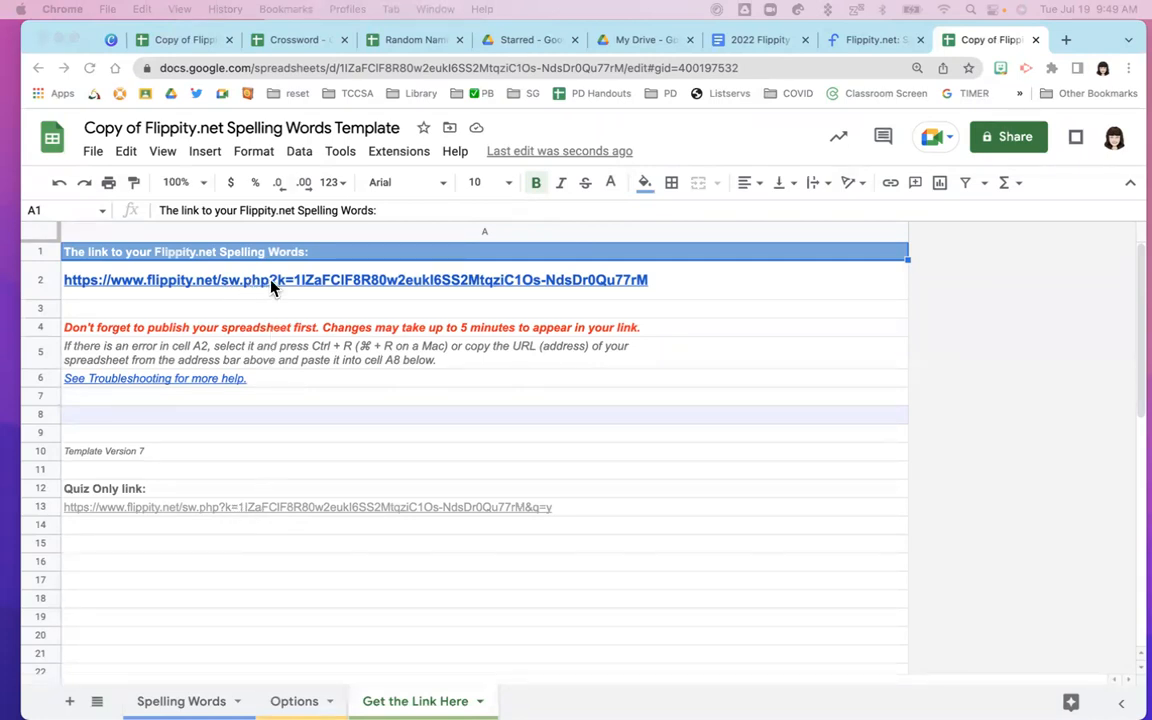
mouse_move(279, 288)
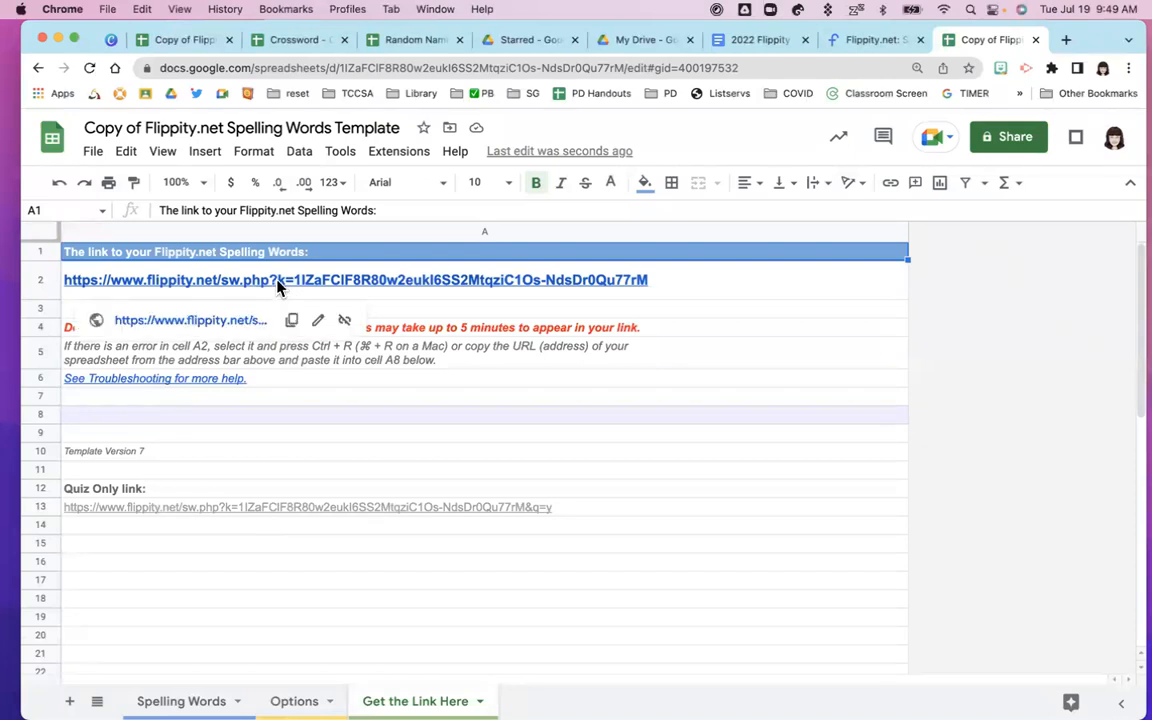
left_click(235, 327)
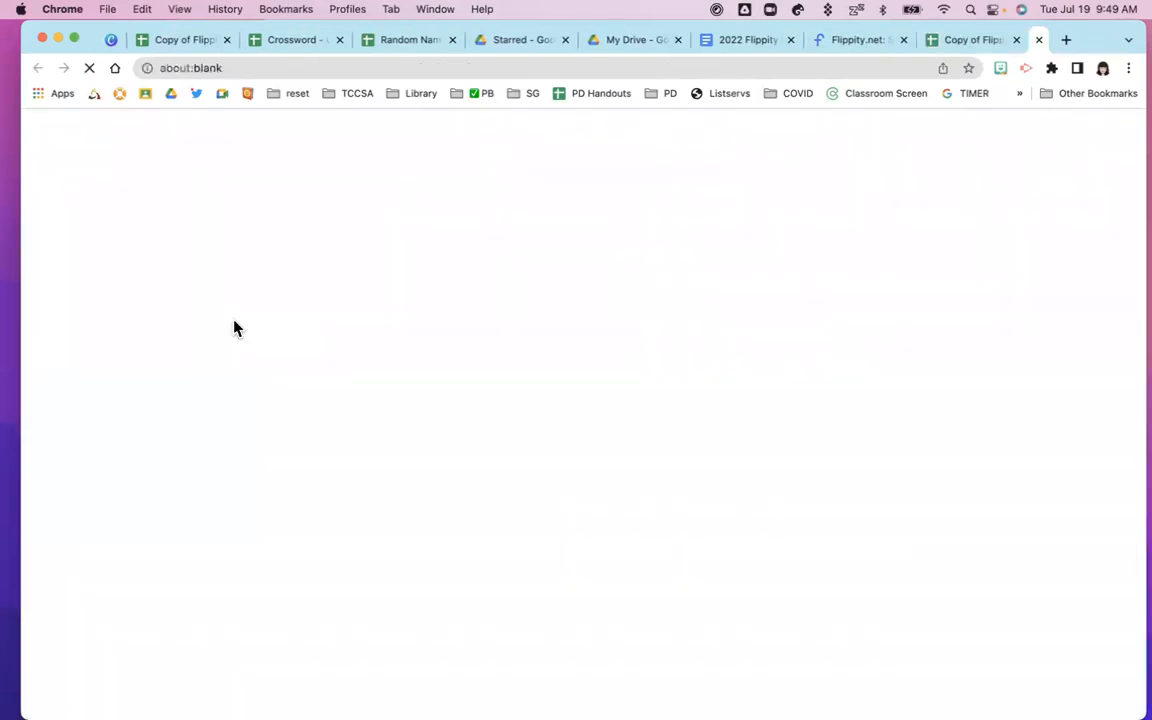
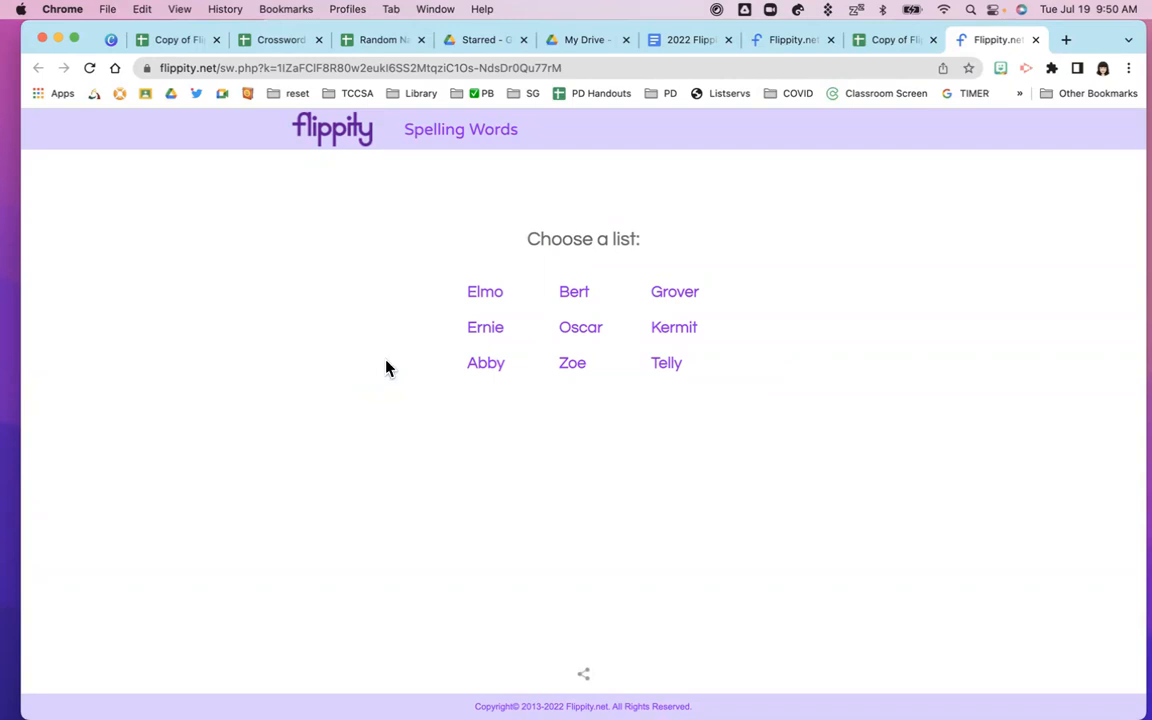
Open Elmo's word list to show its seven spelling words, from ate to tired
left_click(484, 296)
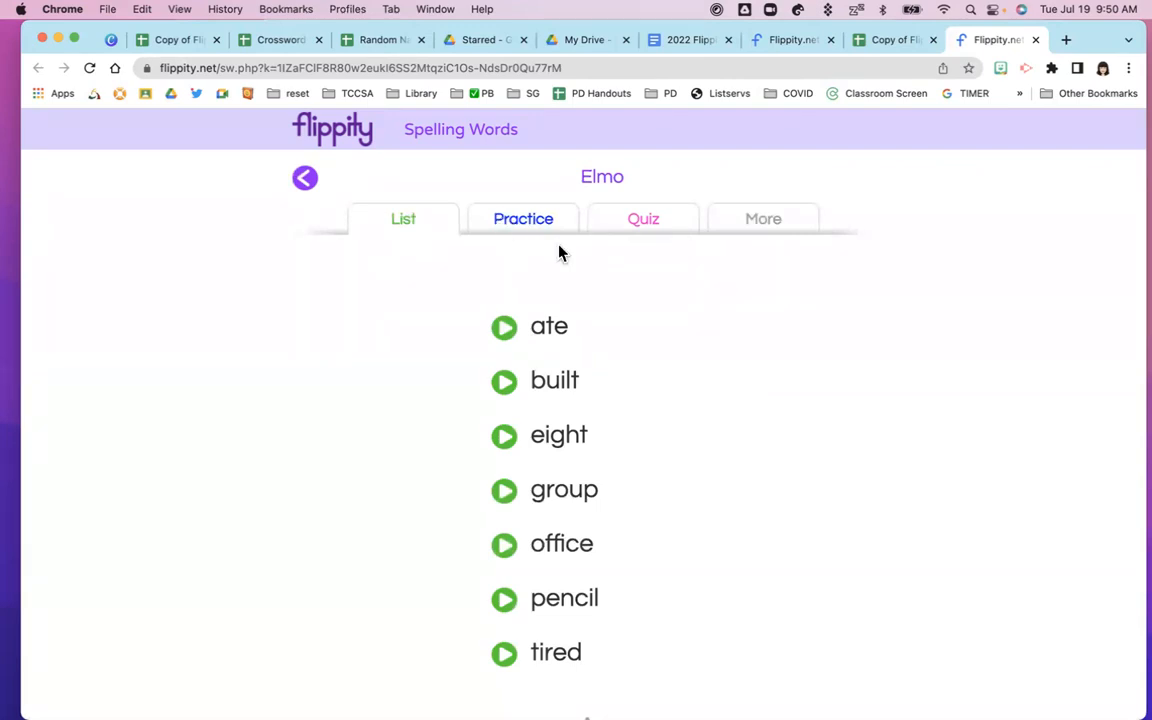
scroll(638, 234, "down", 1)
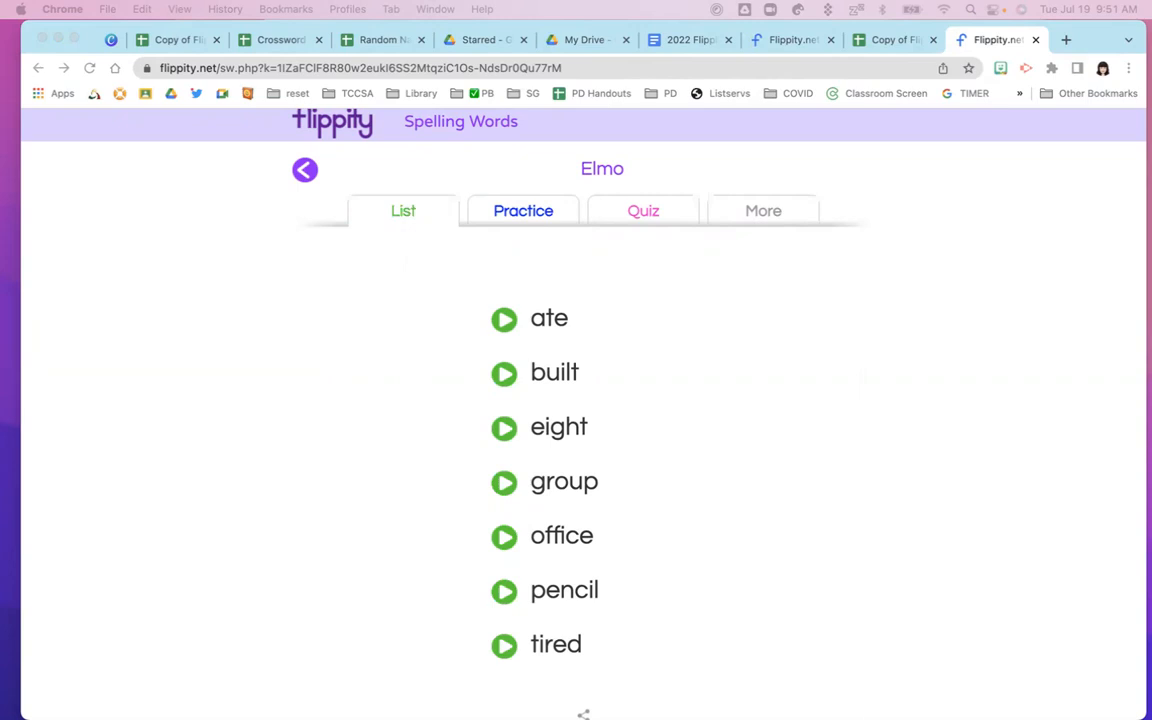
left_click(494, 379)
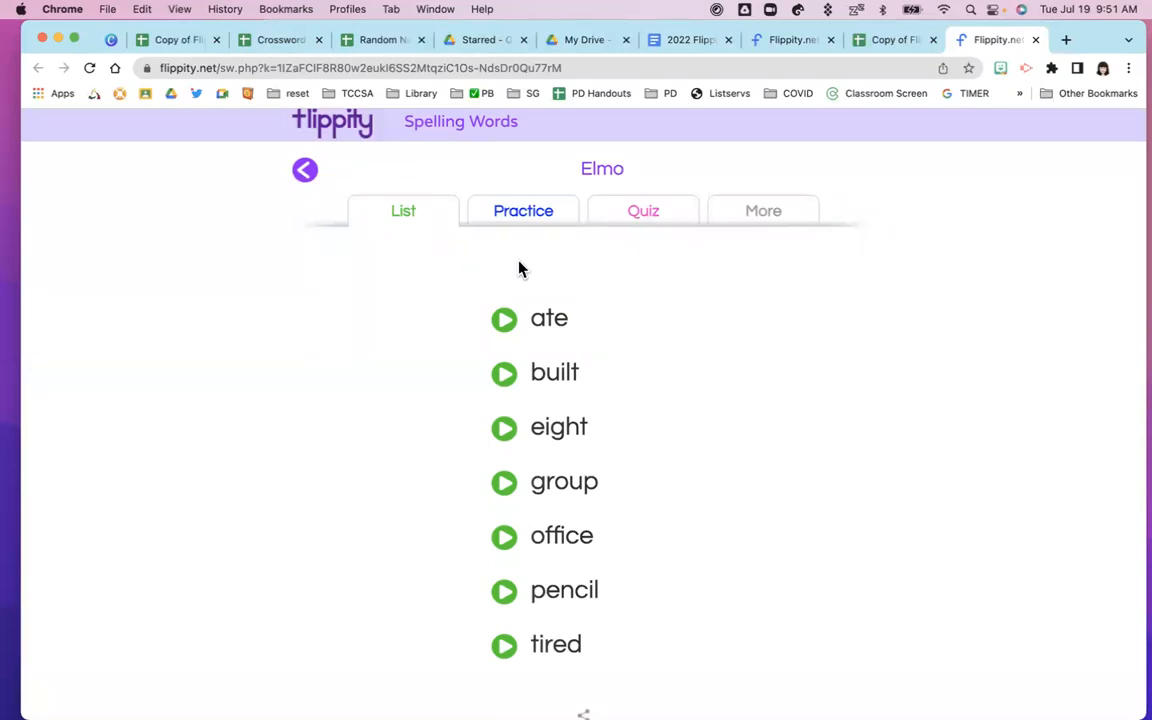
In Practice mode, spell ate and check it as correct
left_click(511, 215)
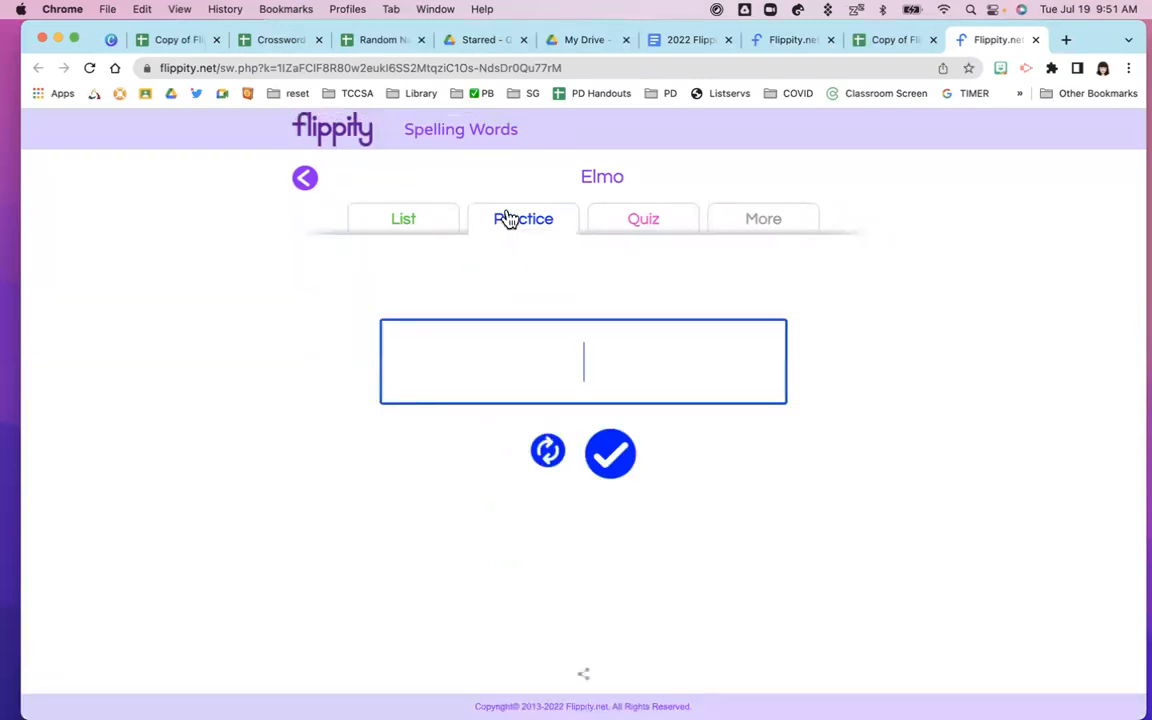
type("ate")
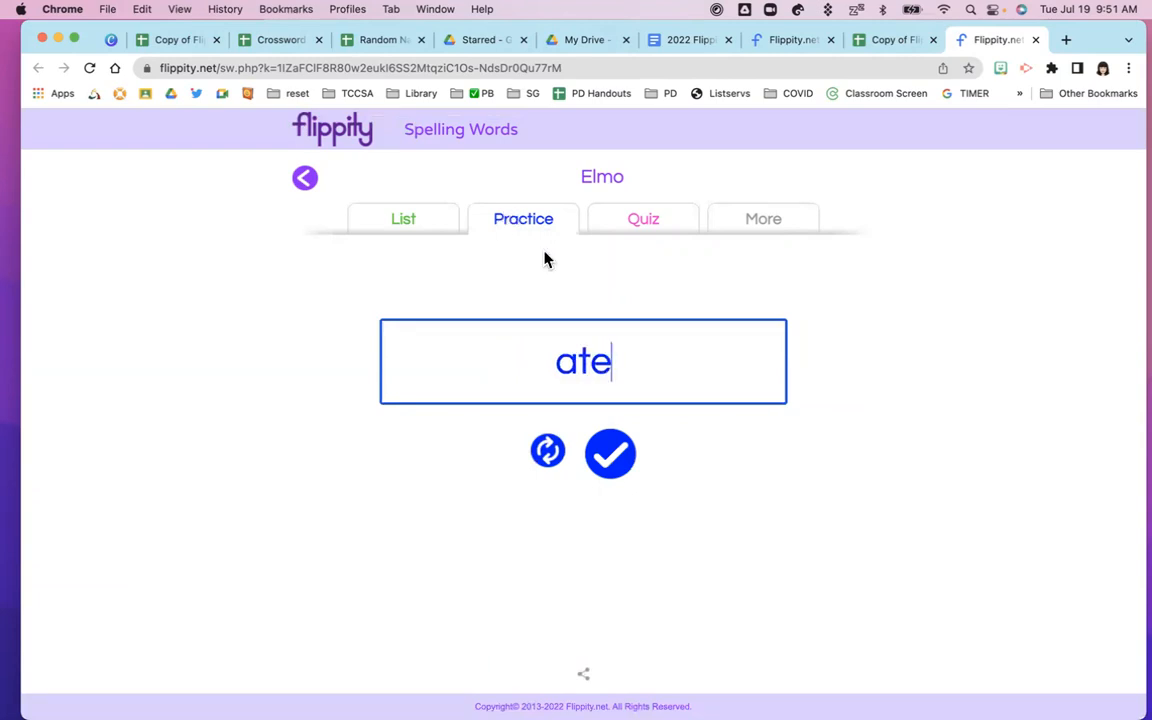
left_click(609, 457)
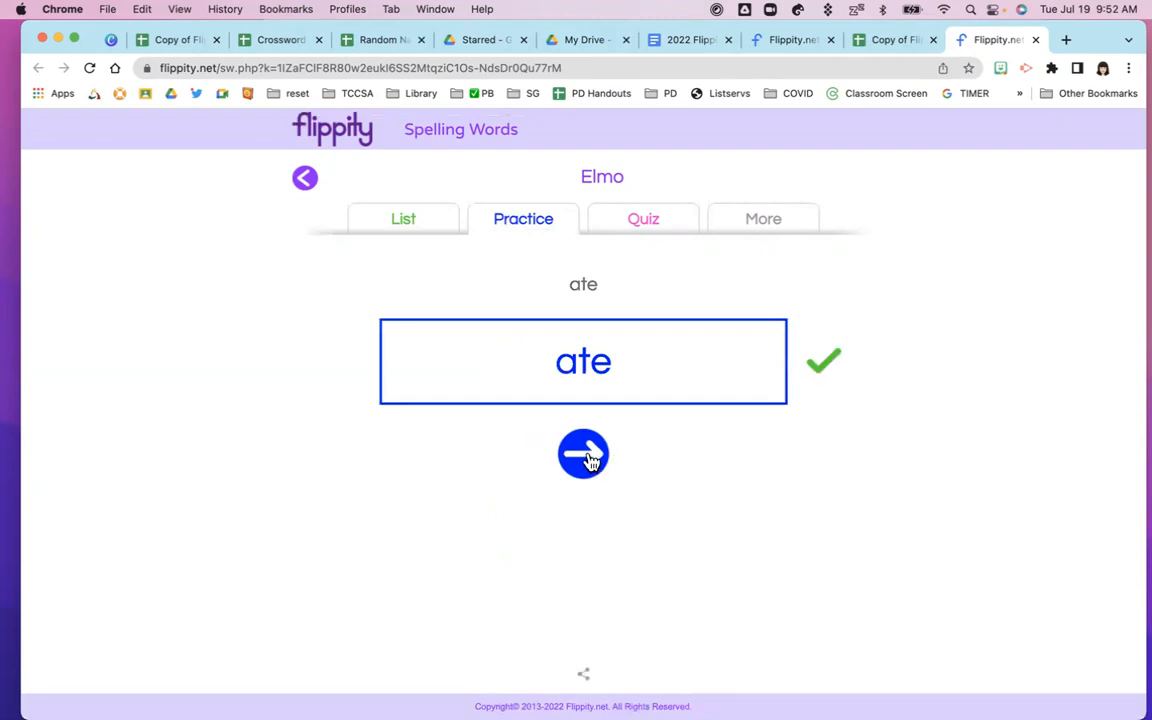
For the next word, check 'build' so it is marked wrong against built
left_click(591, 459)
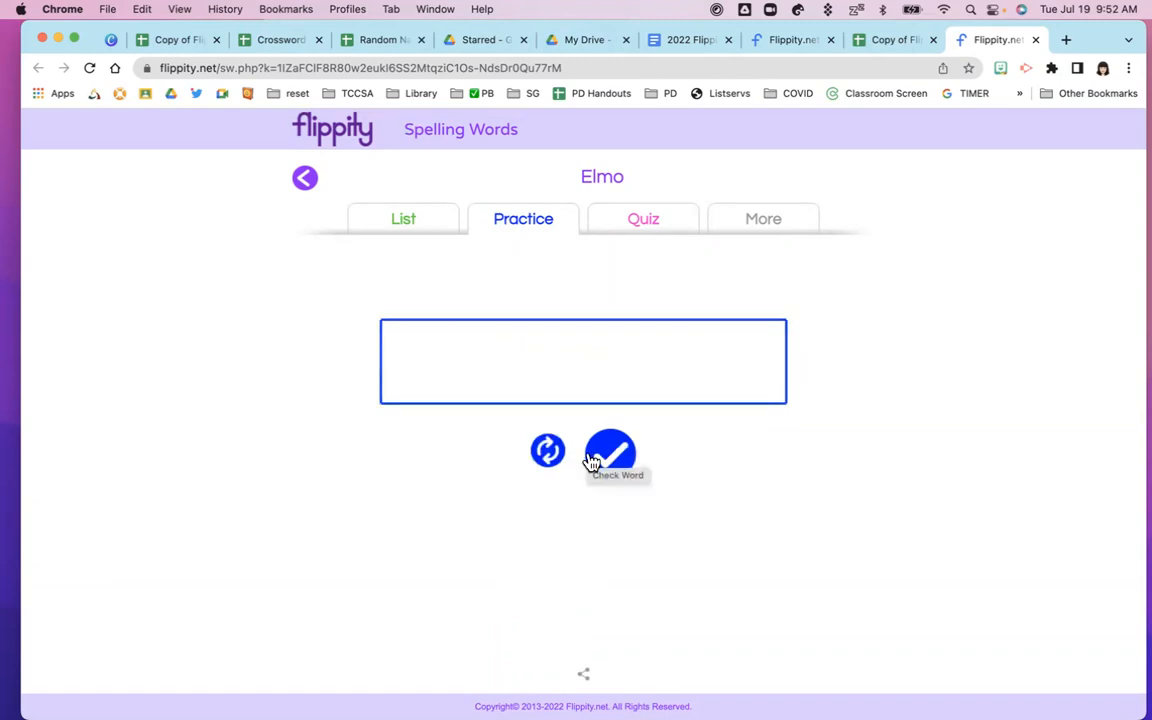
type("b")
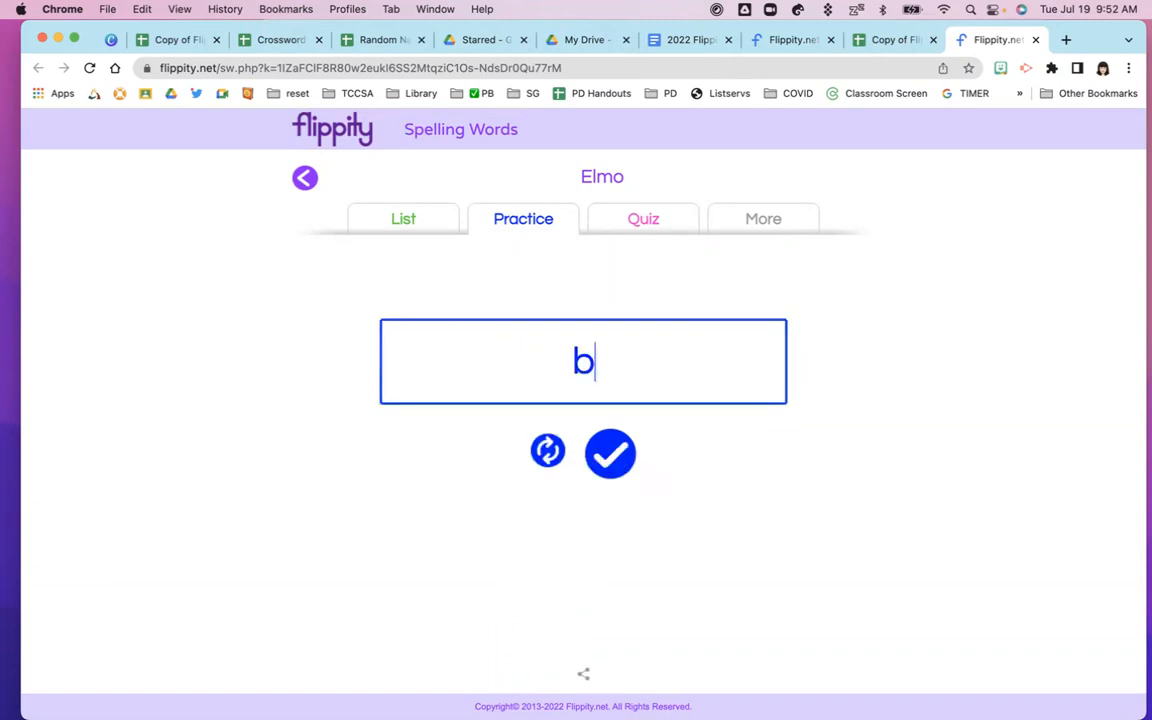
type("uilt")
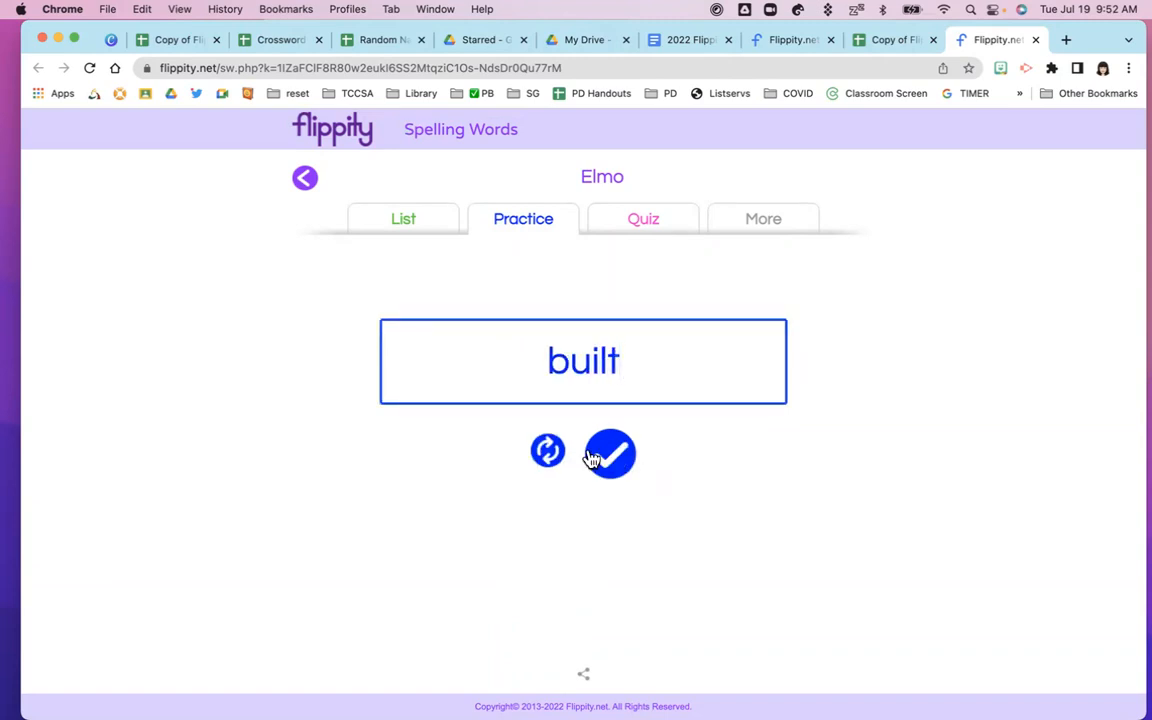
key("BackSpace")
type("d")
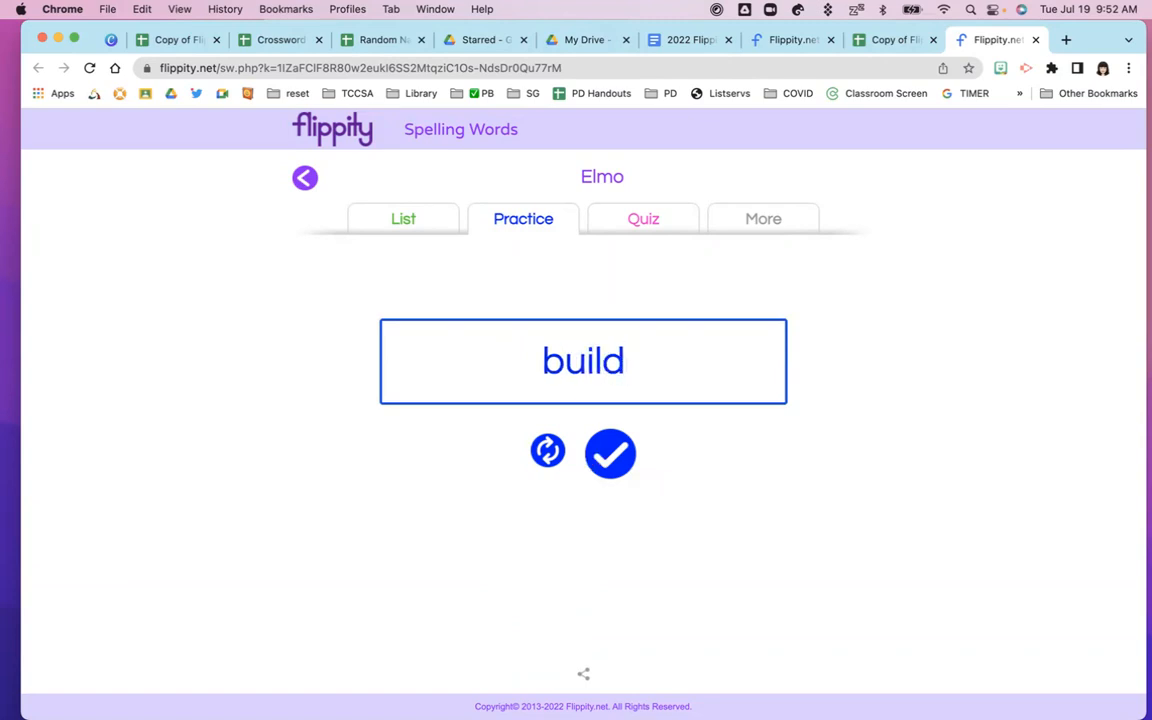
left_click(628, 460)
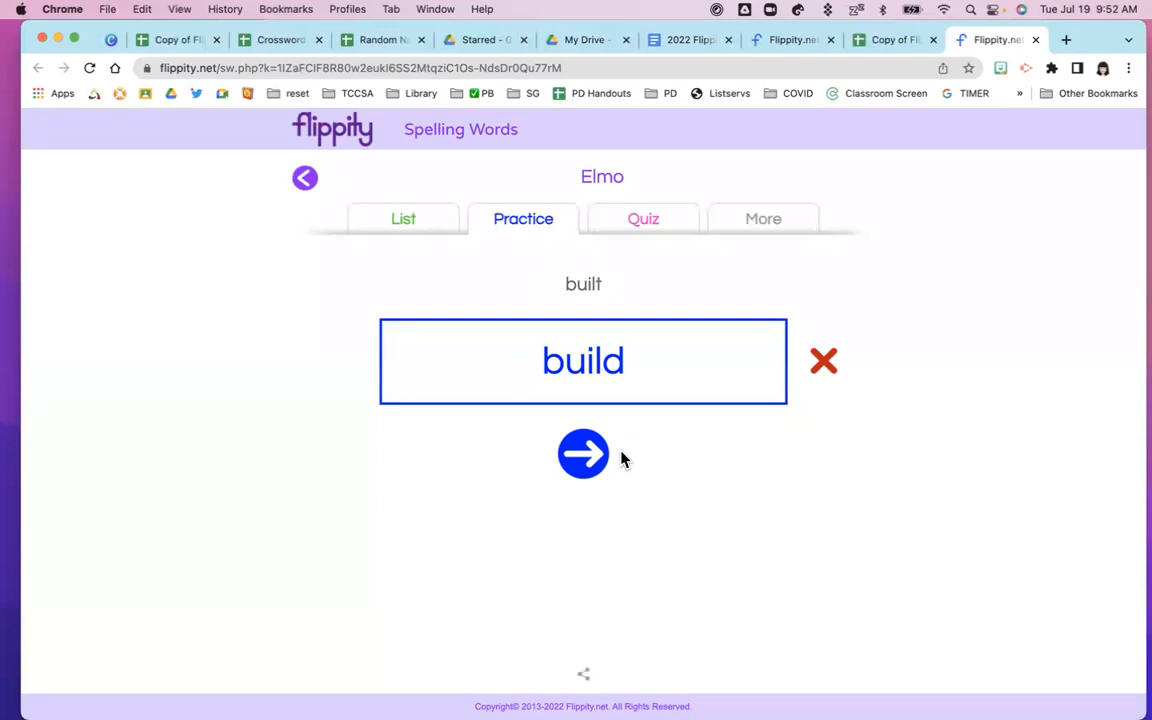
left_click(645, 224)
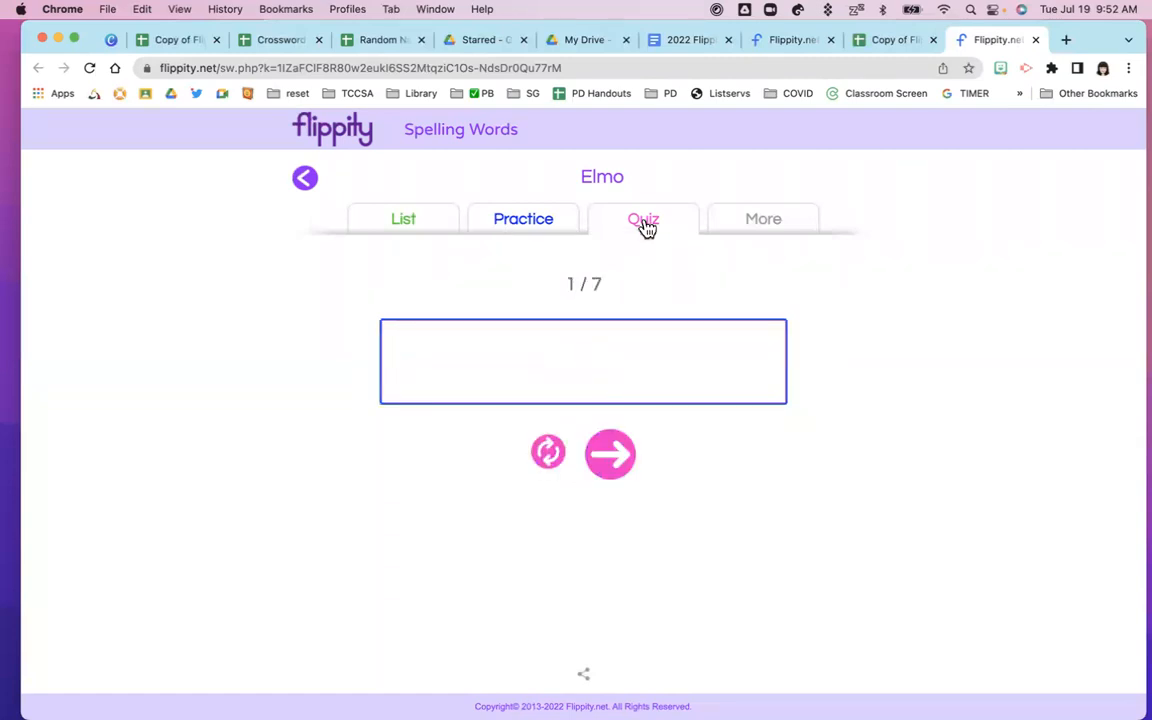
Answer the first quiz words: ate, group, off and ti
type("ate")
key("Return")
type("group'")
key("BackSpace")
key("Return")
type("off")
key("Return")
type("ti")
key("Return")
Submit the last answers, penci, built and eite, finishing the quiz at 6 / 7
type("penci")
key("Return")
type("built")
key("Return")
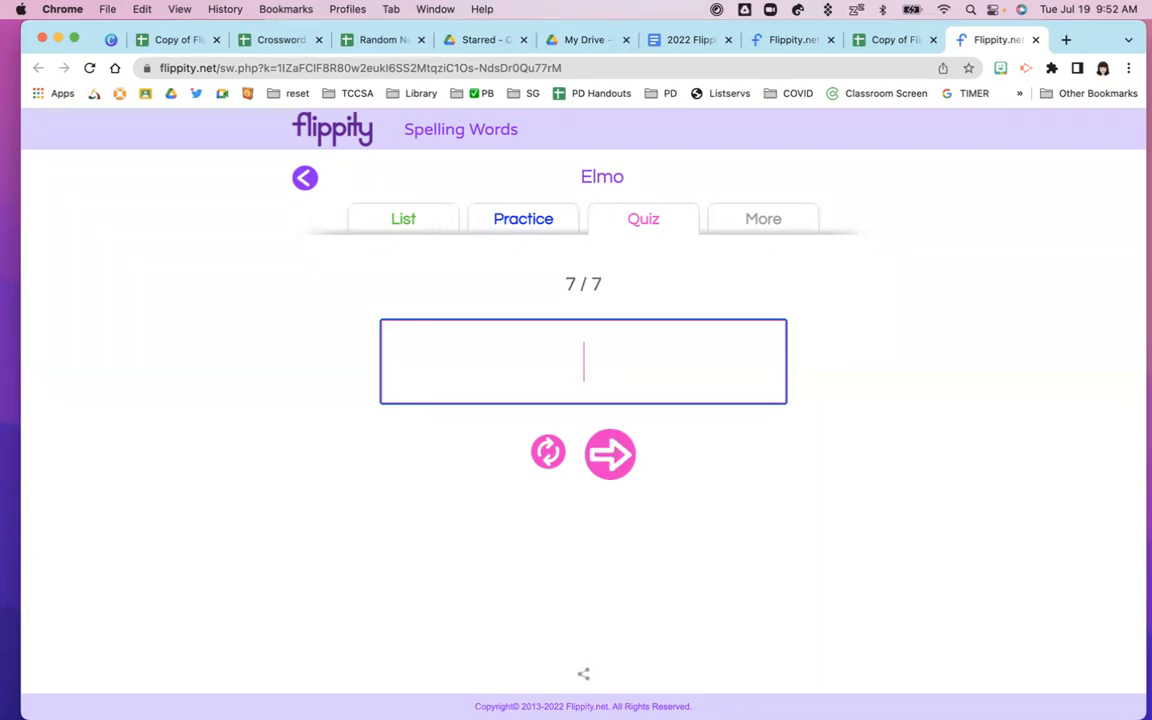
type("eite")
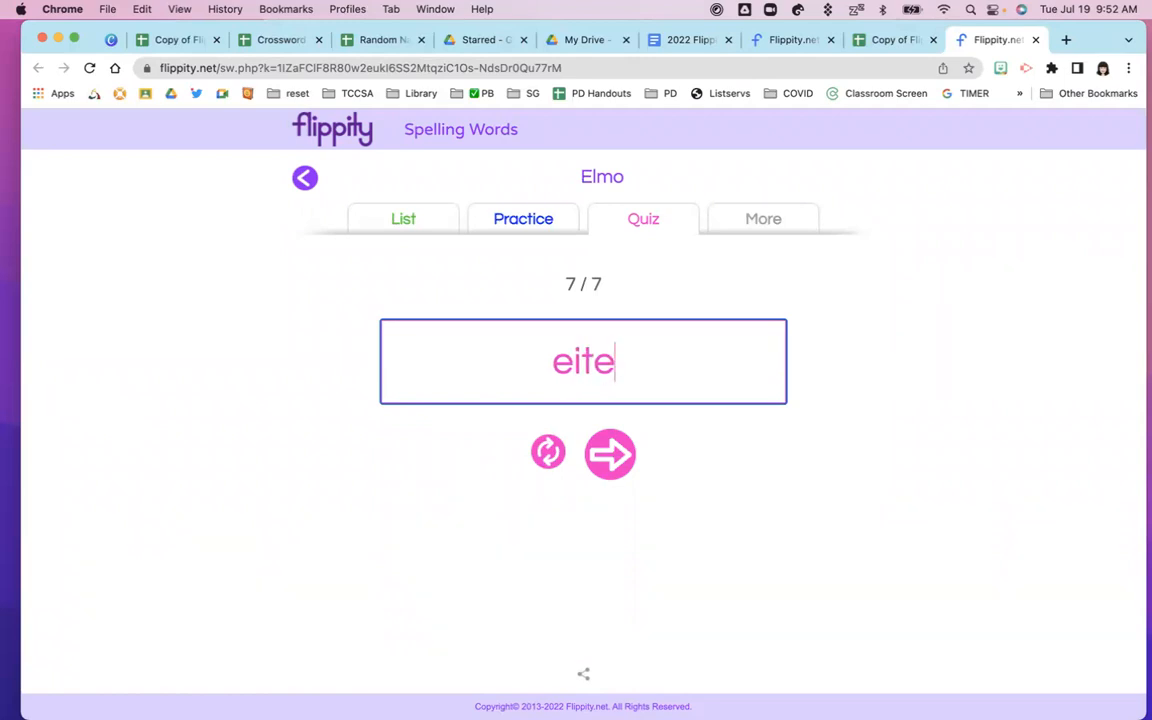
left_click(608, 455)
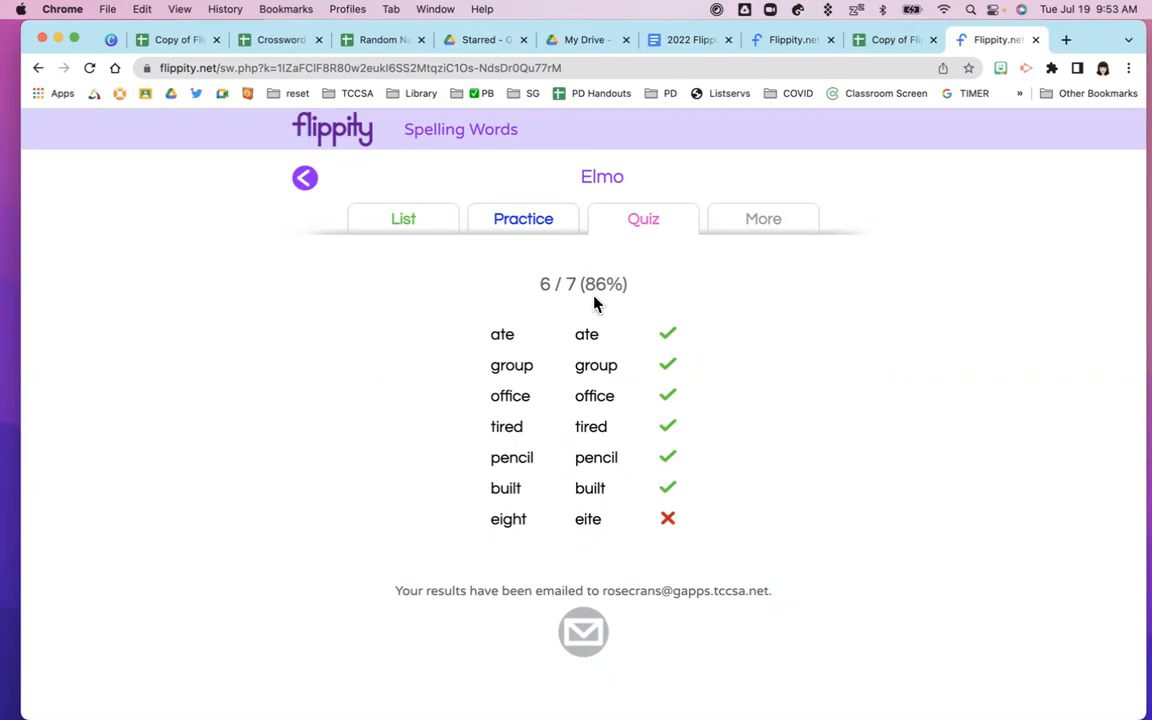
Review the results note about the e-mailed score, then go to the Snowman template
scroll(527, 455, "down", 2)
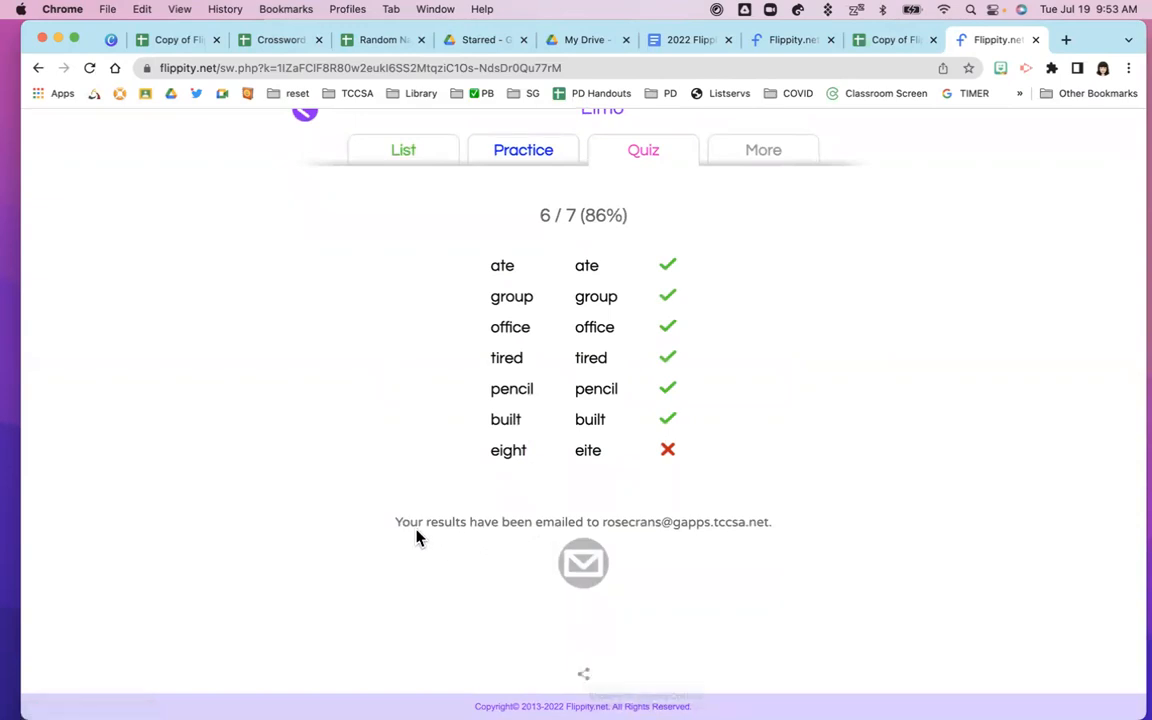
left_click_drag(395, 525, 749, 542)
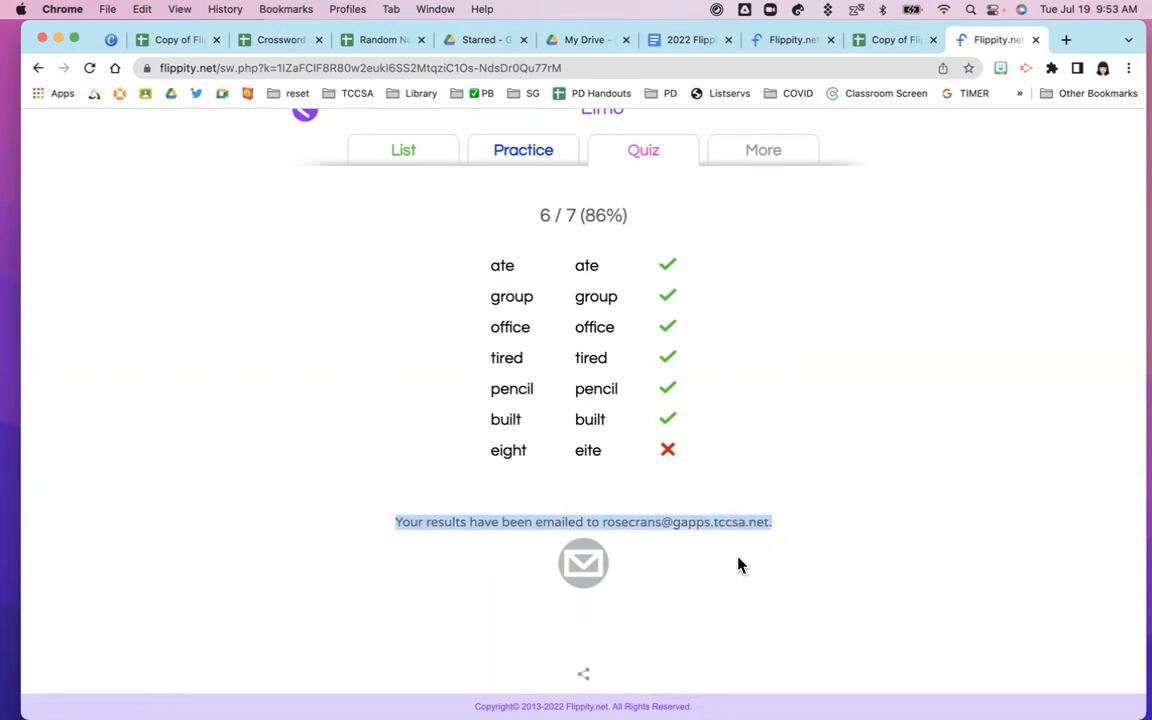
scroll(687, 572, "up", 2)
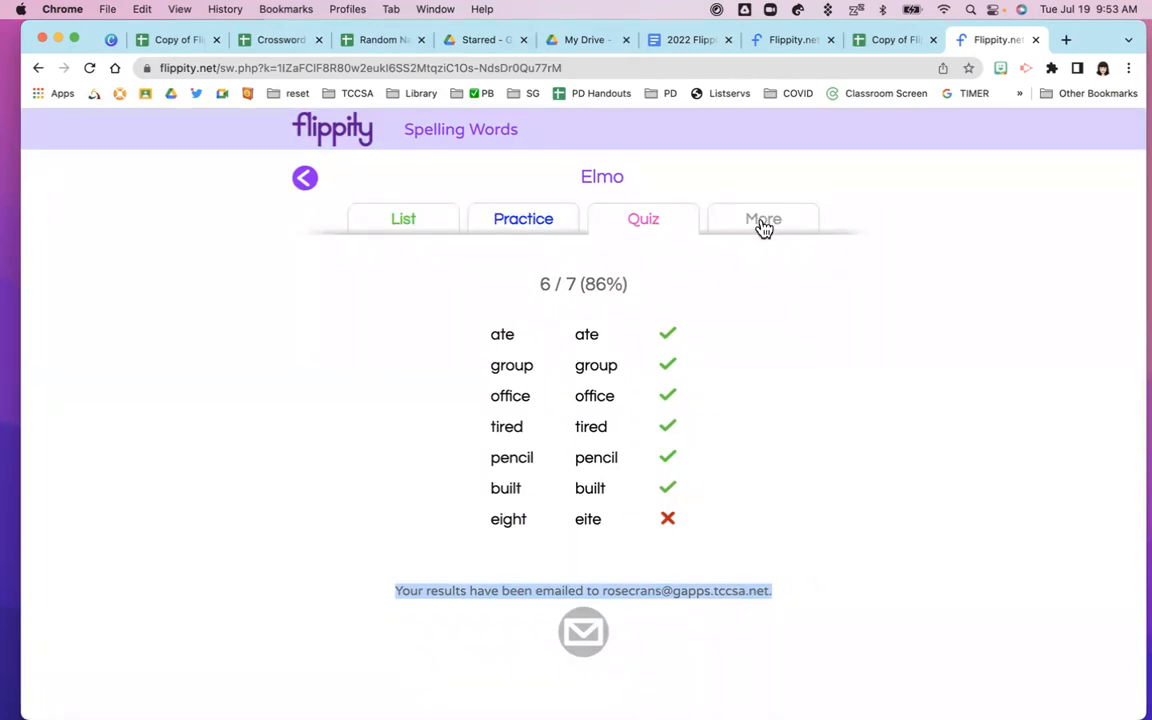
left_click(172, 42)
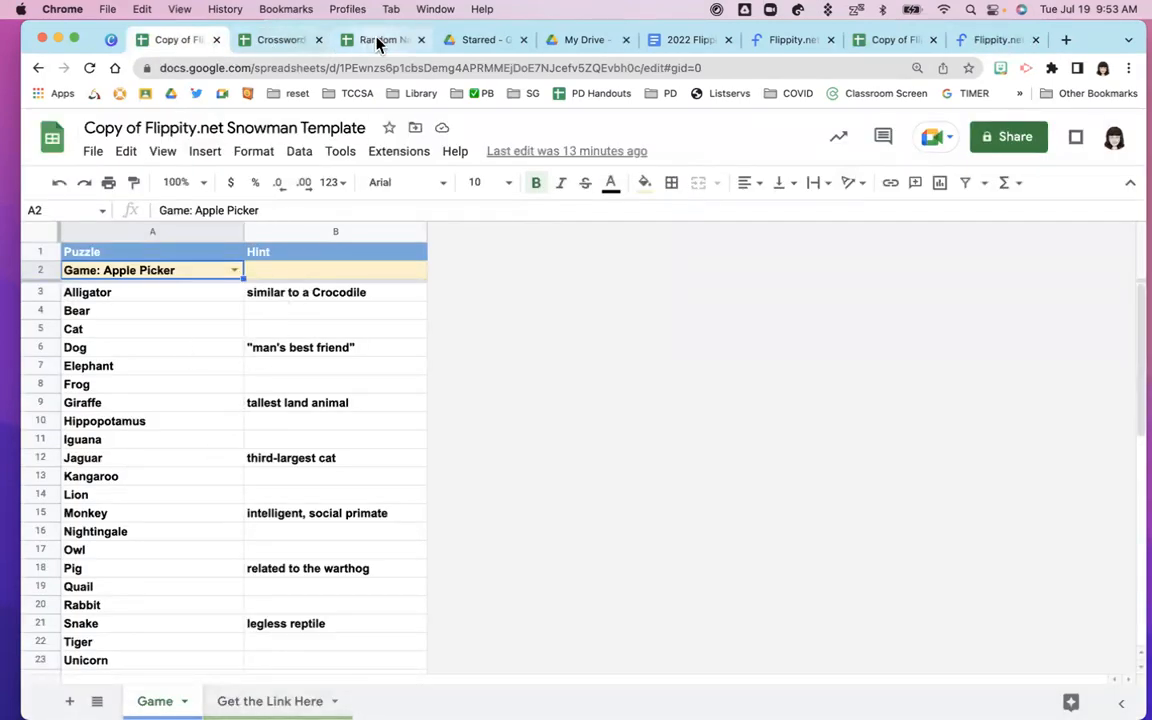
Inspect the Quiz Only link in cell A13 of the Spelling Words template
left_click(875, 45)
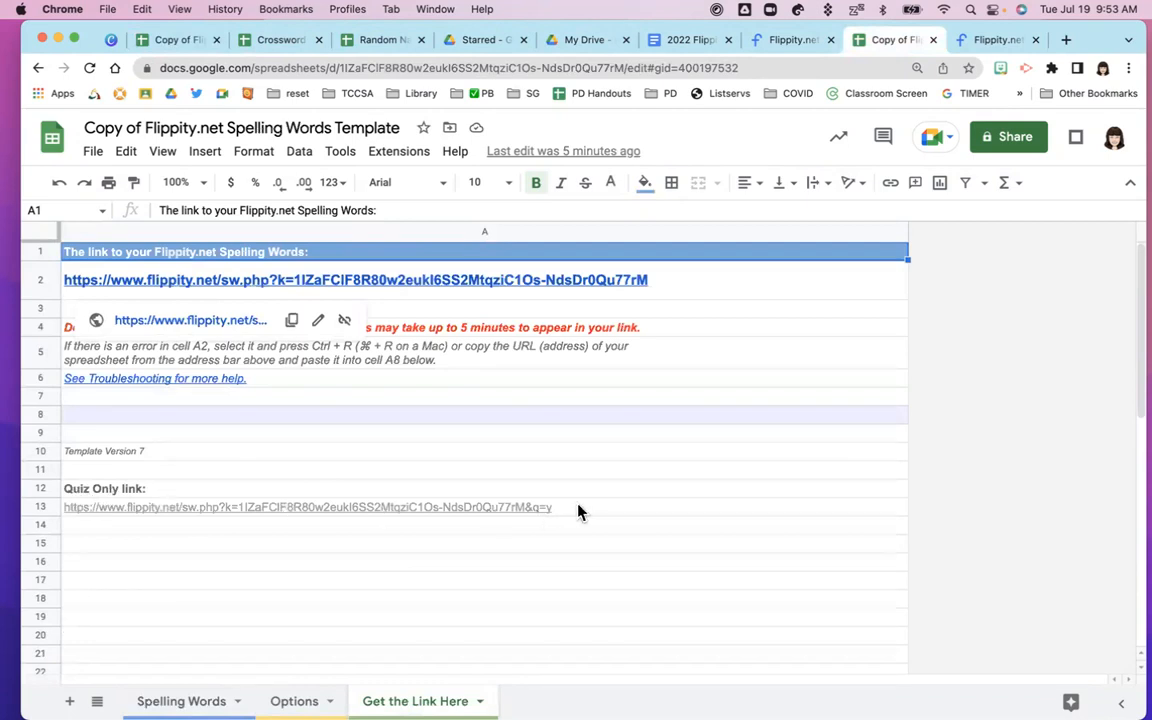
left_click(550, 510)
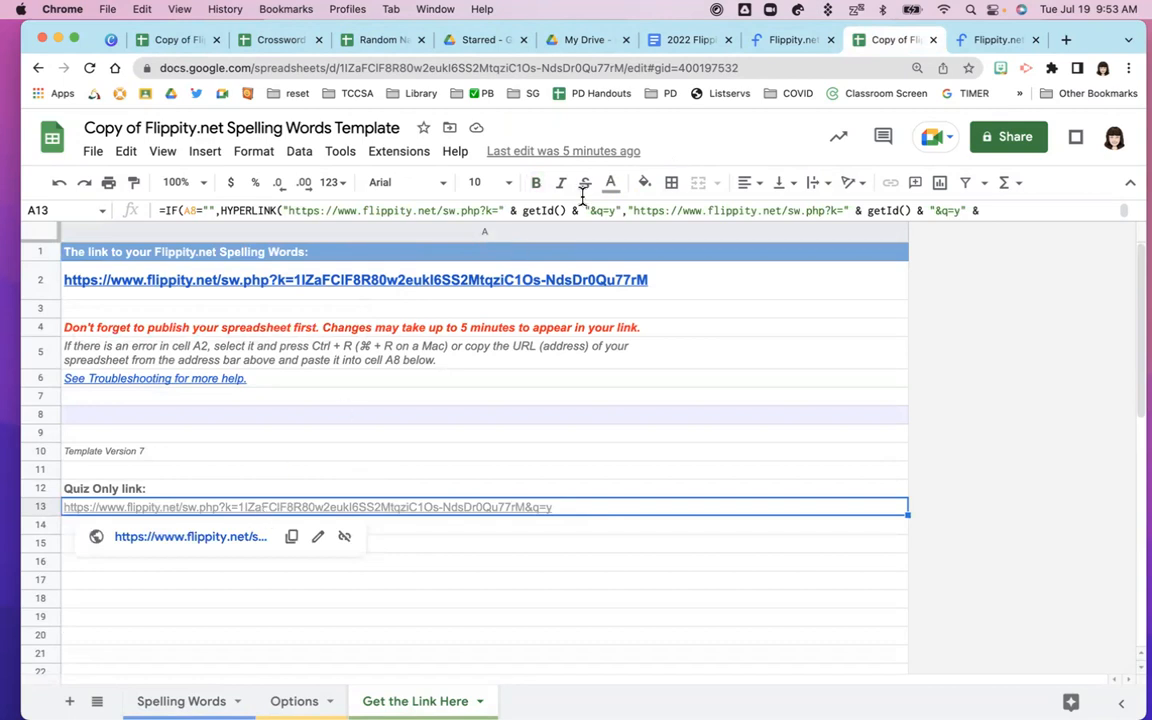
Open Fun With Fonts from Elmo's More games list
left_click(972, 42)
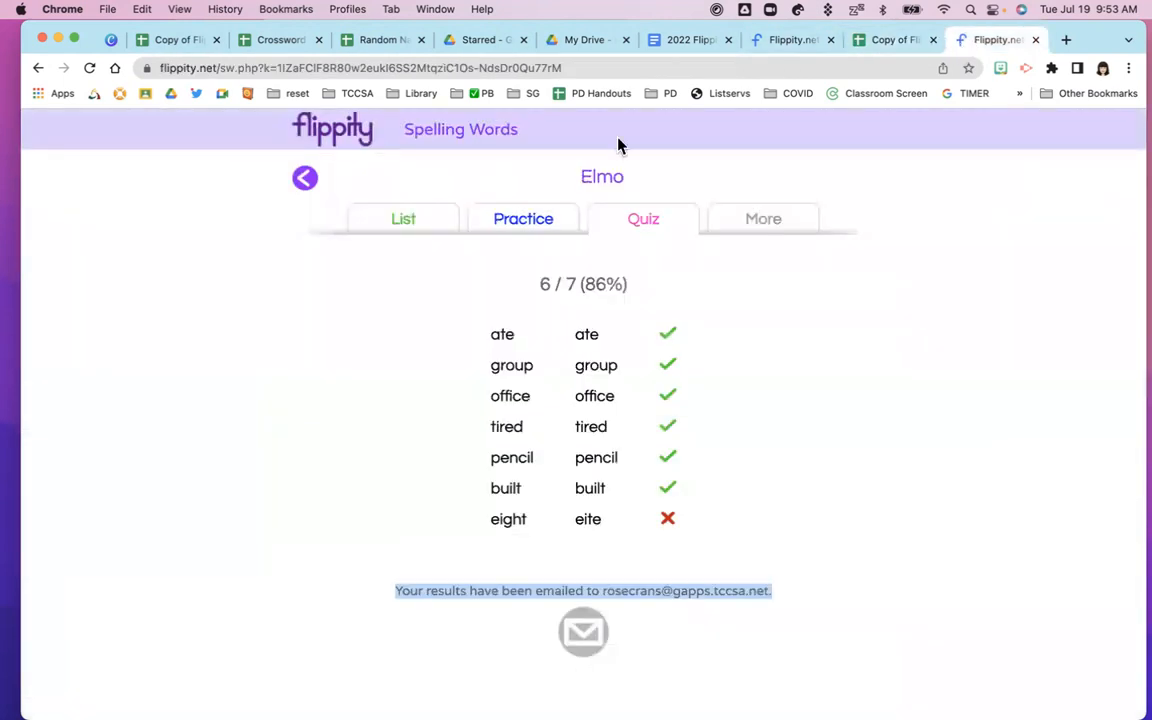
left_click(766, 224)
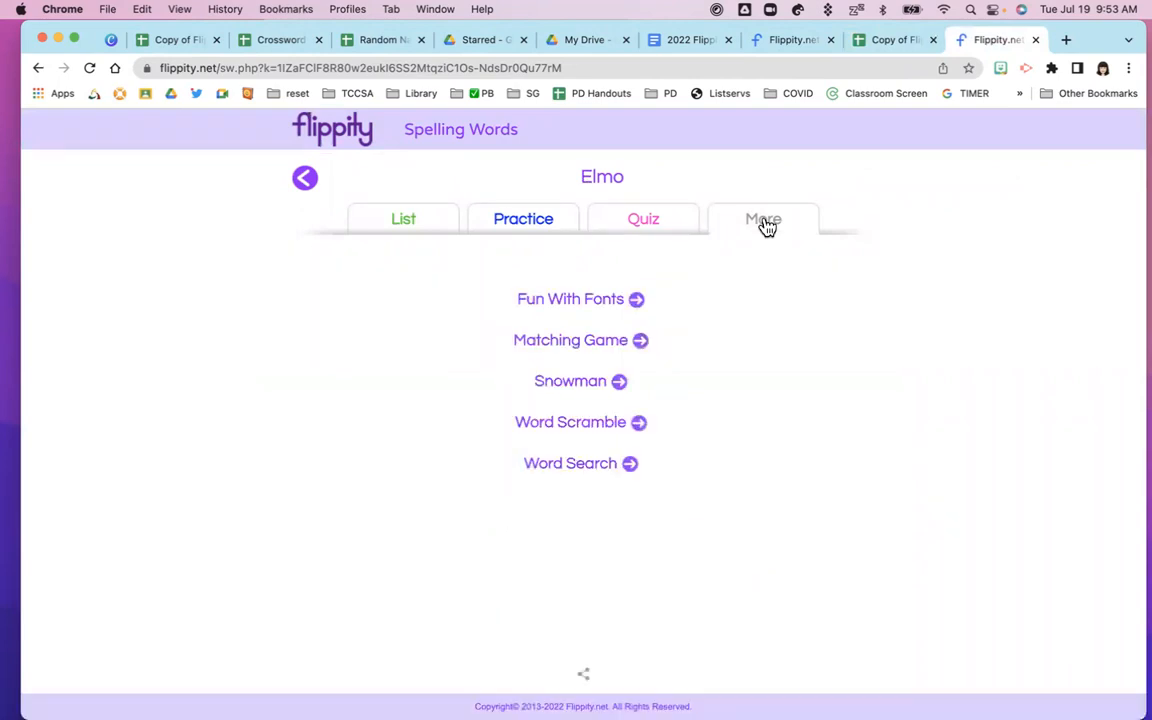
left_click(613, 300)
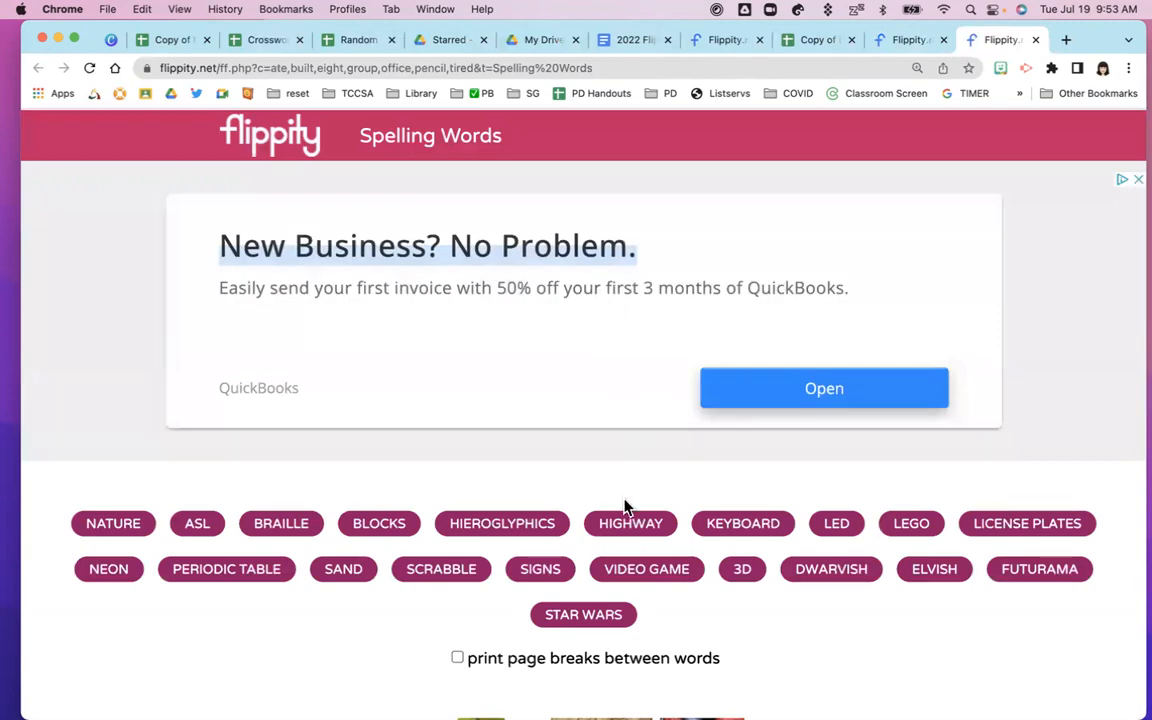
scroll(624, 507, "down", 4)
scroll(624, 507, "down", 3)
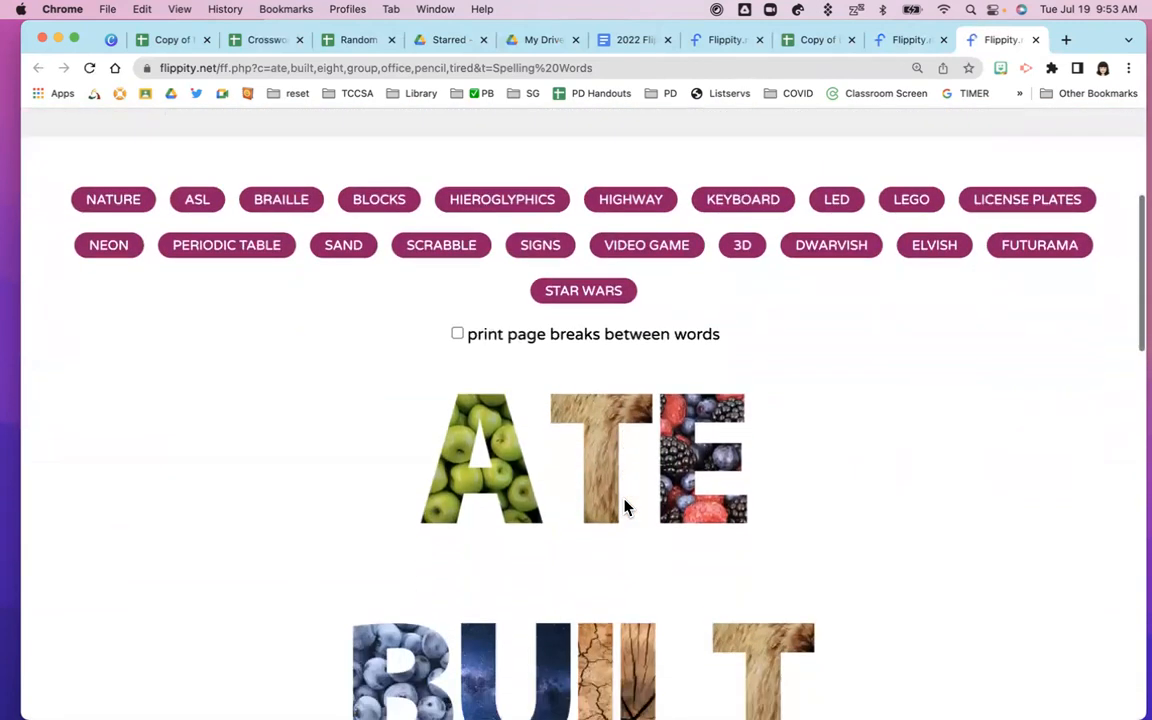
Display Elmo's words in the Video Game font, then Blocks, and return to More
left_click(626, 240)
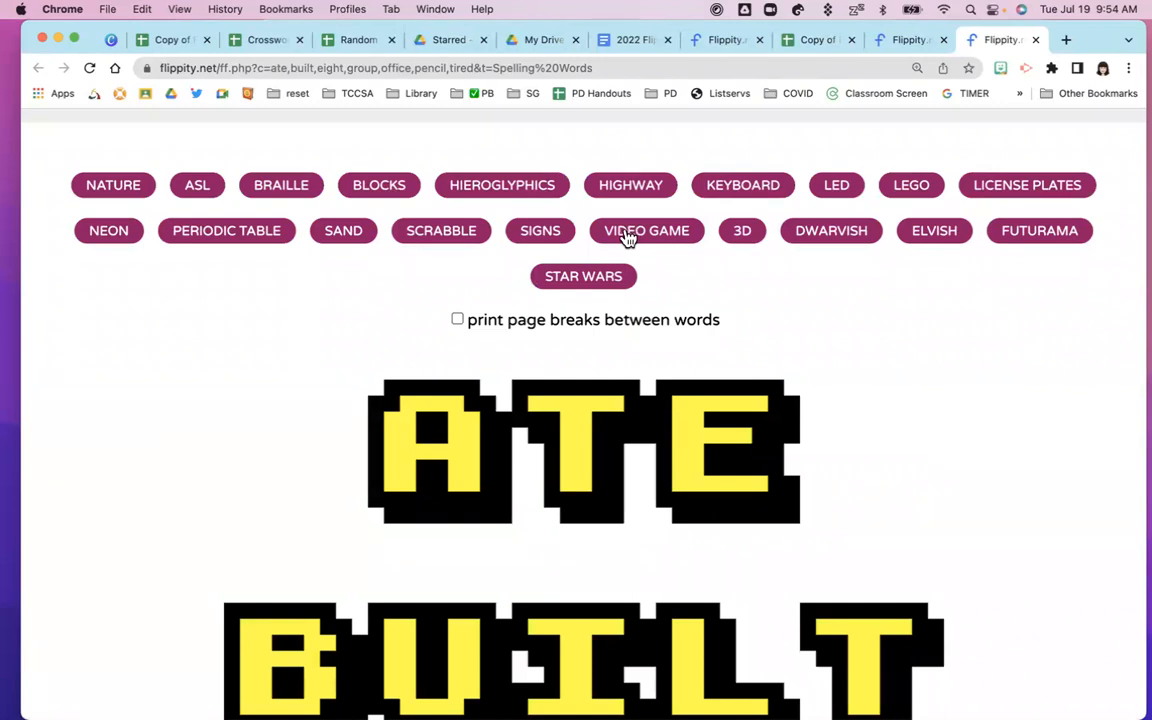
left_click(386, 190)
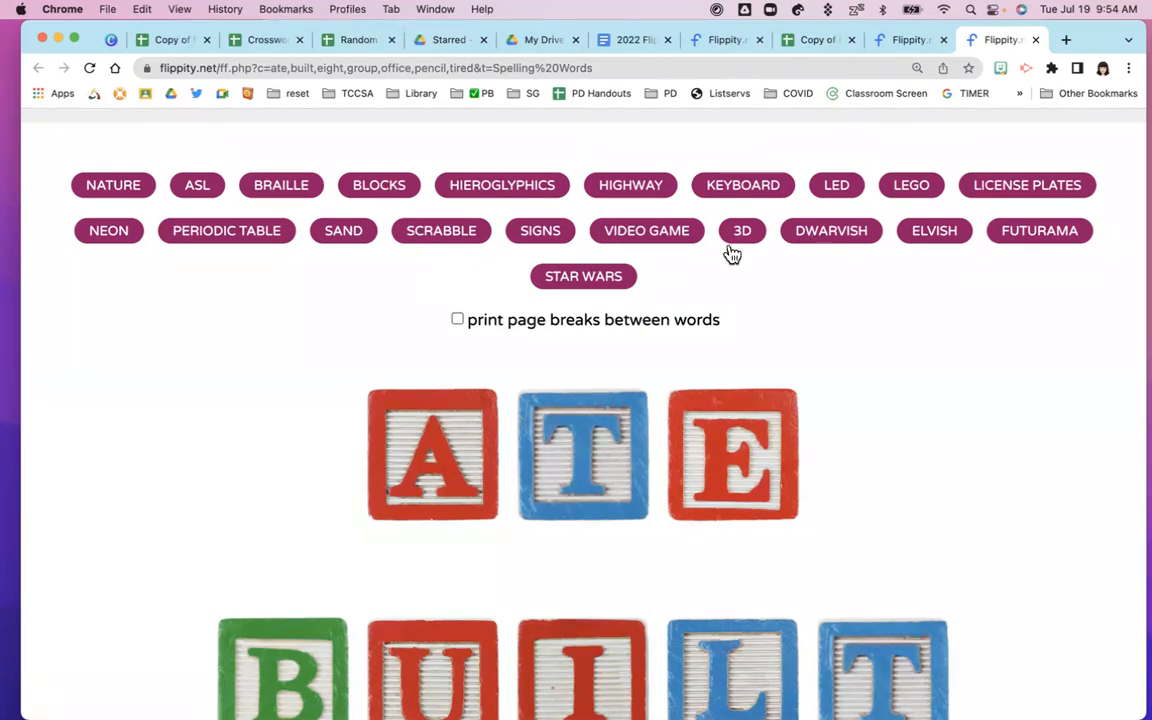
left_click(895, 44)
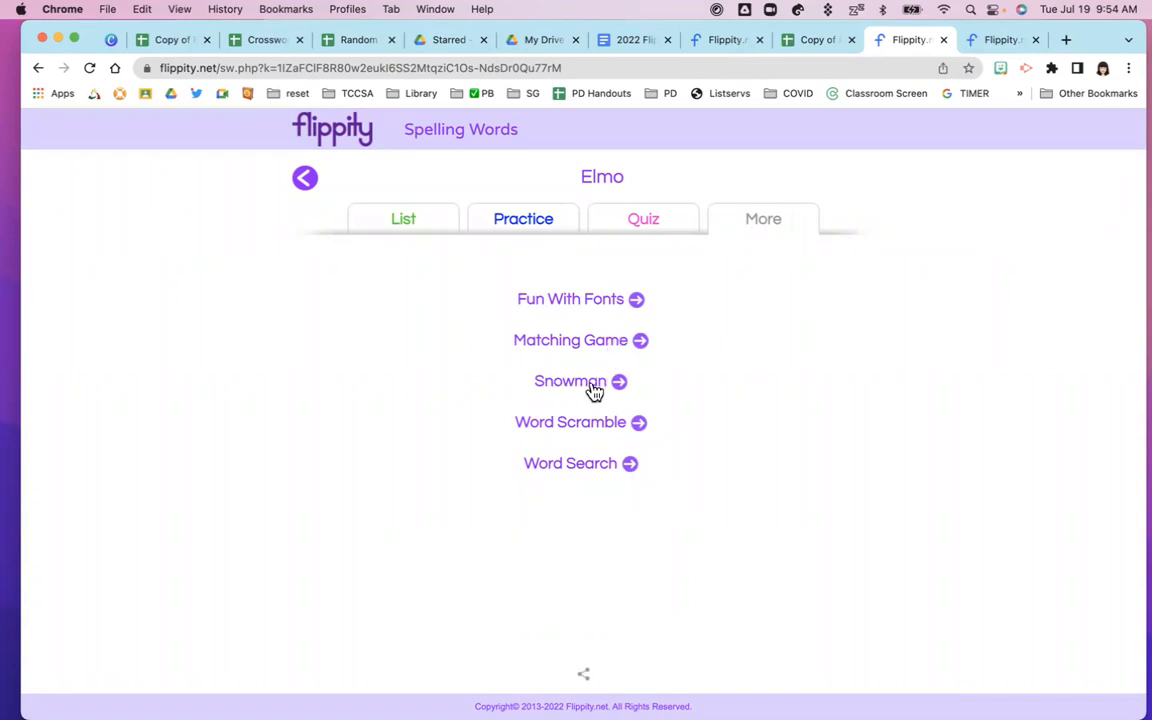
Preview the Word Search printable and its printing note, then close it
left_click(589, 470)
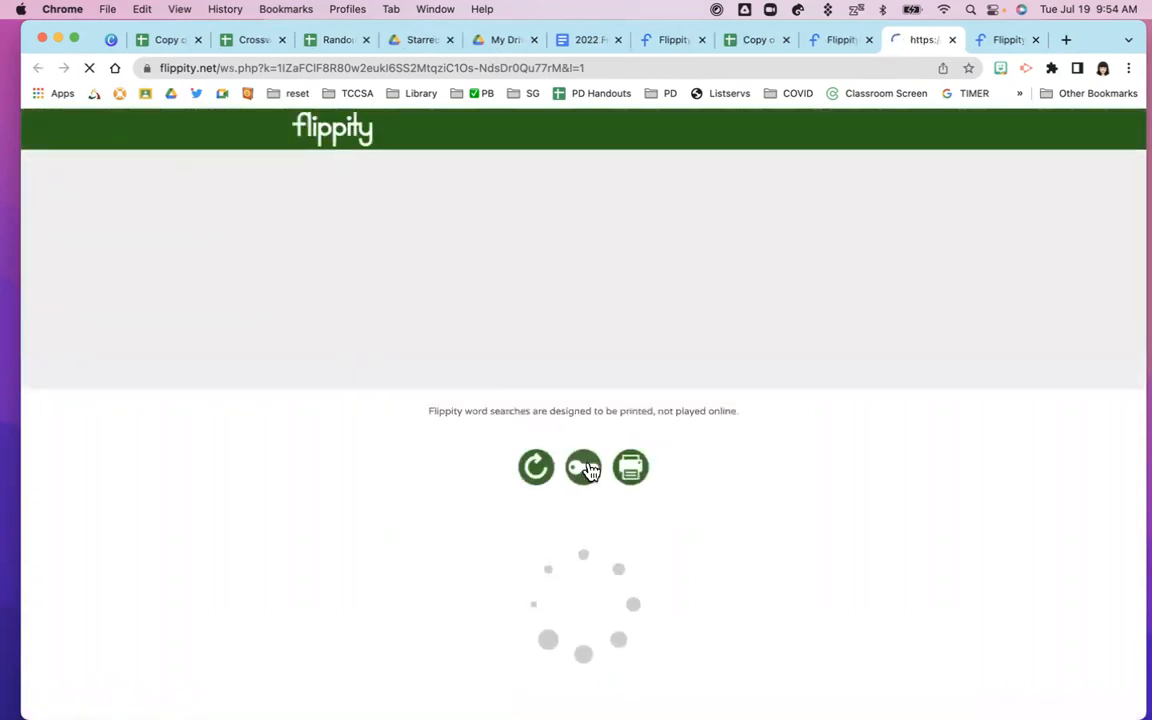
scroll(425, 480, "down", 5)
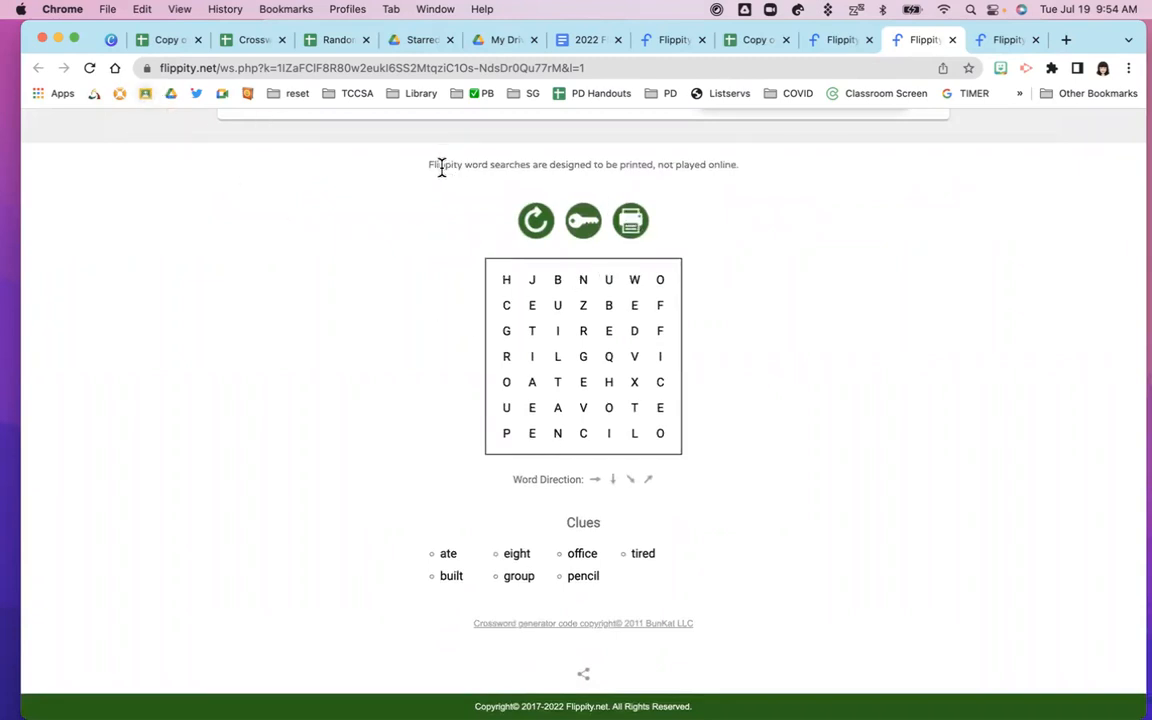
left_click_drag(430, 165, 659, 166)
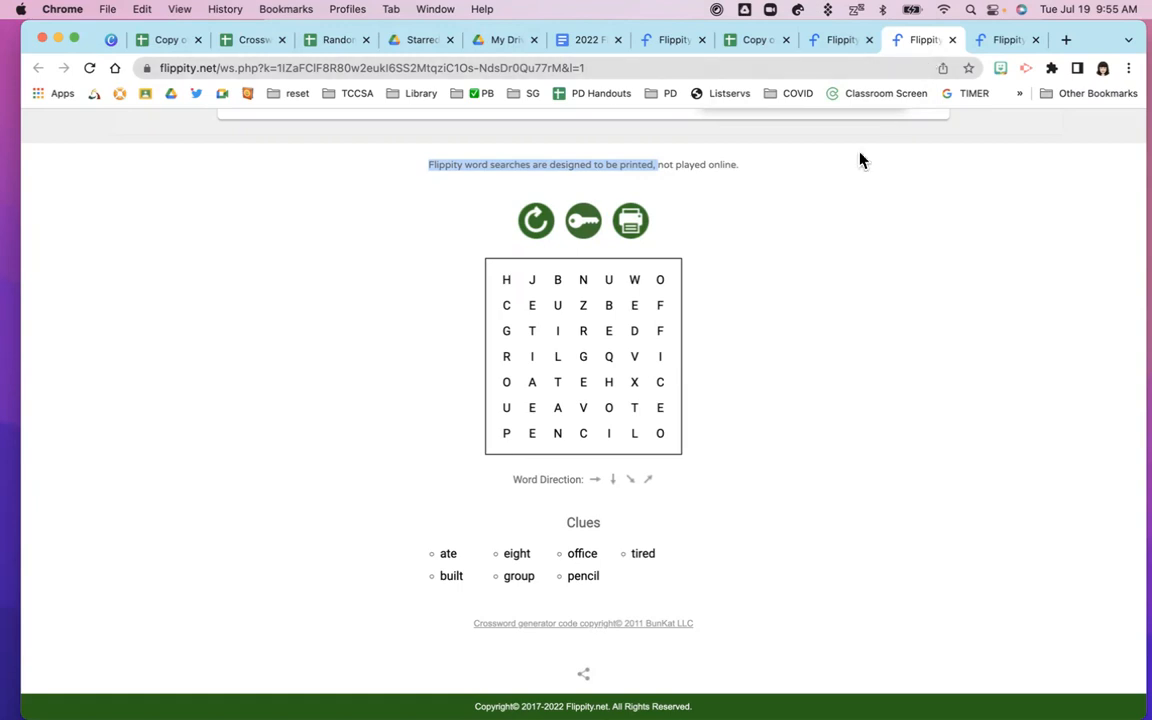
left_click(836, 45)
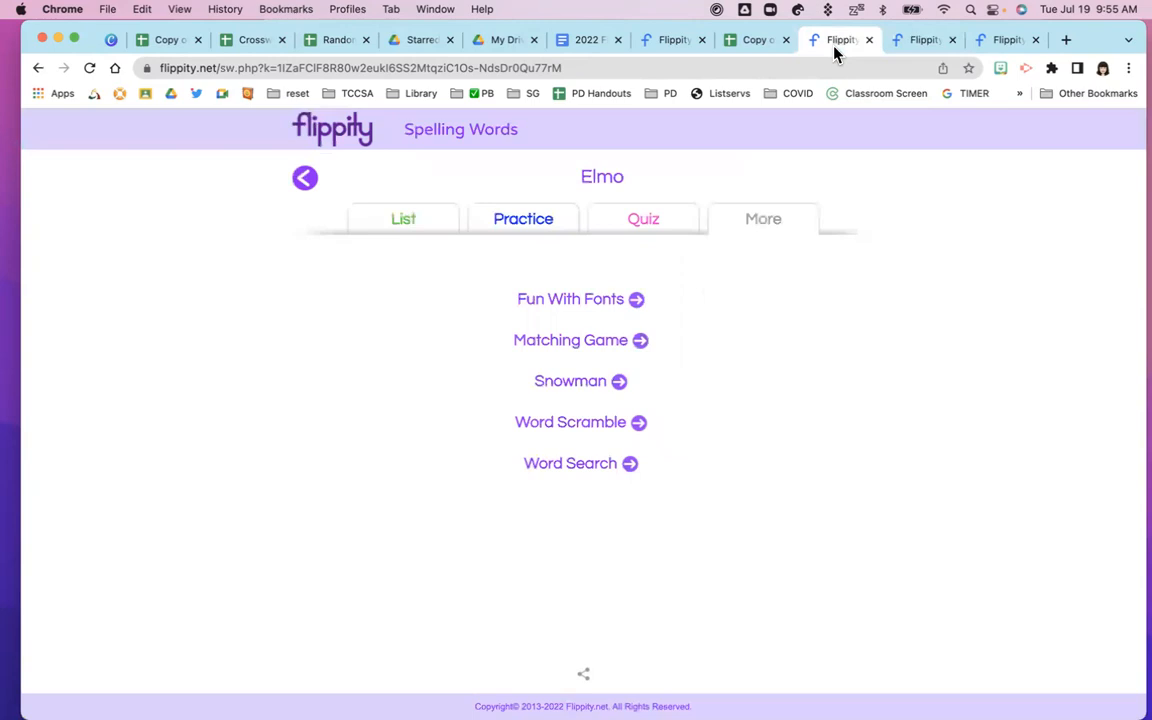
left_click(570, 465)
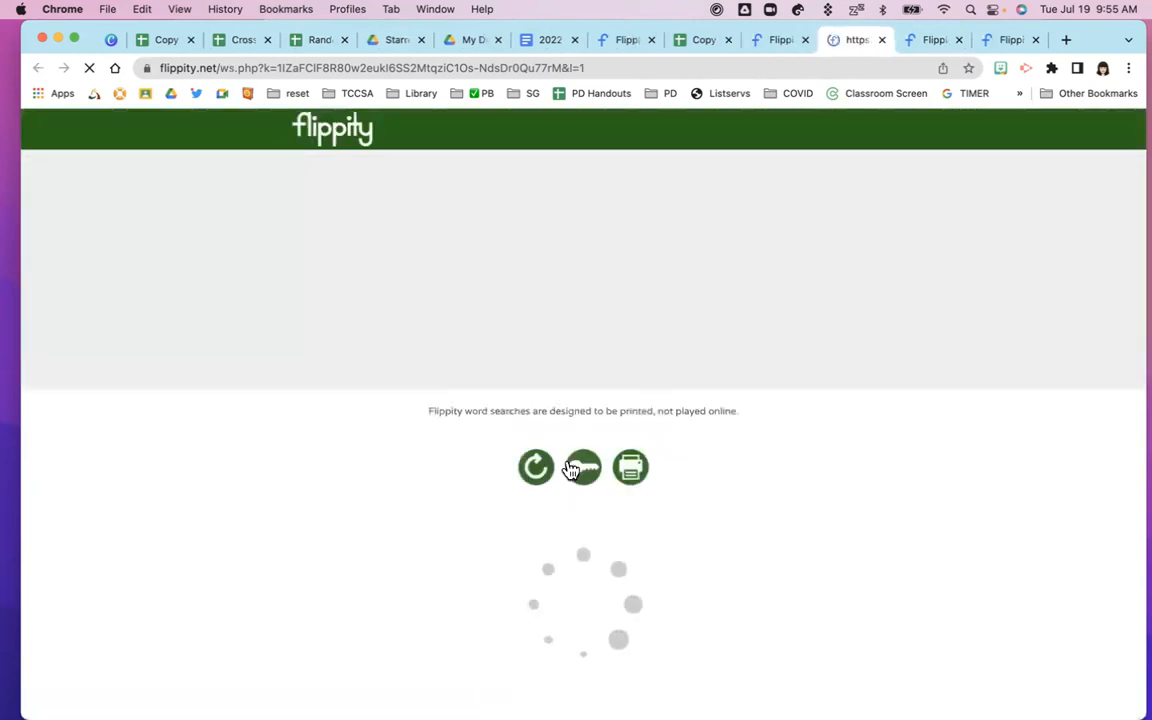
left_click(881, 40)
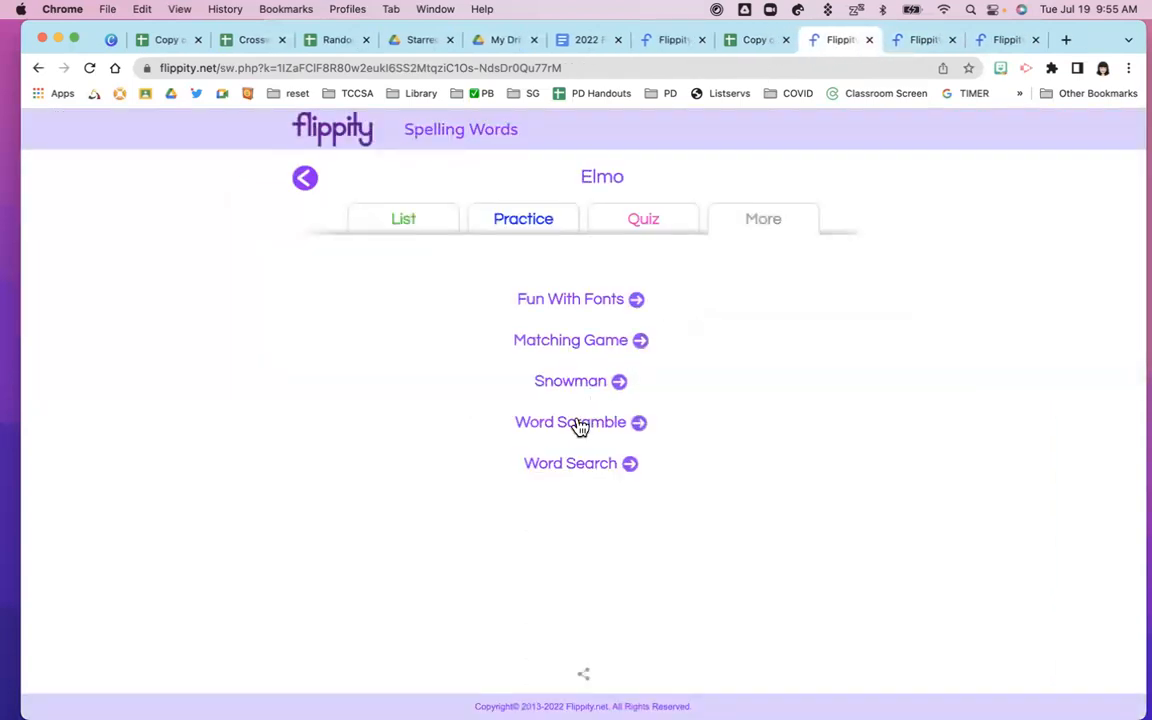
Preview the Word Scramble printable, then close it and two extra Flippity pages
left_click(578, 424)
scroll(751, 501, "down", 3)
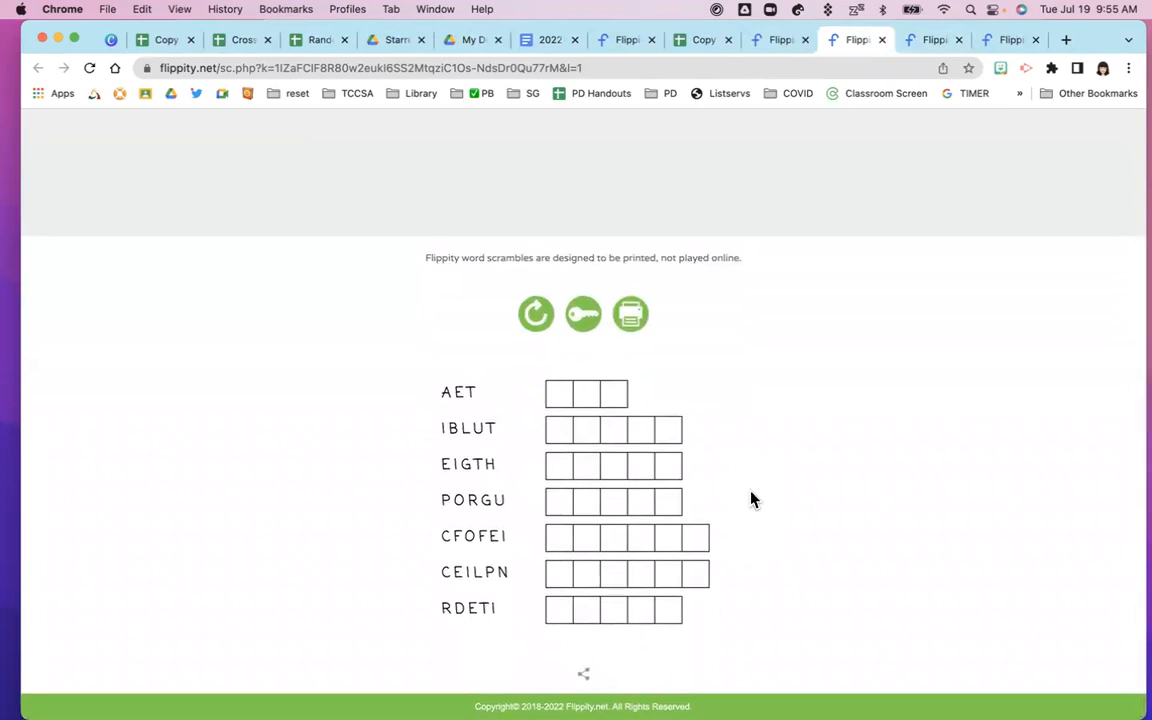
double_click(638, 257)
left_click(882, 41)
left_click(882, 41)
left_click(884, 41)
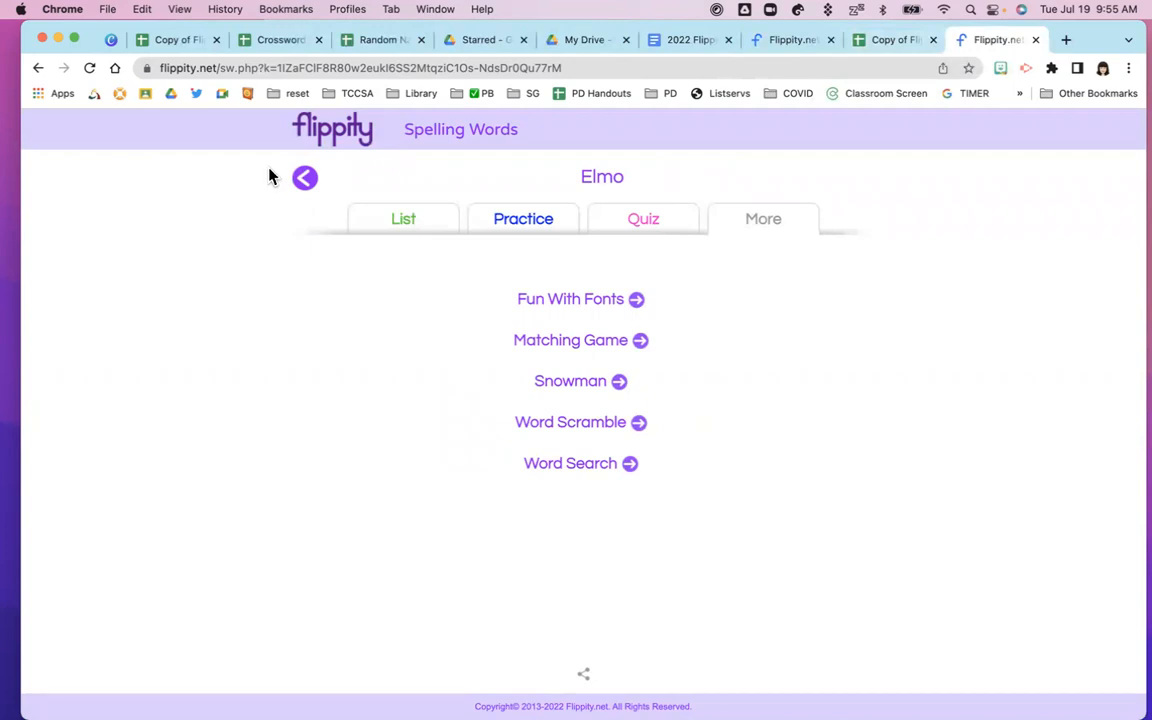
Close the Flippity page and look over Elmo's and Bert's lists on the Spelling Words sheet
left_click(1036, 41)
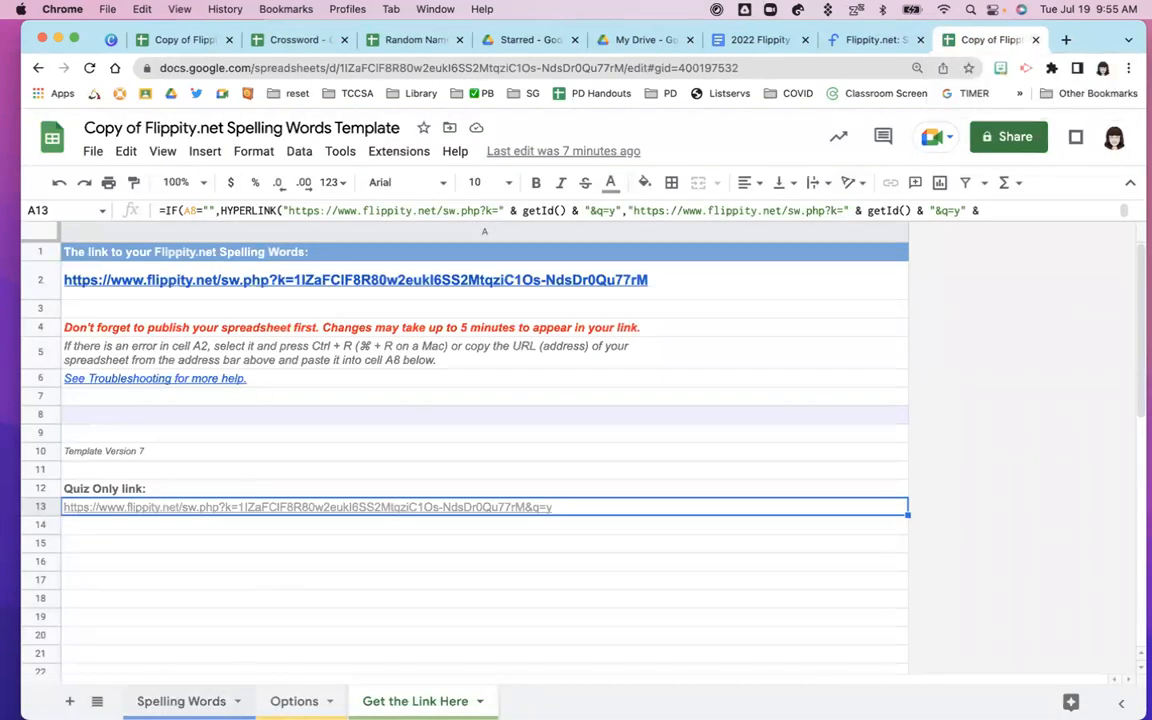
left_click(190, 701)
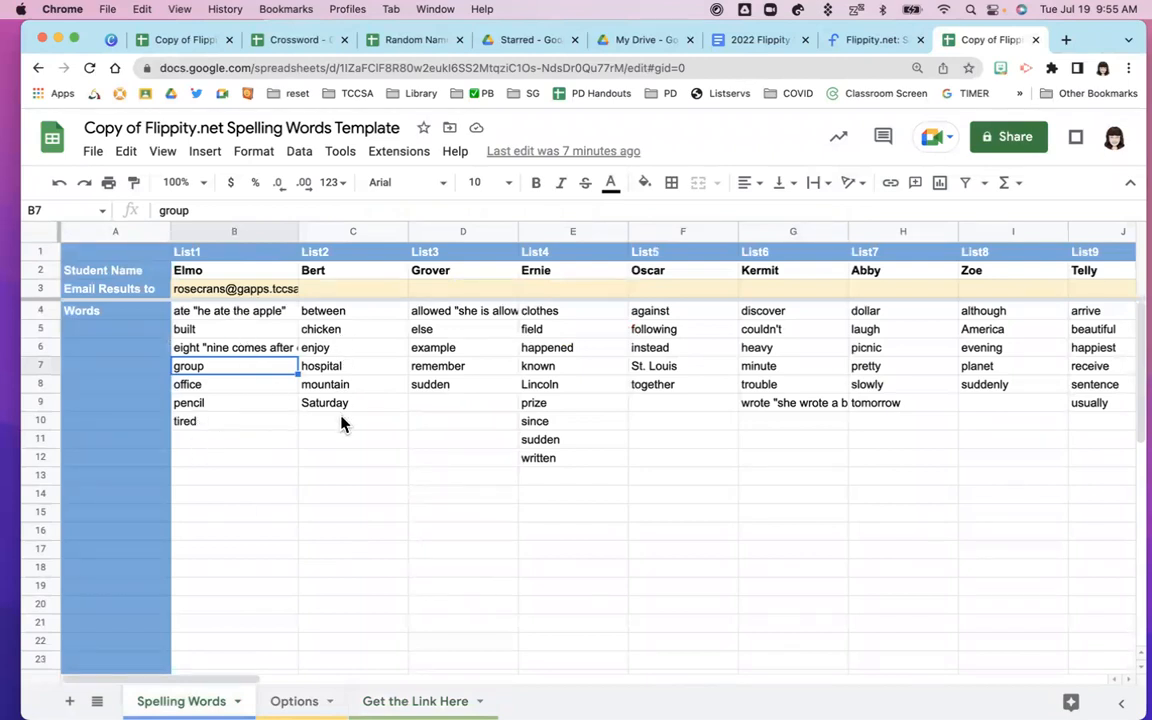
left_click(226, 274)
left_click(311, 270)
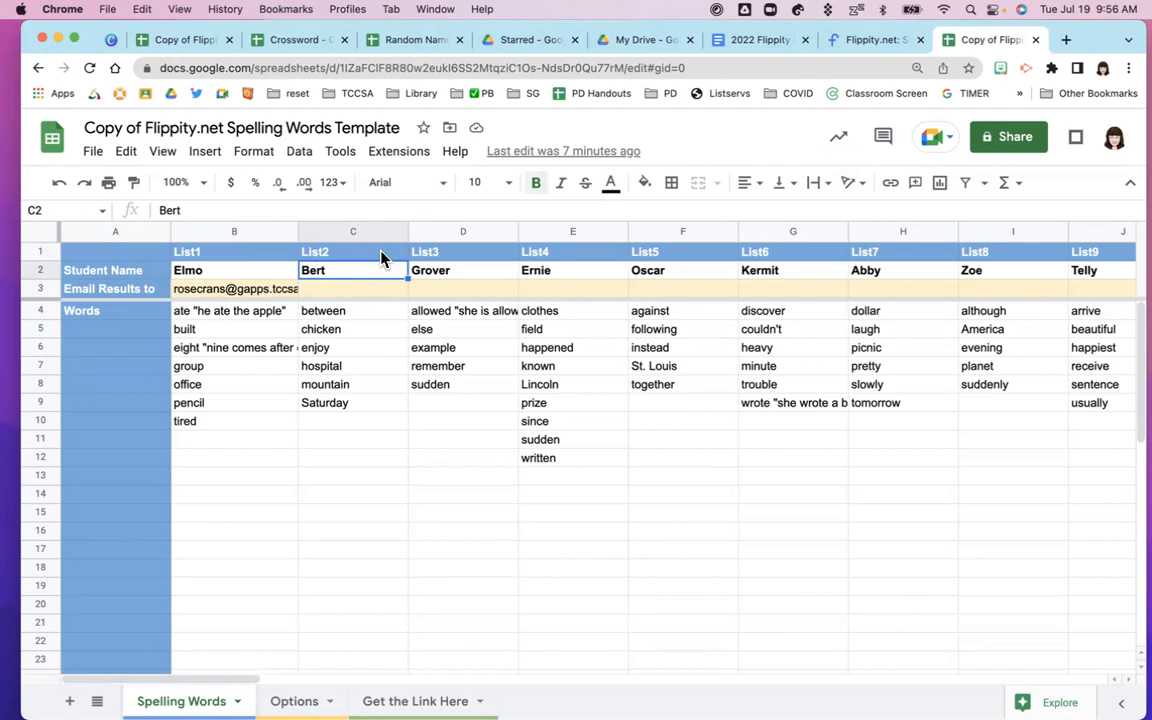
On the Crossword spreadsheet, open the File menu for sharing and dismiss it
left_click(287, 41)
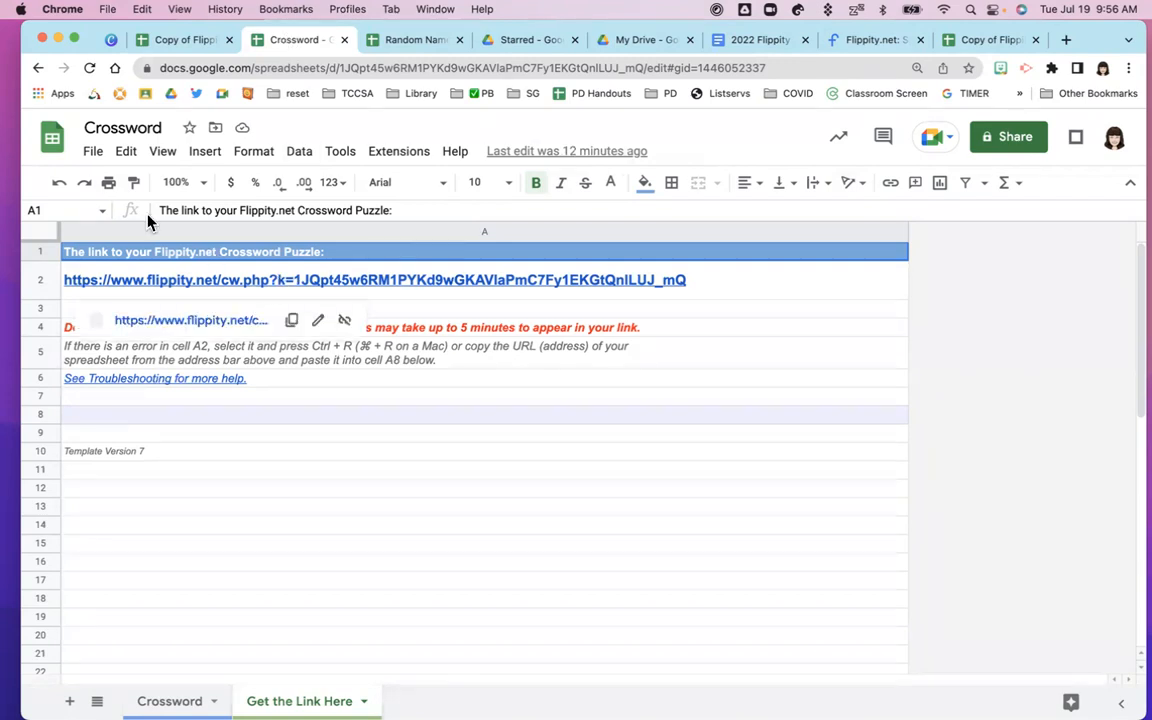
left_click(90, 158)
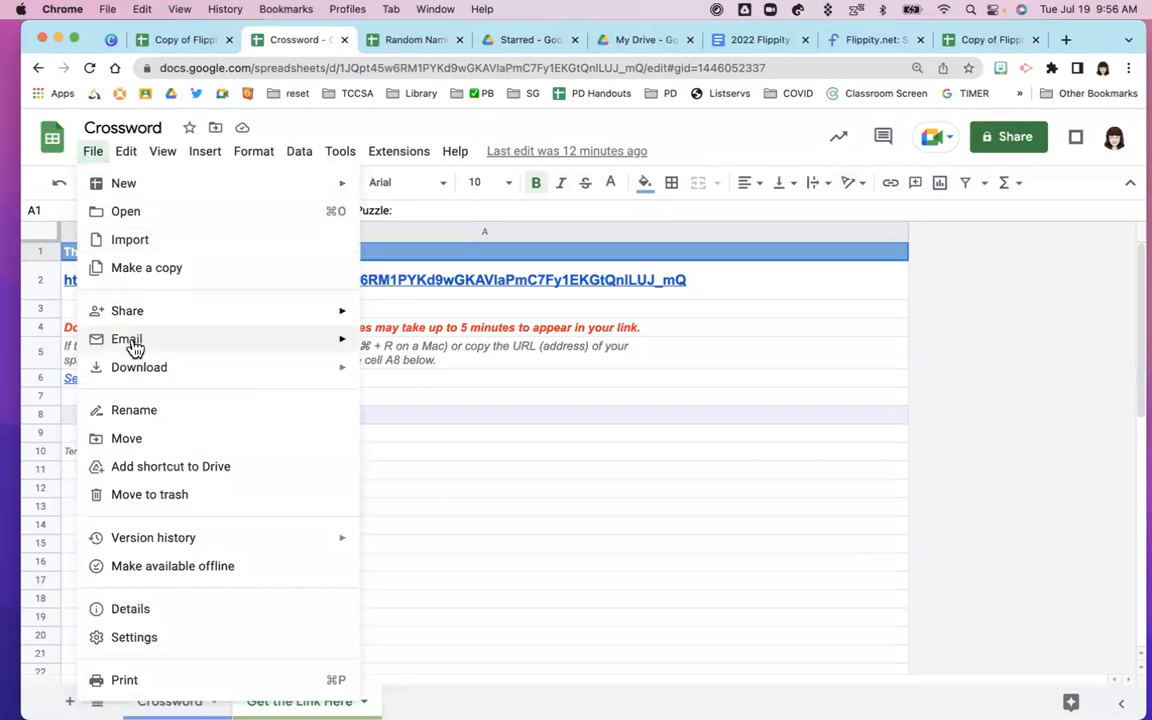
mouse_move(129, 318)
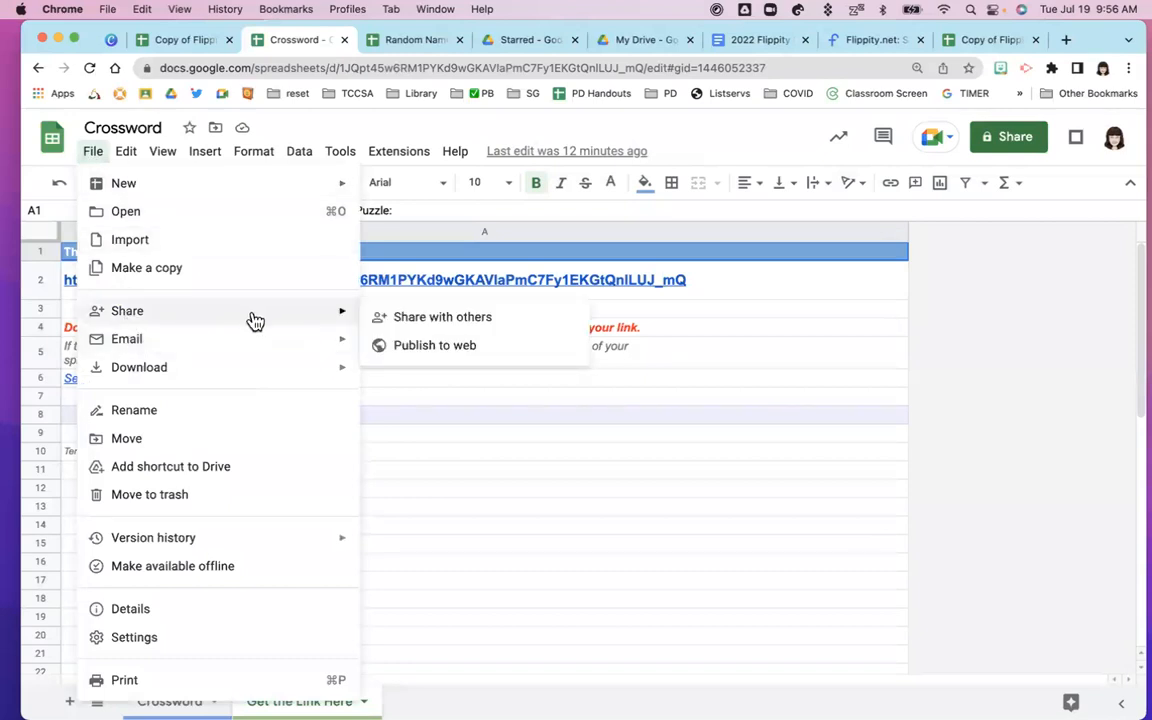
left_click(411, 399)
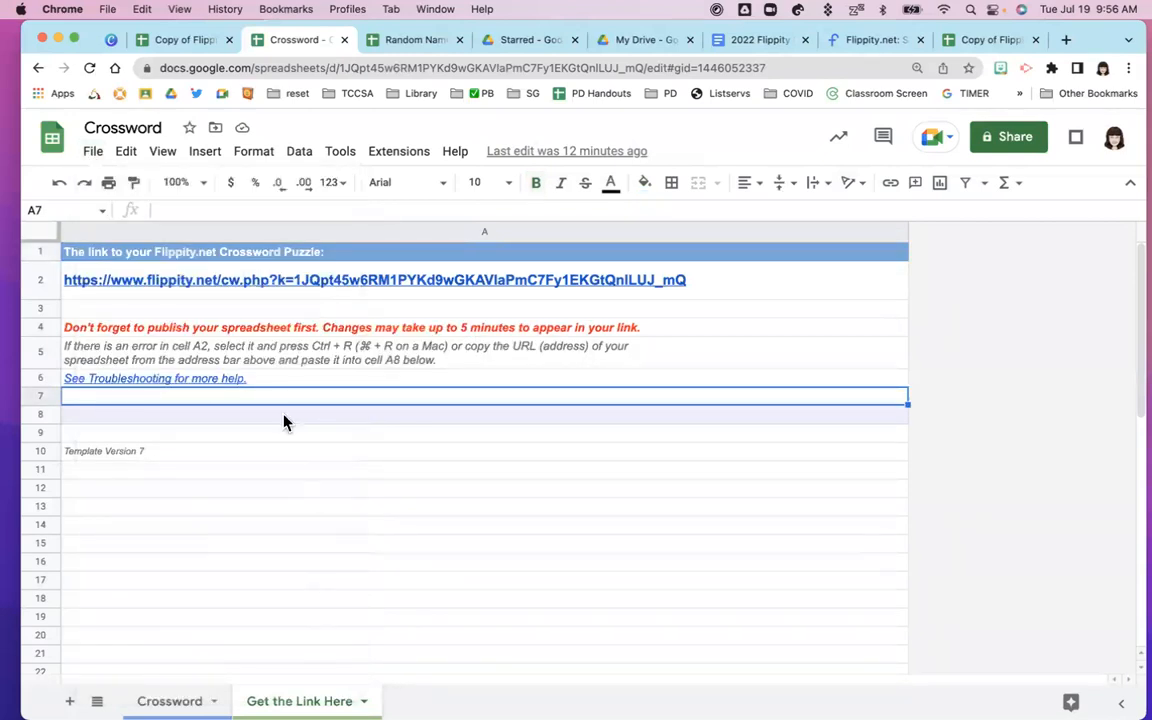
Open the crossword from cell A2's link and scroll through the puzzle and picture clues
left_click(270, 290)
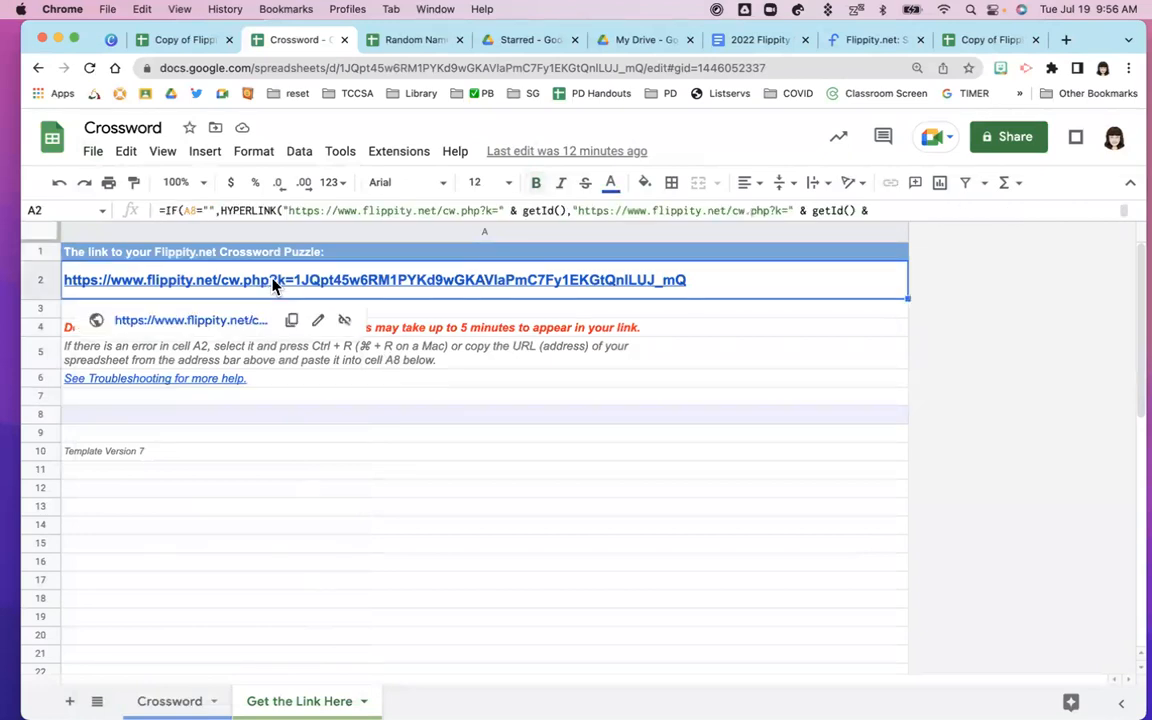
left_click(221, 321)
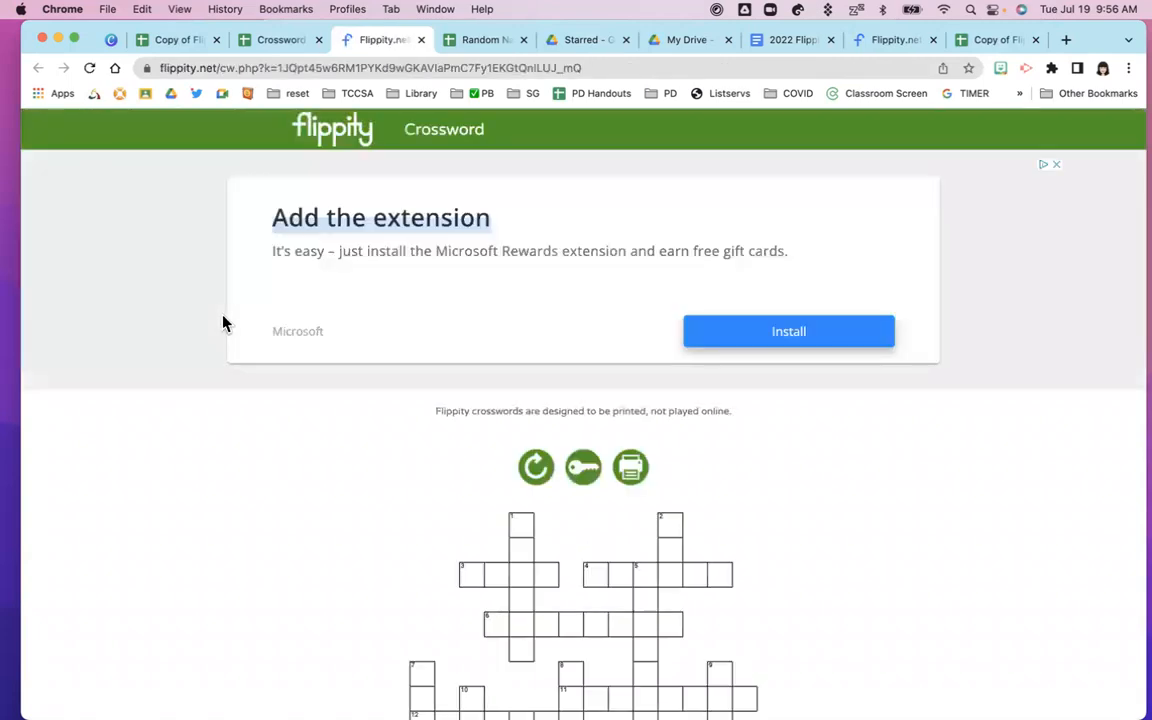
scroll(337, 496, "down", 5)
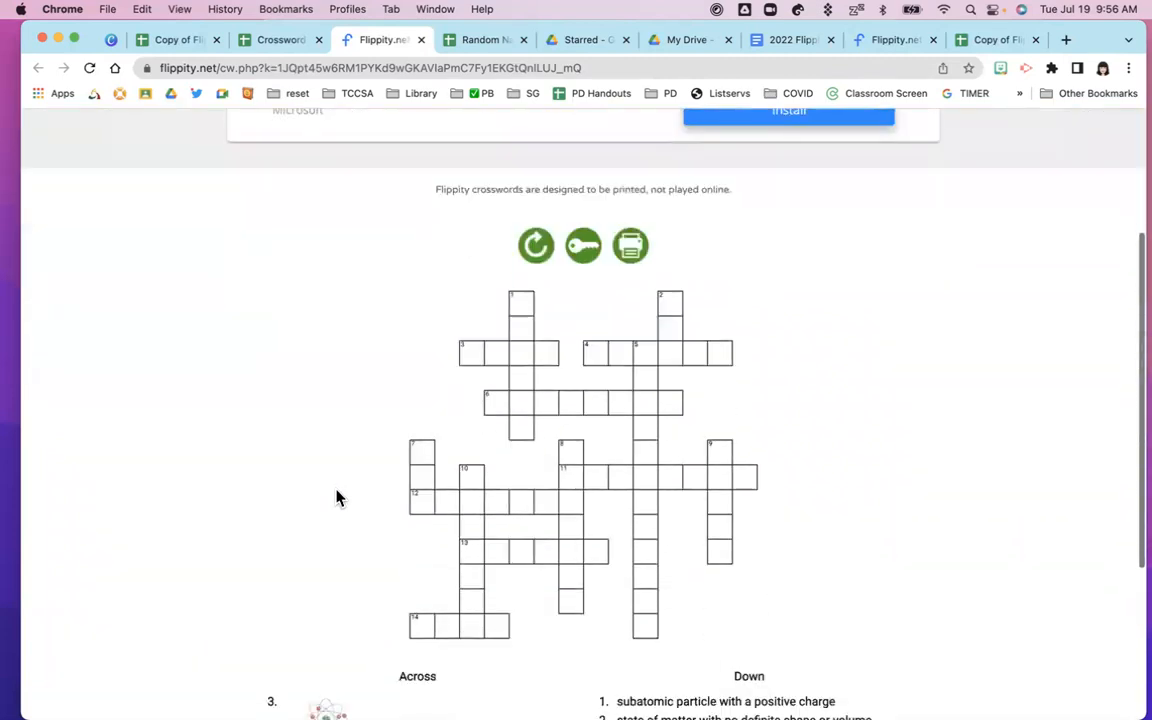
scroll(335, 496, "down", 3)
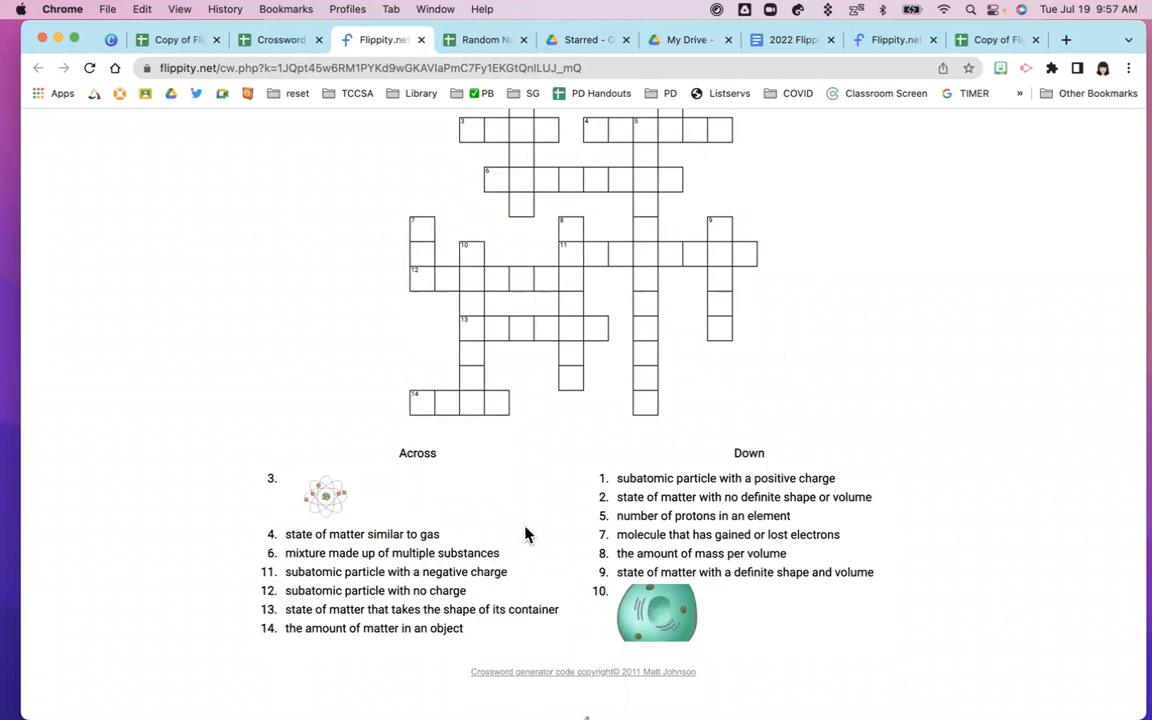
scroll(525, 535, "down", 1)
scroll(525, 535, "up", 1)
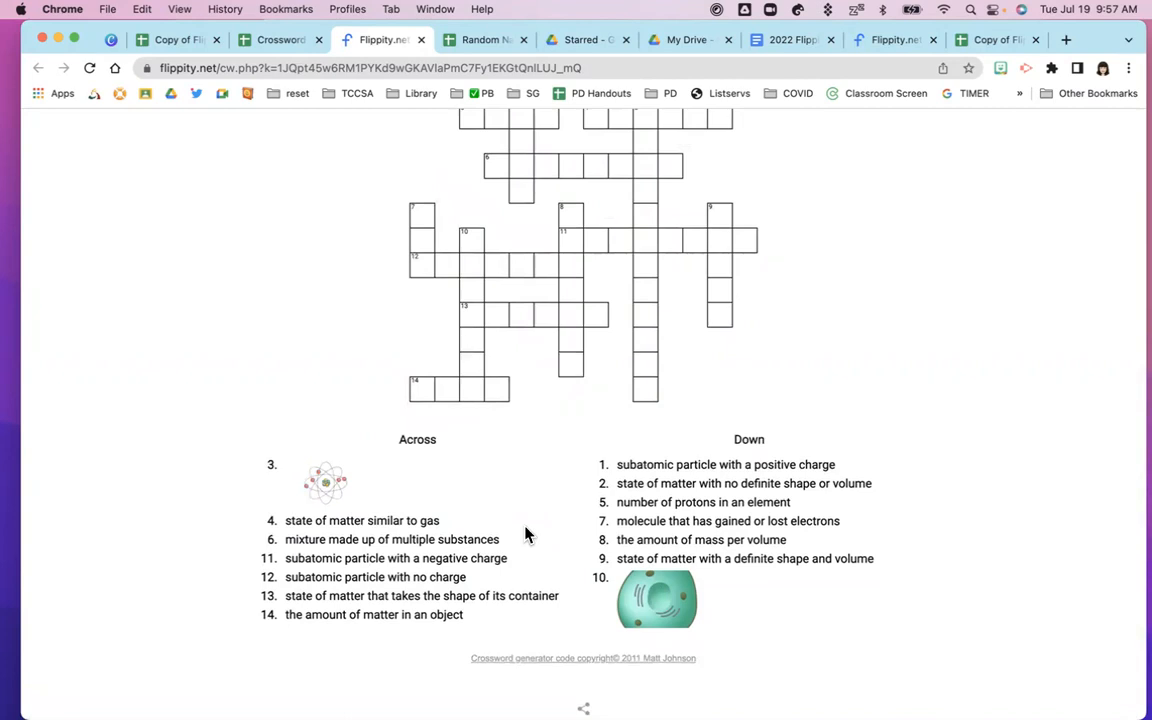
scroll(525, 535, "up", 2)
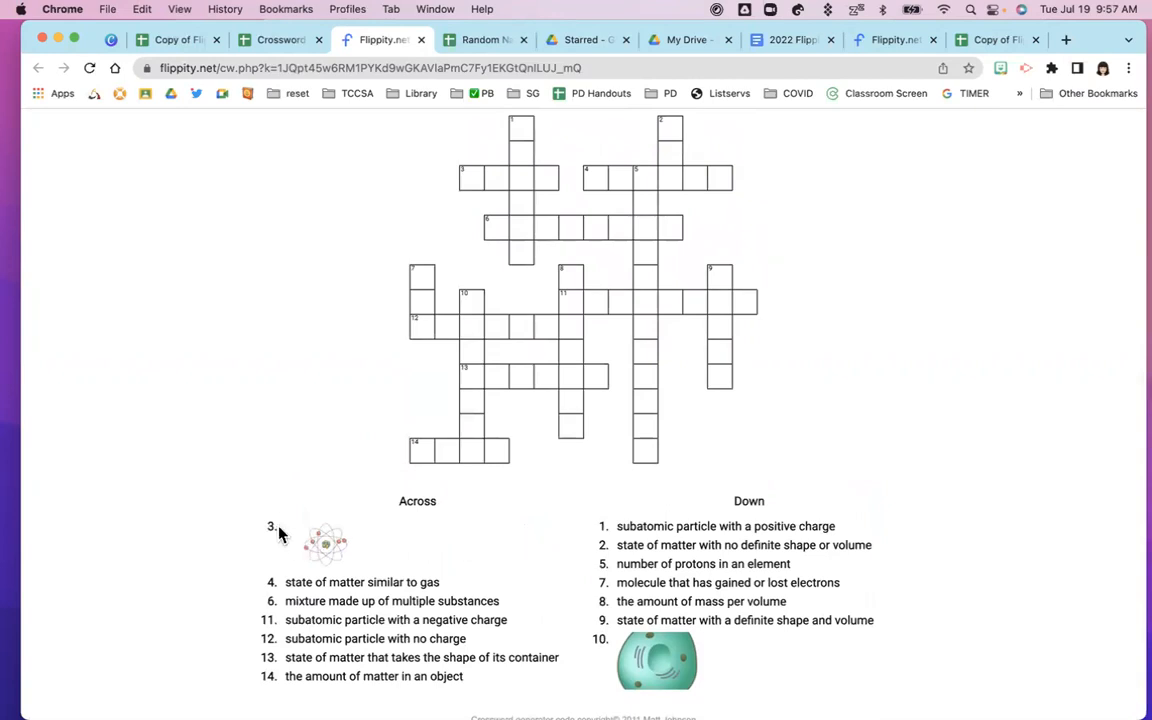
scroll(364, 533, "up", 5)
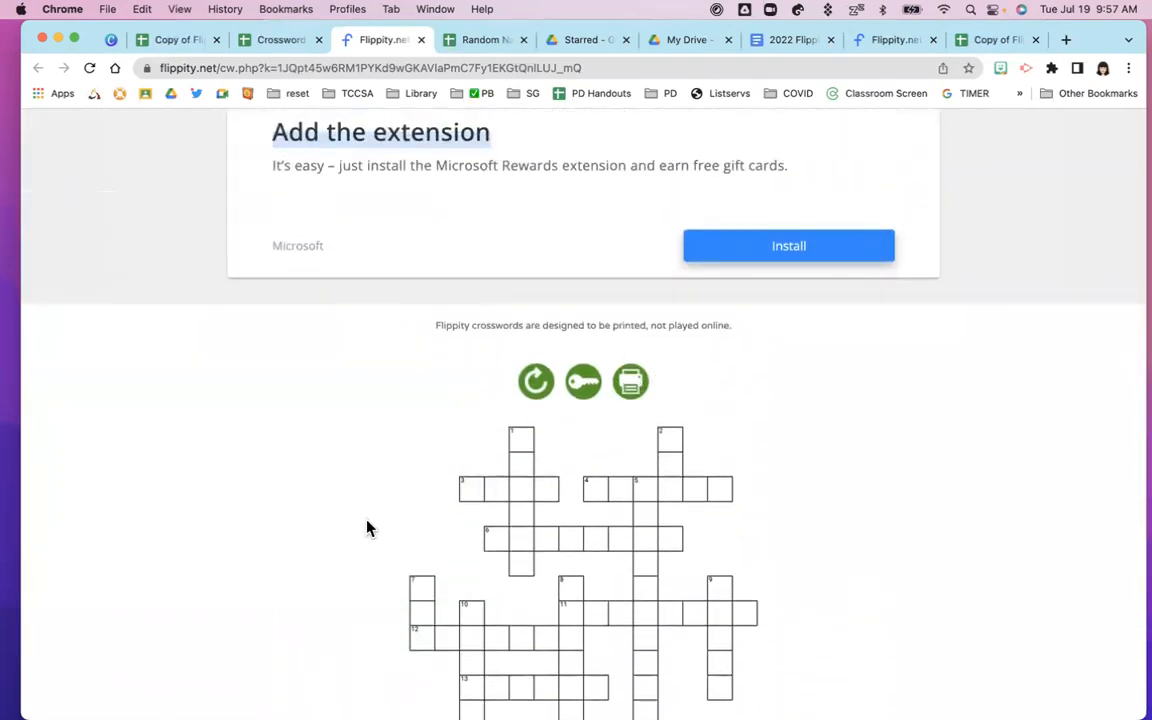
scroll(367, 529, "down", 3)
scroll(367, 529, "down", 1)
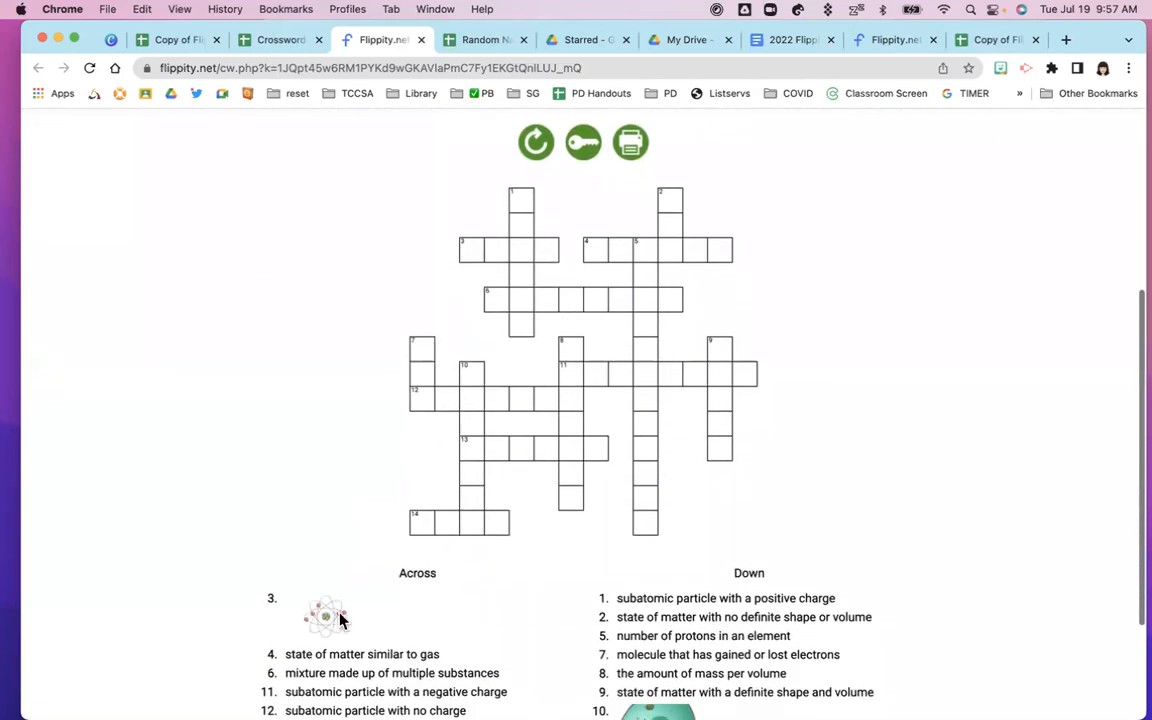
scroll(370, 560, "down", 2)
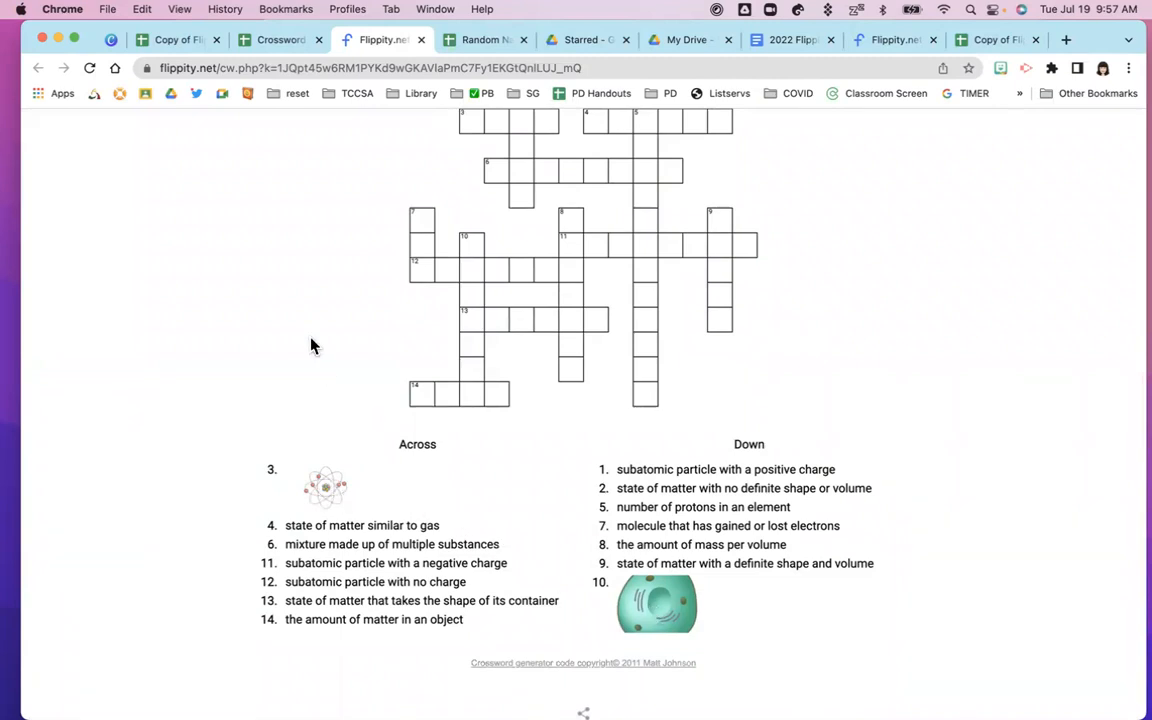
scroll(311, 346, "up", 1)
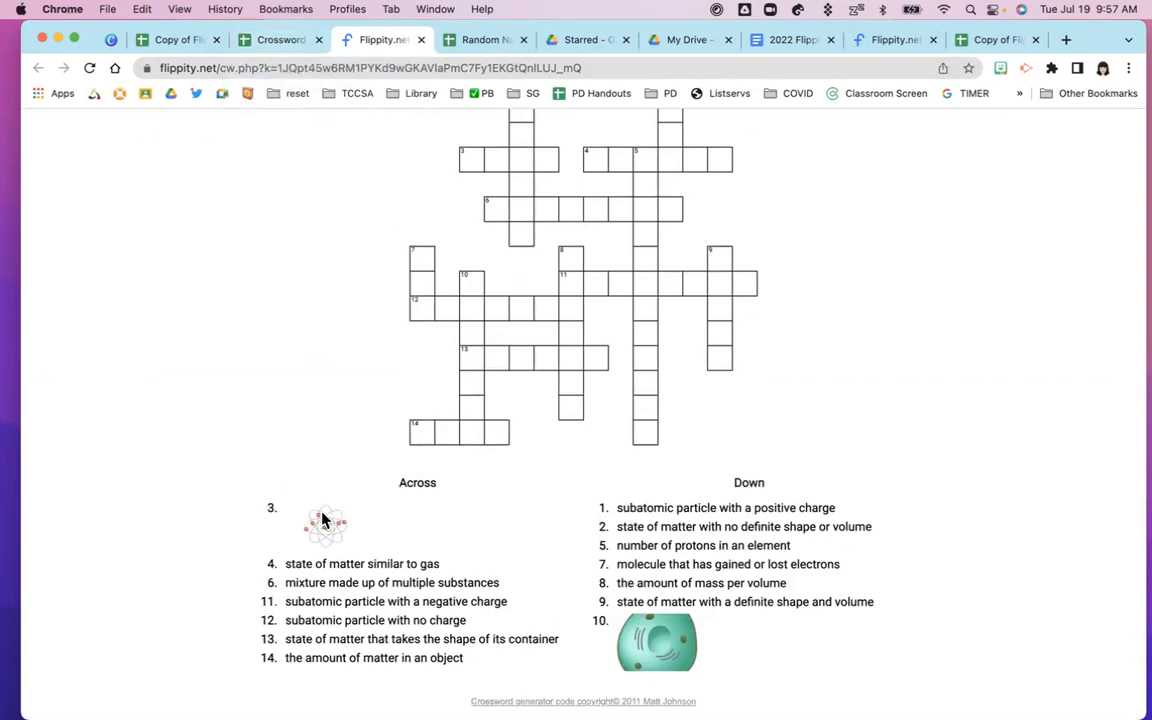
left_click(268, 40)
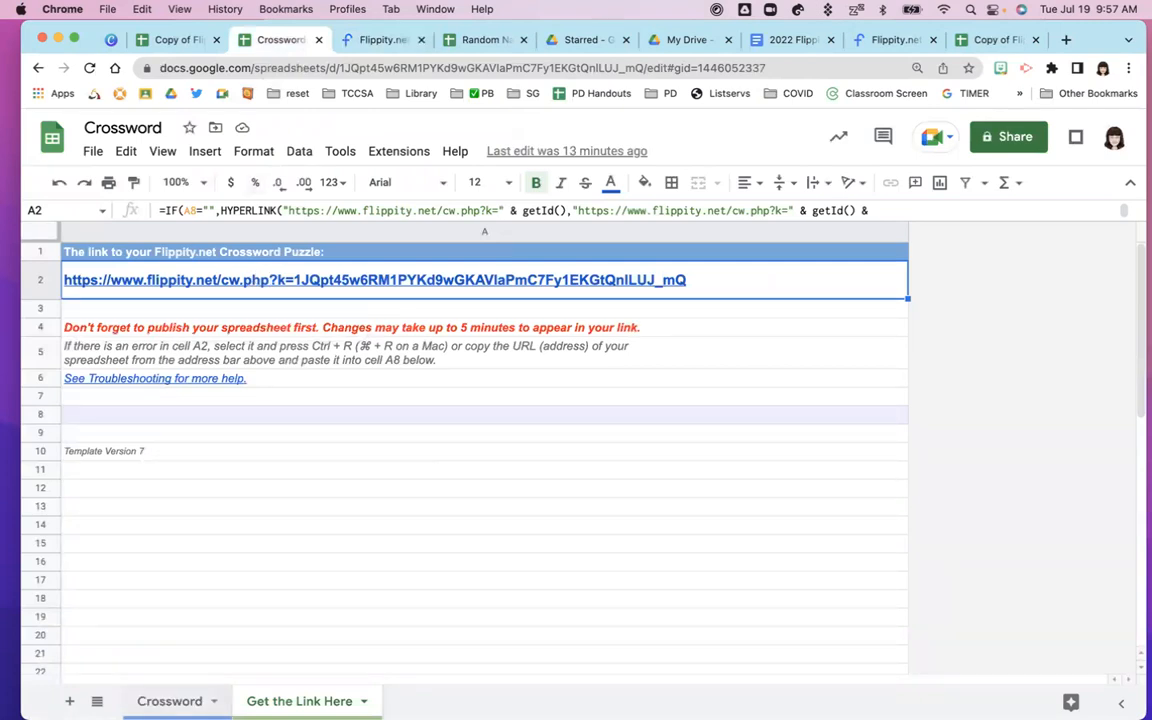
Show the Crossword sheet's 14 words and clues and open a blank browser tab
left_click(170, 702)
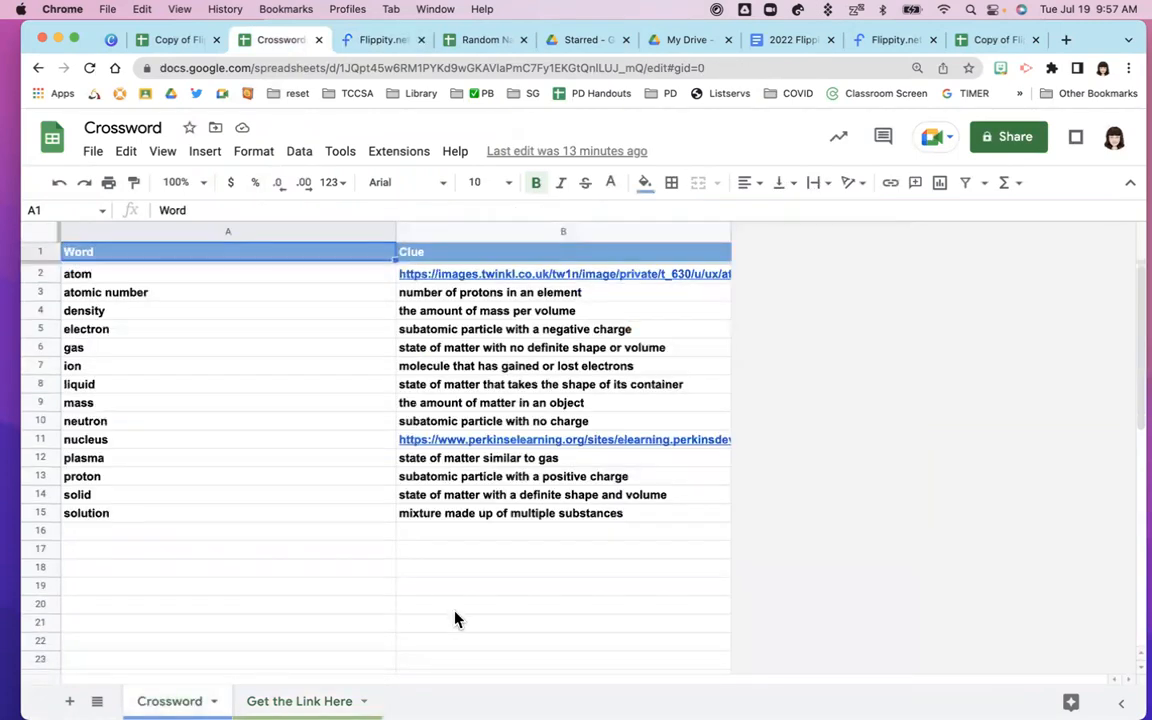
mouse_move(553, 283)
left_click(1066, 42)
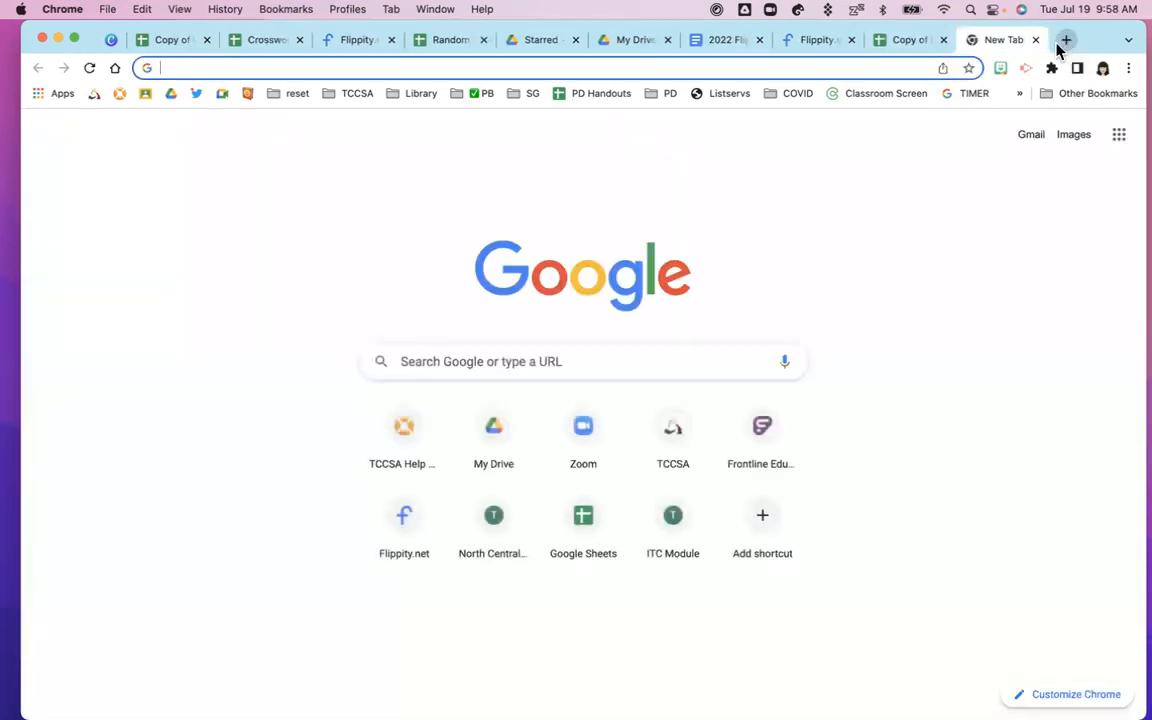
Load Google Images in the new tab and close the Spelling Words and Snowman template tabs
type("images.google.com")
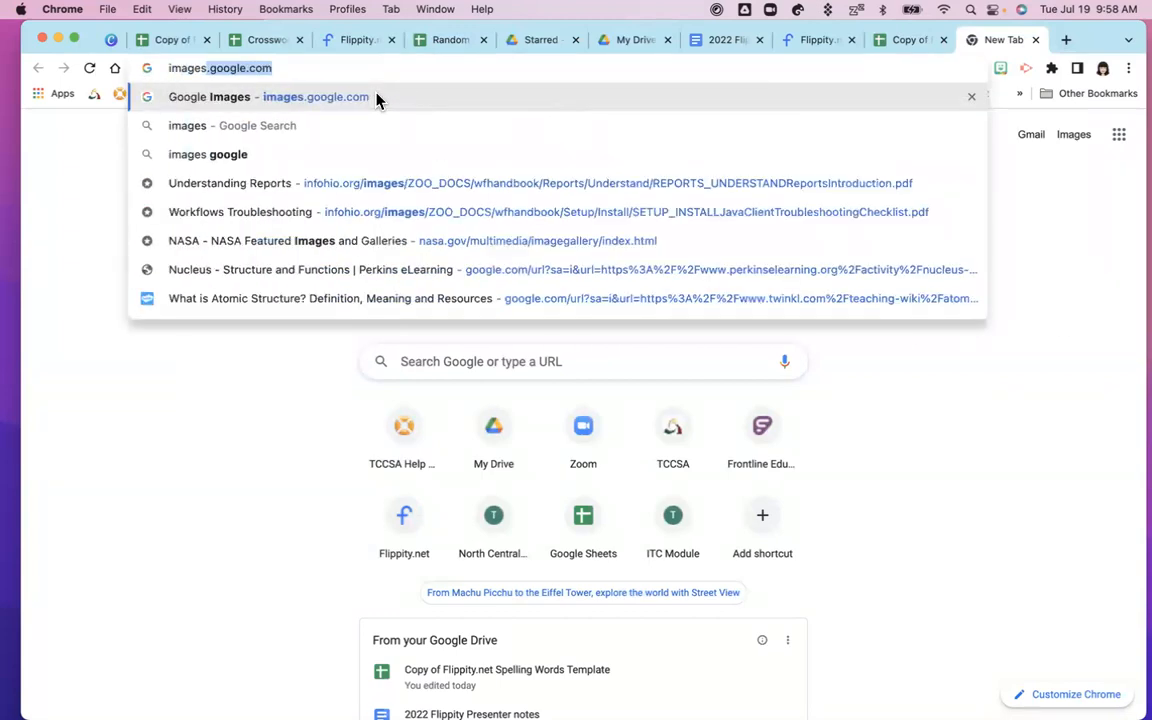
key("Return")
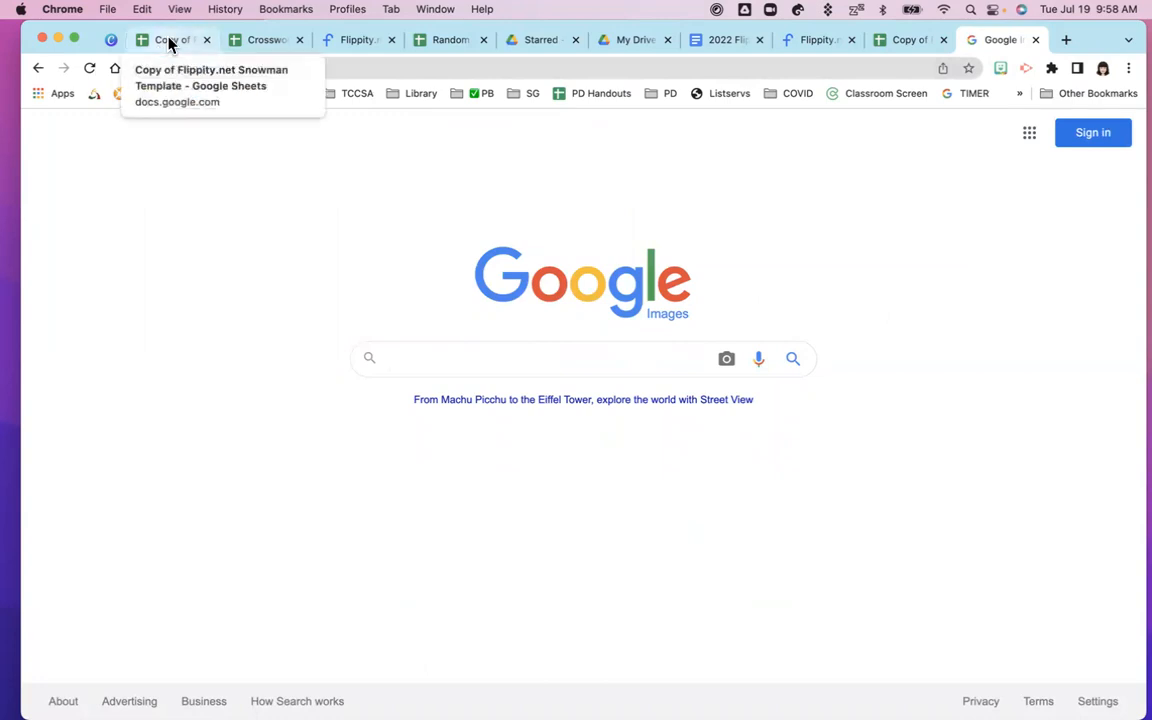
left_click(897, 42)
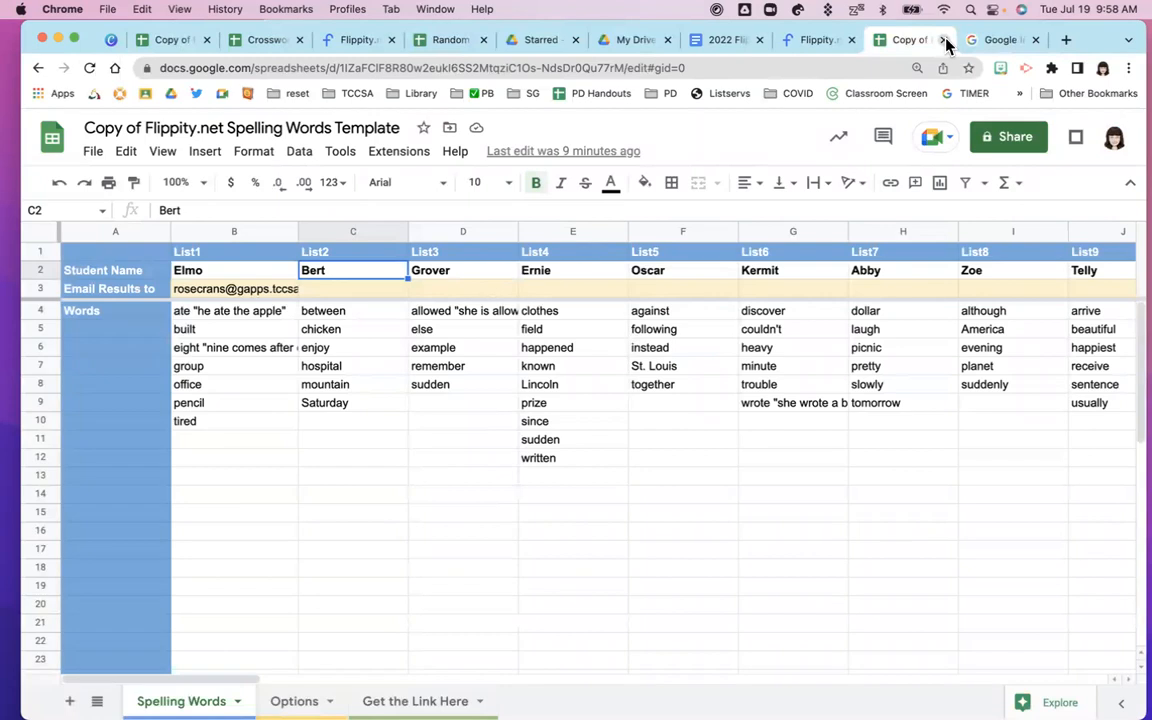
left_click(945, 40)
left_click(178, 42)
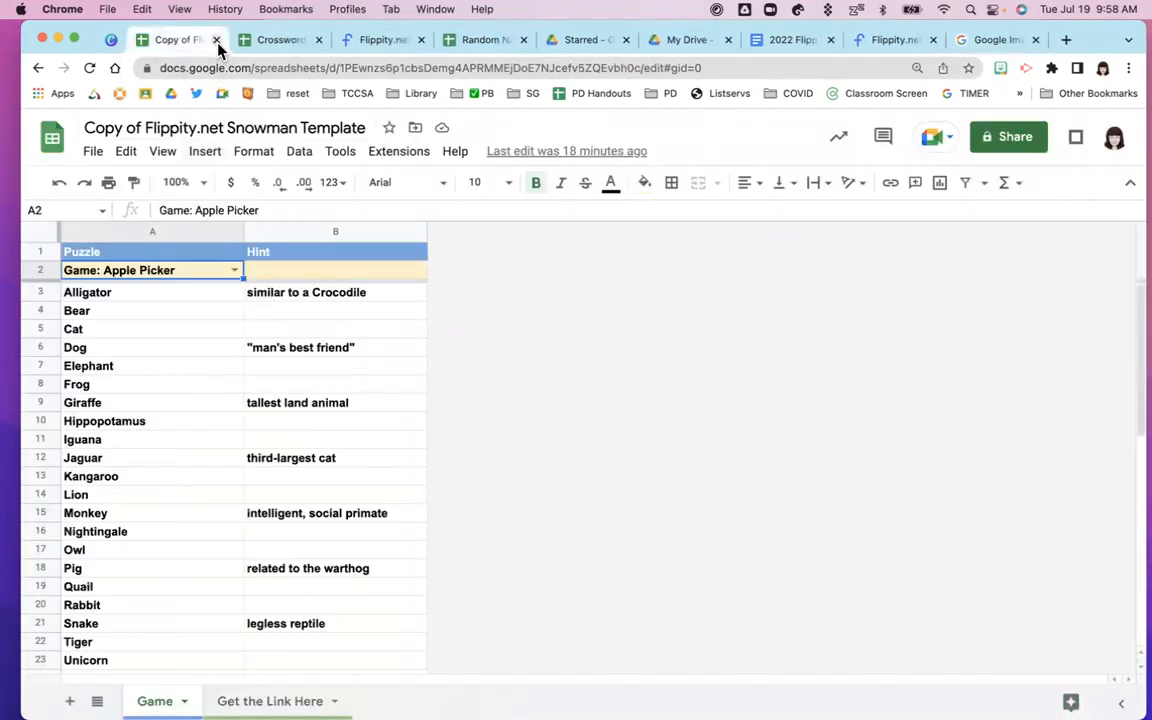
left_click(216, 40)
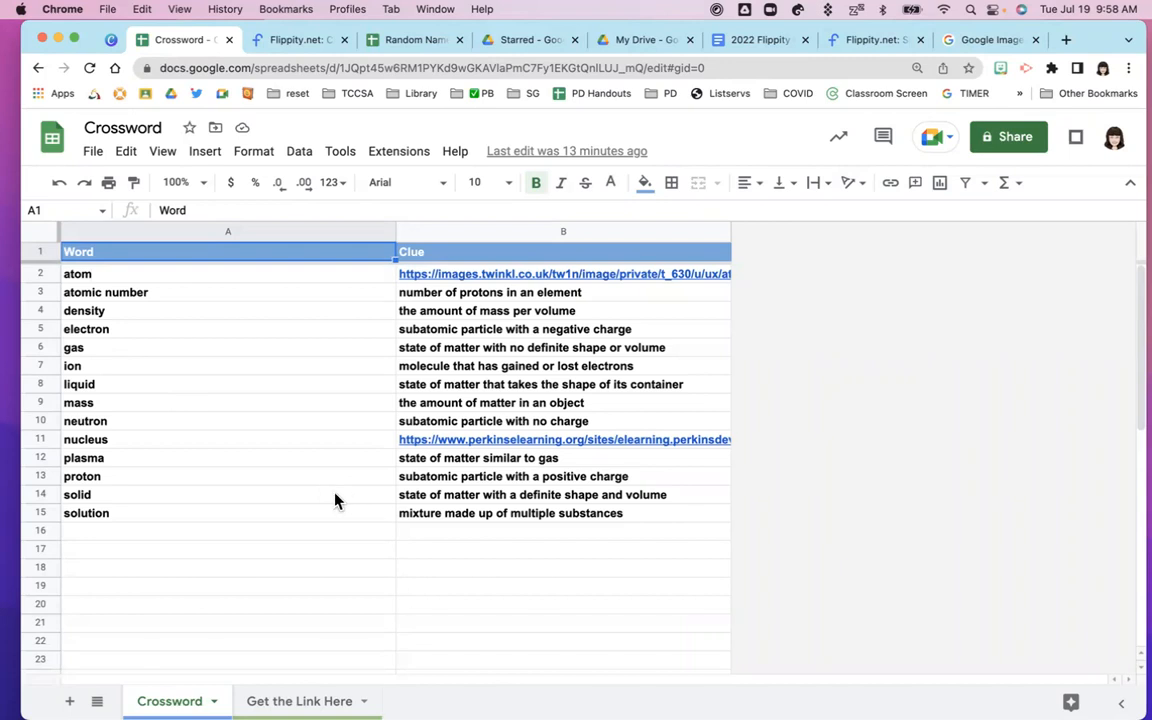
left_click(420, 483)
Take the word 'proton' from A13 and run a Google Images search for it
left_click(100, 485)
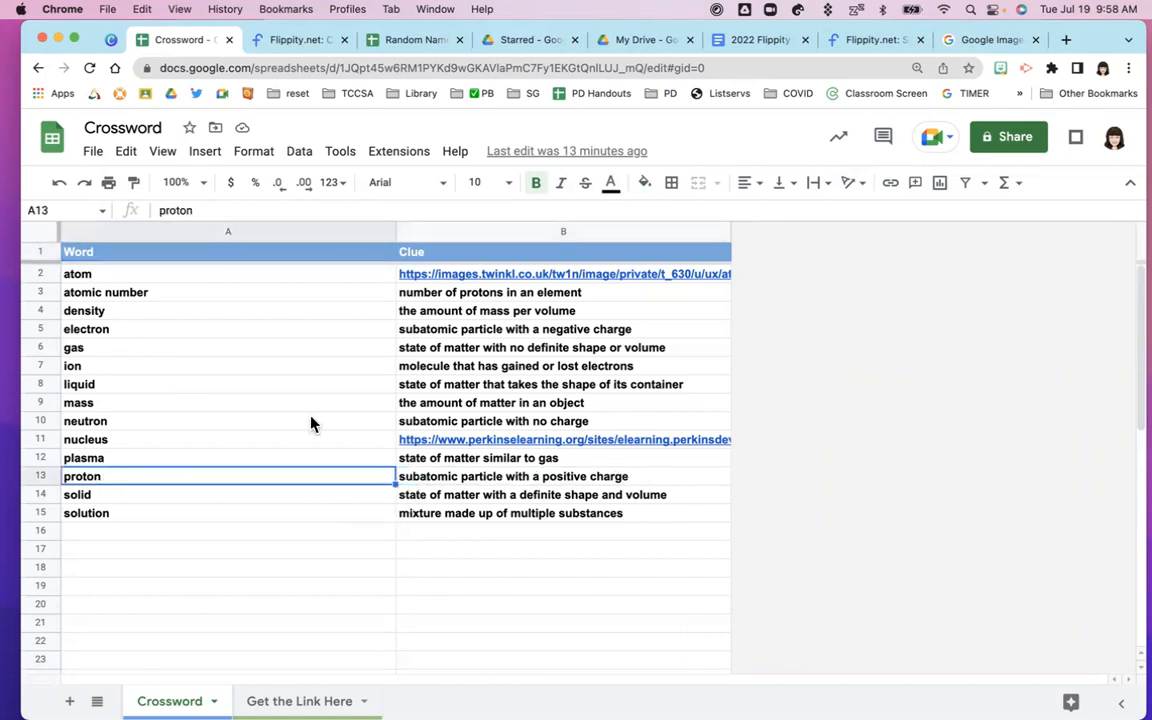
left_click(962, 40)
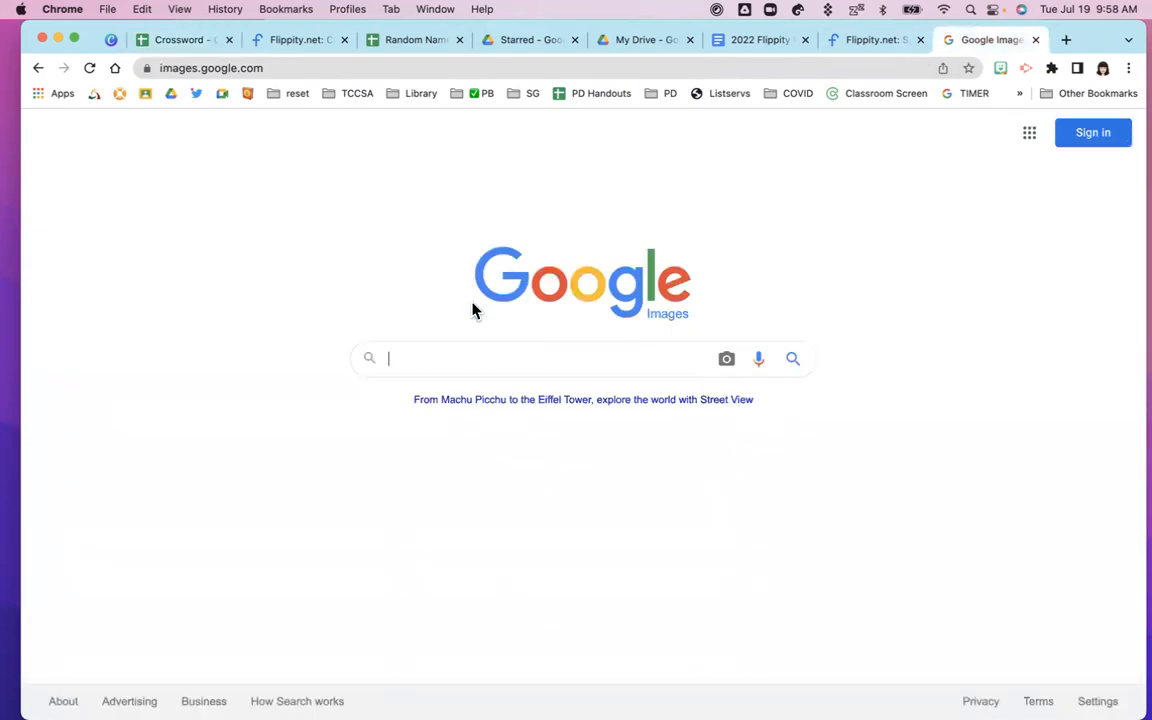
type("proton")
key("Return")
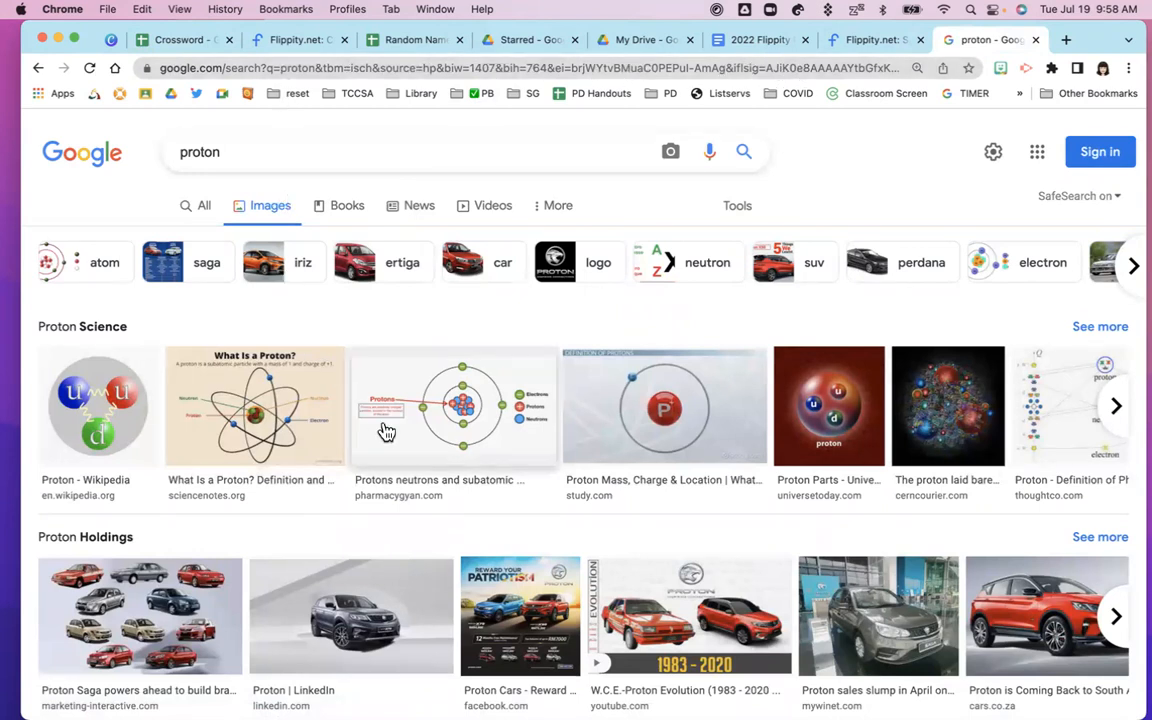
Preview the study.com proton diagram, look over its lesson page, then close that page
left_click(660, 428)
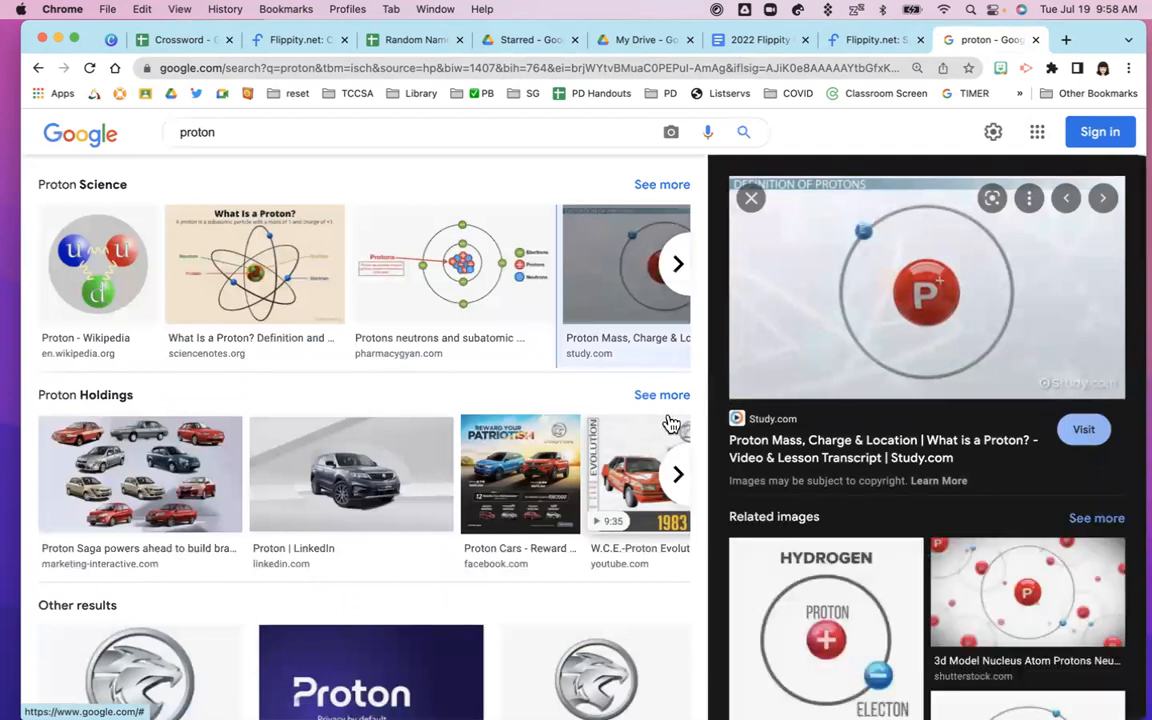
left_click(912, 302)
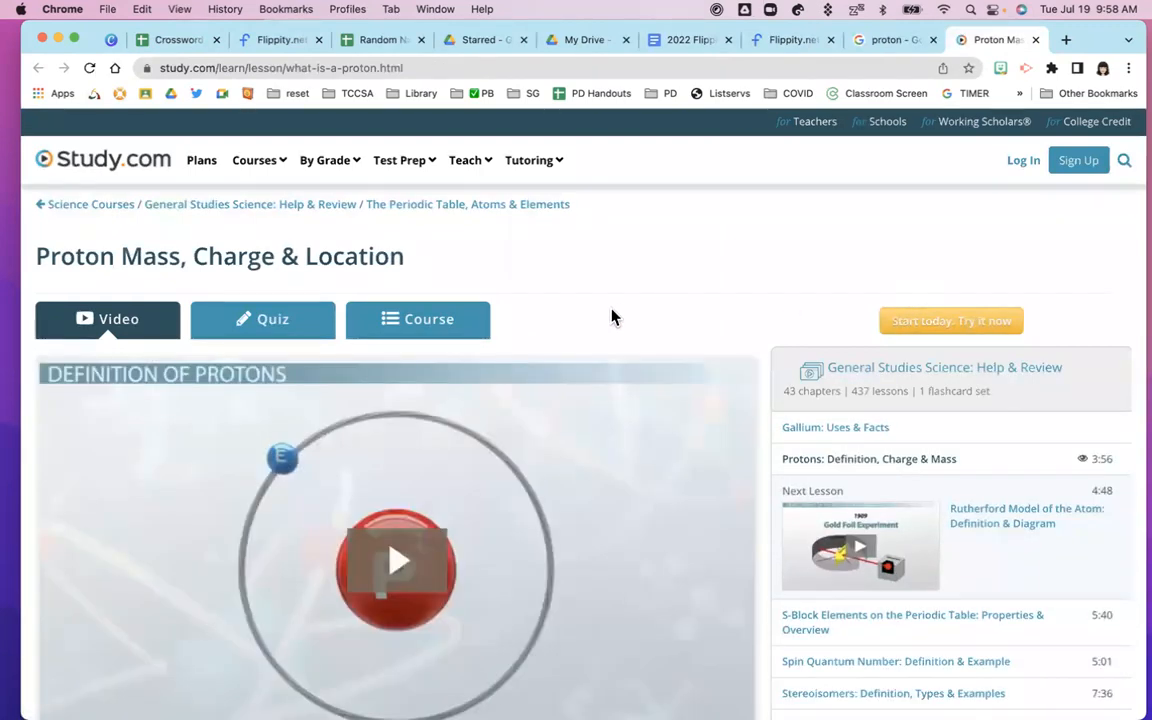
scroll(612, 314, "down", 3)
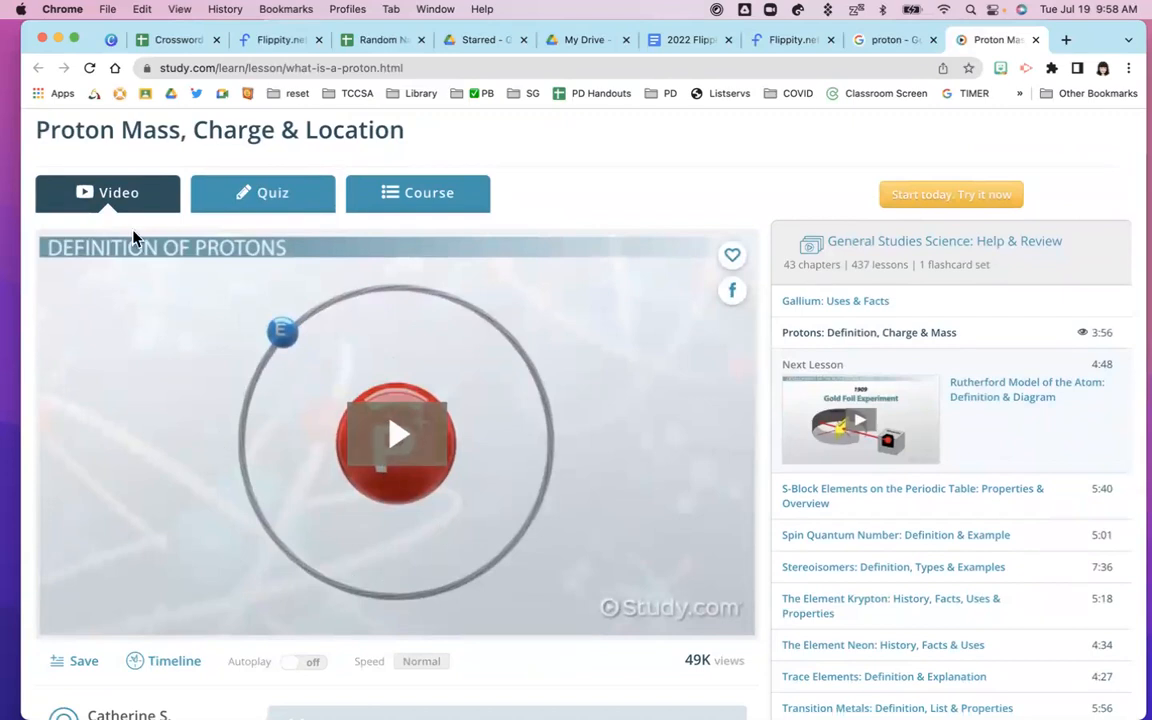
scroll(206, 329, "down", 3)
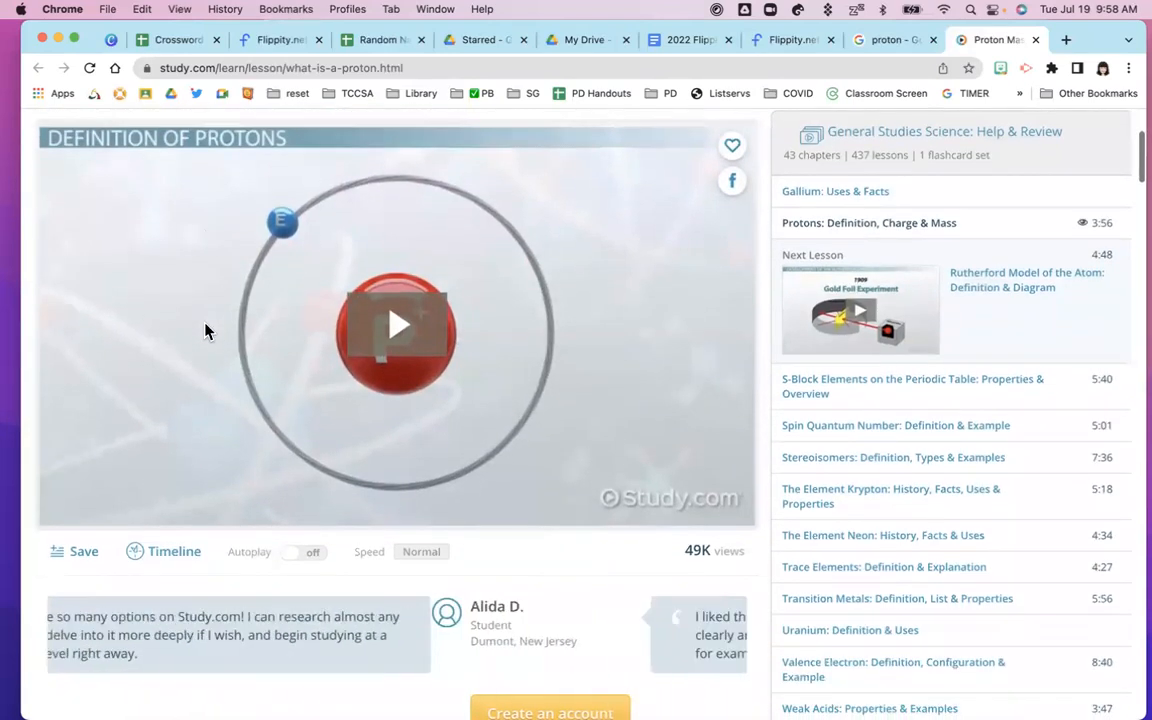
scroll(206, 329, "up", 5)
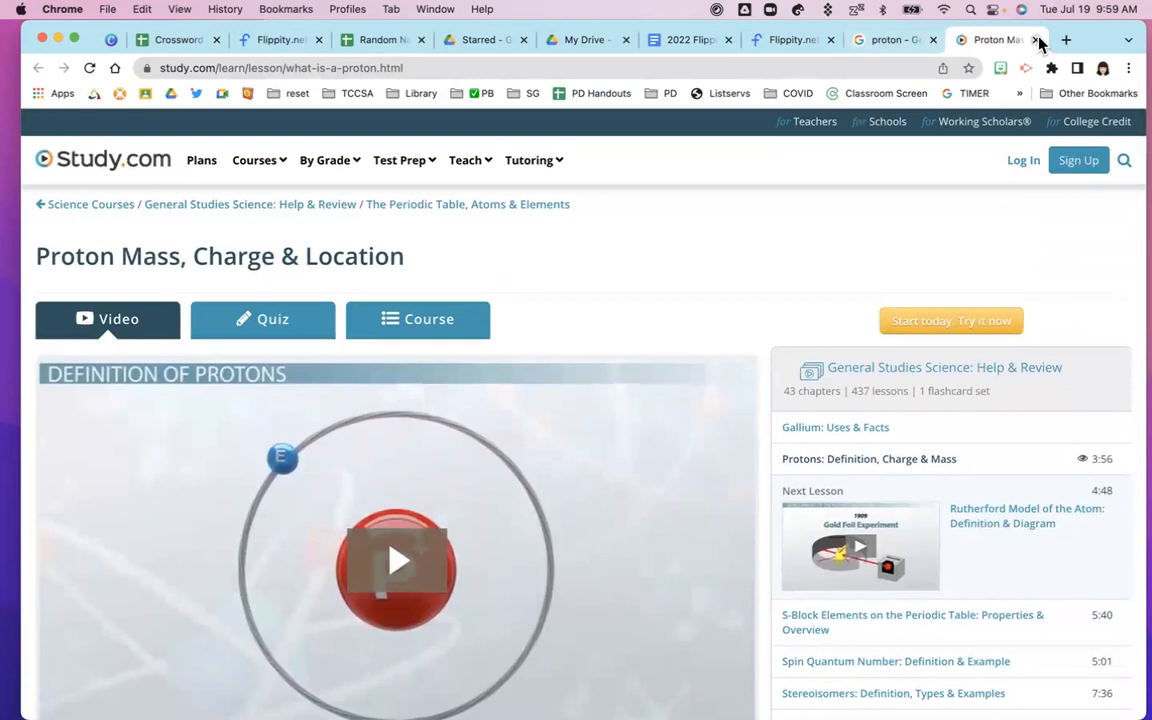
left_click(1037, 40)
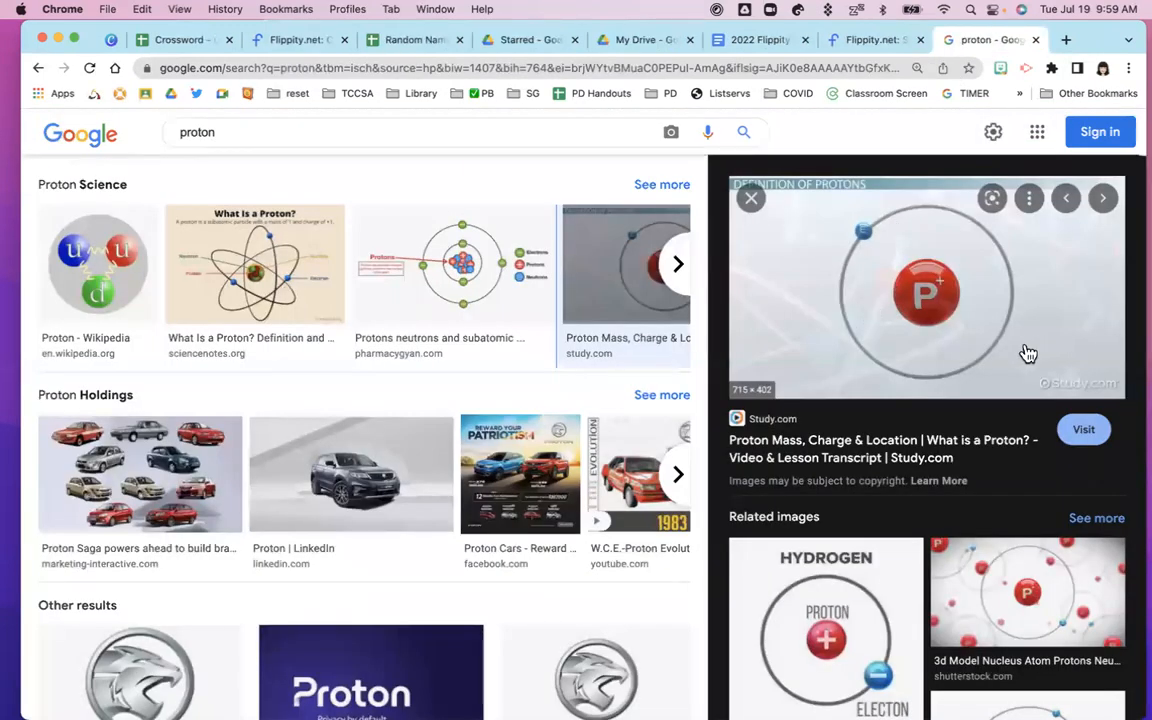
Preview the iStock Hydrogen diagram showing a proton and electron
left_click(838, 617)
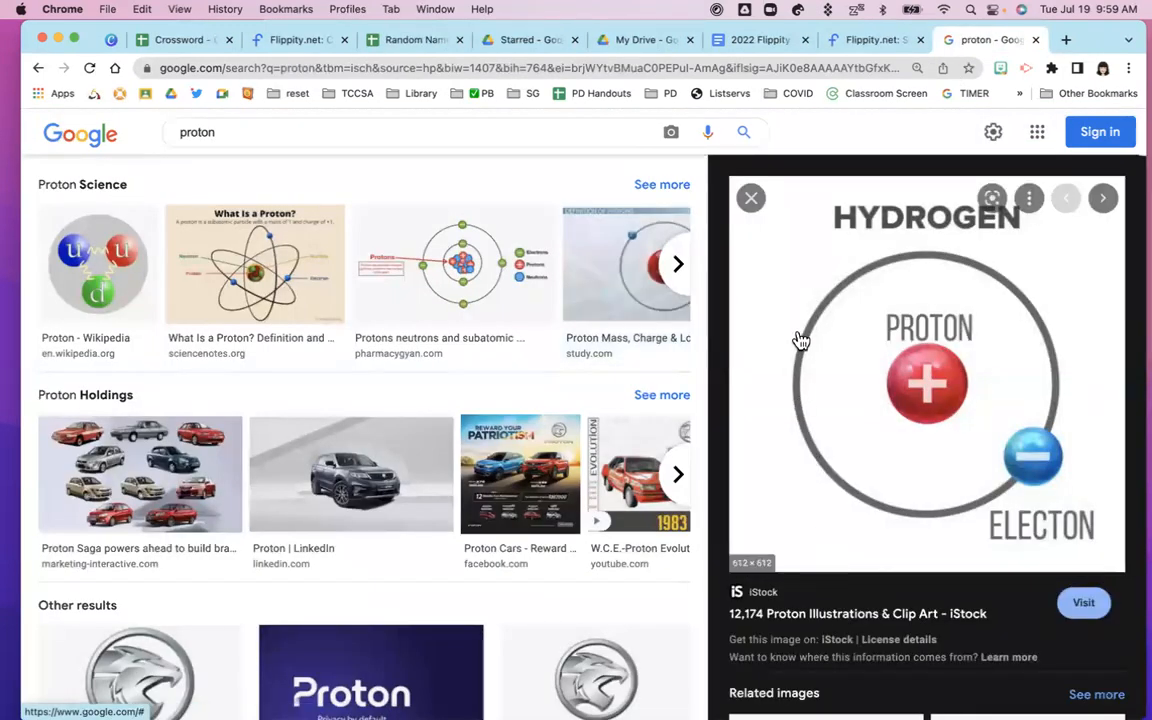
scroll(957, 411, "down", 4)
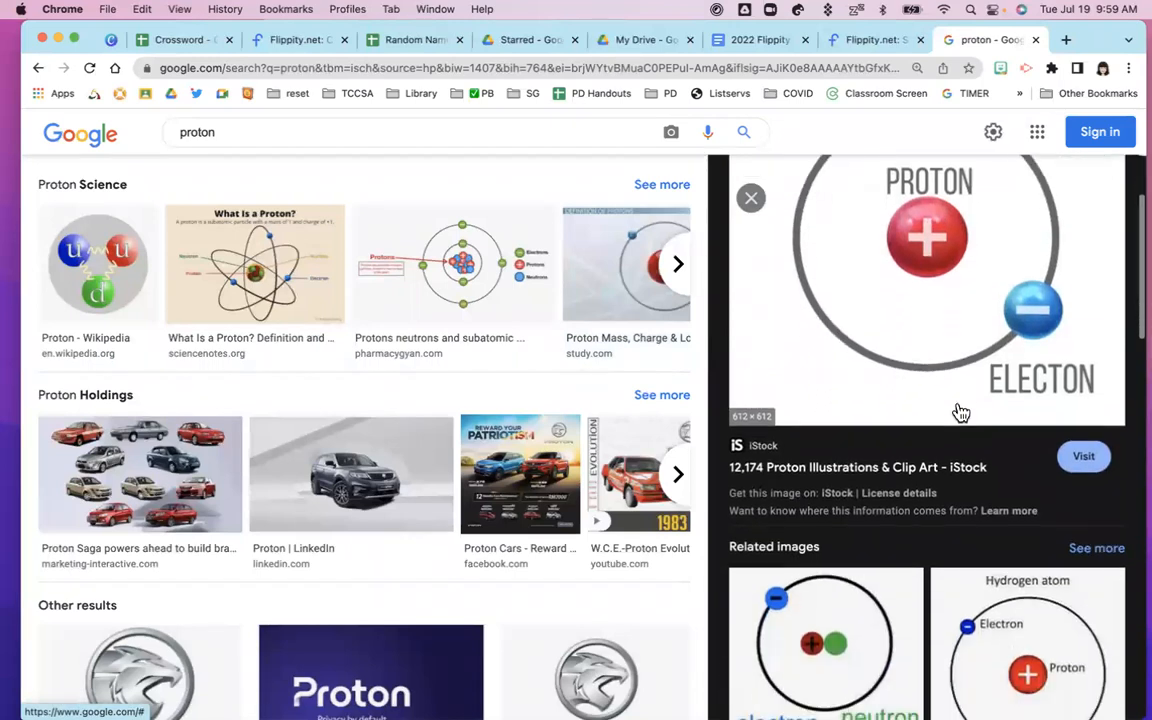
scroll(955, 408, "up", 3)
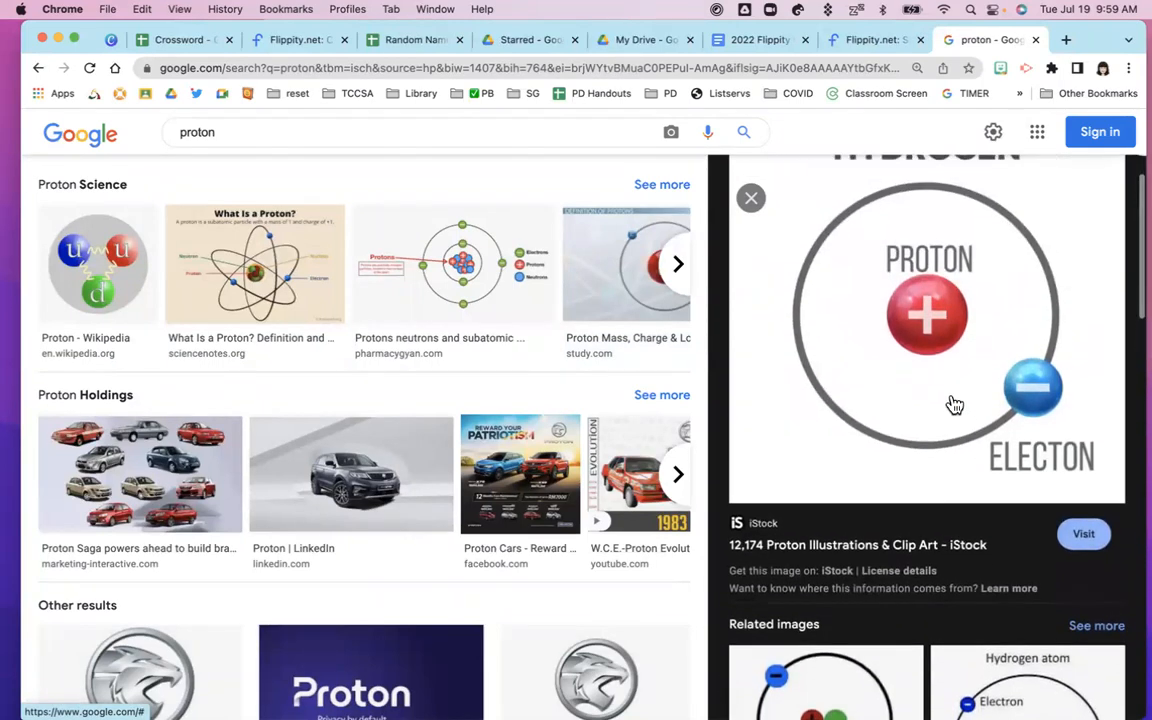
Visit iStock's proton illustrations and open the Atom illustration's detail page
left_click(920, 355)
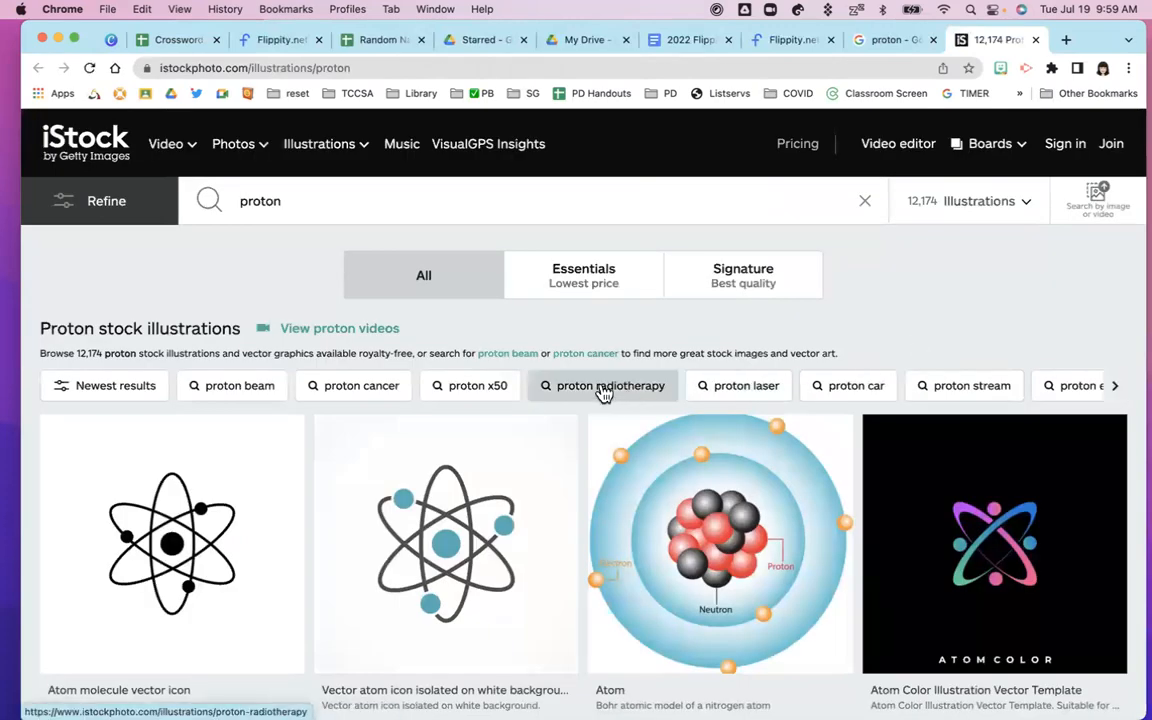
scroll(600, 392, "down", 1)
scroll(604, 393, "down", 5)
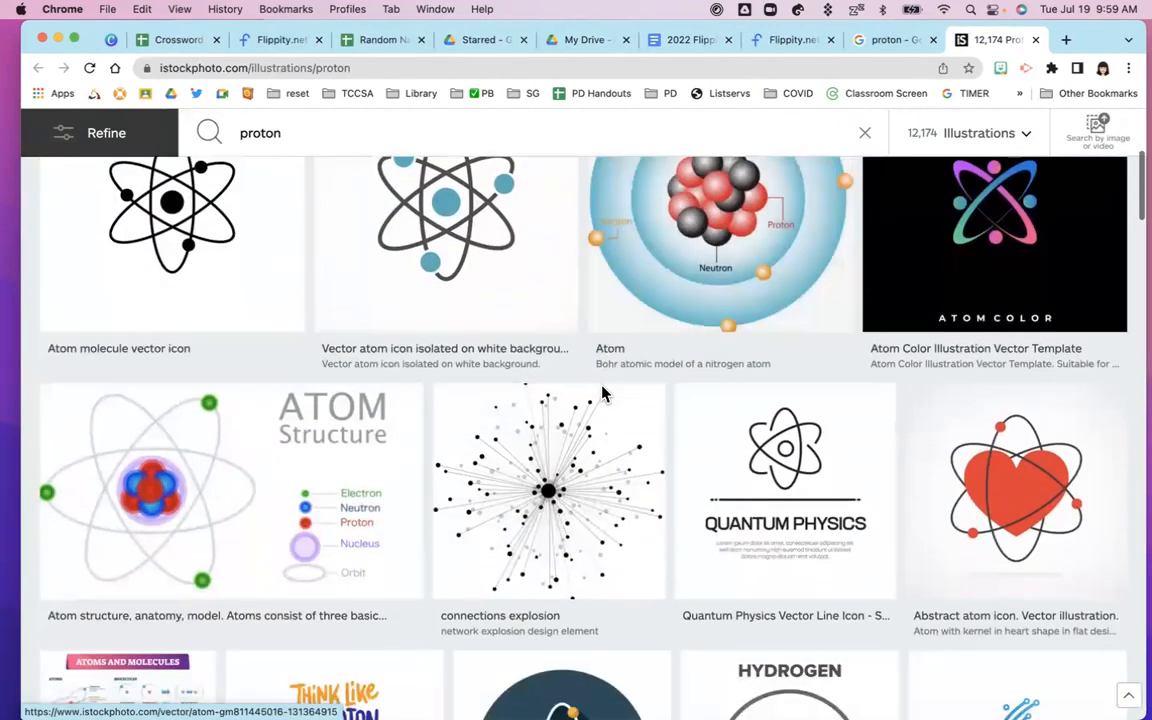
scroll(600, 391, "up", 3)
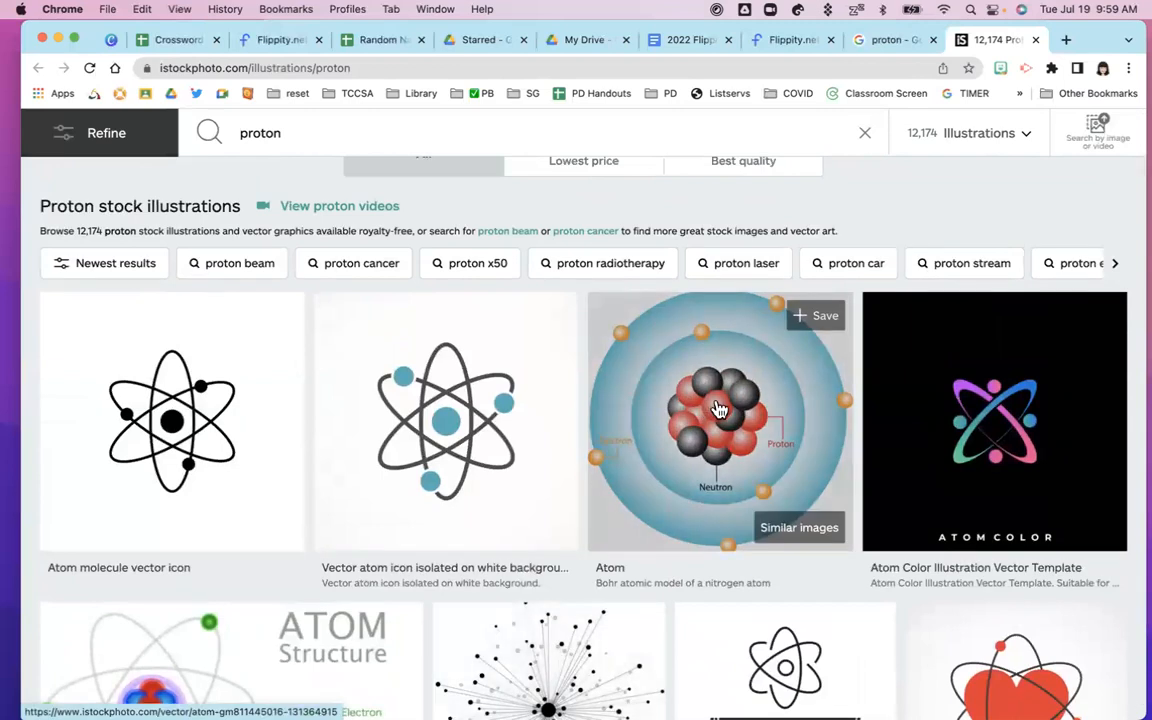
left_click(717, 407)
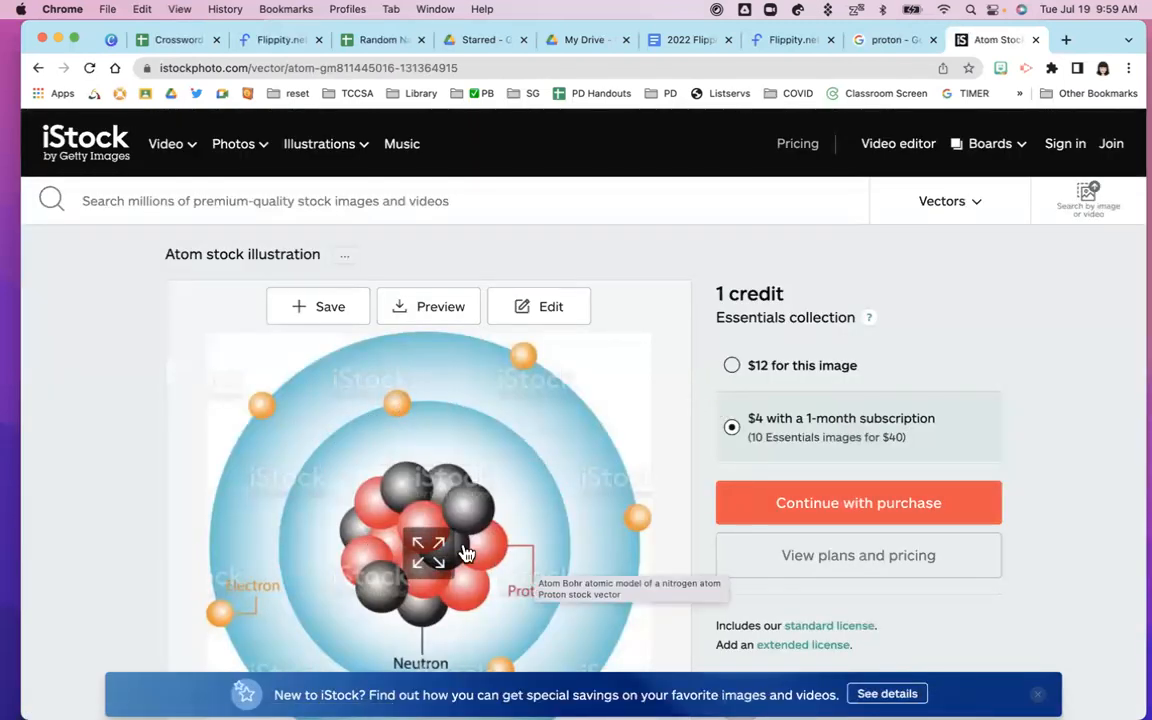
Copy the Atom image's address and return to the Crossword spreadsheet
right_click(431, 453)
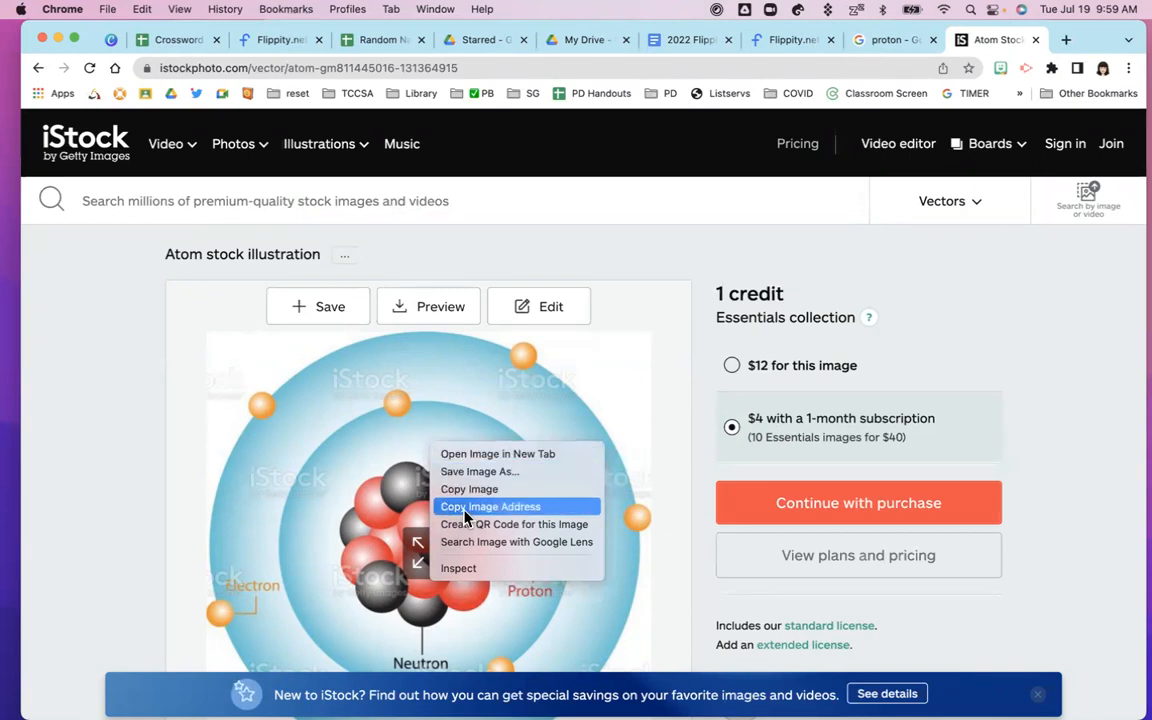
left_click(532, 510)
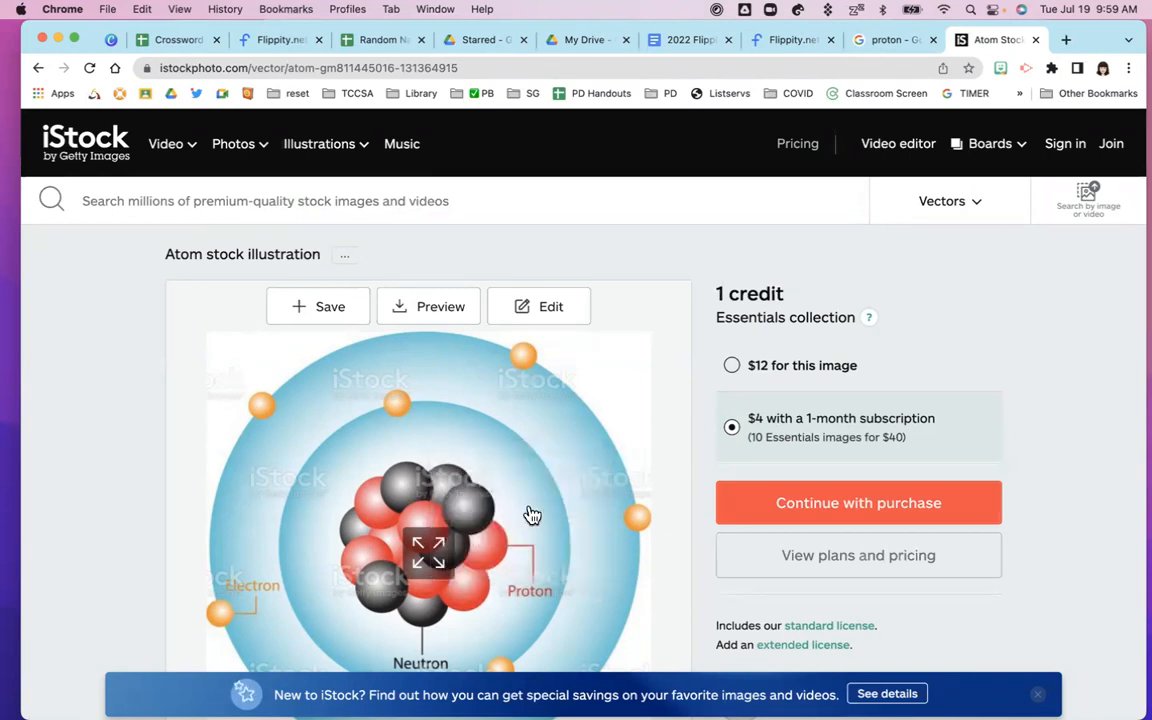
left_click(173, 43)
Replace proton's clue in B13 with the copied iStock atom image address
left_click(455, 484)
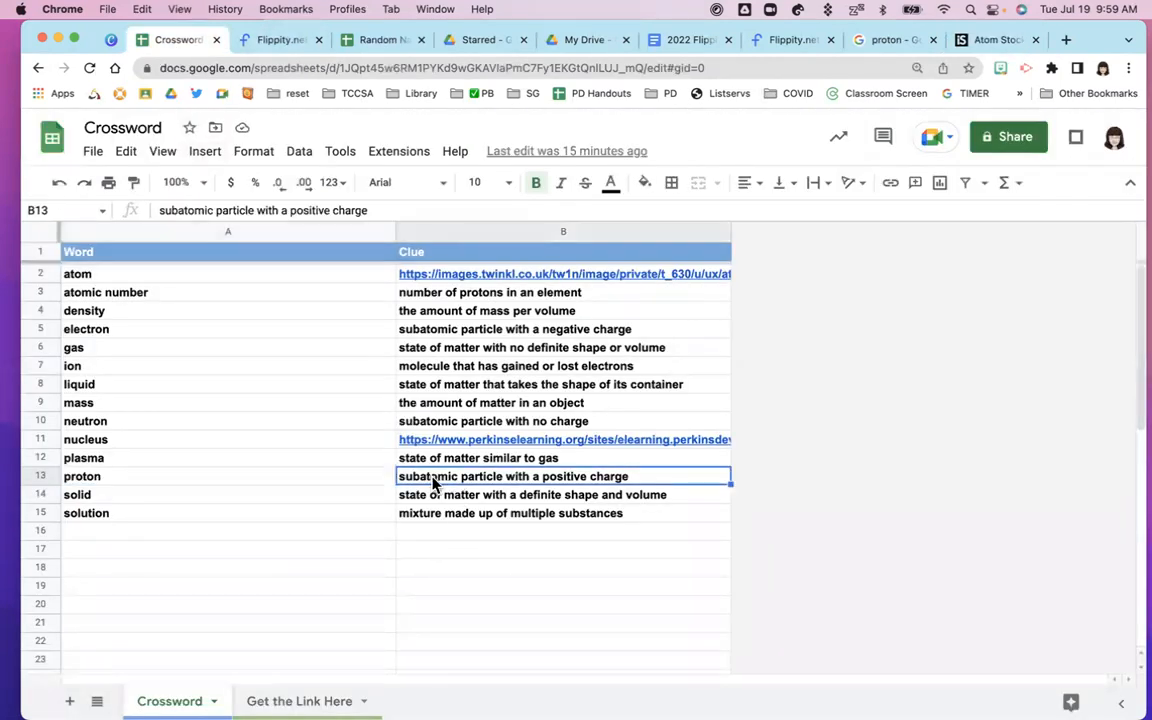
double_click(452, 476)
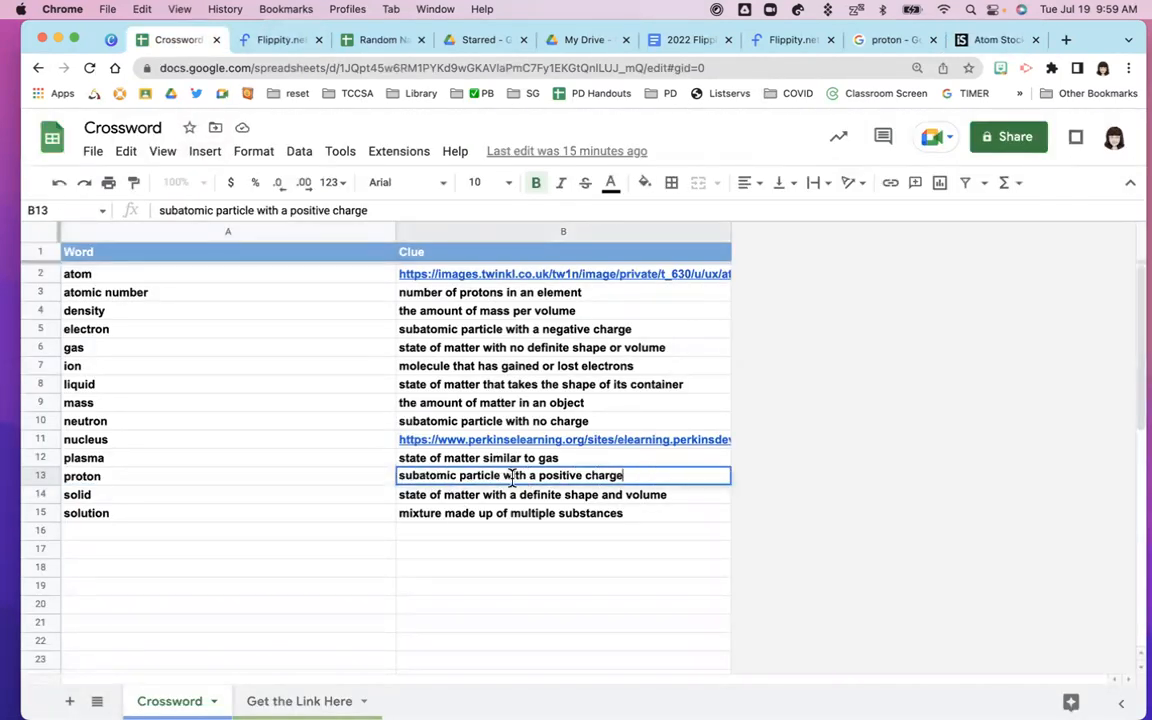
key("super+a")
key("super+v")
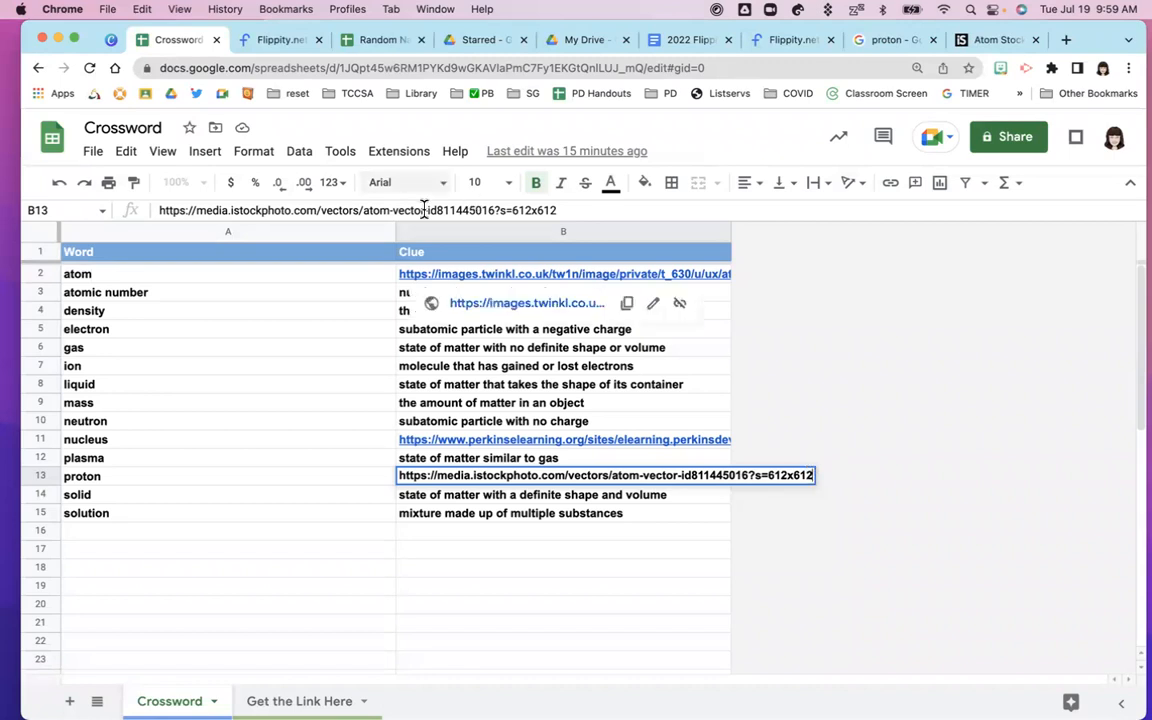
Delete the address so B13 is empty, then go back to iStock's proton results
left_click_drag(559, 208, 141, 213)
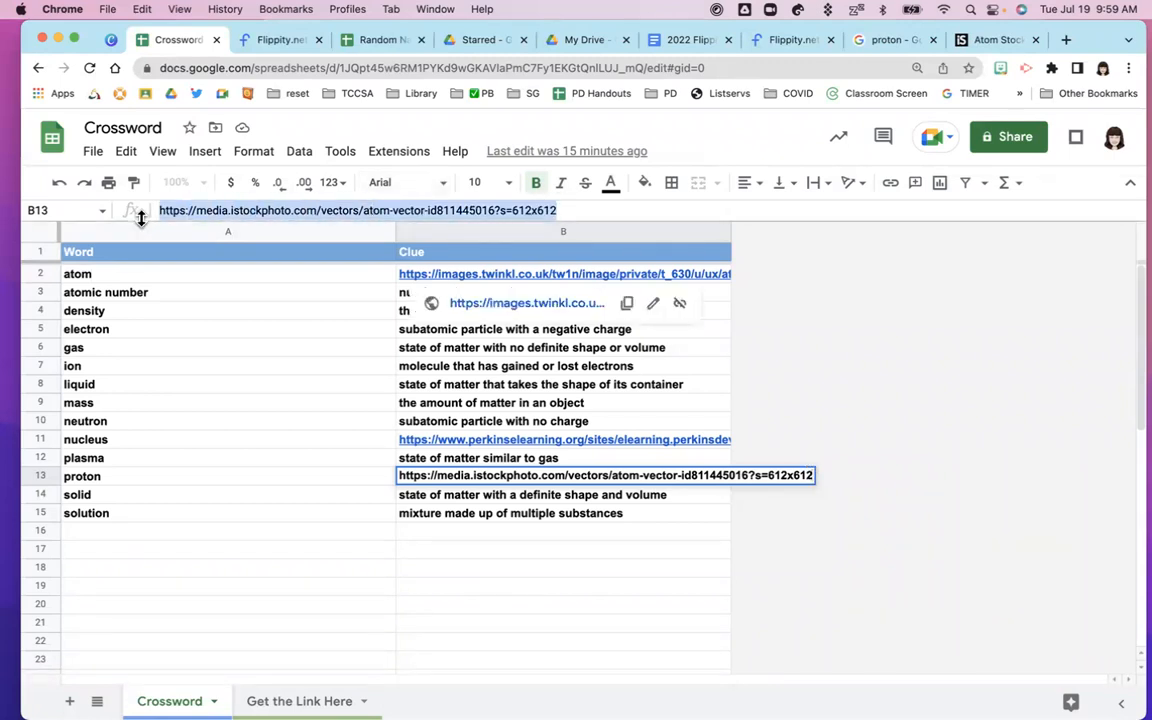
key("BackSpace")
left_click(965, 41)
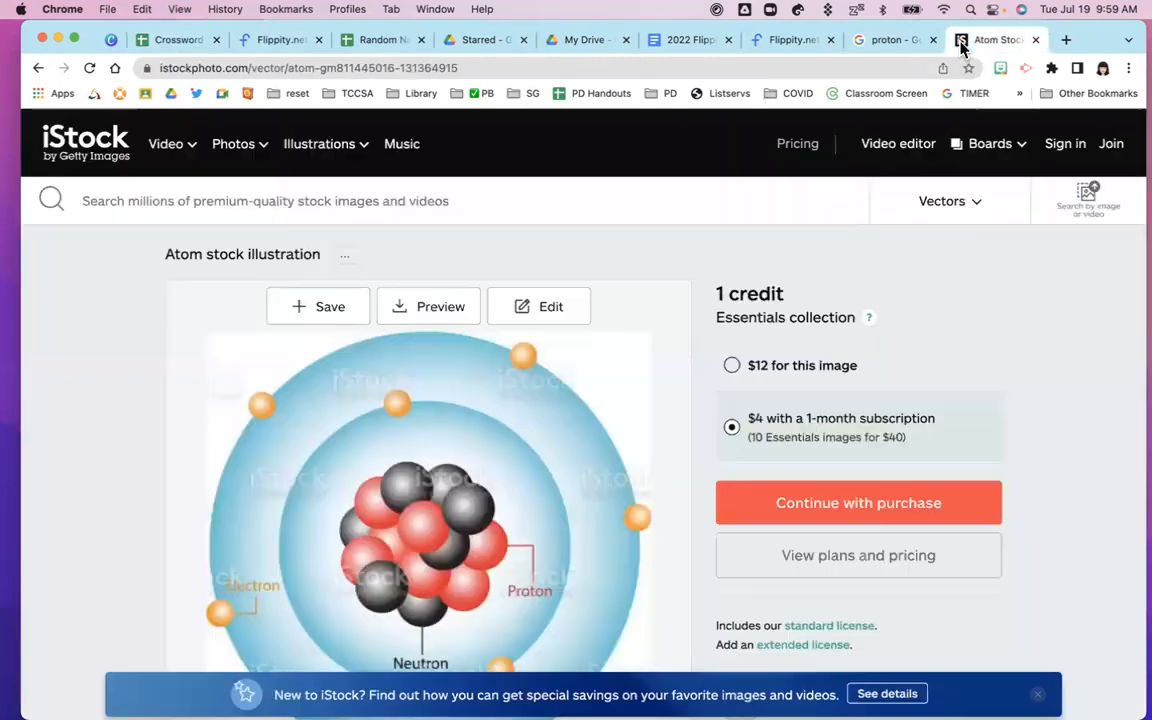
left_click(39, 69)
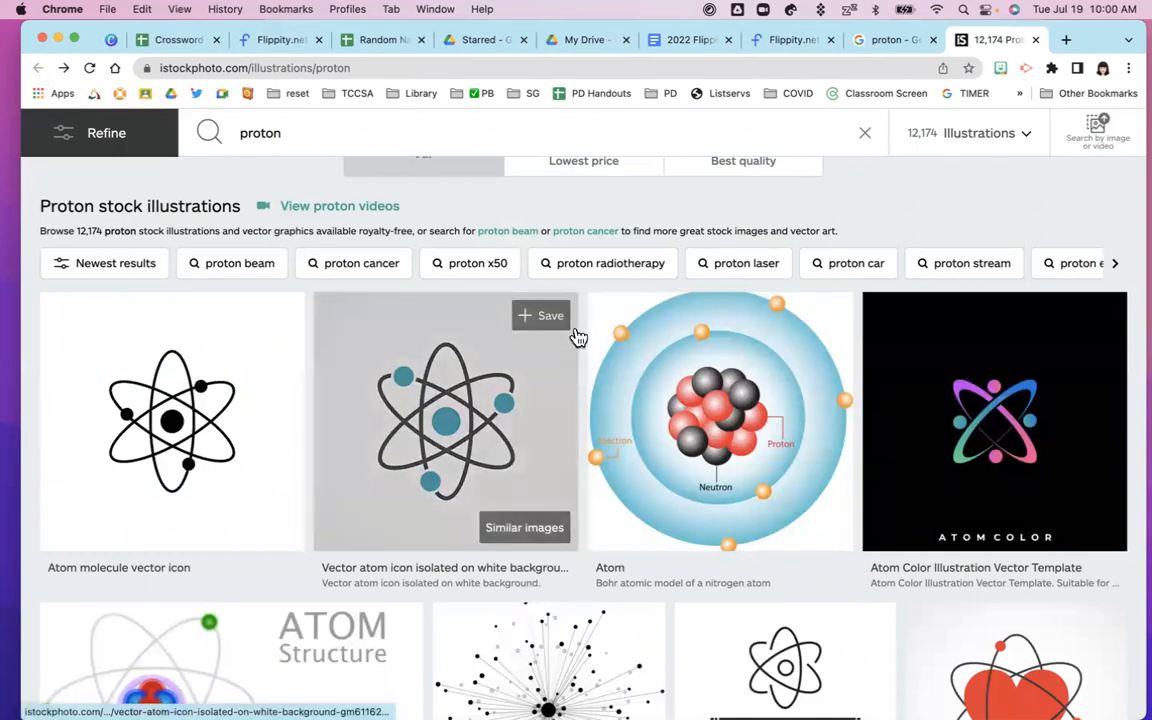
Close the iStock page and image preview, browse more proton images, then return to the Crossword sheet
scroll(576, 337, "up", 2)
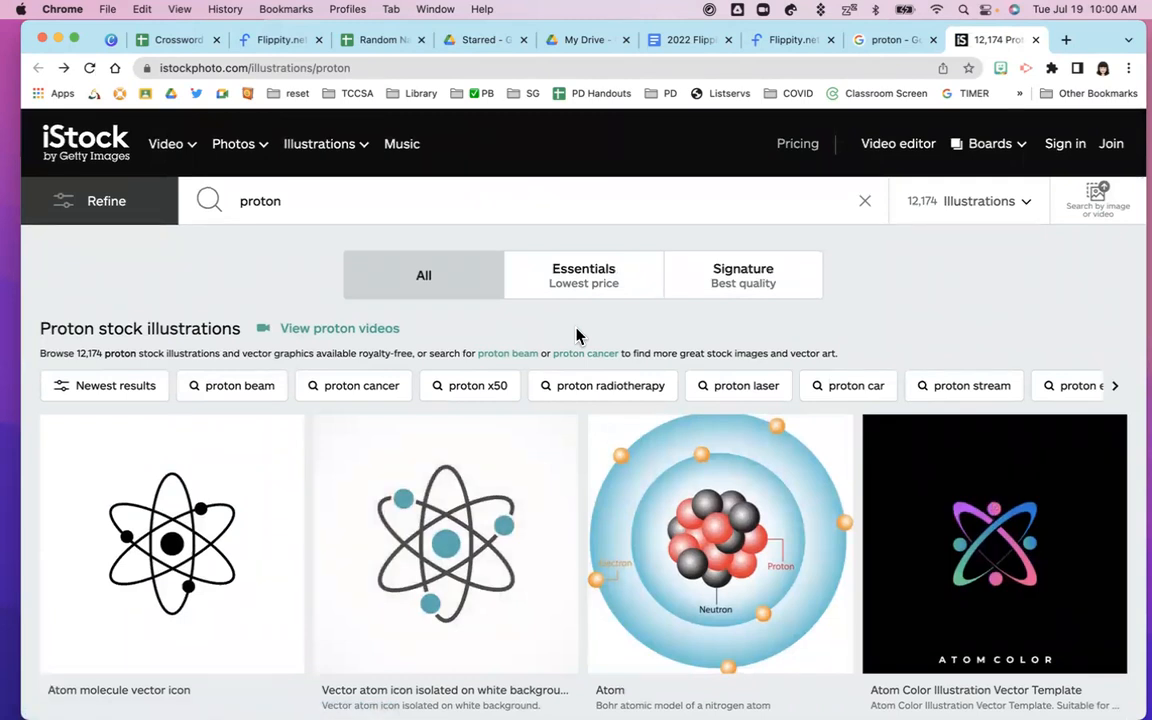
left_click(1037, 42)
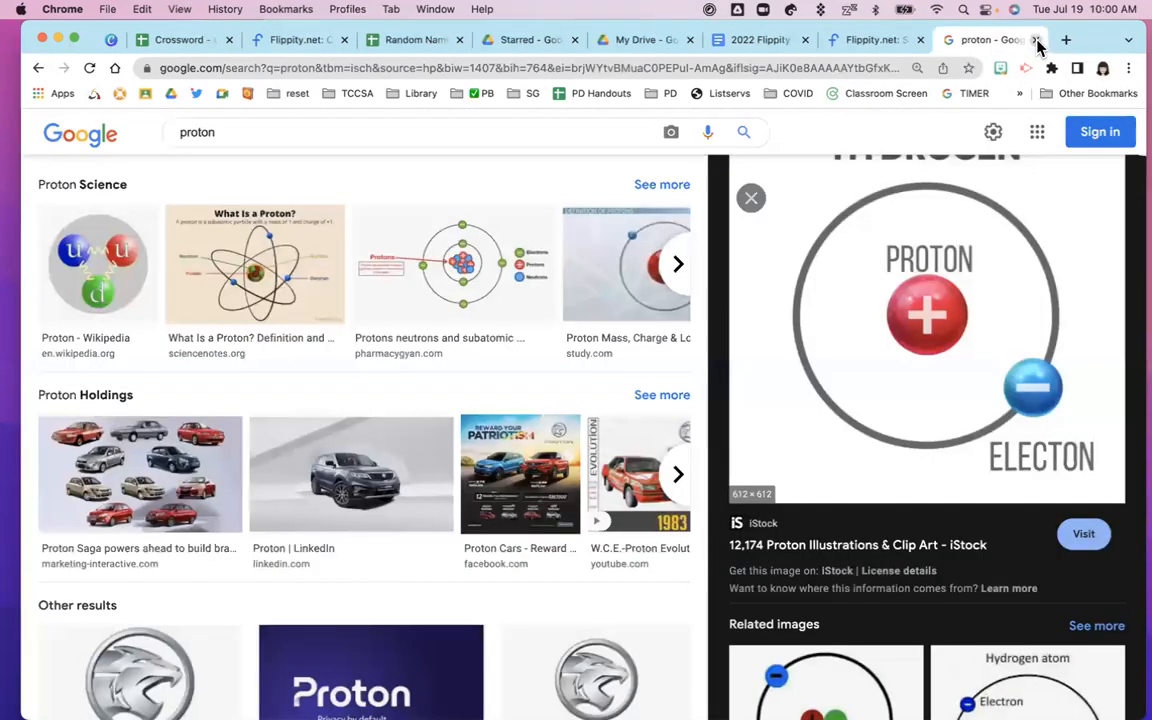
left_click(753, 200)
scroll(612, 321, "down", 2)
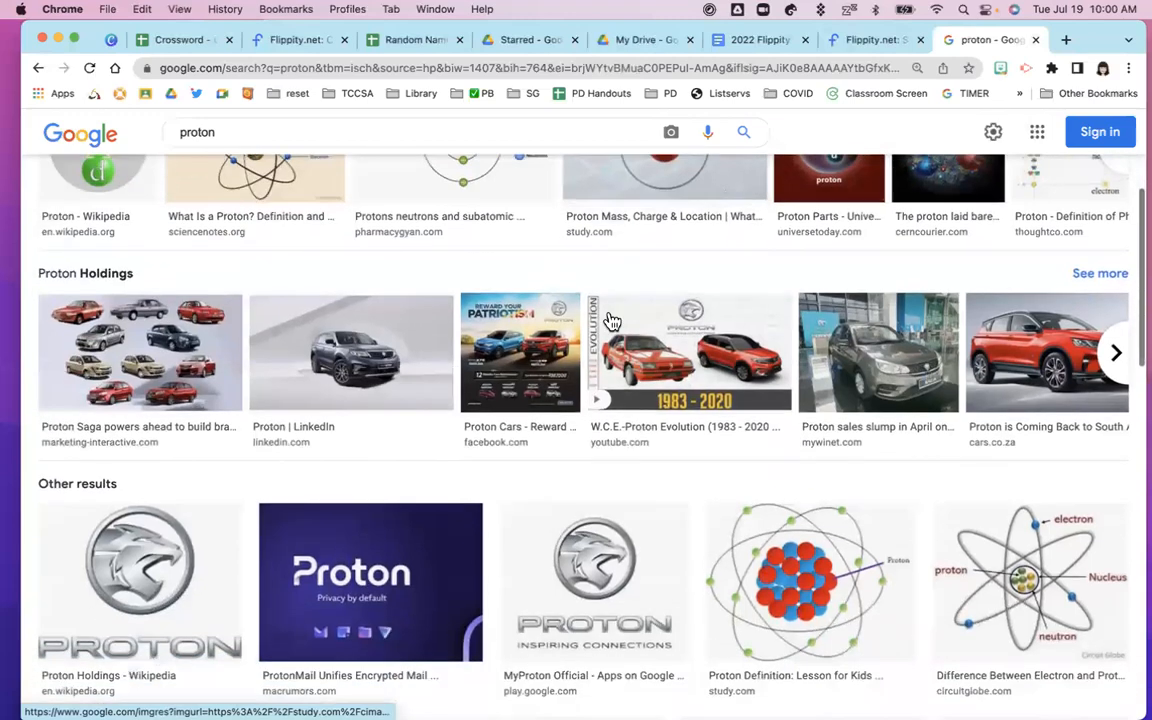
scroll(612, 321, "down", 3)
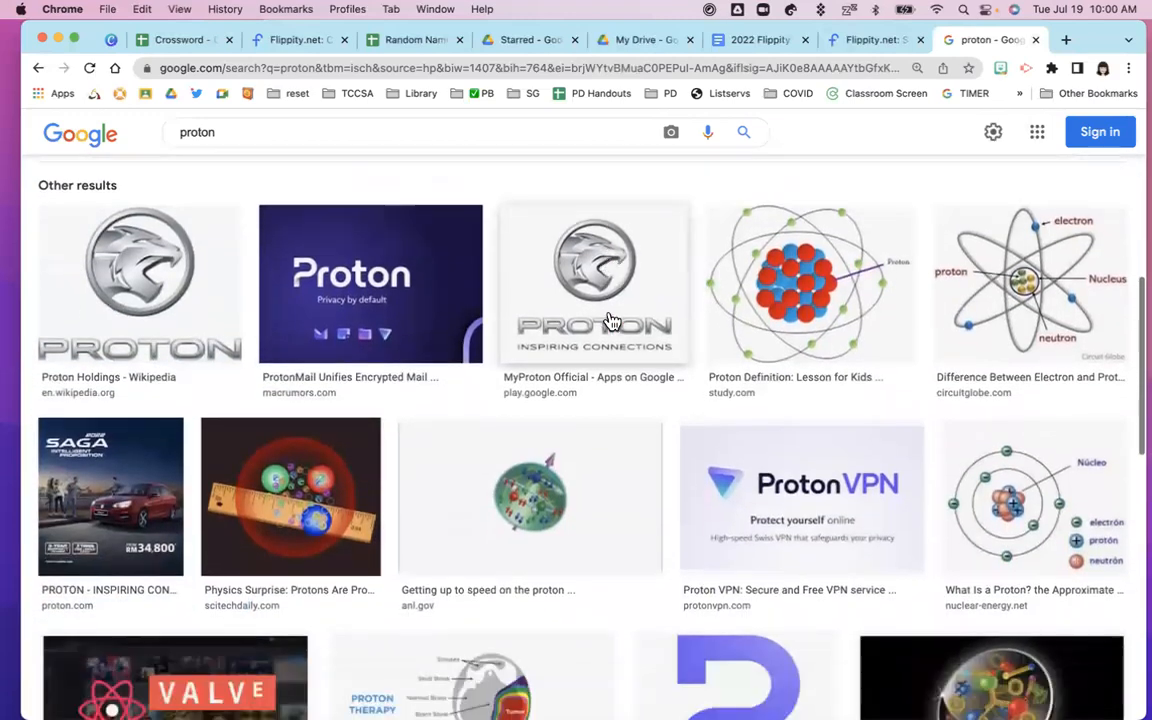
scroll(612, 321, "down", 3)
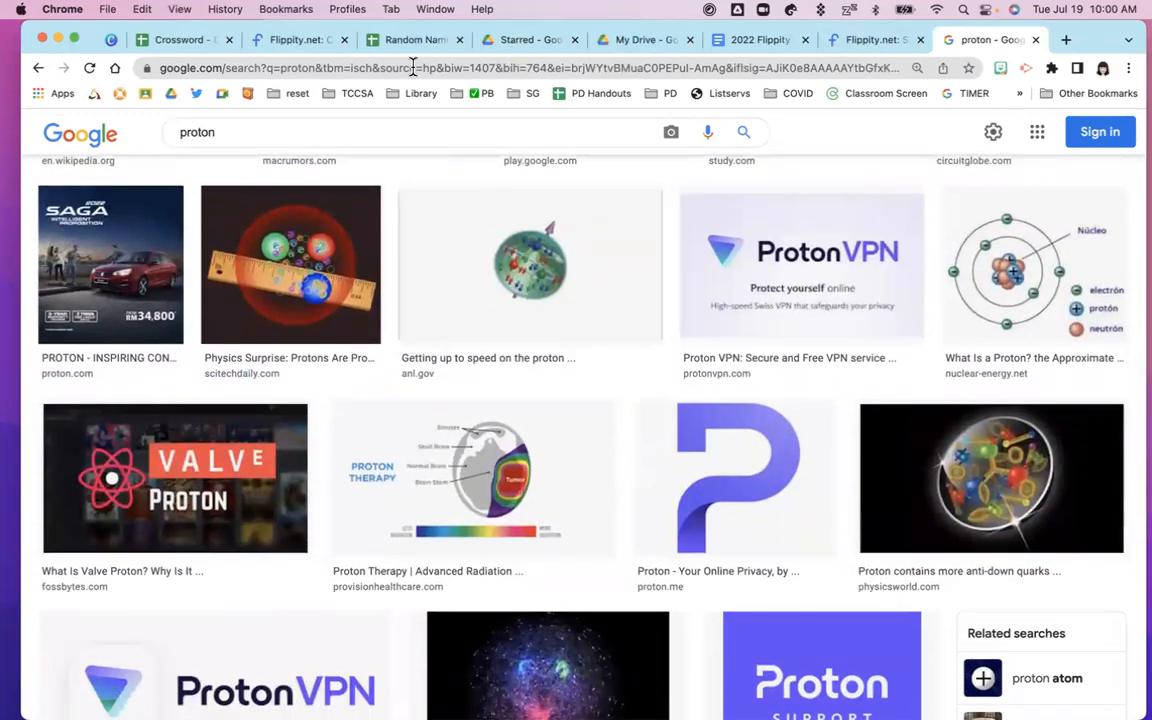
left_click(172, 40)
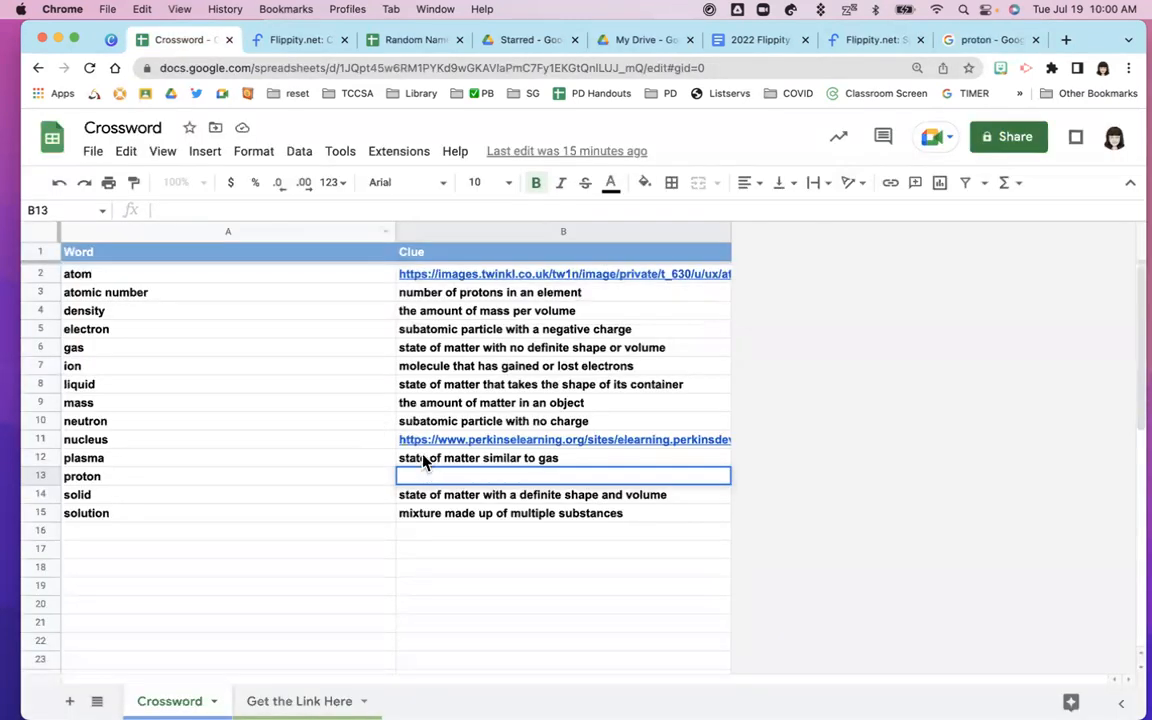
Check the .png endings of the B2 and B11 image addresses, then close the proton search and show Spelling Words
left_click(670, 279)
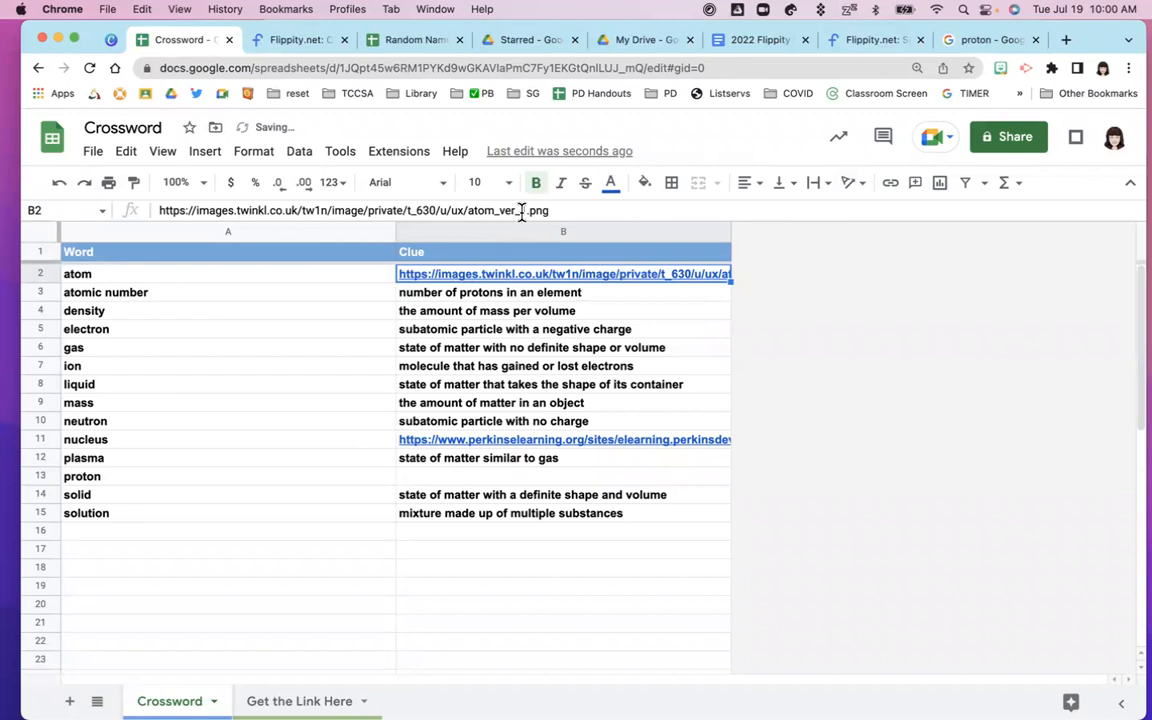
left_click_drag(524, 211, 549, 211)
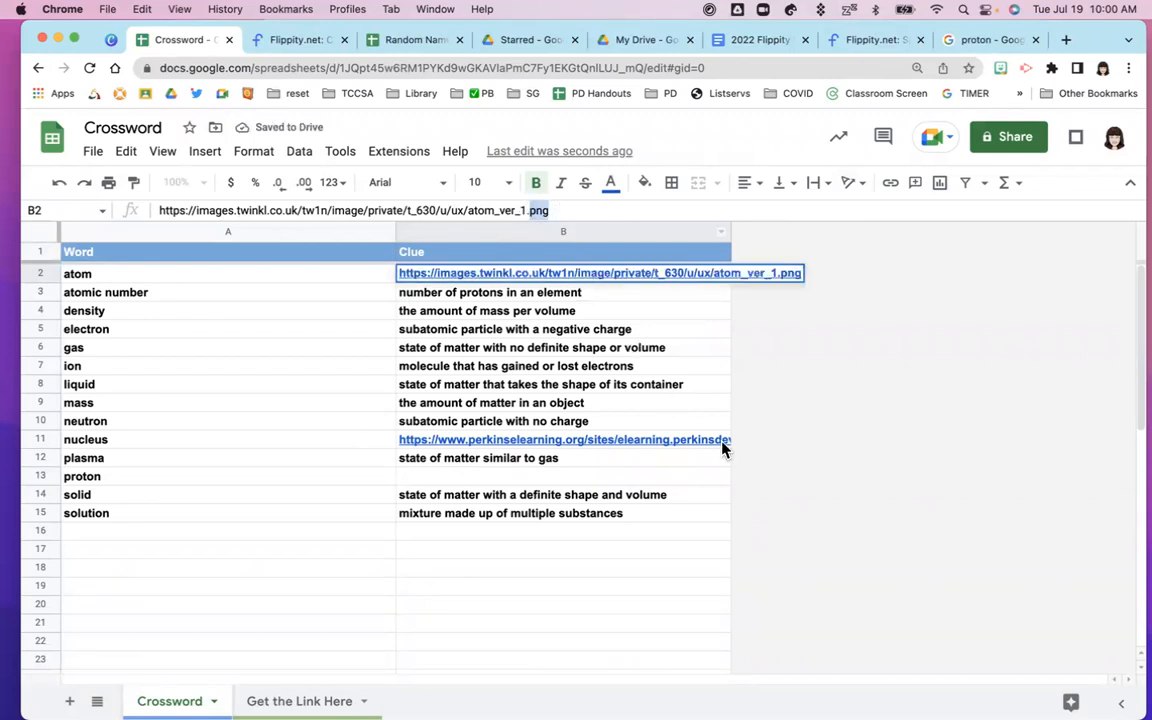
left_click(705, 442)
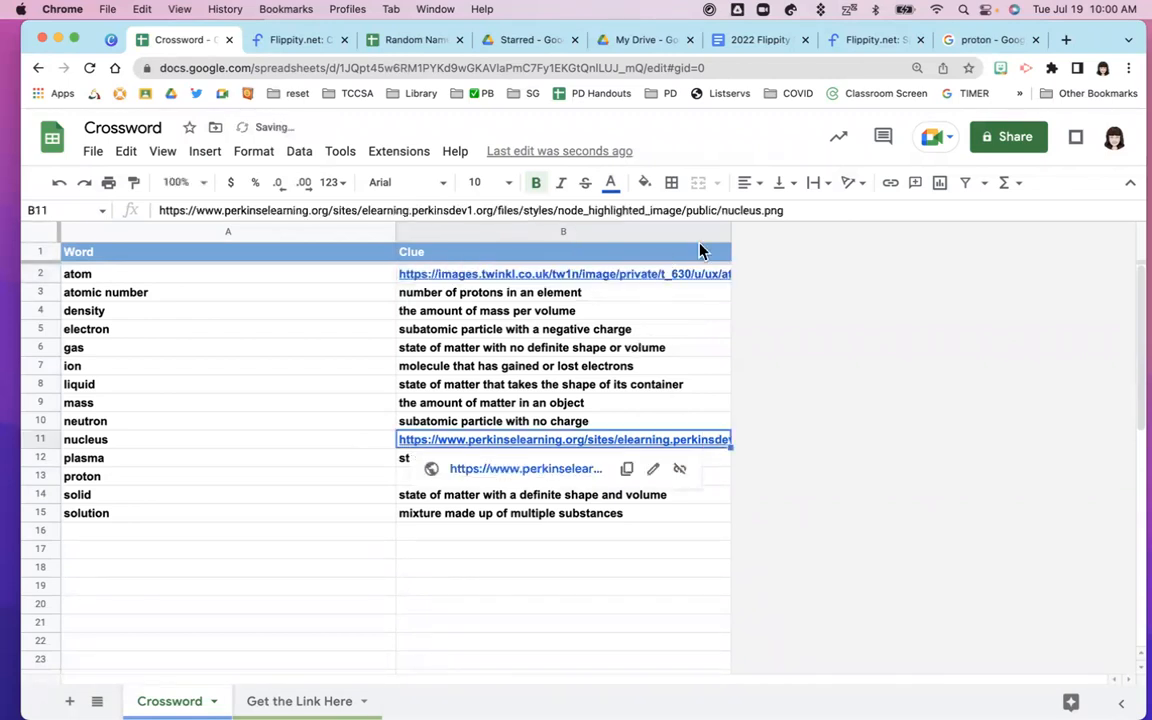
double_click(771, 210)
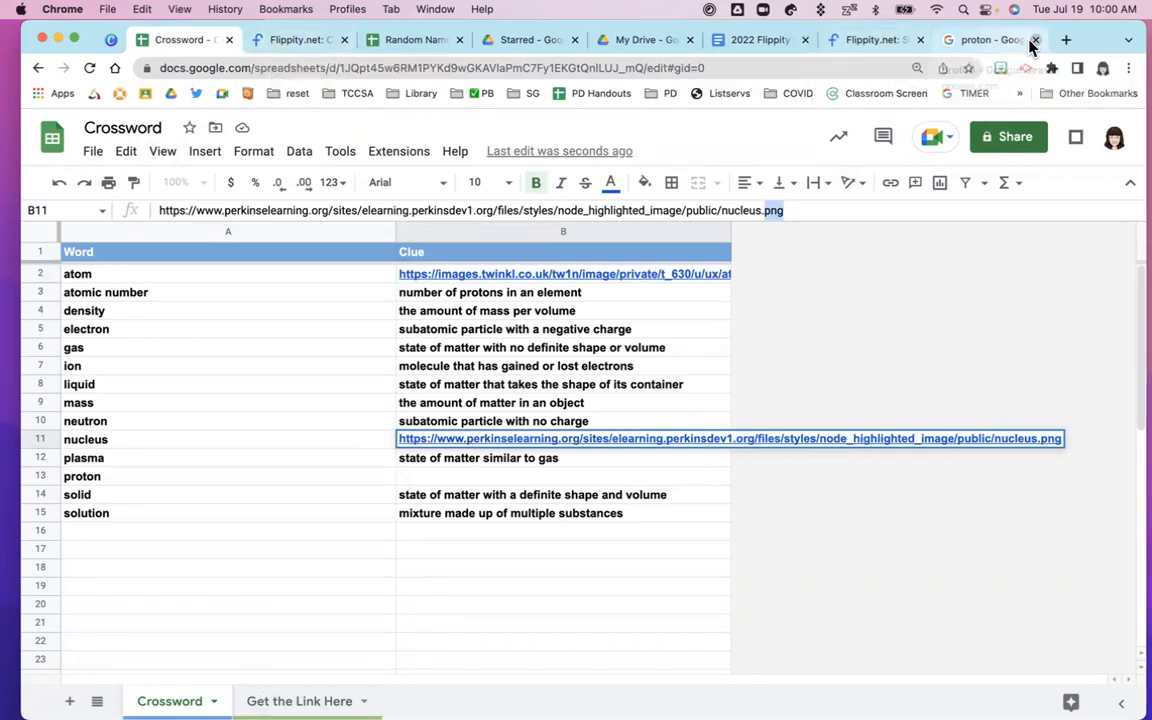
left_click(1033, 40)
left_click(940, 40)
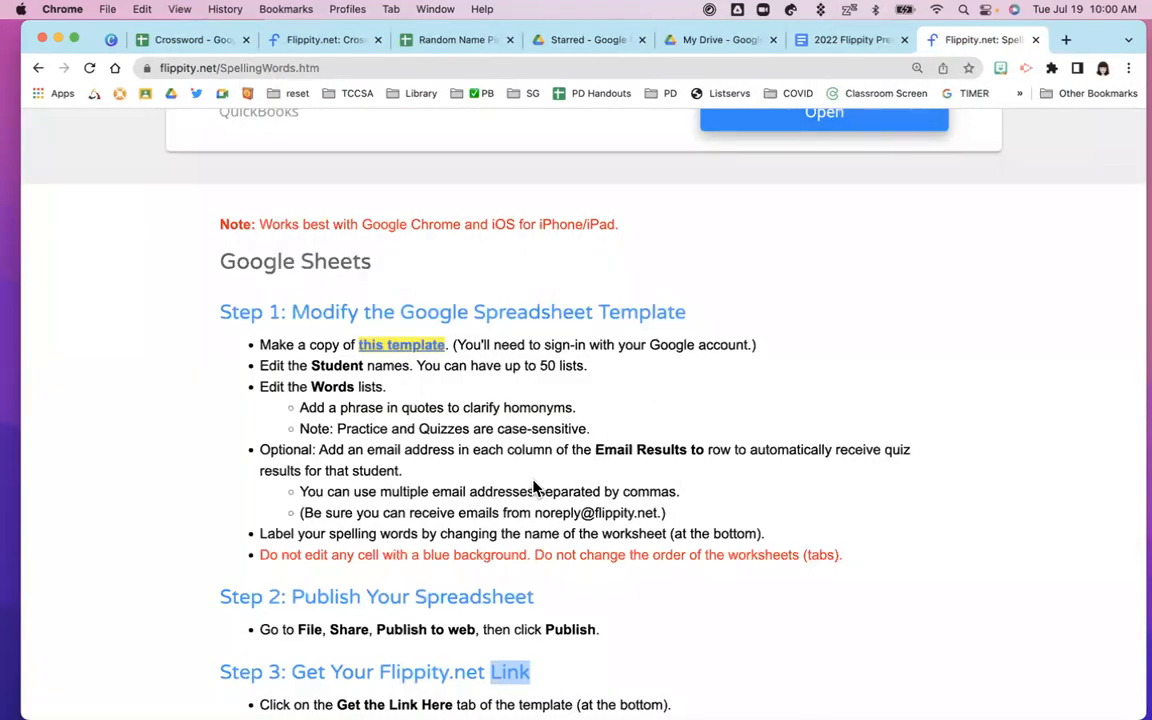
Close Spelling Words, review the published crossword, then close it to reveal the Random Name Picker sheet
scroll(532, 481, "up", 5)
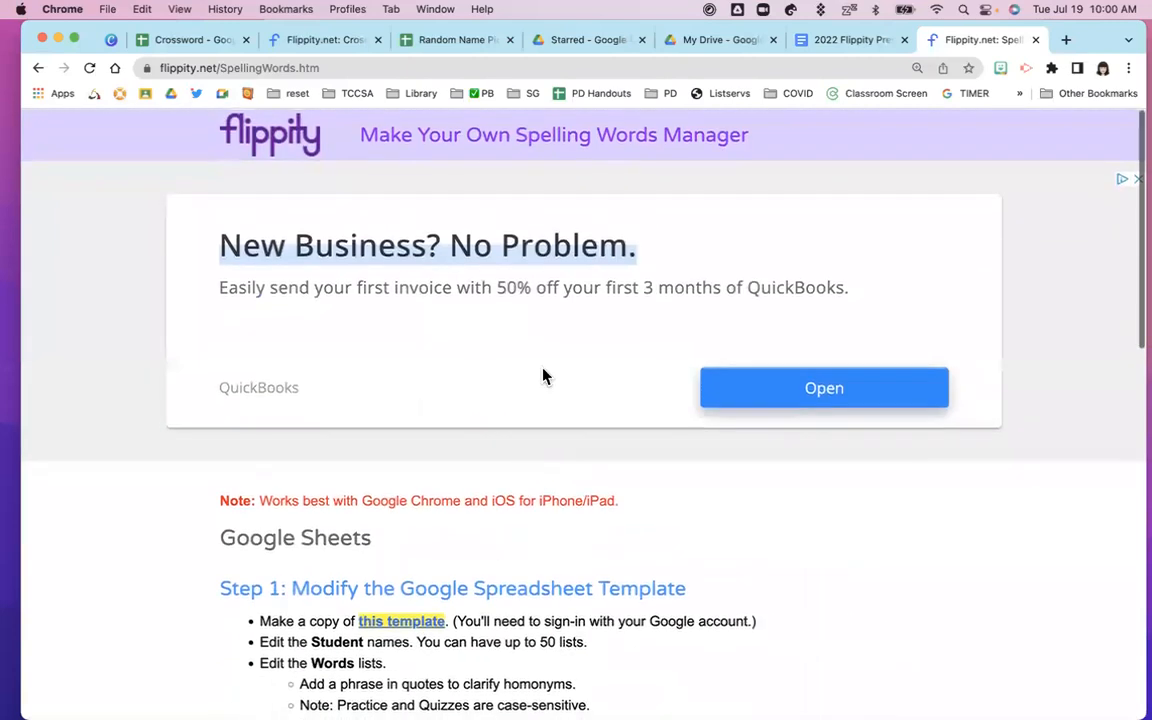
left_click(1035, 40)
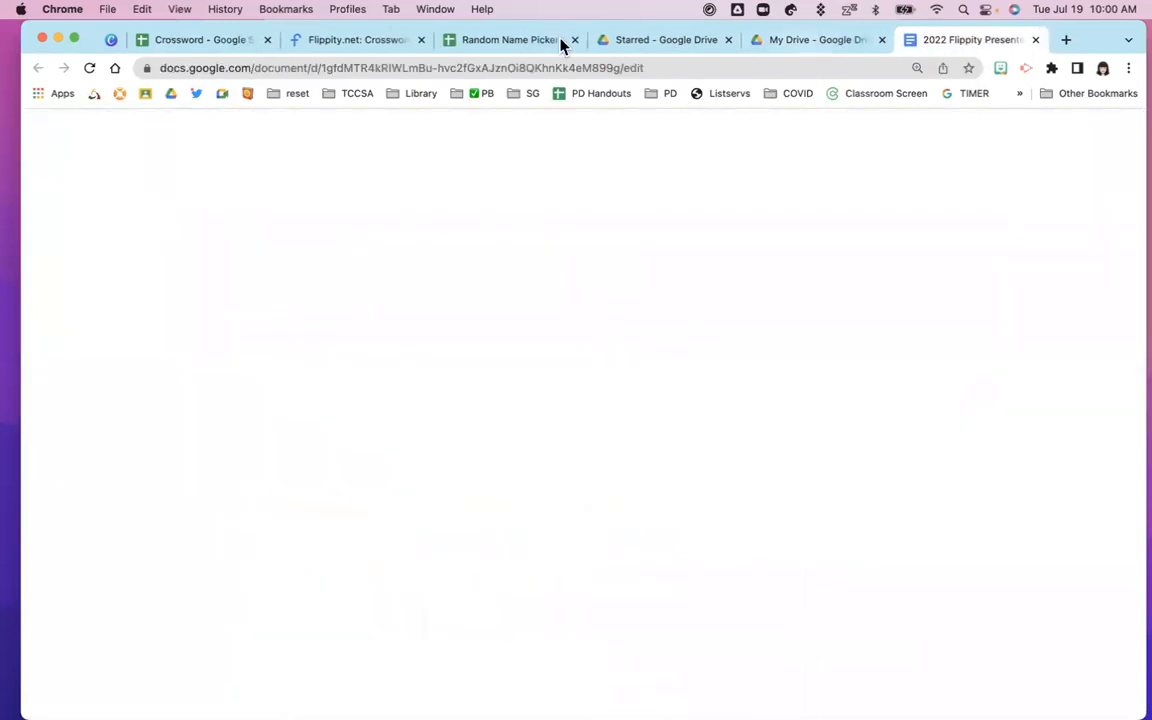
left_click(352, 40)
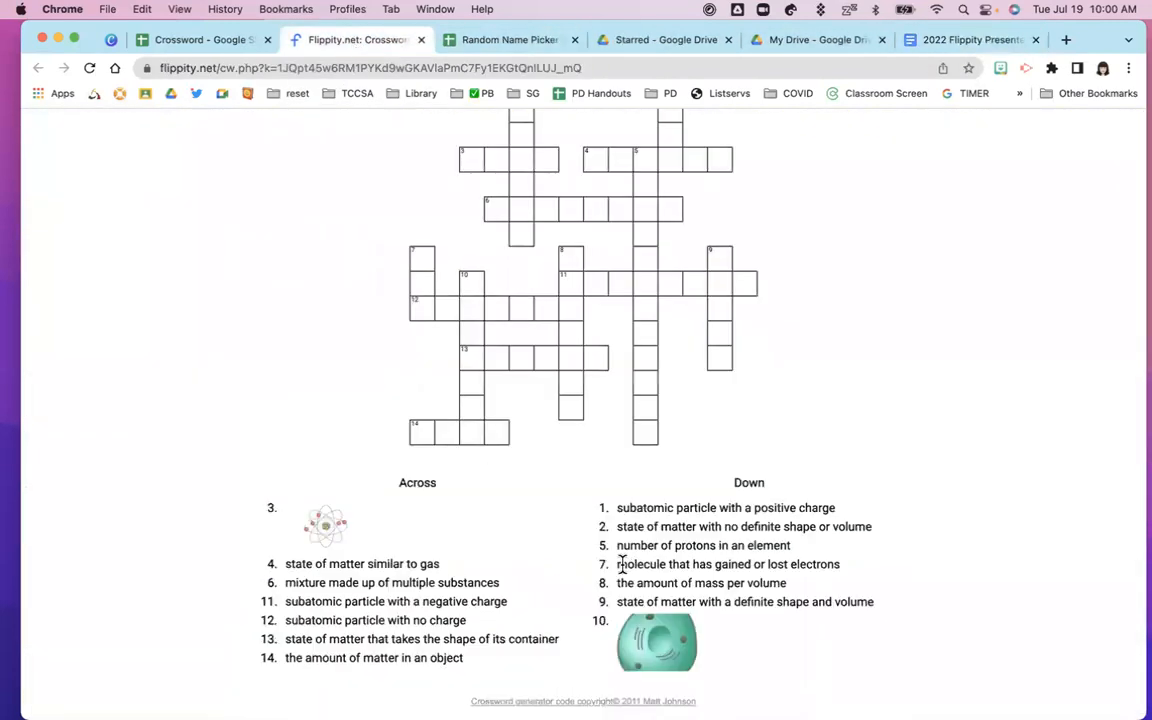
scroll(622, 563, "down", 3)
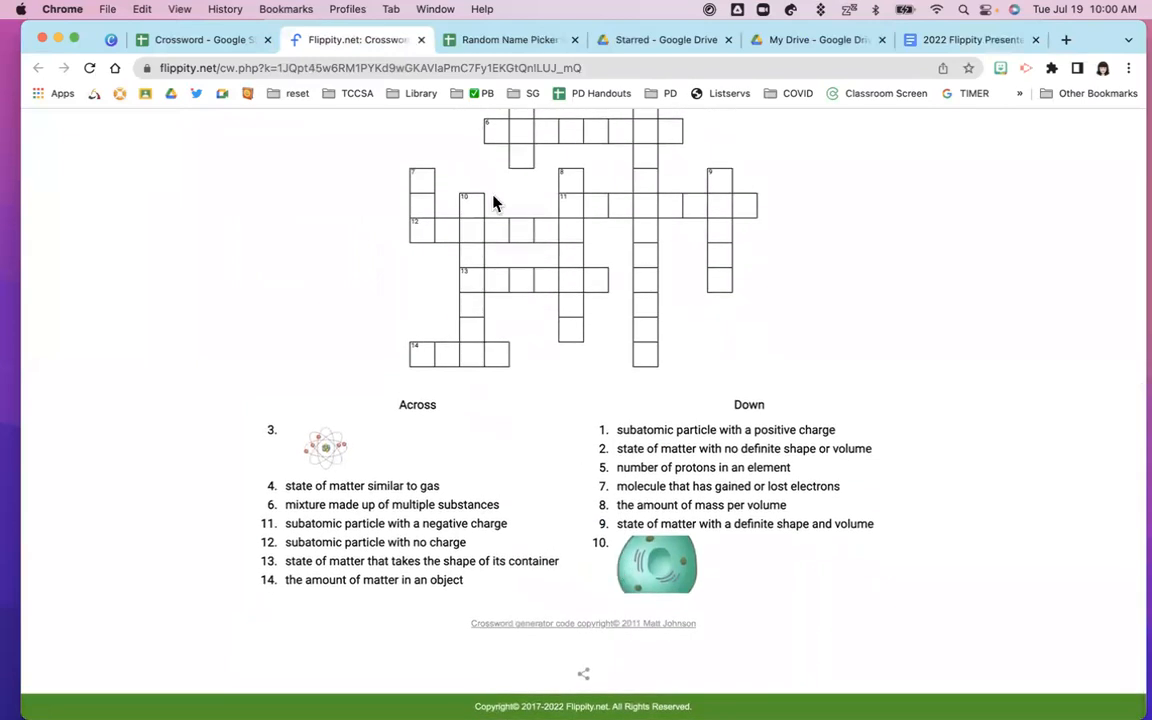
left_click(421, 42)
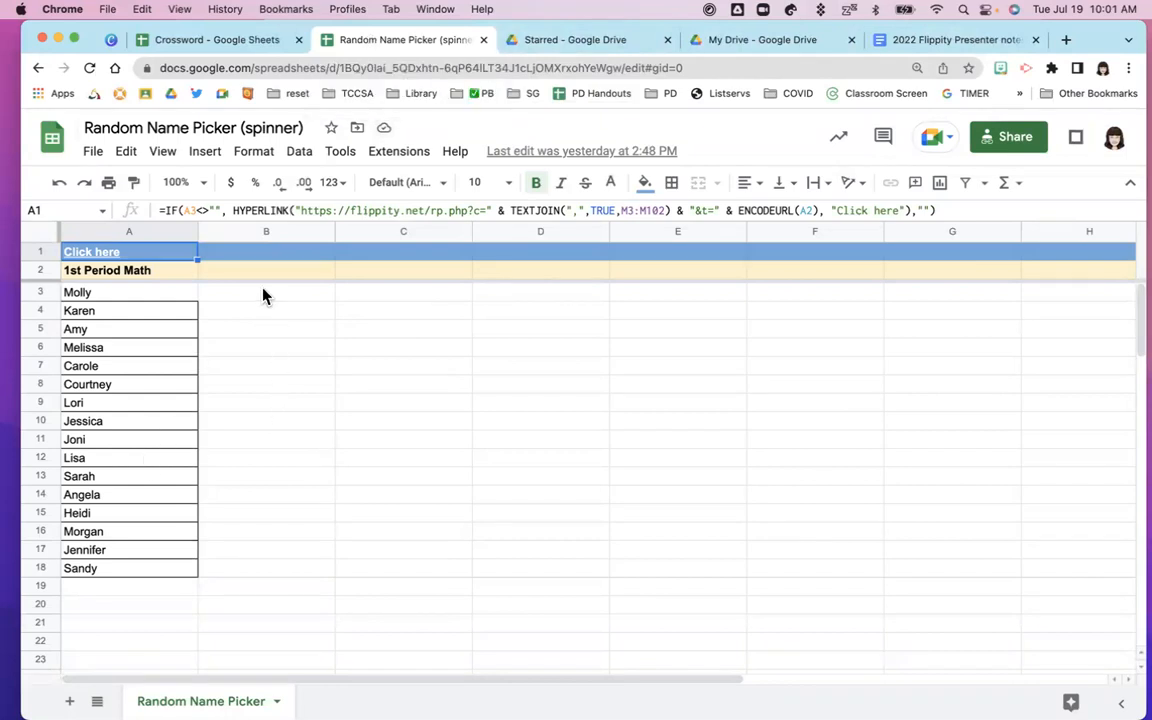
left_click(249, 48)
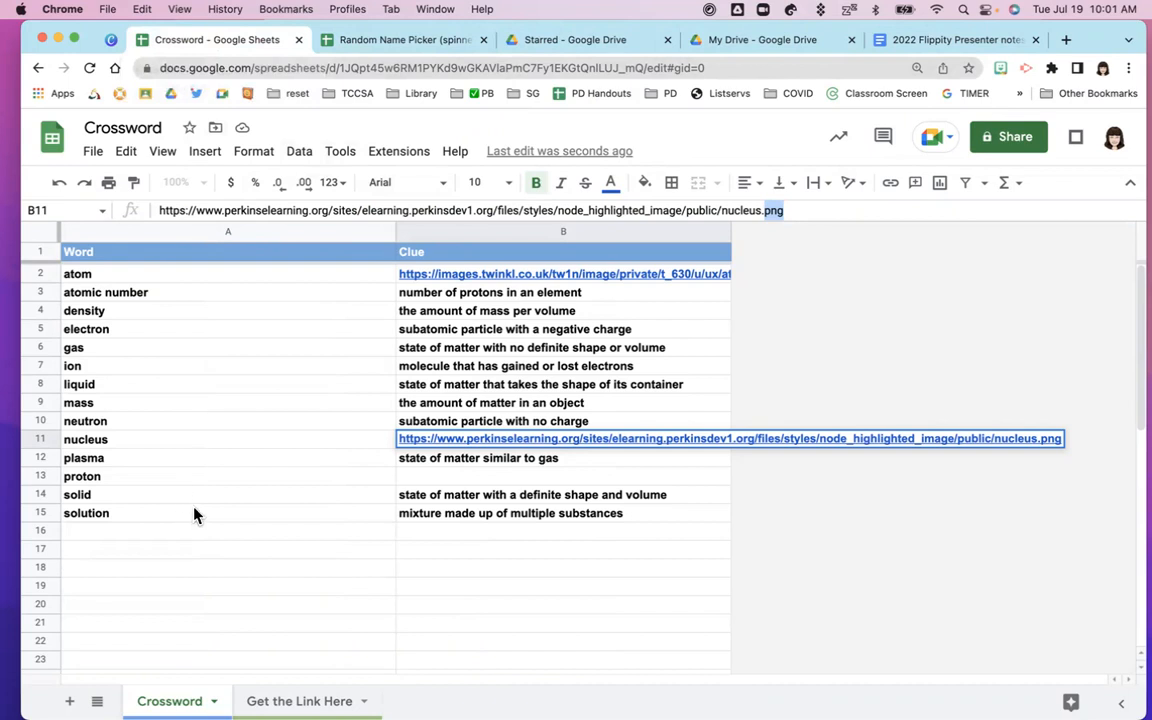
left_click(354, 46)
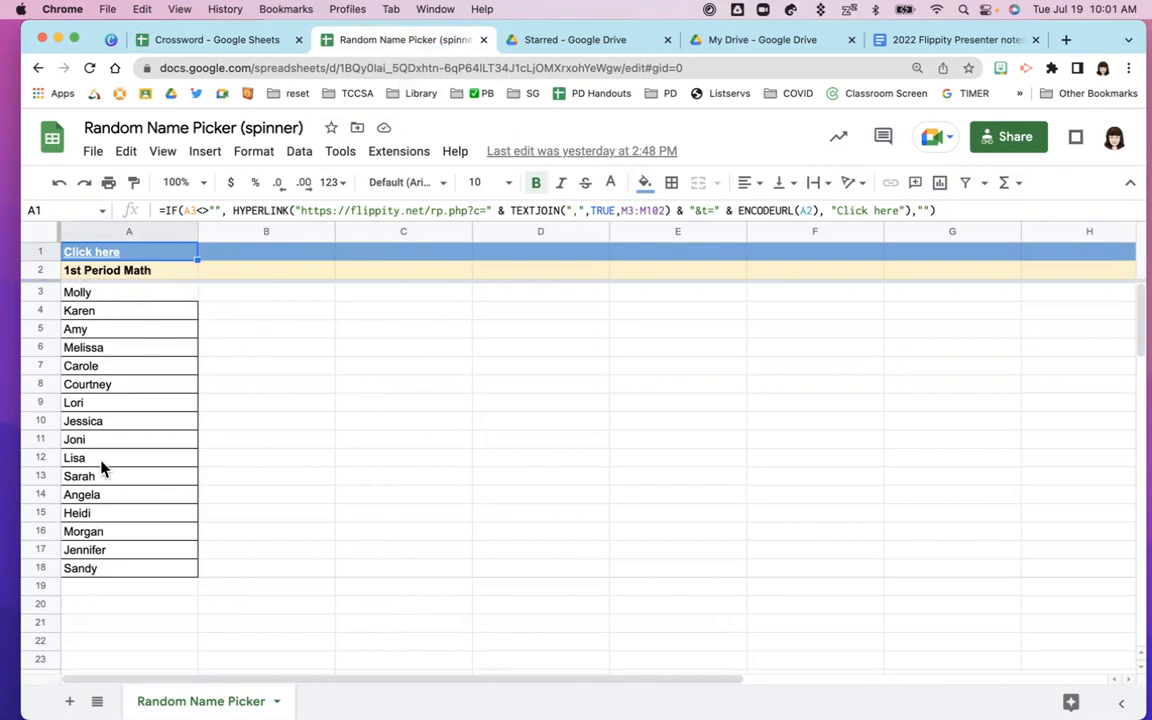
mouse_move(84, 259)
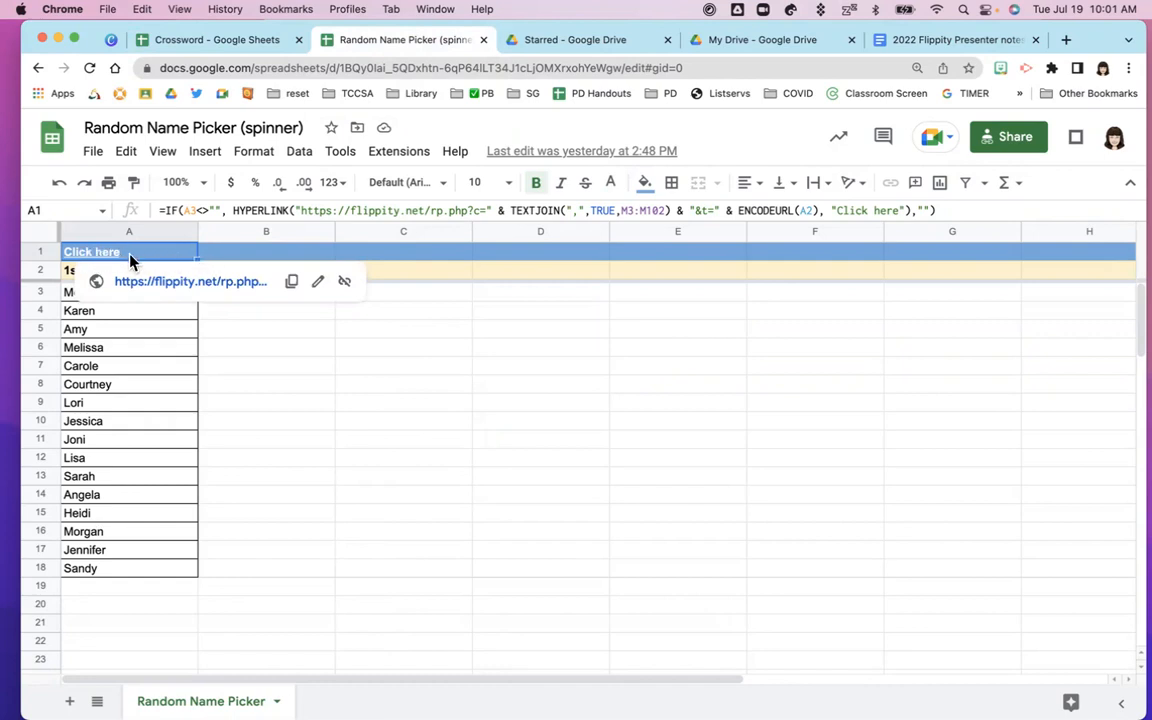
Open the 1st Period Math list as a Flippity spinner and spin the wheel twice
left_click(163, 285)
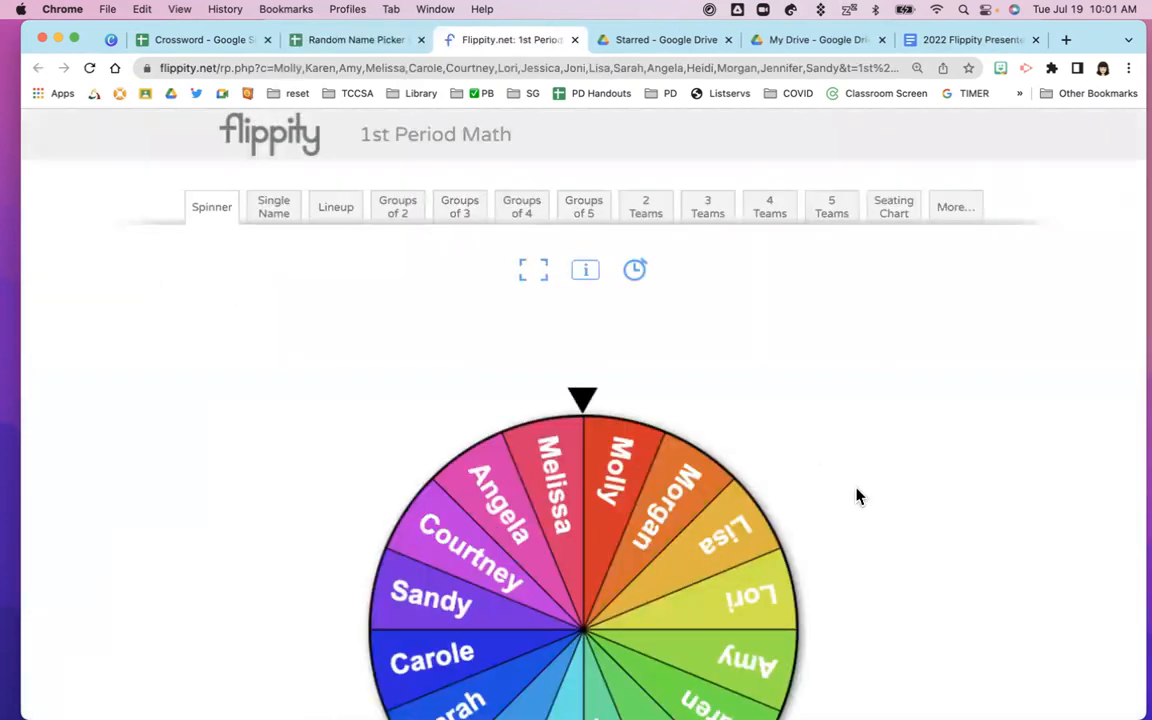
scroll(908, 504, "down", 2)
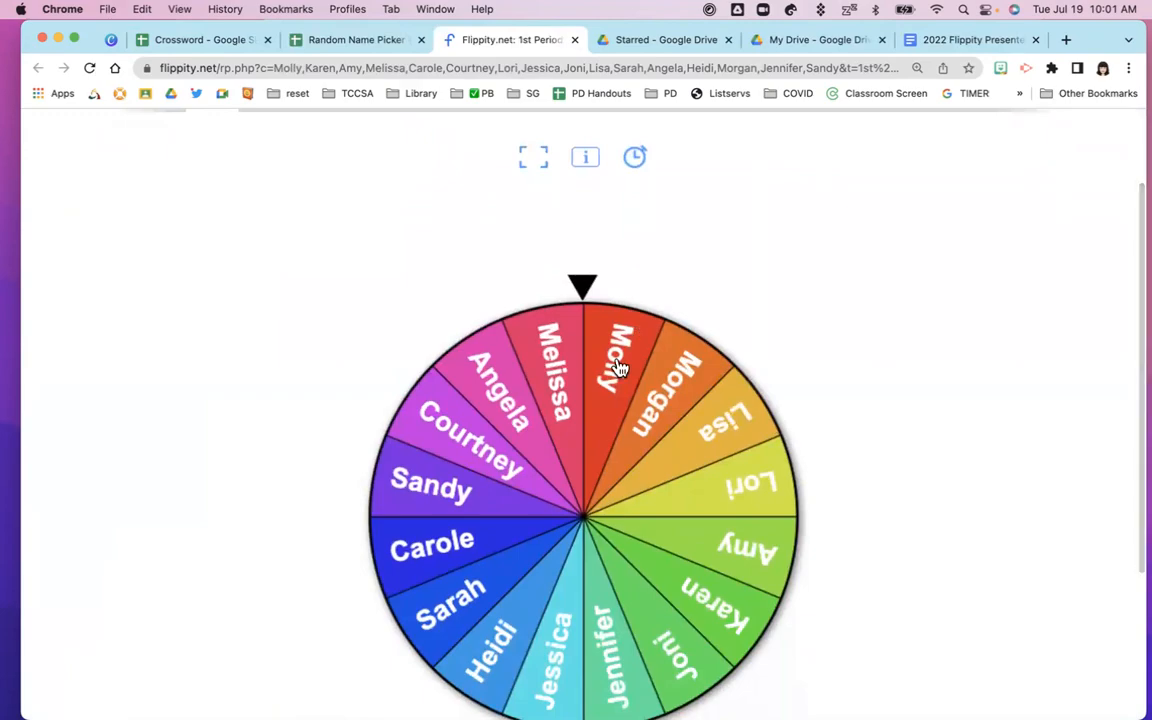
left_click(619, 369)
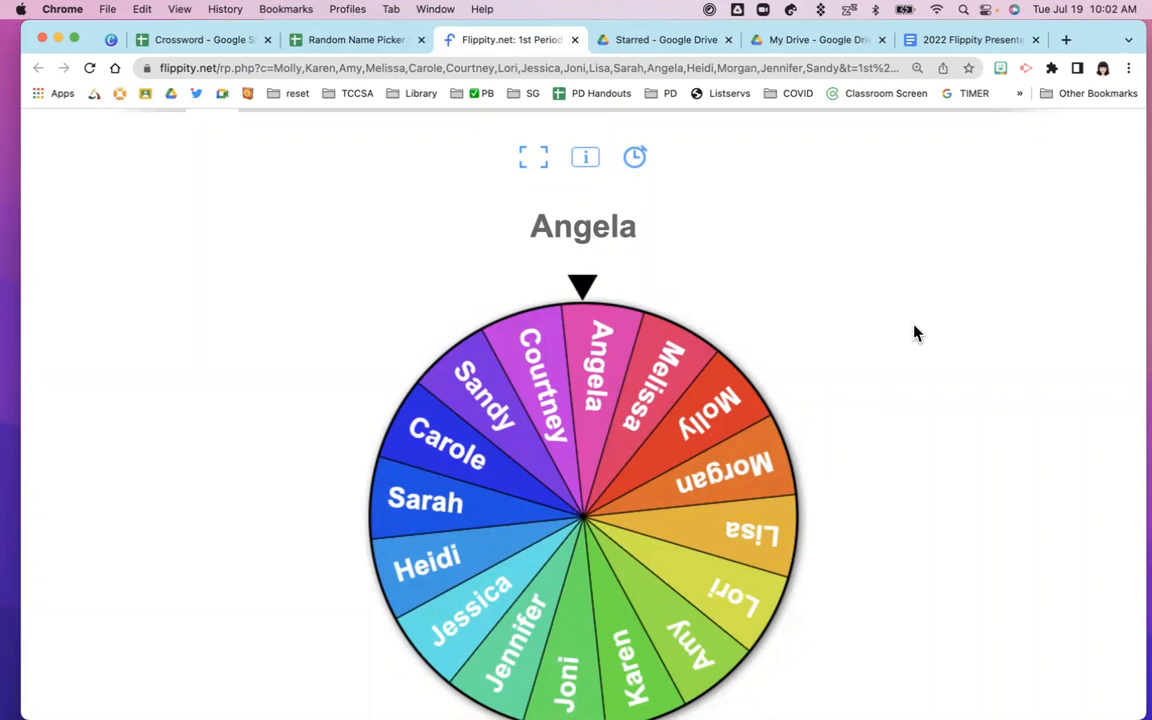
scroll(385, 319, "up", 2)
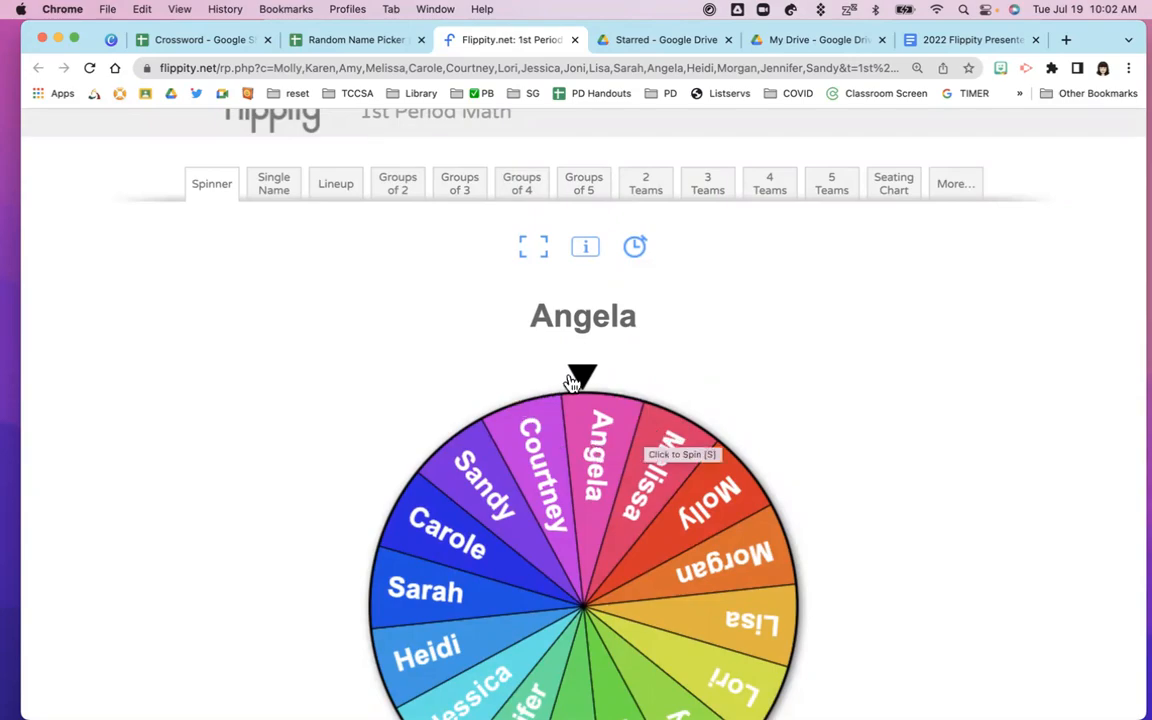
left_click(586, 514)
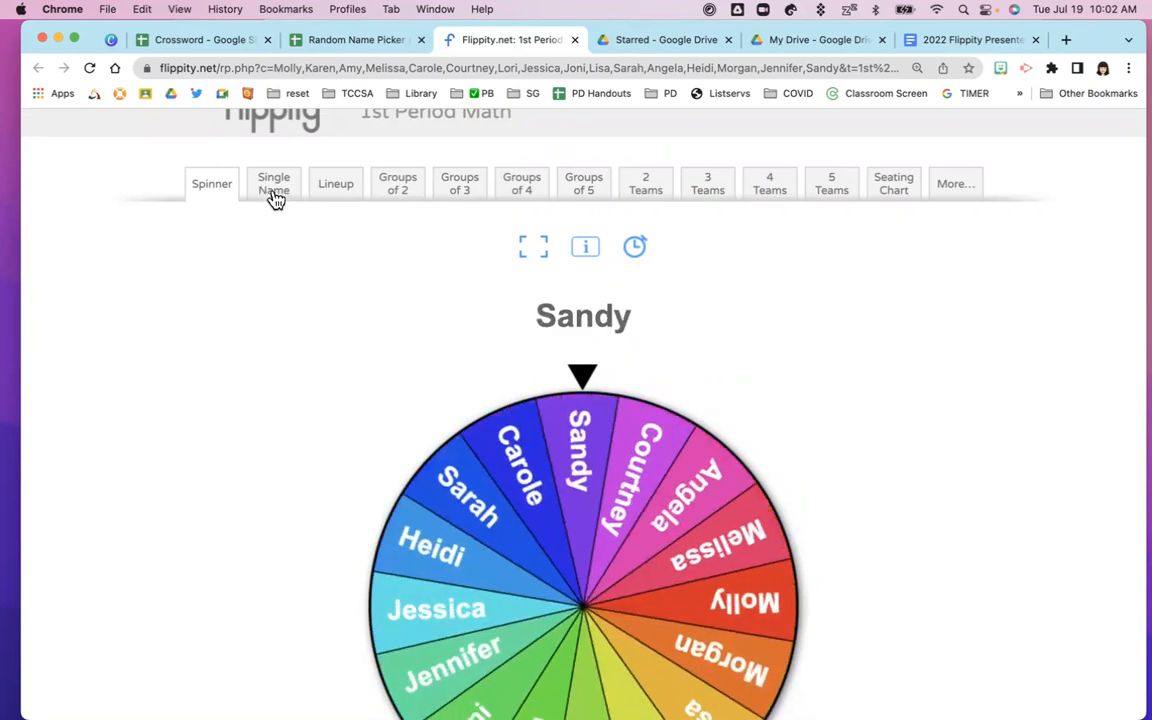
left_click(275, 198)
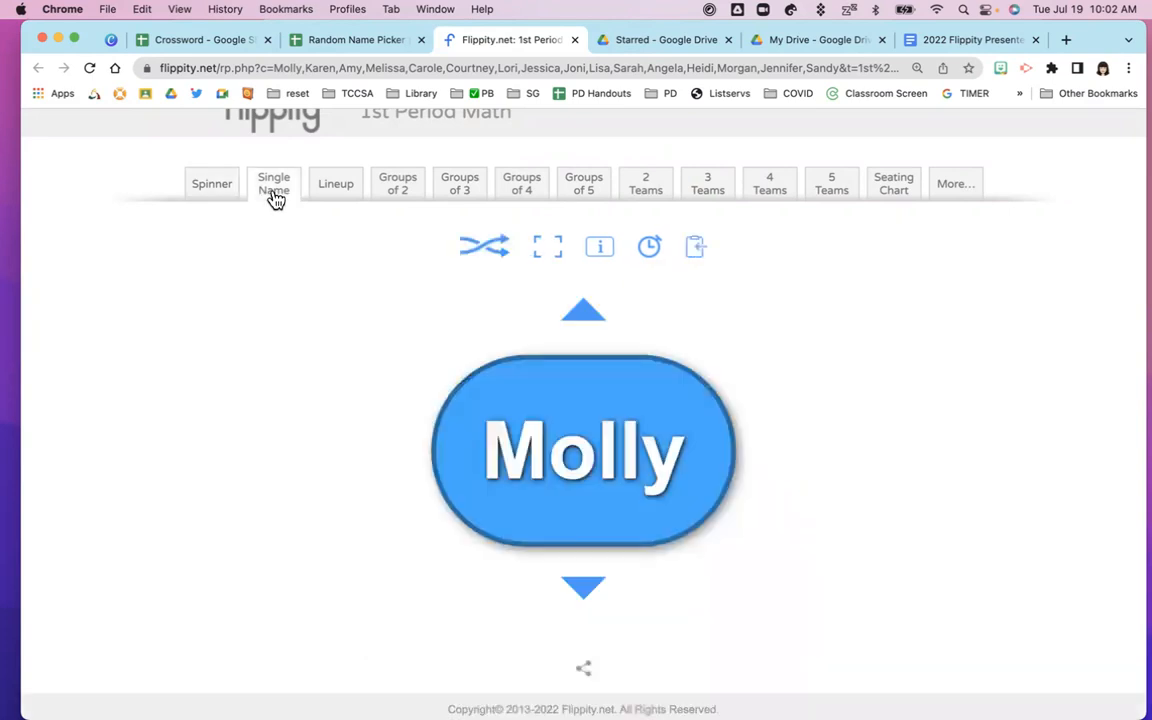
Advance through seven student names one at a time in Single Name view
left_click(587, 592)
left_click(587, 592)
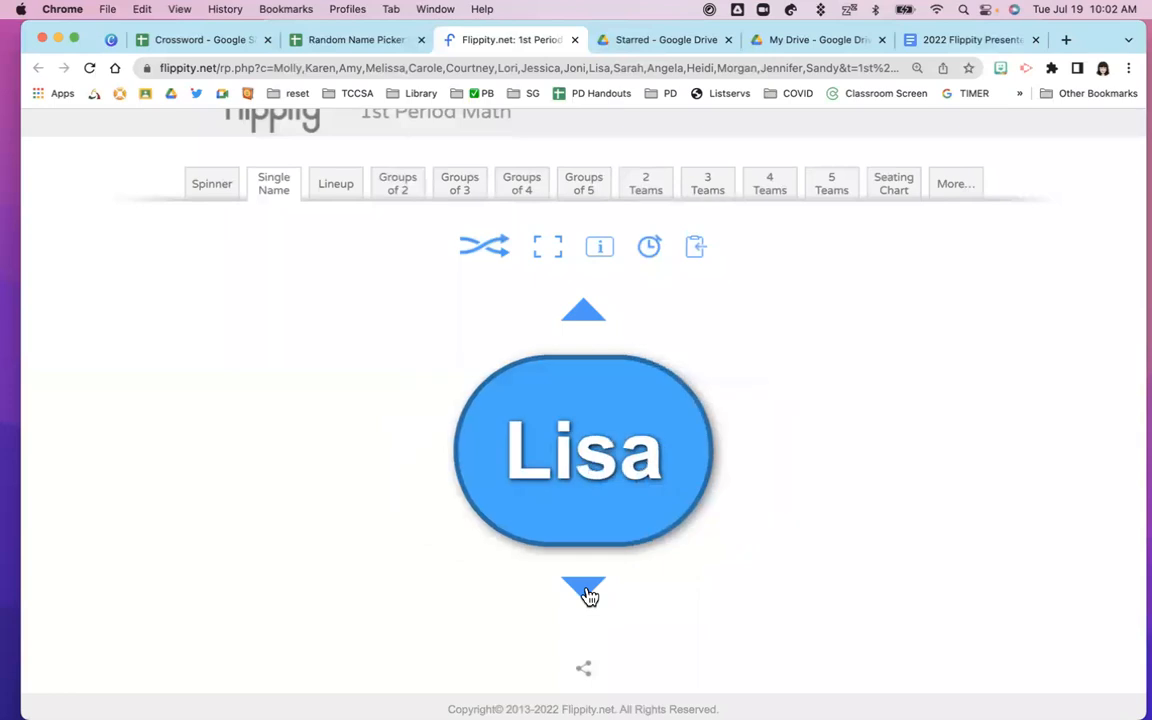
left_click(587, 592)
left_click(587, 592)
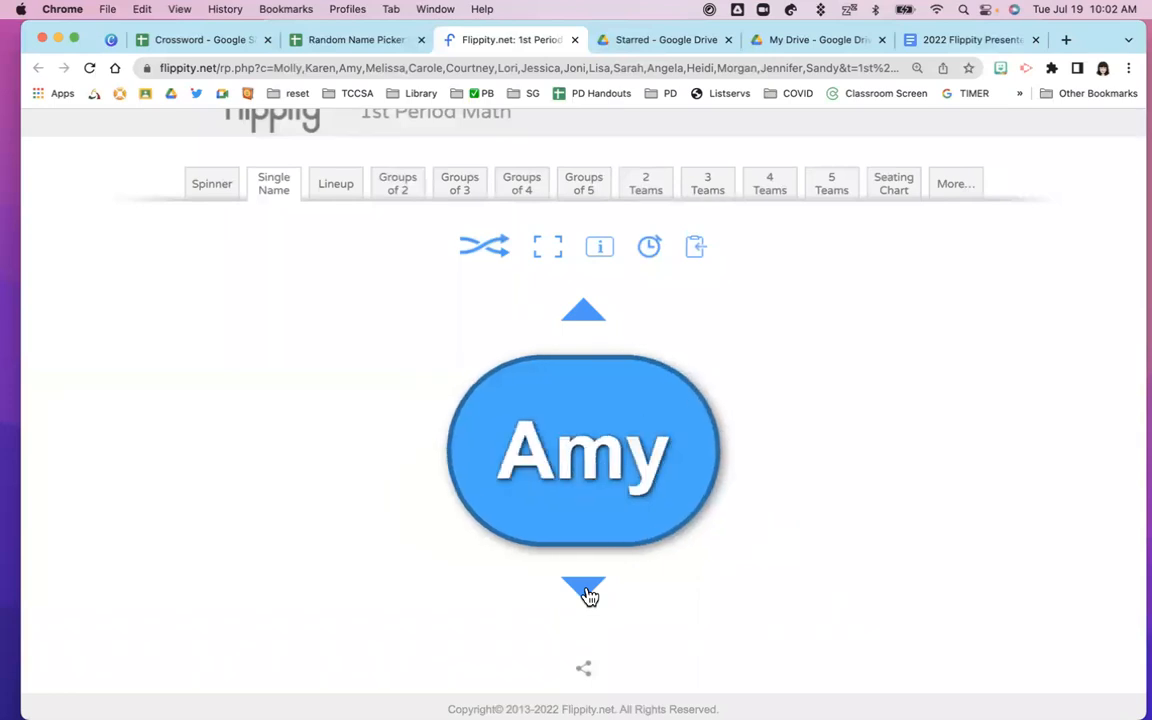
left_click(587, 592)
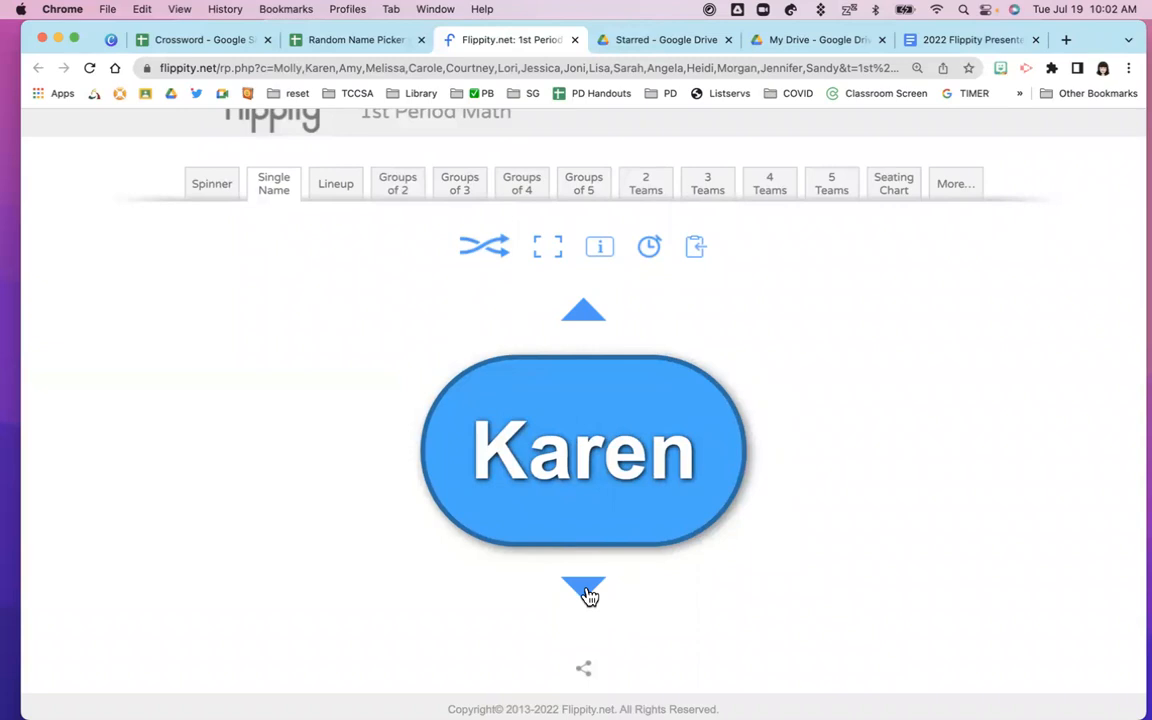
left_click(587, 592)
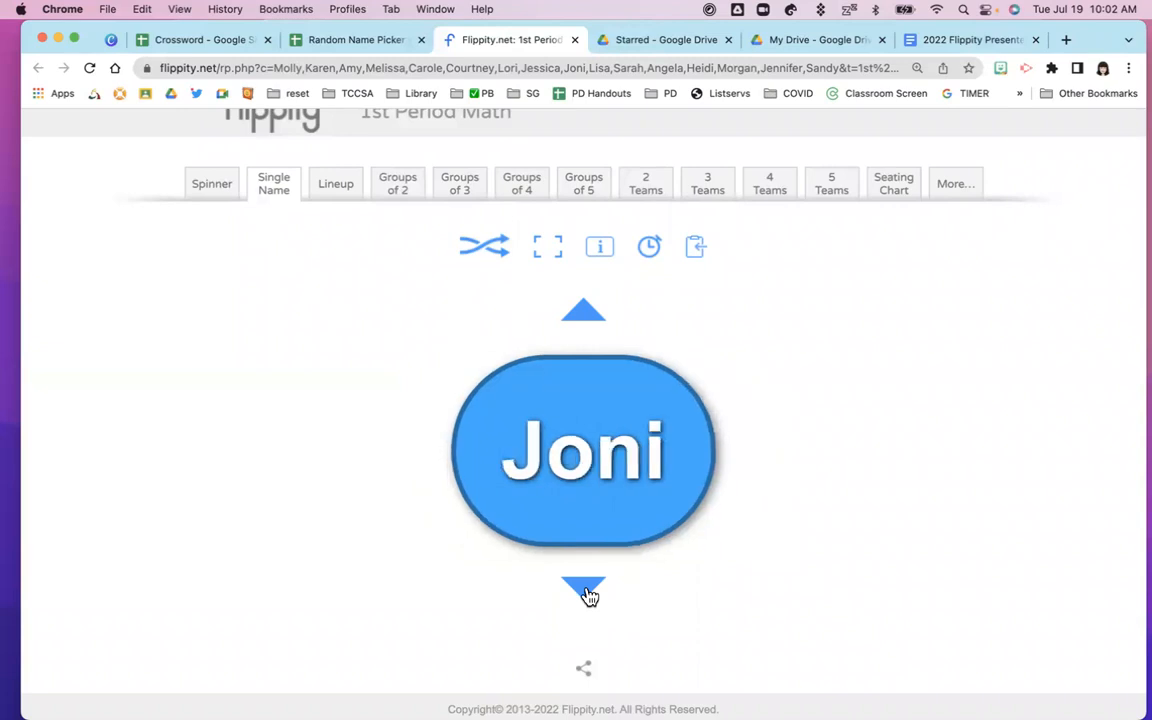
left_click(587, 592)
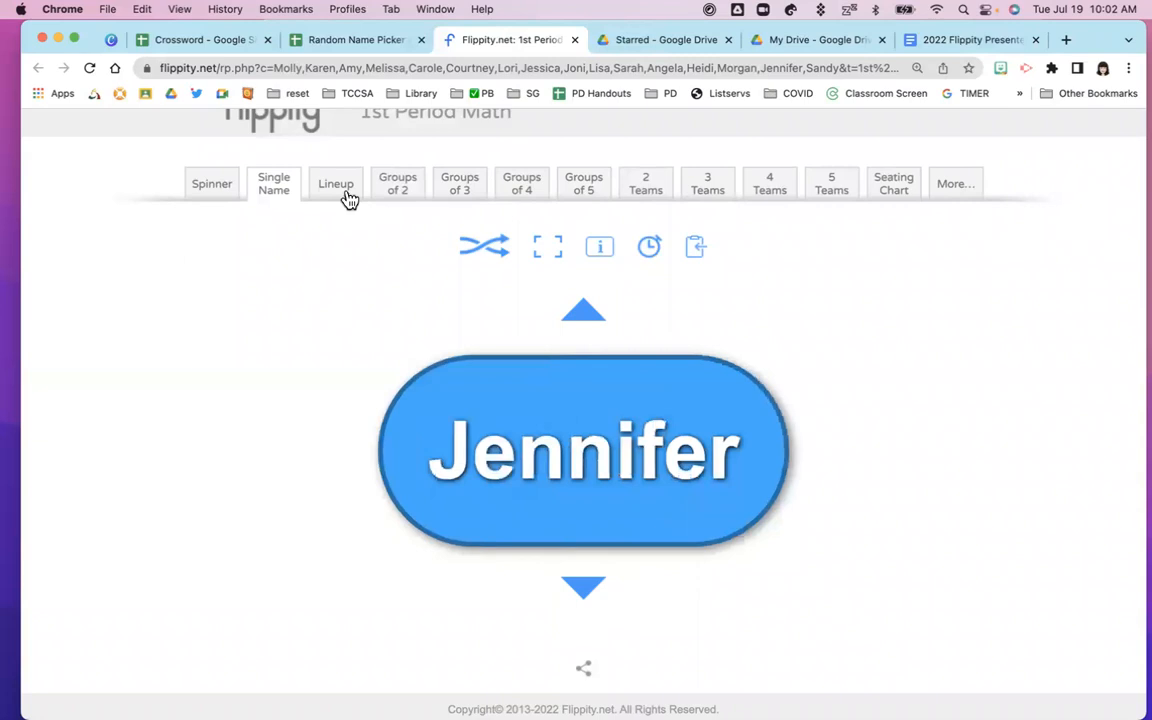
Show the class as a numbered, shuffled lineup and scroll through it
left_click(338, 188)
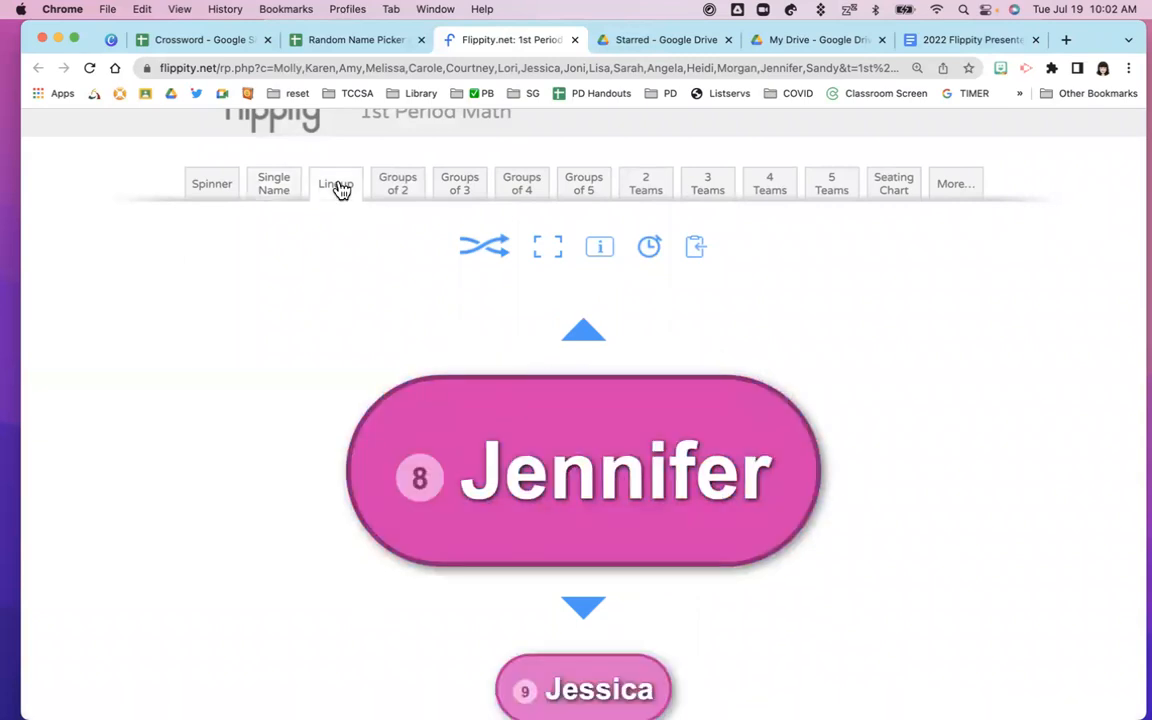
scroll(383, 560, "down", 4)
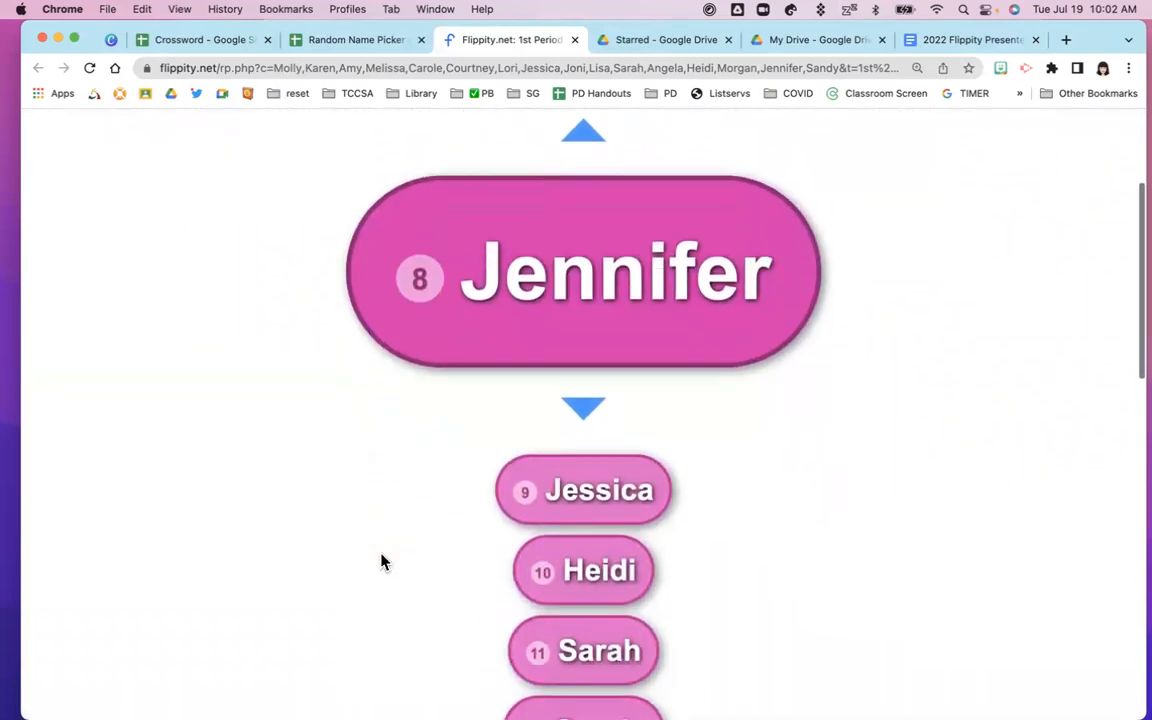
scroll(381, 561, "down", 1)
scroll(381, 561, "down", 2)
scroll(381, 561, "up", 2)
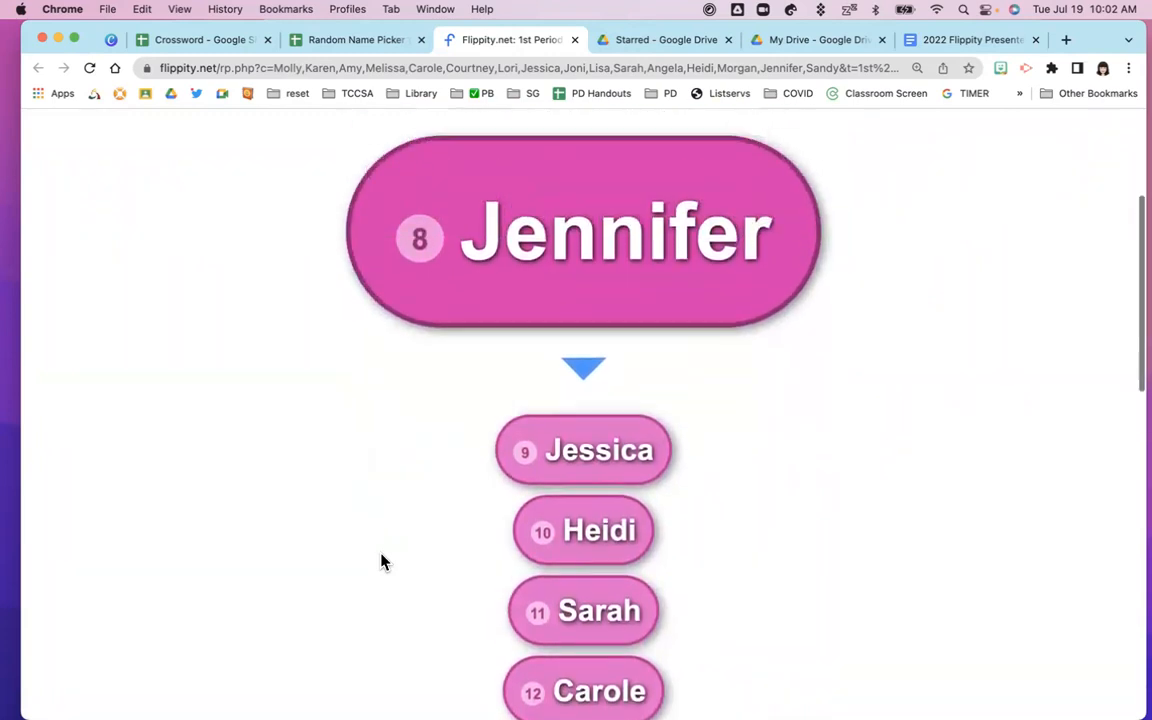
scroll(381, 561, "up", 4)
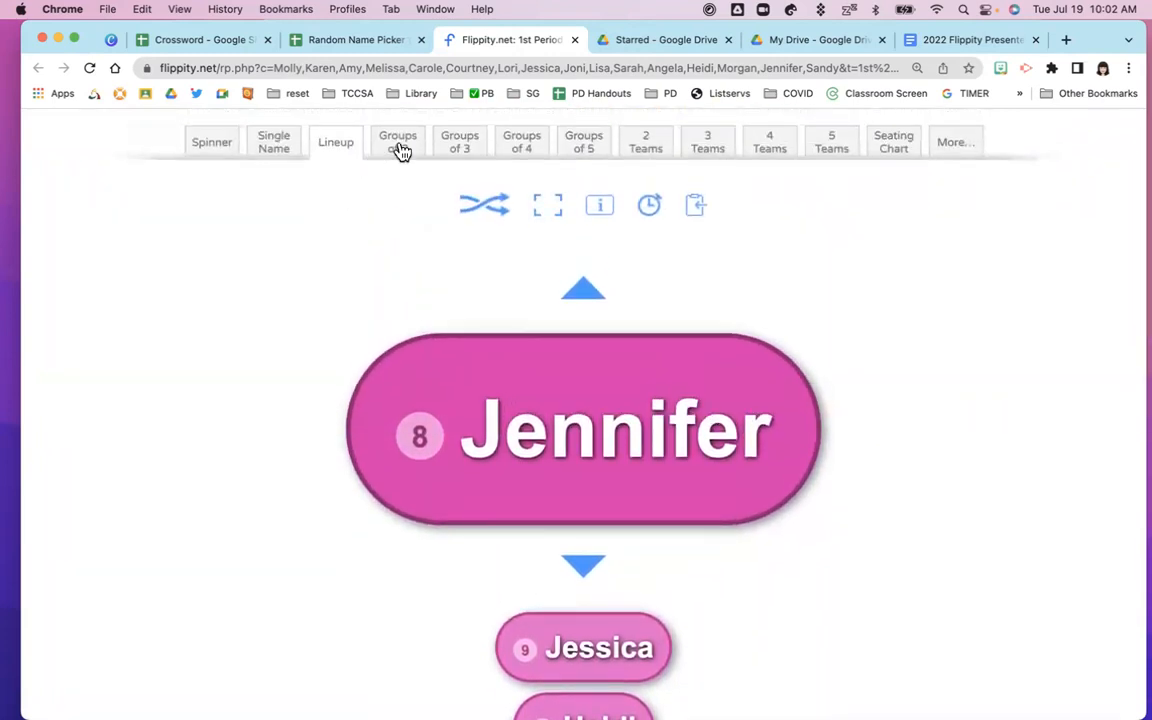
left_click(398, 146)
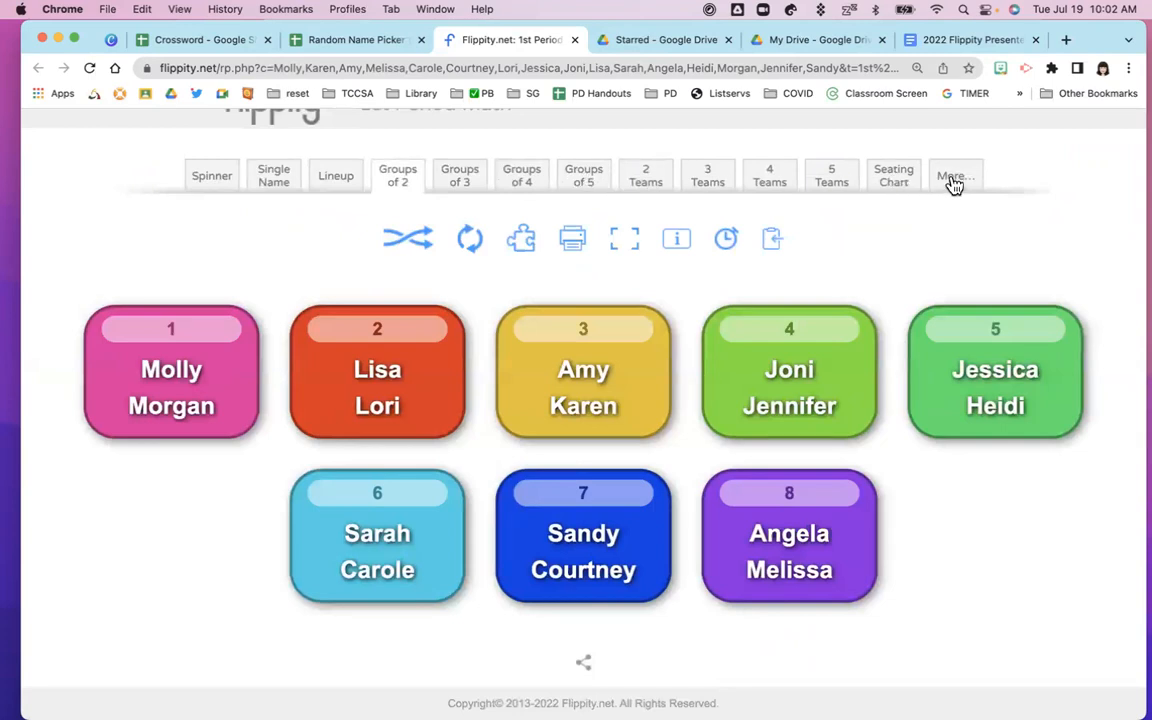
Scroll up to view the eight numbered pairs of 1st Period Math students
scroll(903, 270, "up", 1)
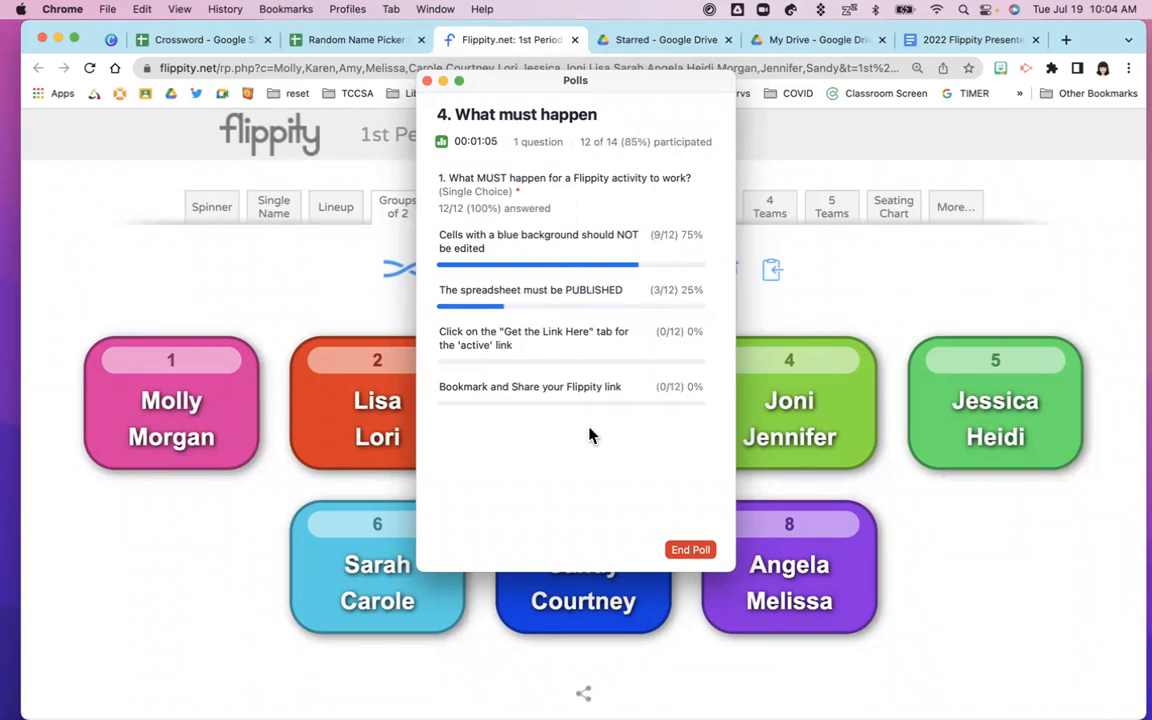
End the 'What must happen' Zoom poll, briefly share its results, then close the poll window
left_click(689, 551)
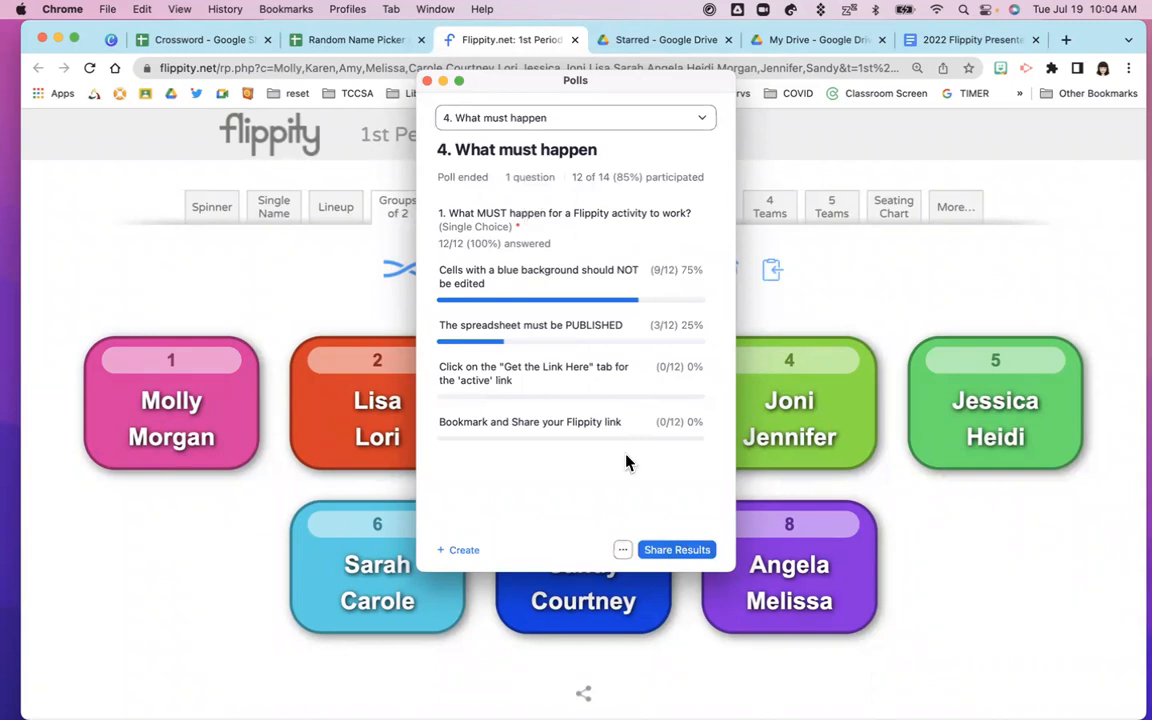
left_click(652, 552)
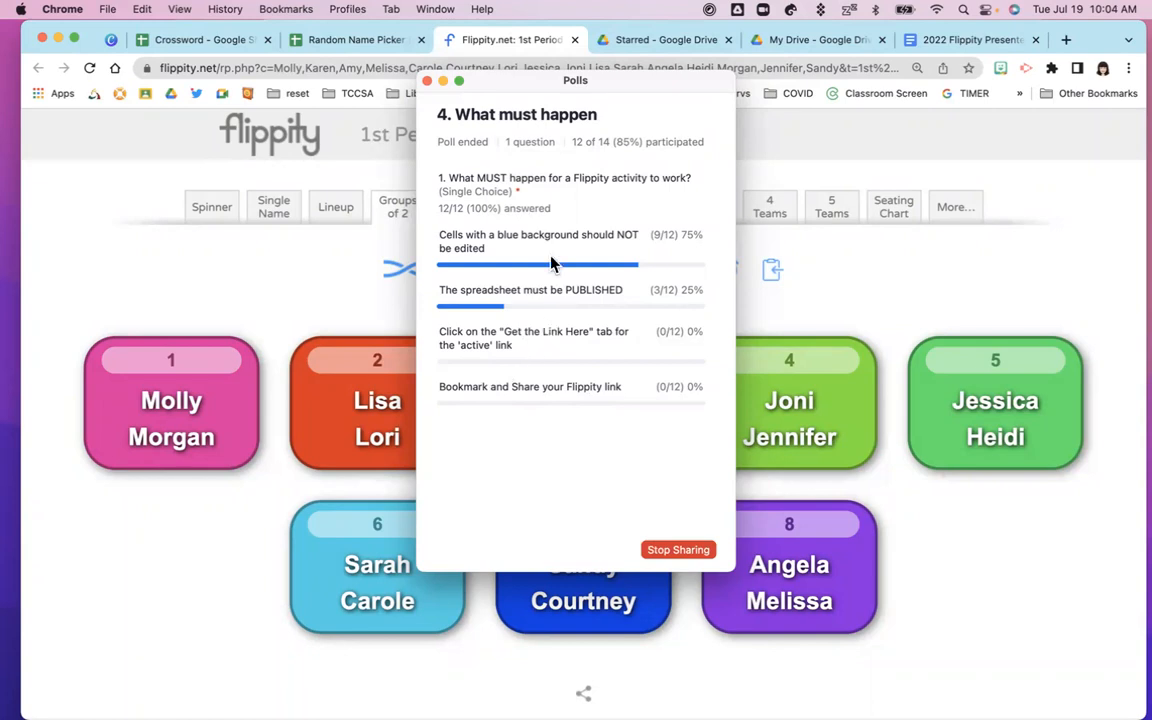
left_click(664, 550)
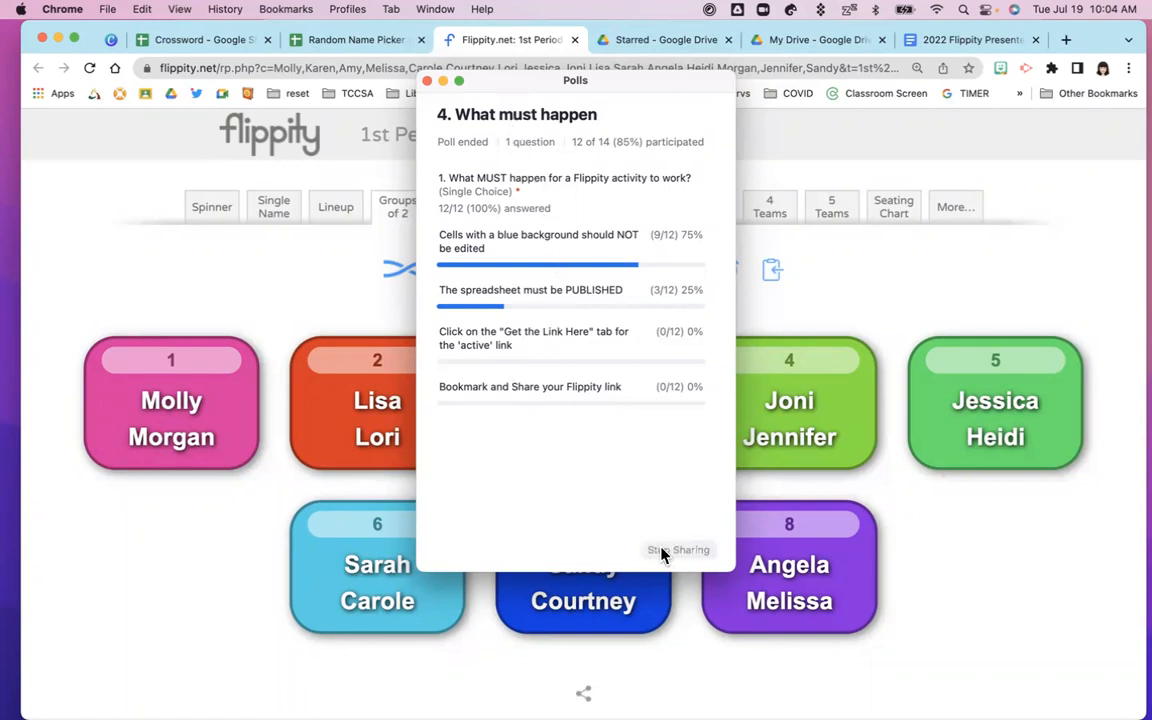
left_click(427, 81)
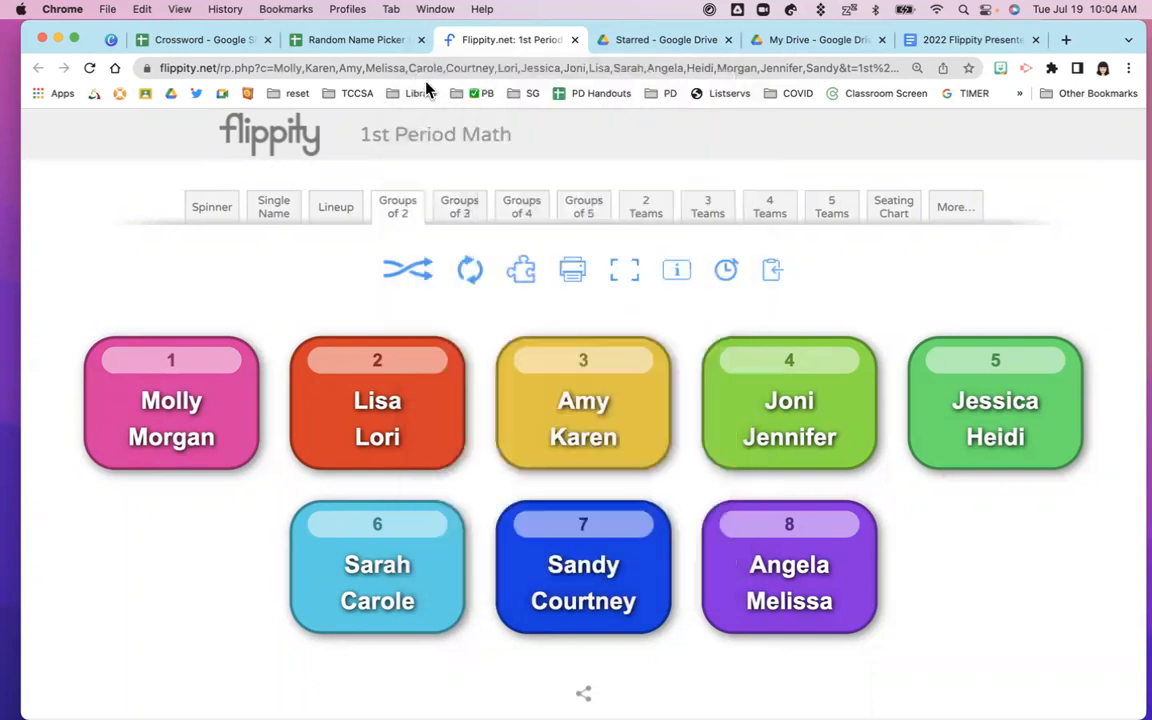